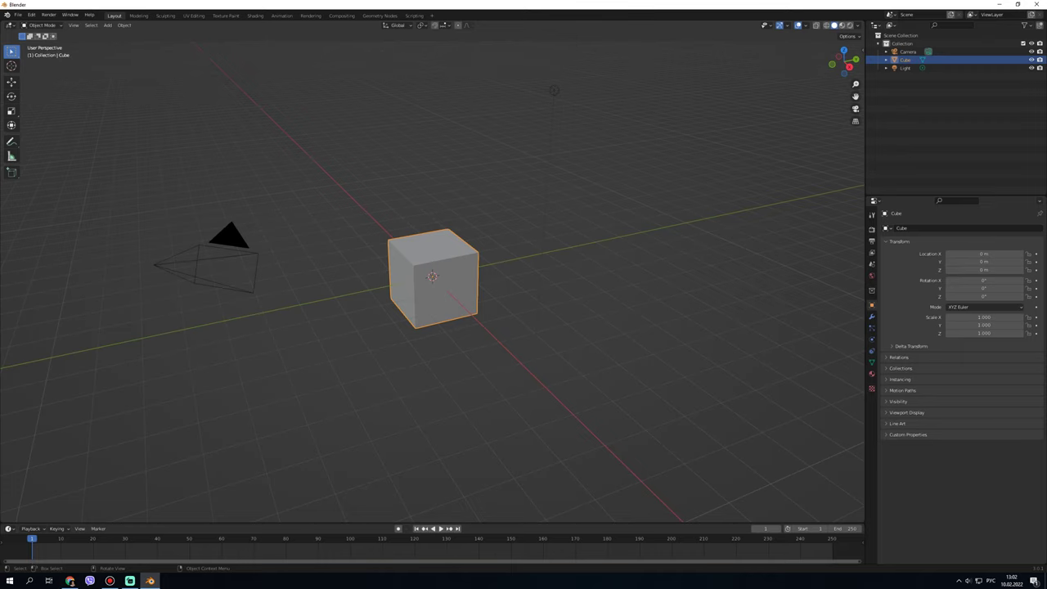
In Edit Mode, view the cube from the side and box-select its right edge with X-ray on.
key(Tab)
key(KP_3)
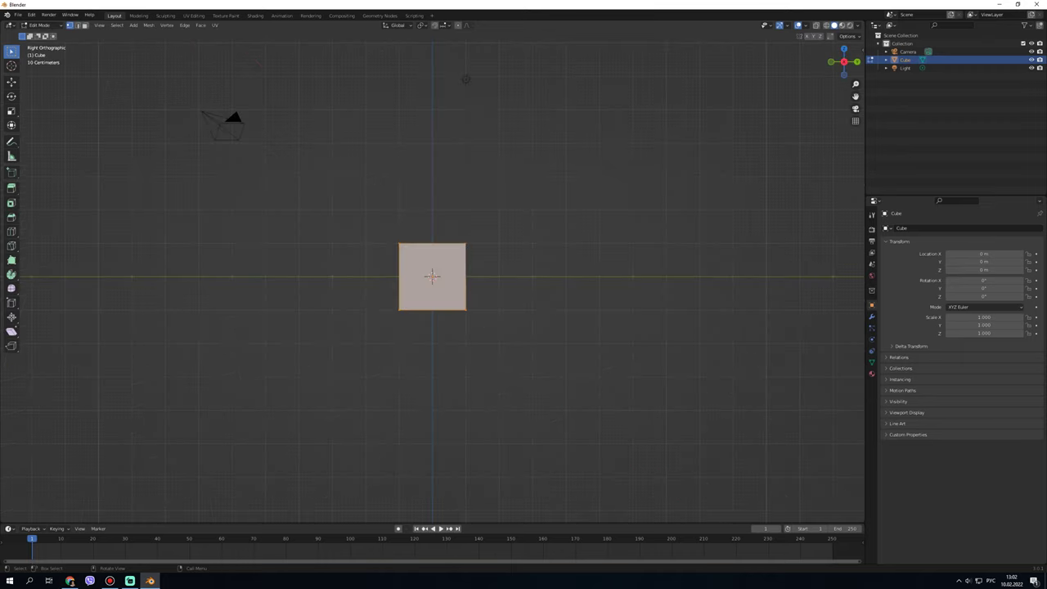
drag(527, 211, 451, 327)
drag(526, 213, 448, 360)
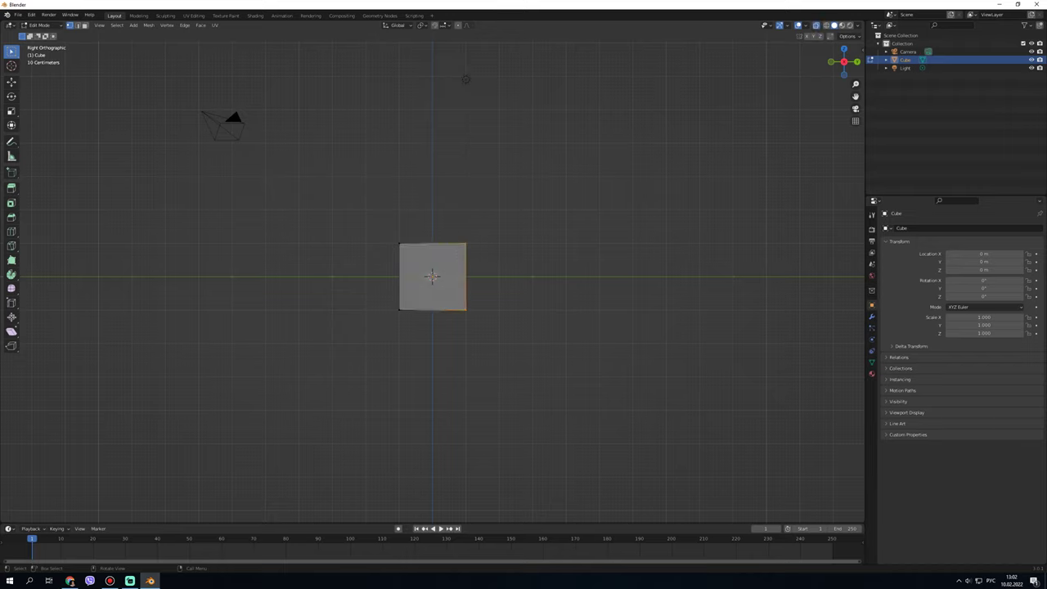
key(alt+z)
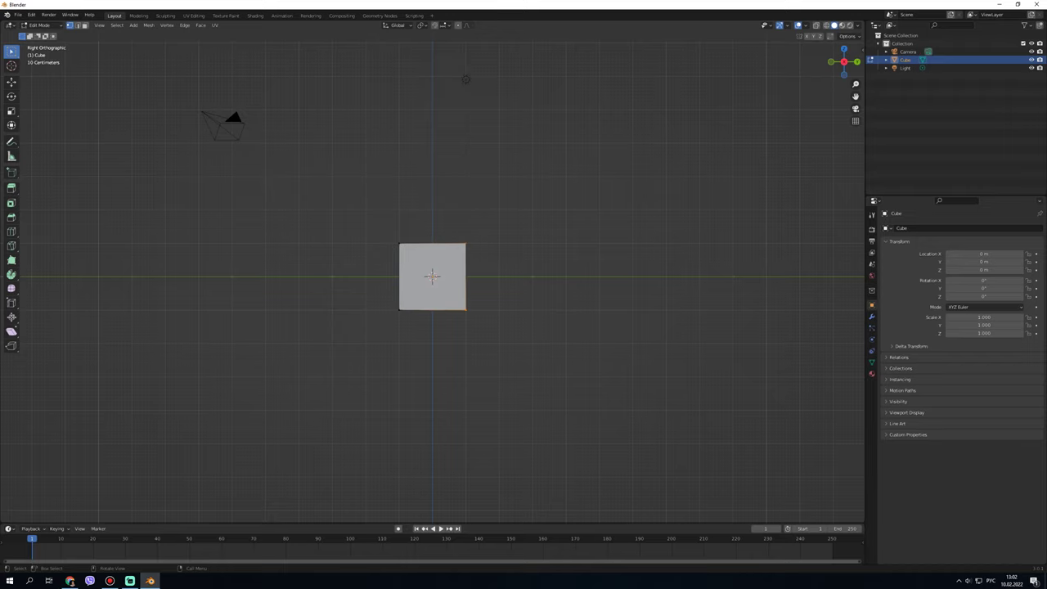
Move the right edge left along the Y axis to narrow the cube.
key(g)
key(z)
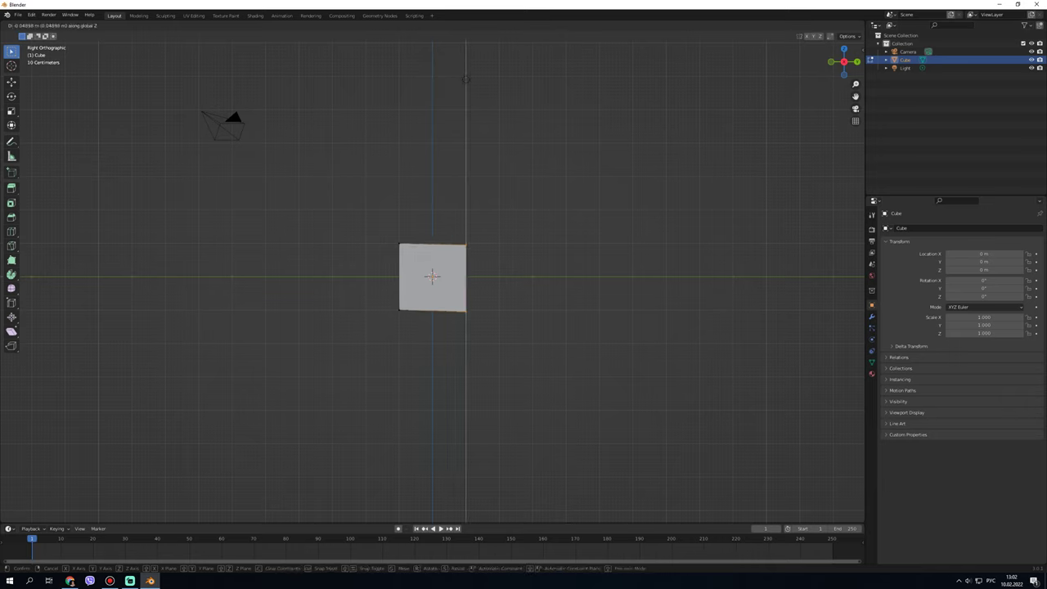
key(x)
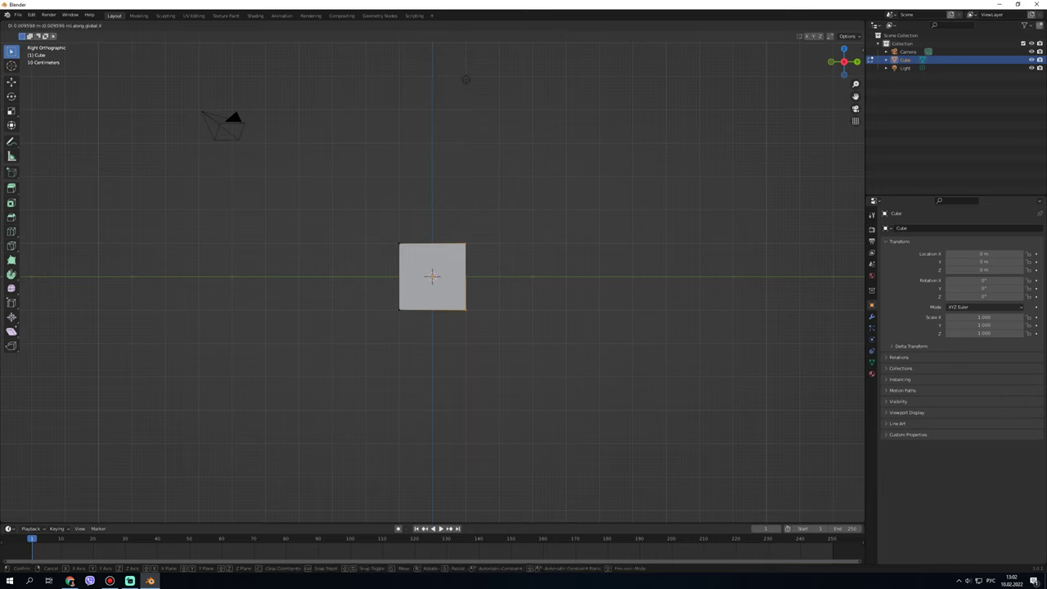
key(y)
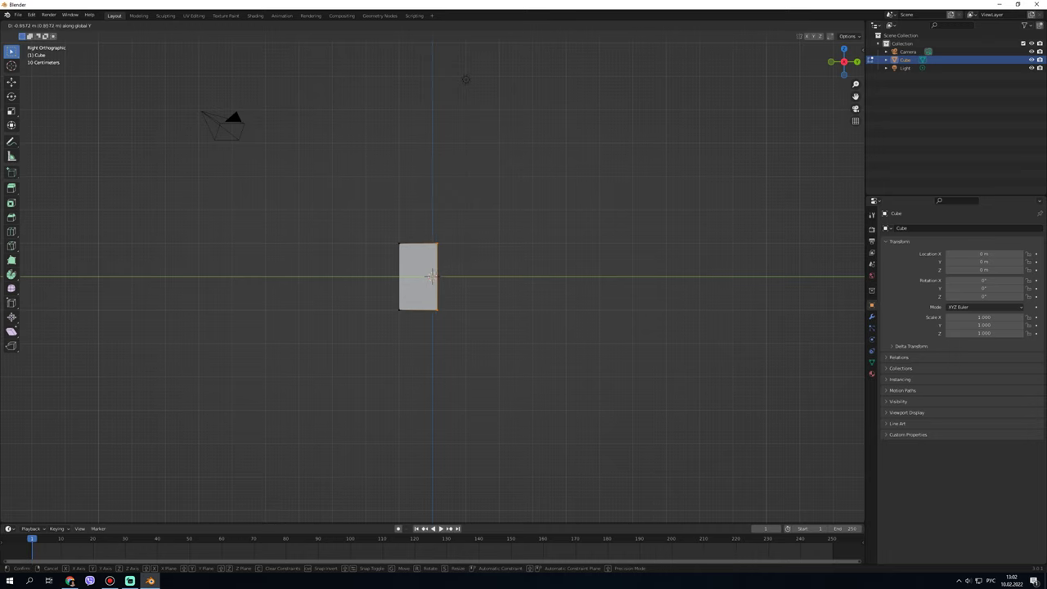
click(432, 276)
Reselect the edge and try another Y move, cancelling it so the cube stays unchanged.
key(a)
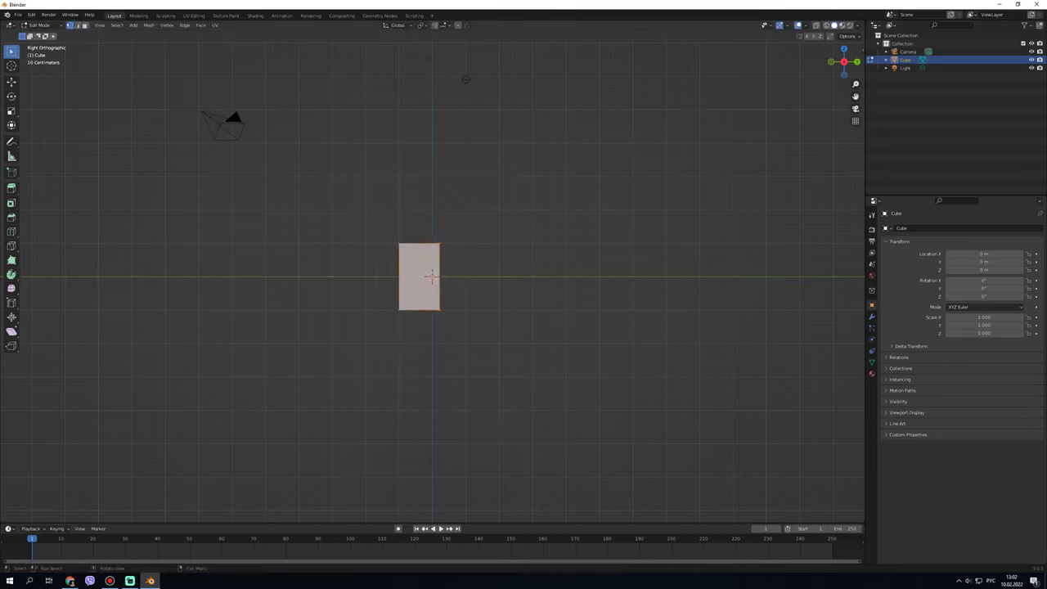
key(alt+a)
alt+click(431, 275)
key(g)
key(y)
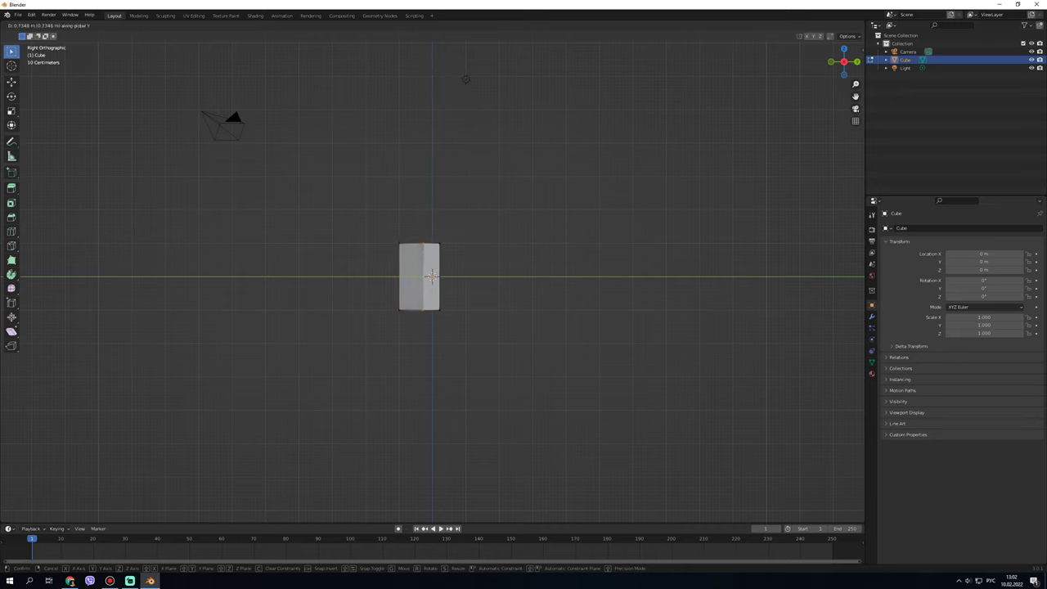
key(Escape)
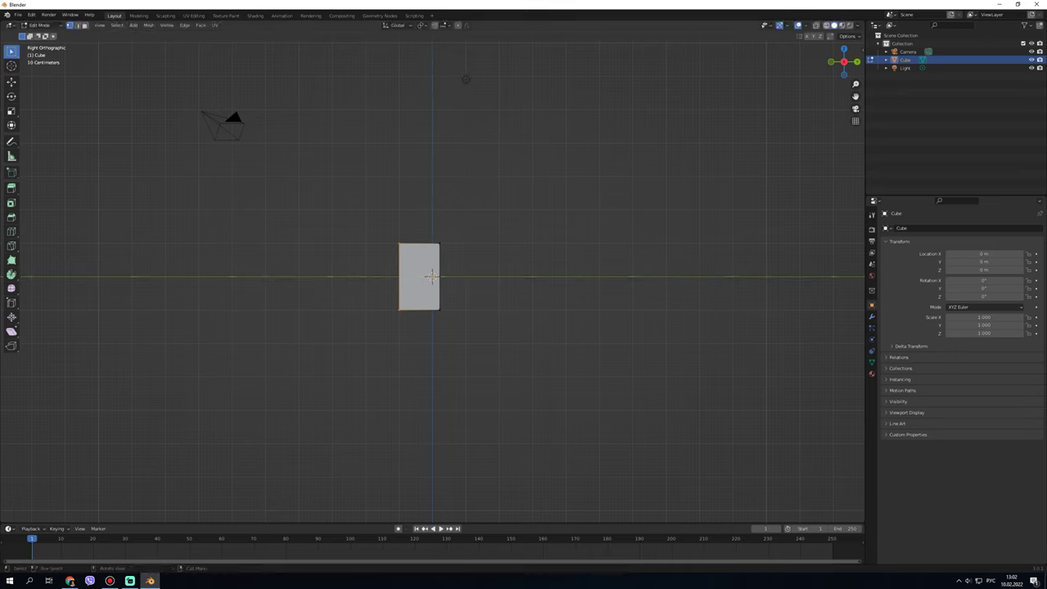
Move the block's left side right along Y into a thin slab, then deselect everything.
key(a)
key(z)
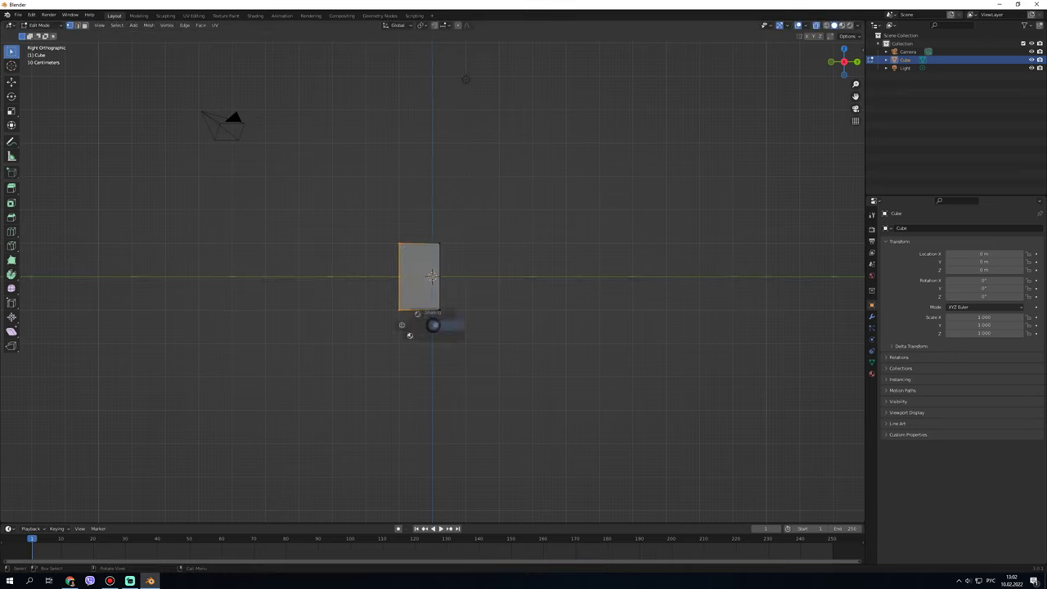
key(Escape)
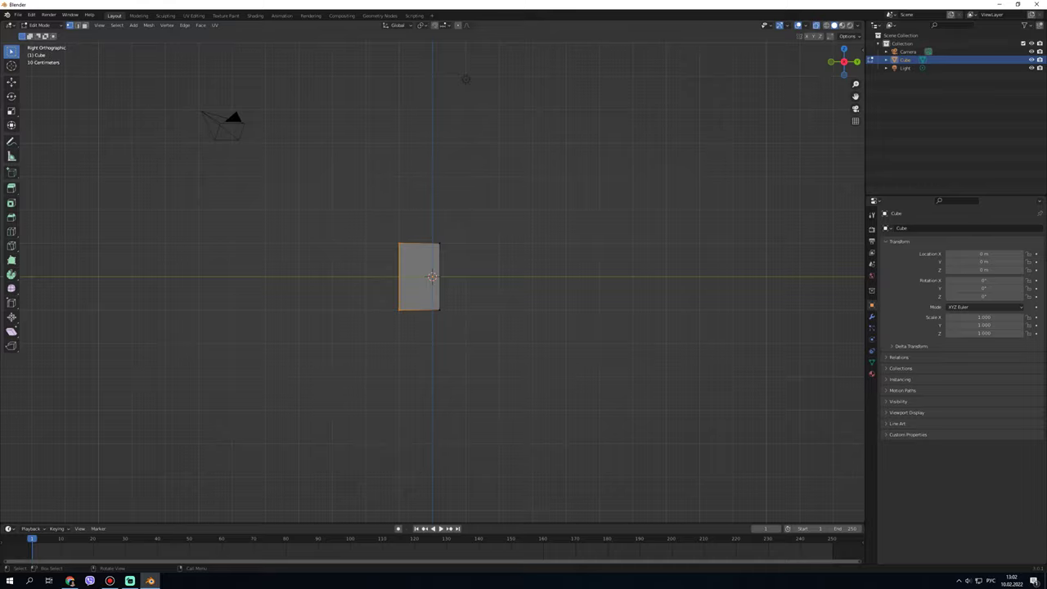
key(alt+z)
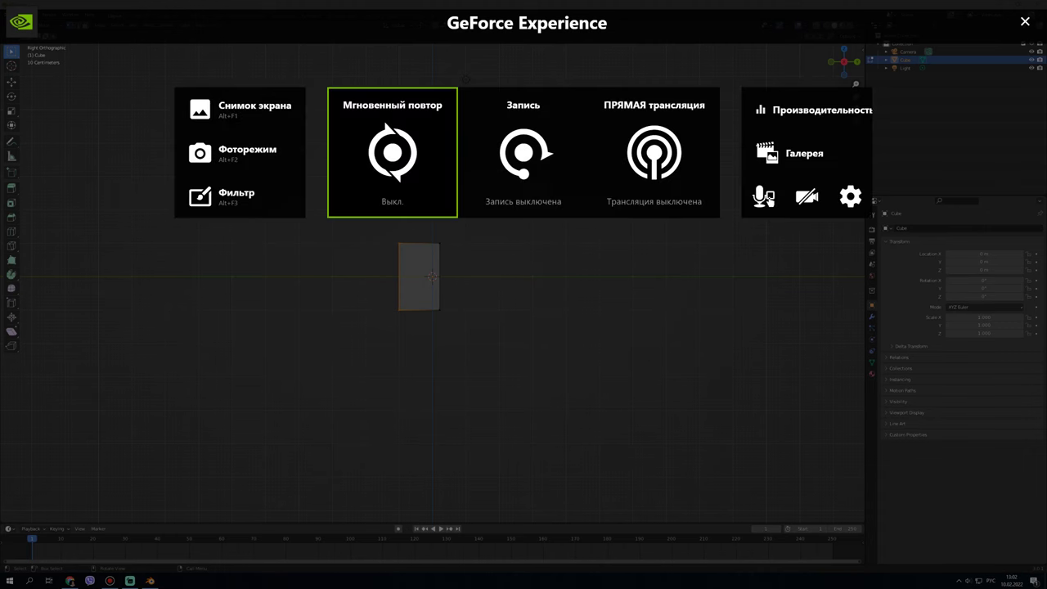
key(alt+z)
key(alt+z)
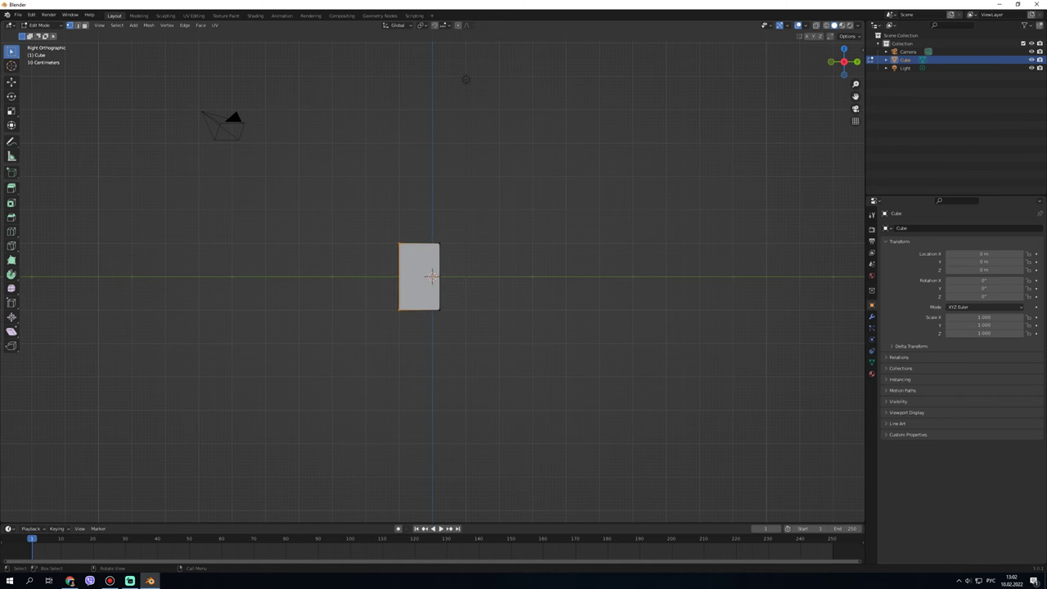
key(g)
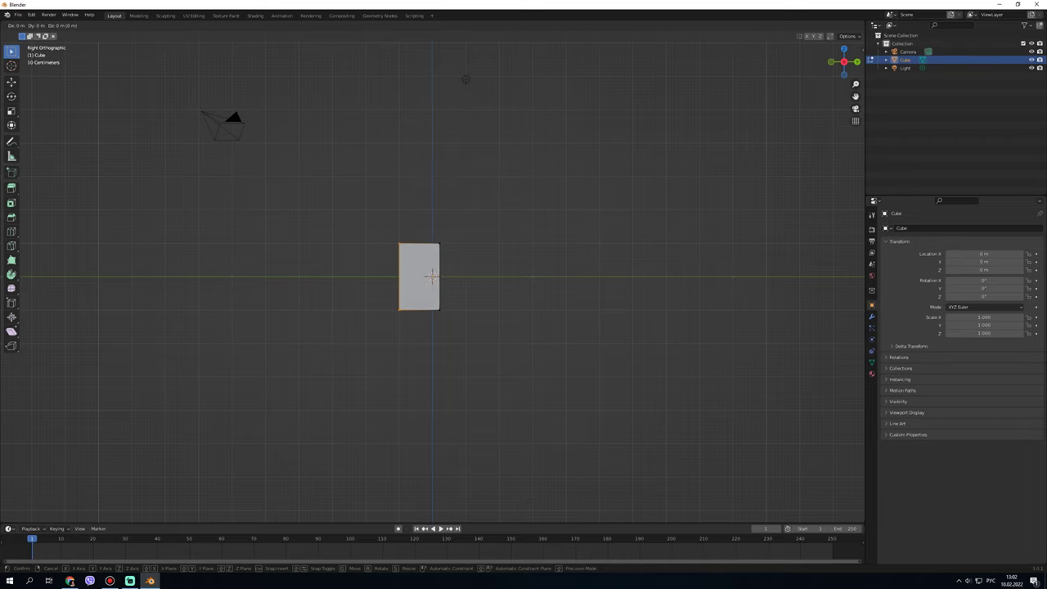
key(y)
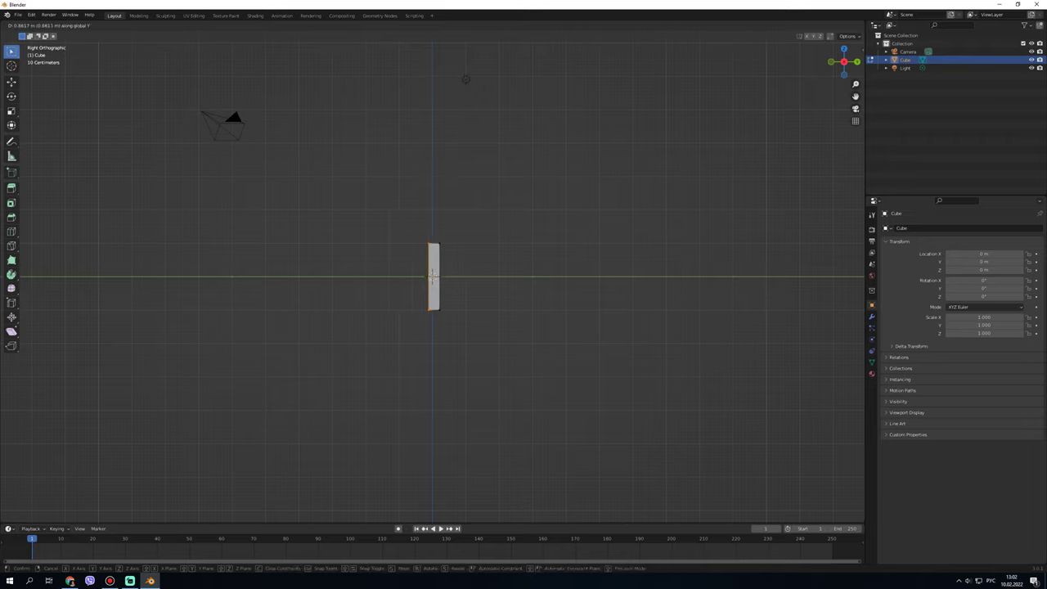
key(Return)
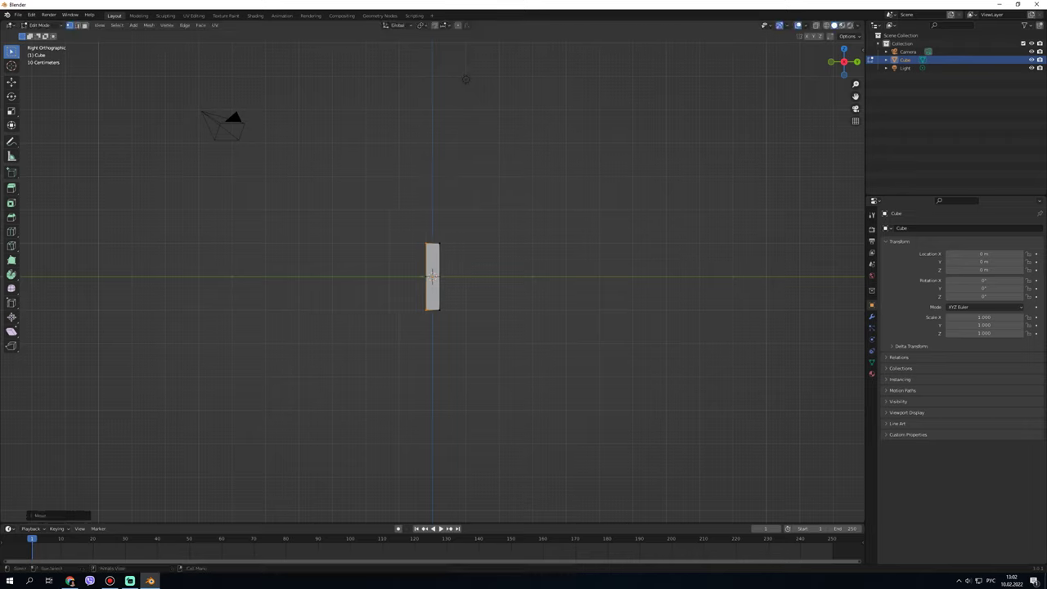
key(alt+a)
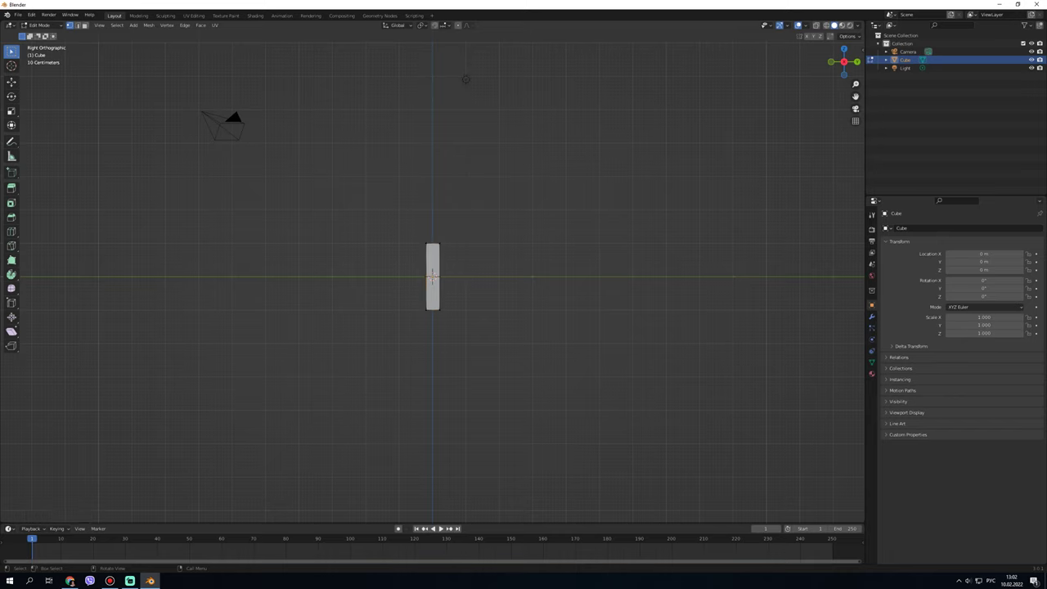
Extrude the slab's top upward to about twice its height, then return to Object Mode.
drag(388, 219, 576, 281)
key(a)
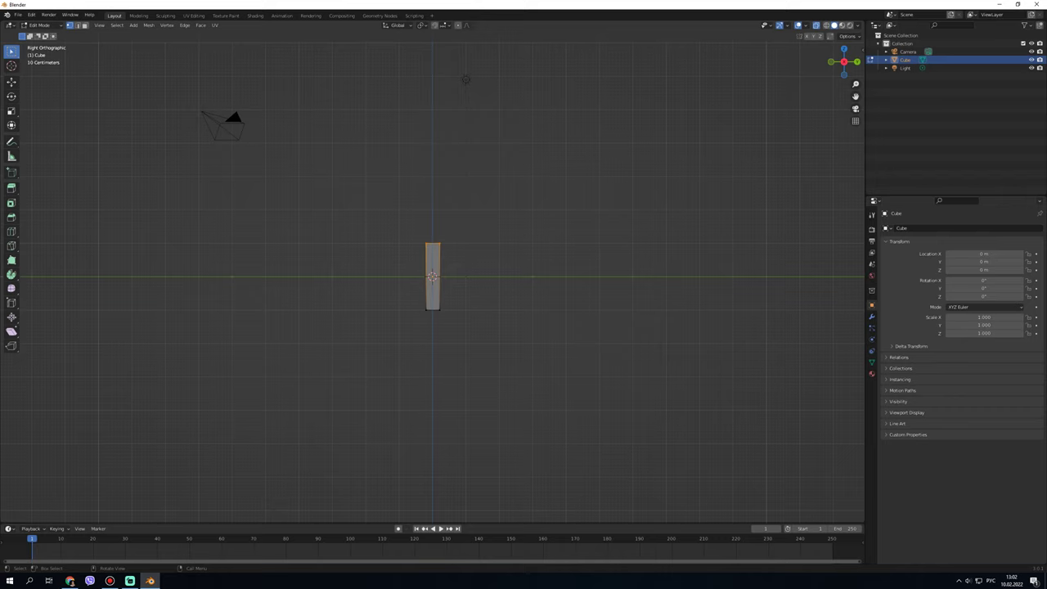
key(e)
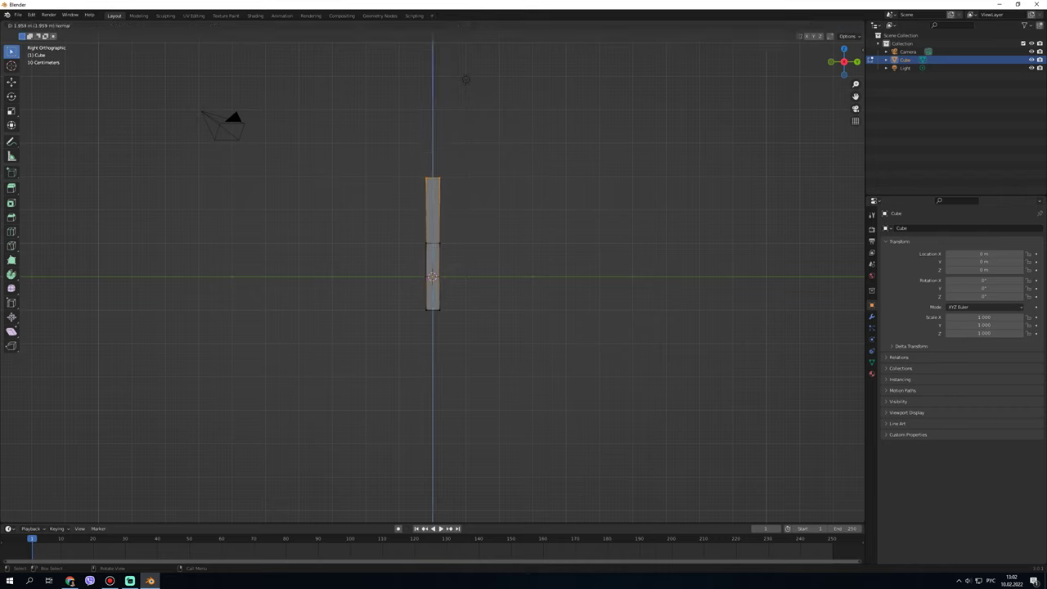
key(Return)
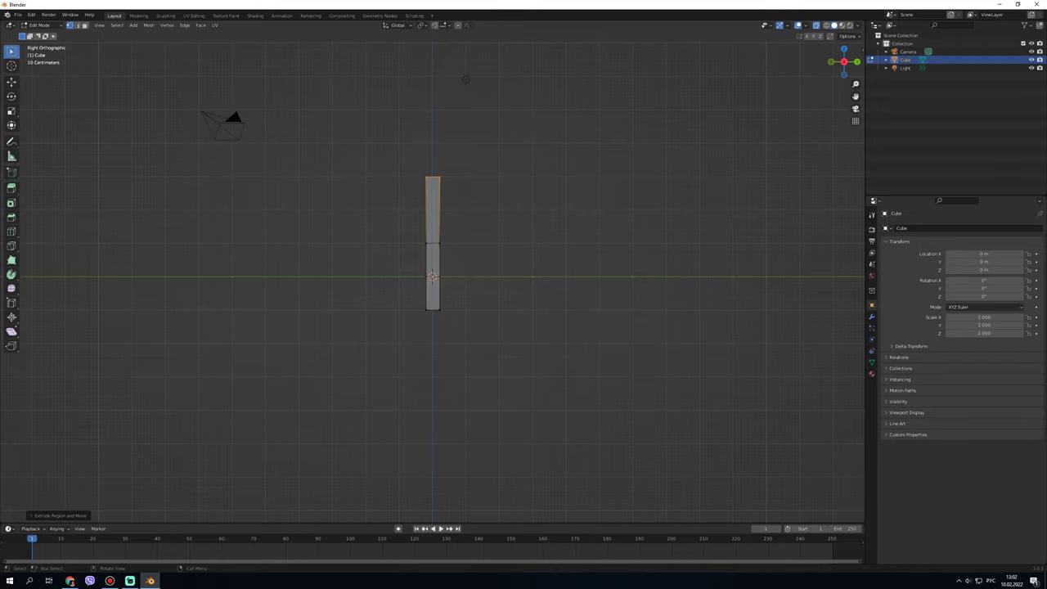
key(Tab)
key(alt+a)
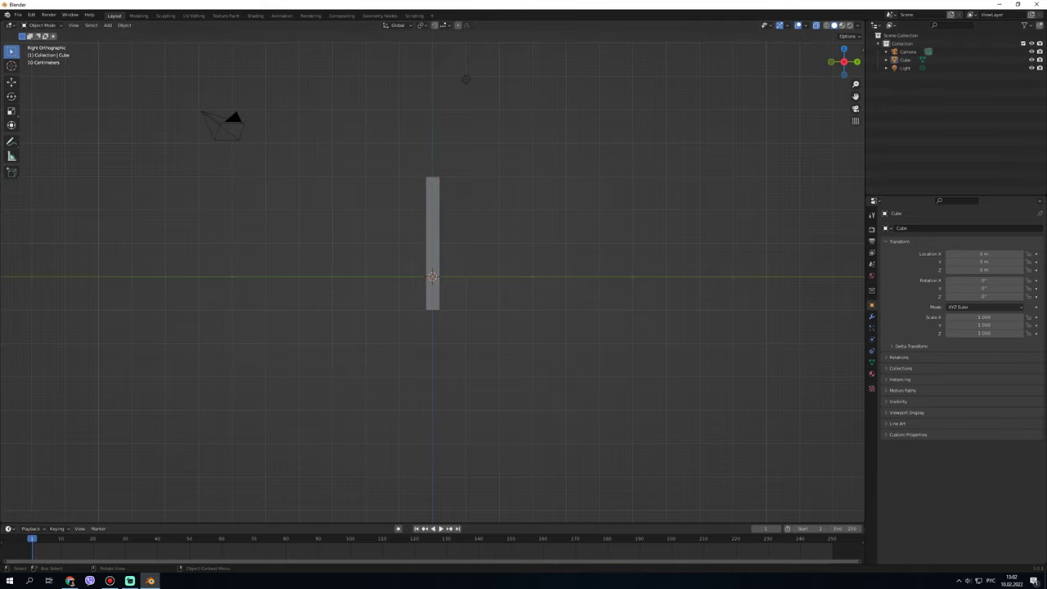
From the front view in X-ray Edit Mode, move the bar's left side inward along X.
drag(845, 62, 851, 66)
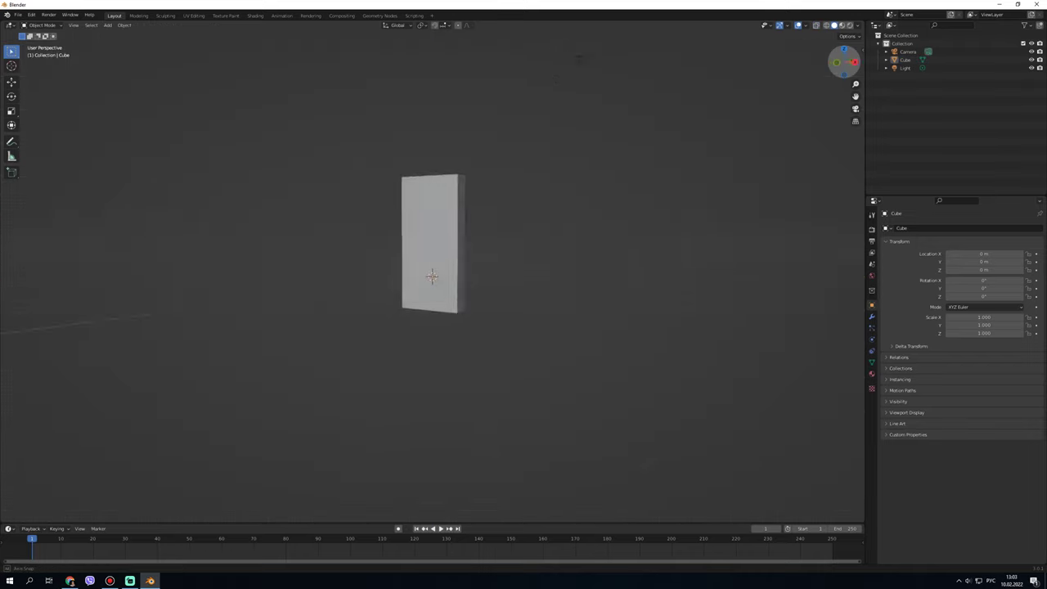
middle_drag(747, 100, 786, 90)
click(845, 62)
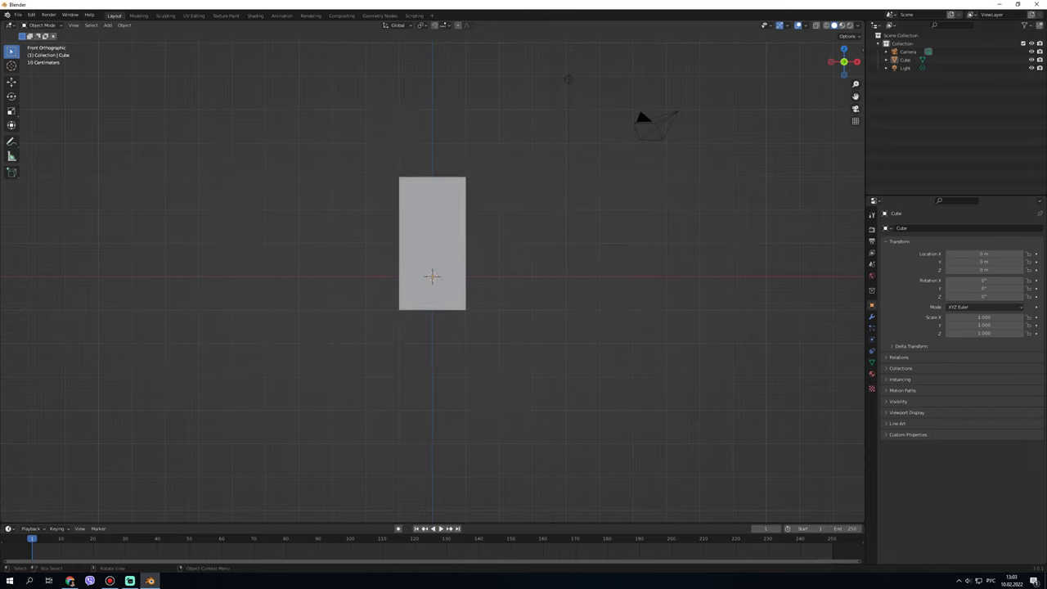
key(Tab)
key(a)
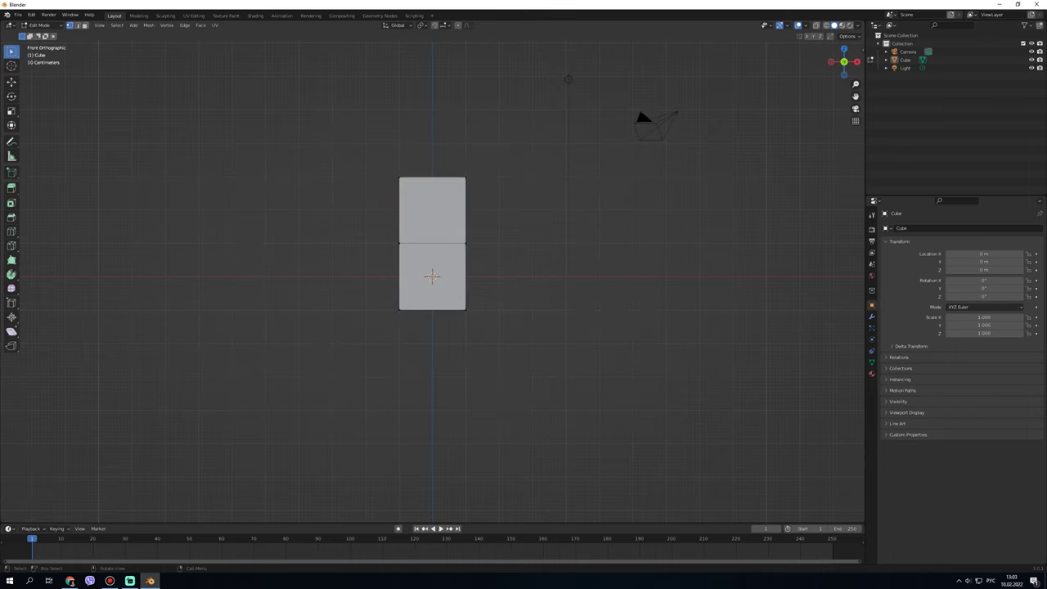
key(alt+z)
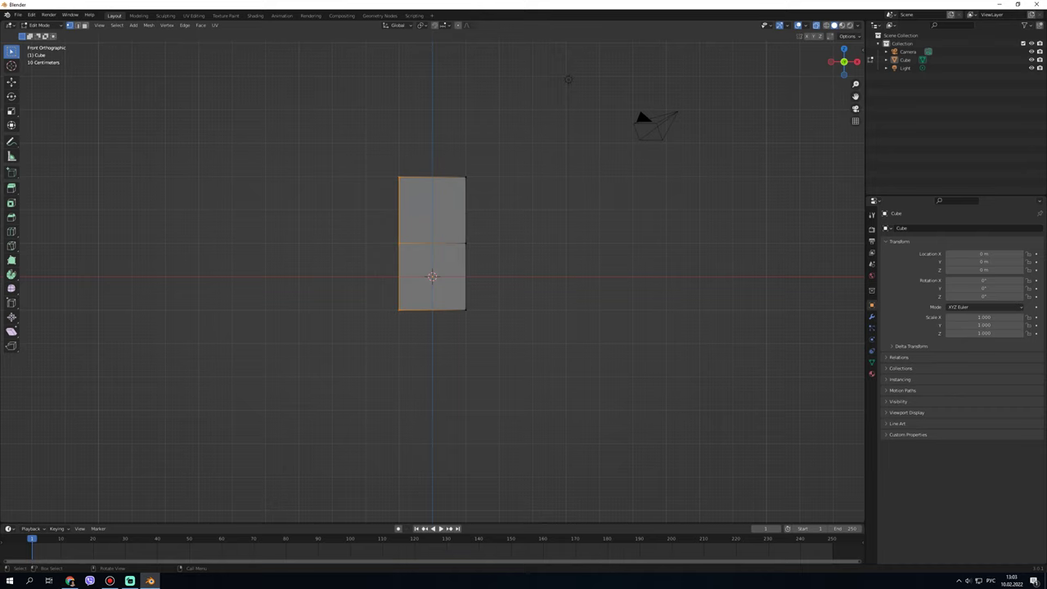
key(g)
key(z)
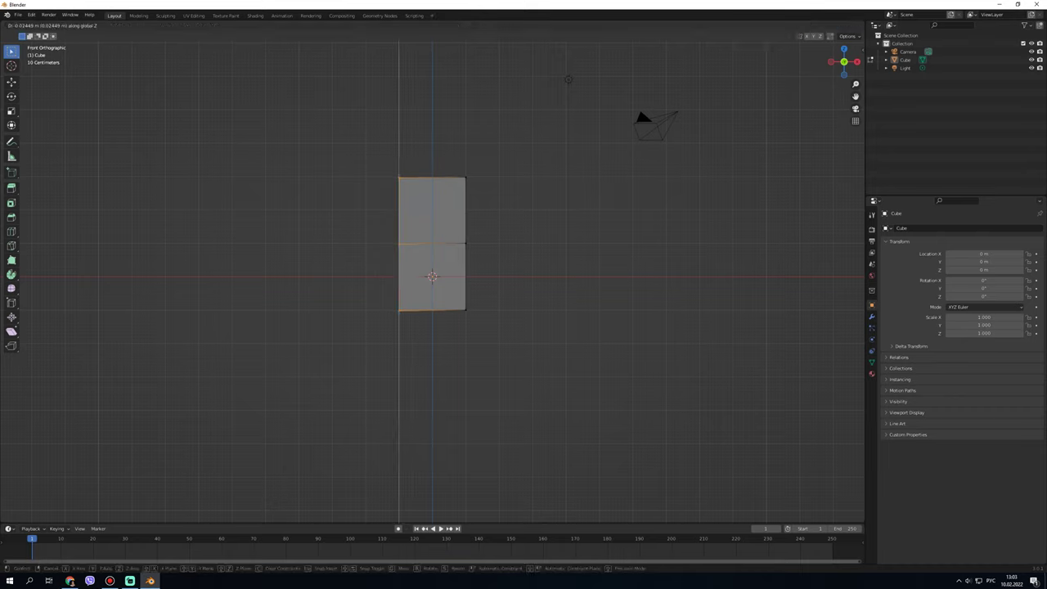
key(x)
key(Return)
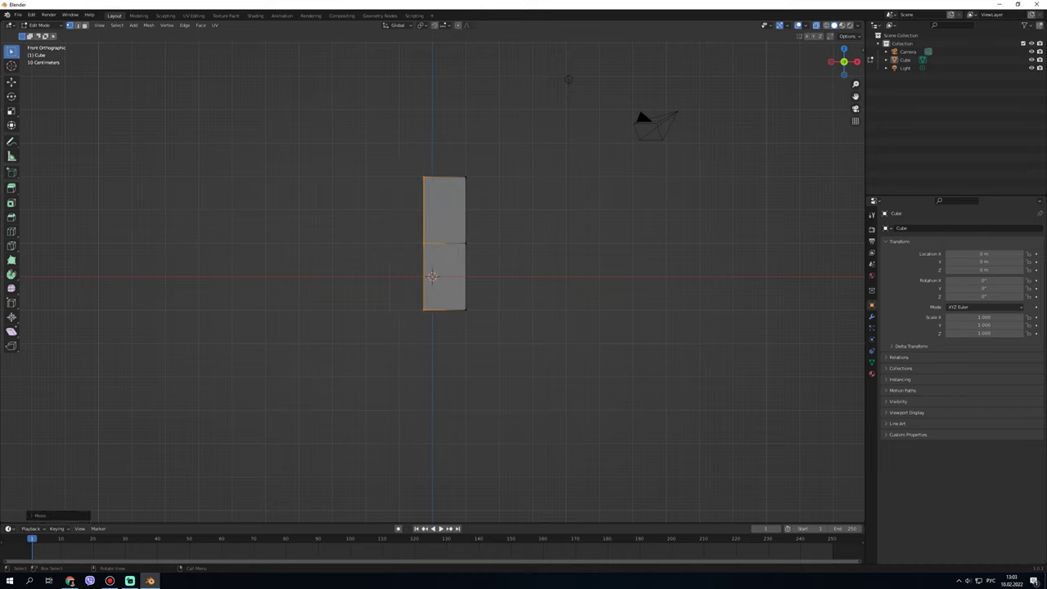
Move the right side inward along X to form a slim post, then exit Edit Mode.
click(465, 243)
key(g)
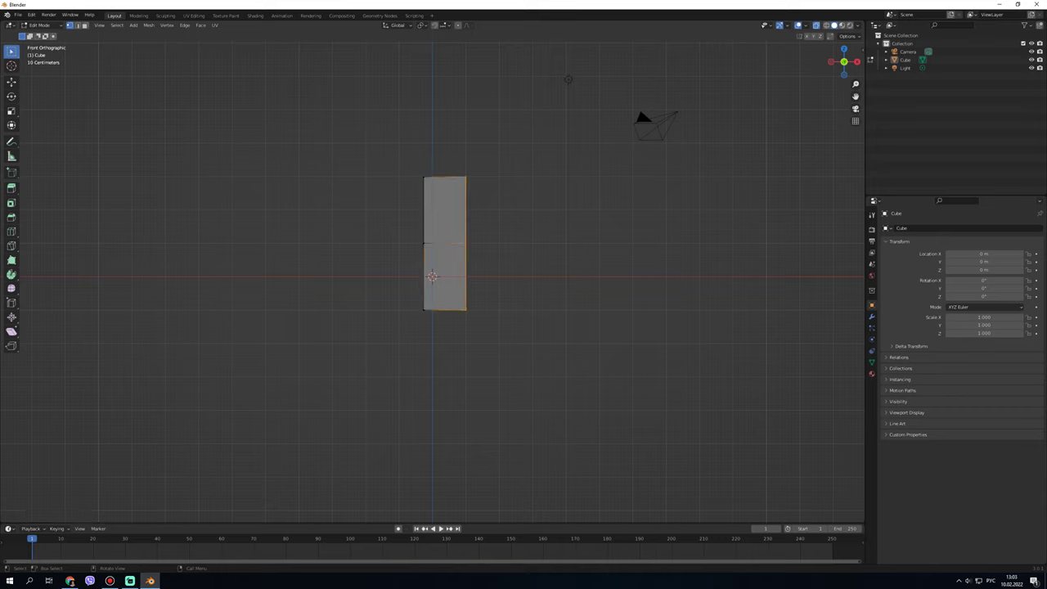
key(x)
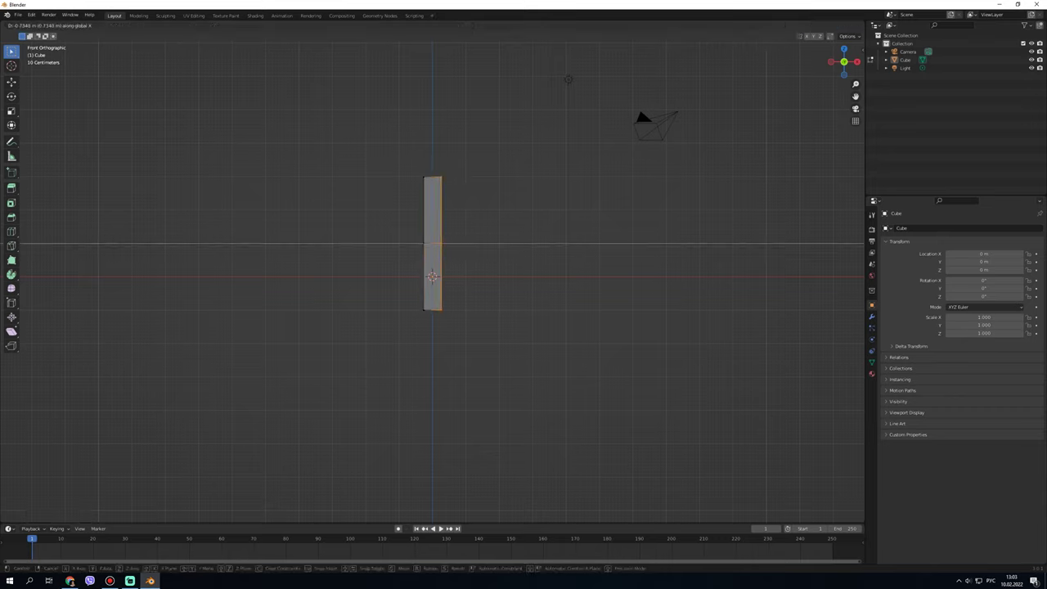
key(Return)
key(Tab)
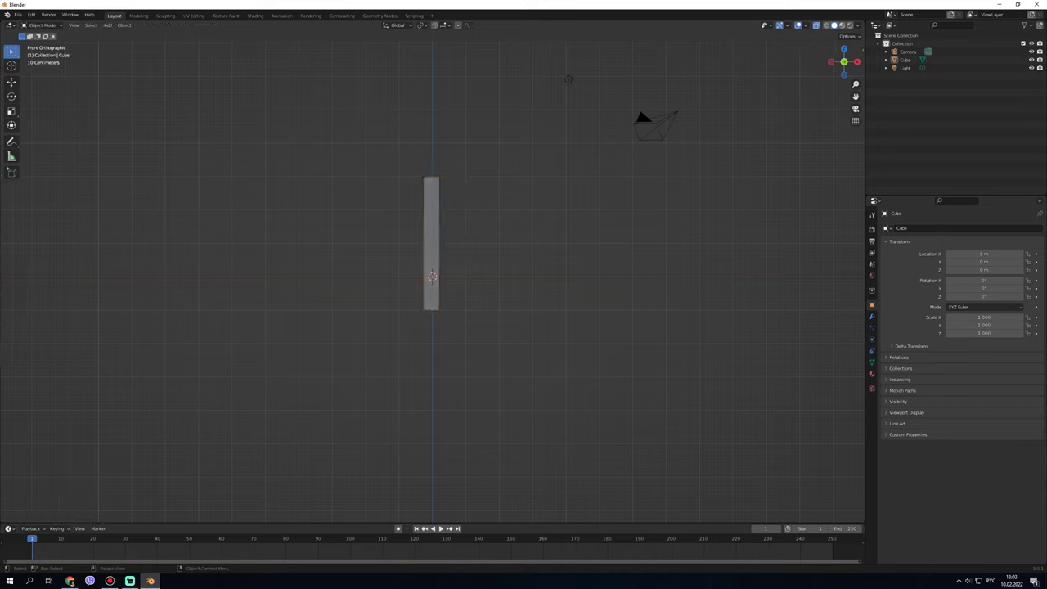
drag(844, 62, 843, 82)
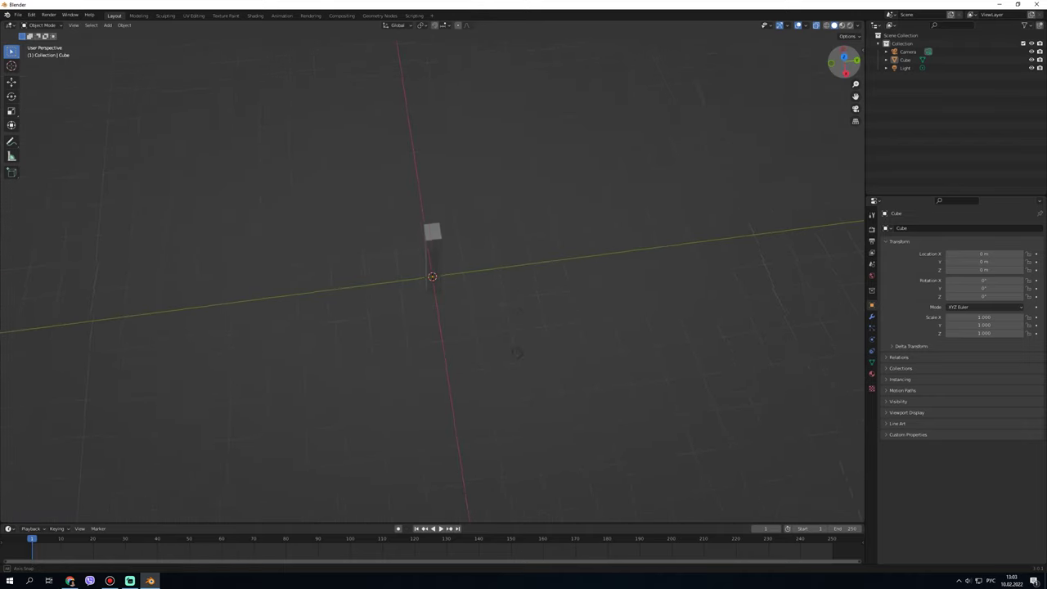
In side-view Edit Mode, select the post's top and extrude it upward twice into more sections.
middle_drag(87, 418, 111, 46)
key(ctrl+z)
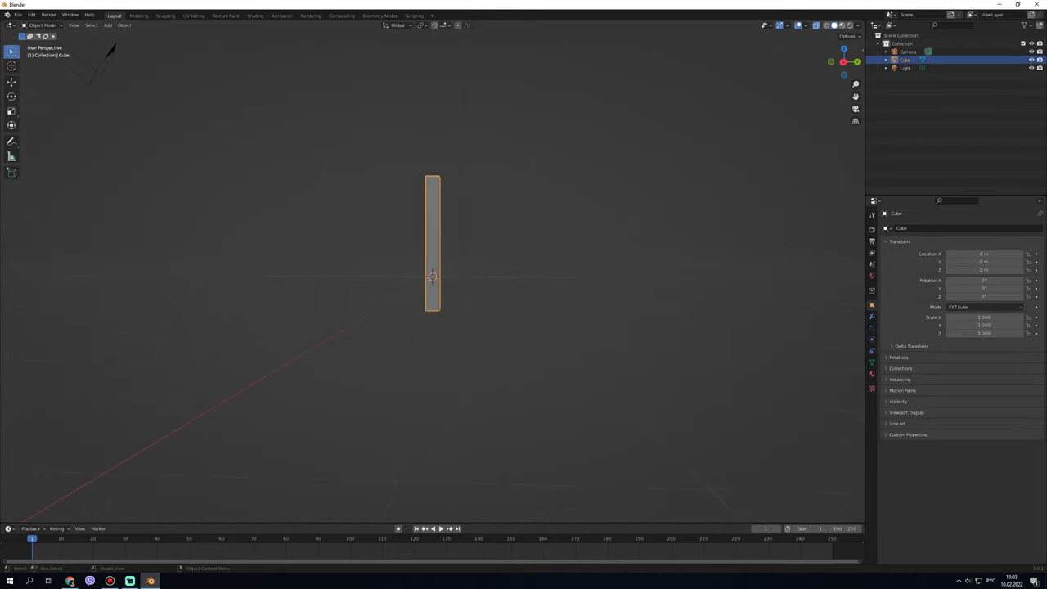
key(Tab)
click(844, 62)
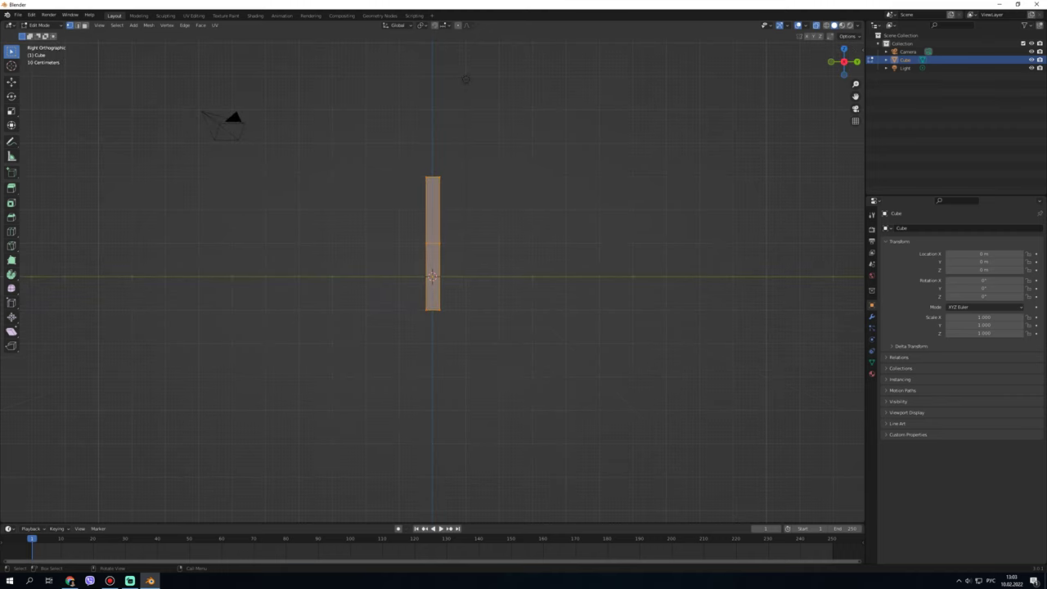
drag(380, 144, 563, 234)
key(e)
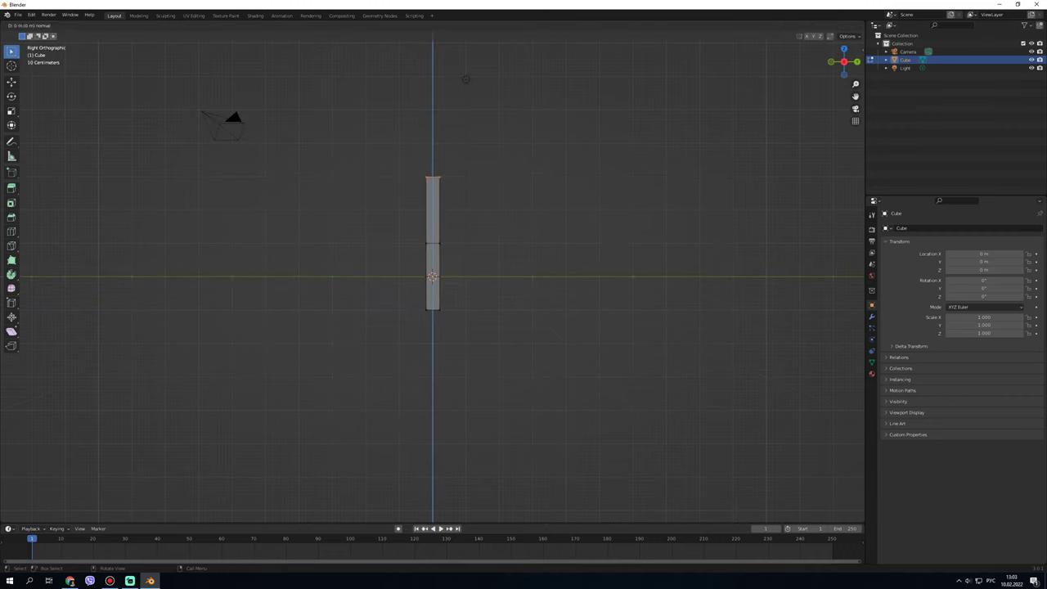
key(Return)
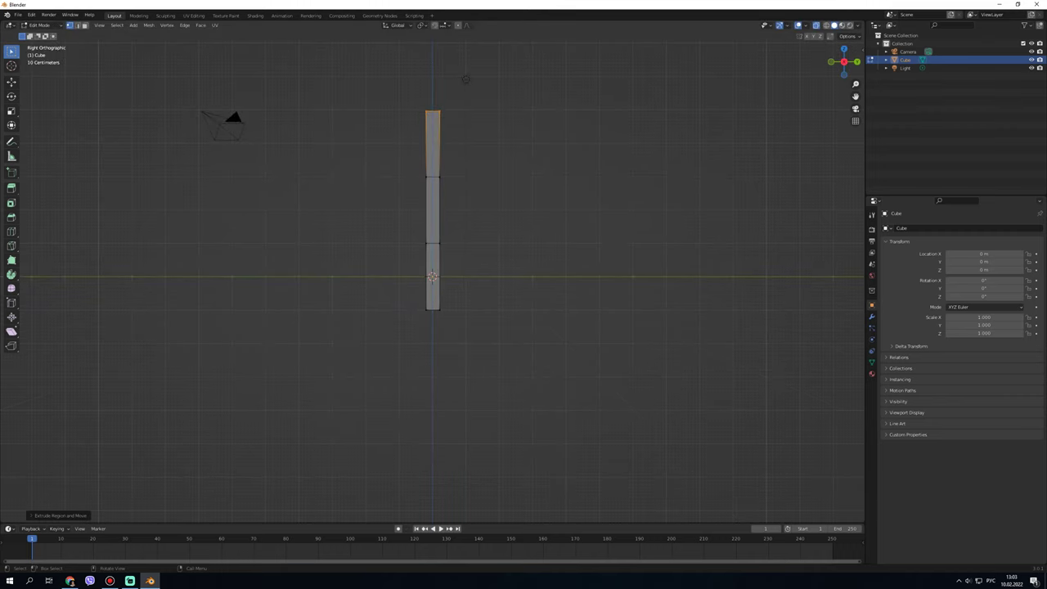
key(e)
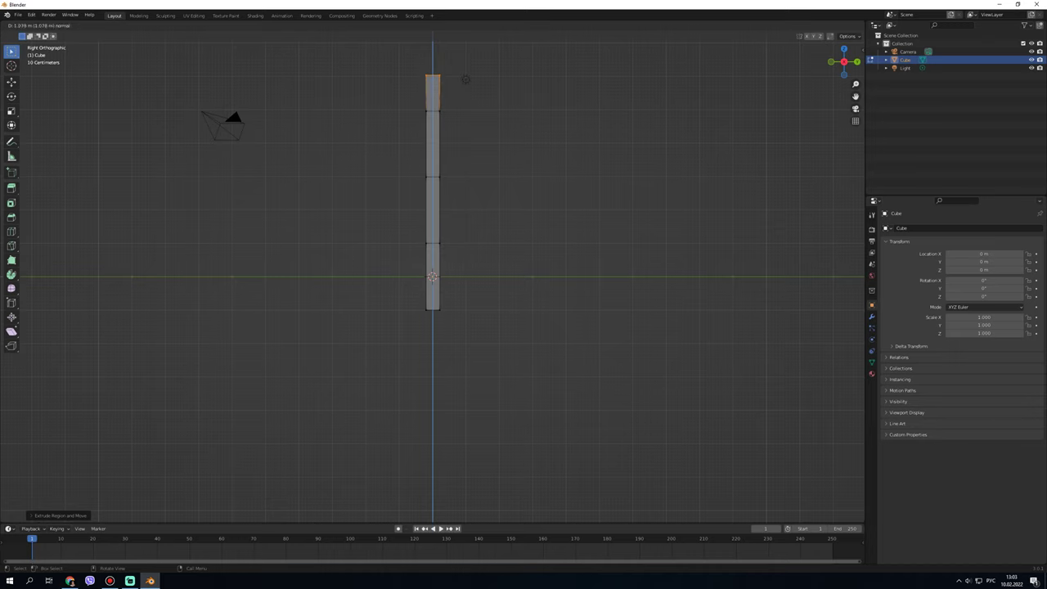
click(465, 79)
Tilt the top face and extrude two angled sections to start bending the column.
key(r)
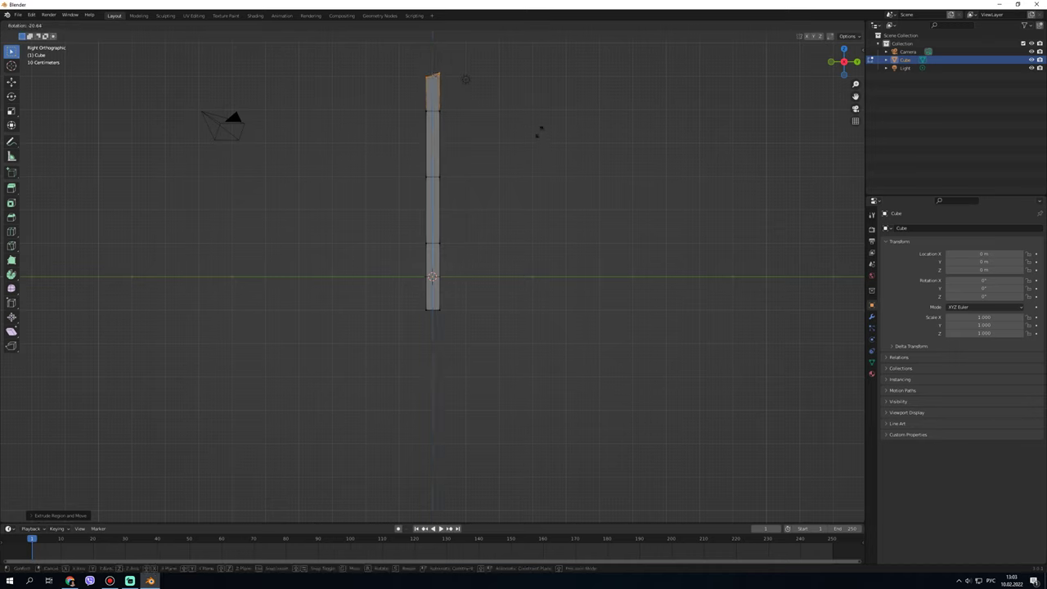
click(489, 85)
key(e)
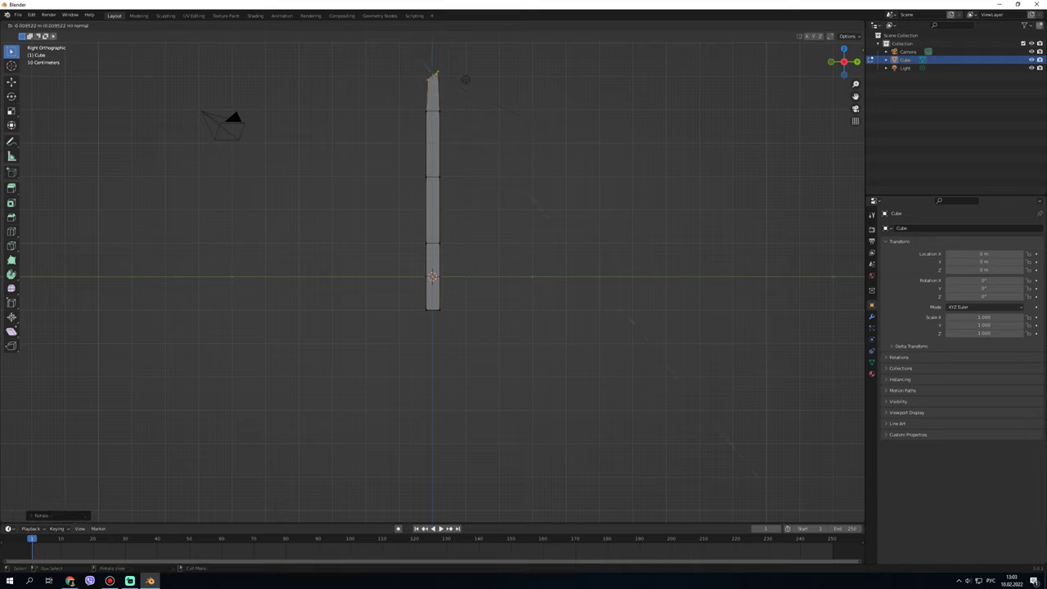
click(465, 80)
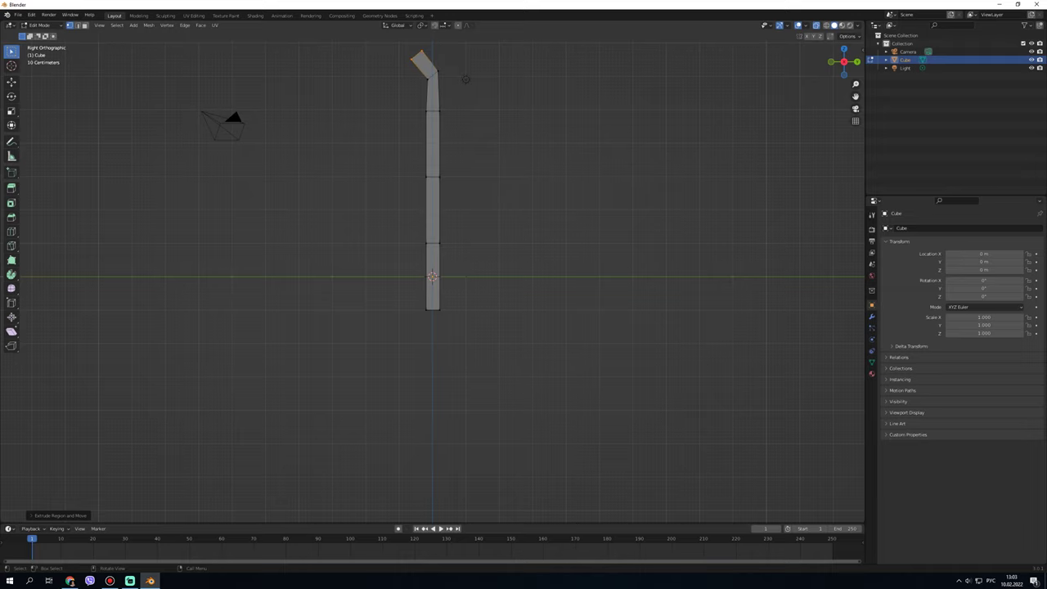
key(r)
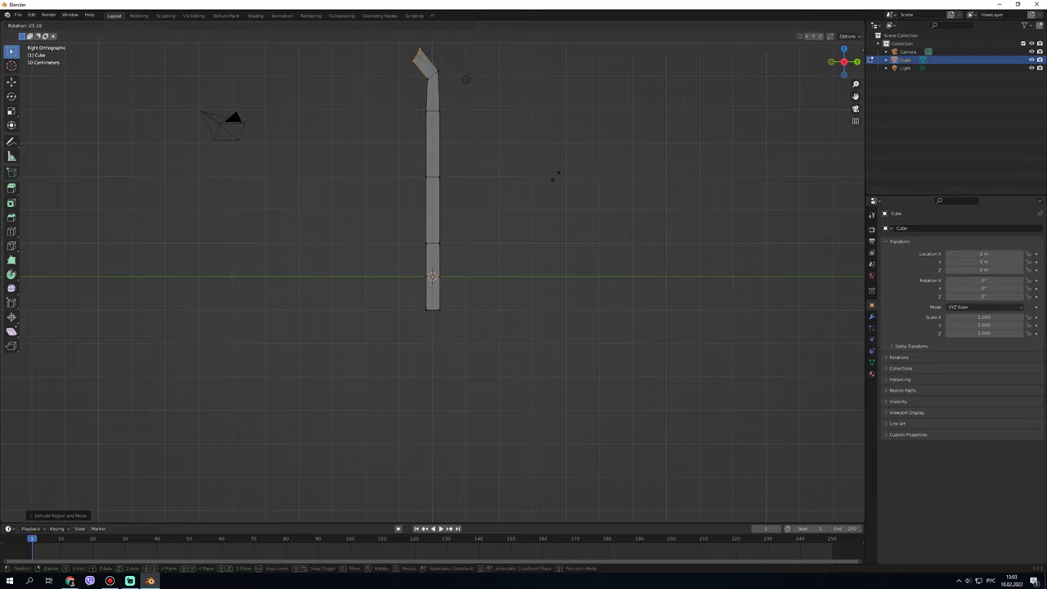
click(556, 176)
key(e)
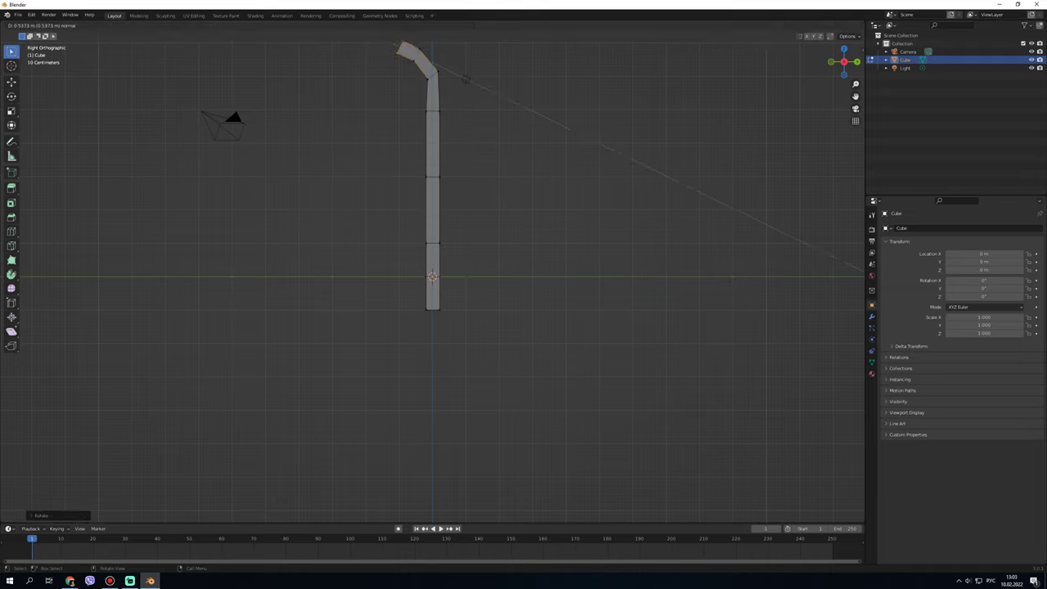
key(Return)
Rotate the tip about X, extrude another segment up-left, and shift it vertically.
key(r)
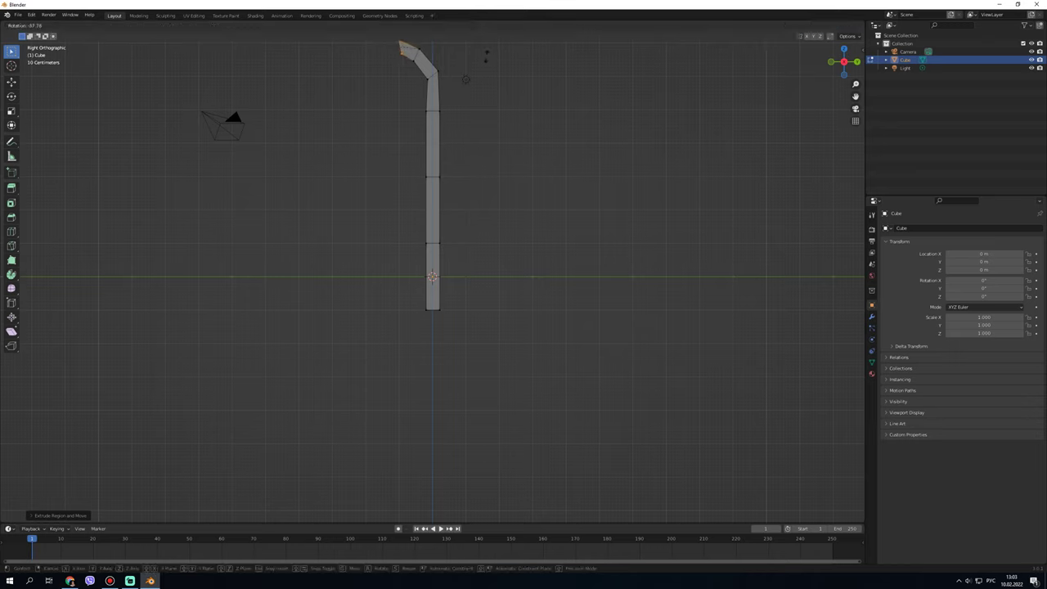
key(x)
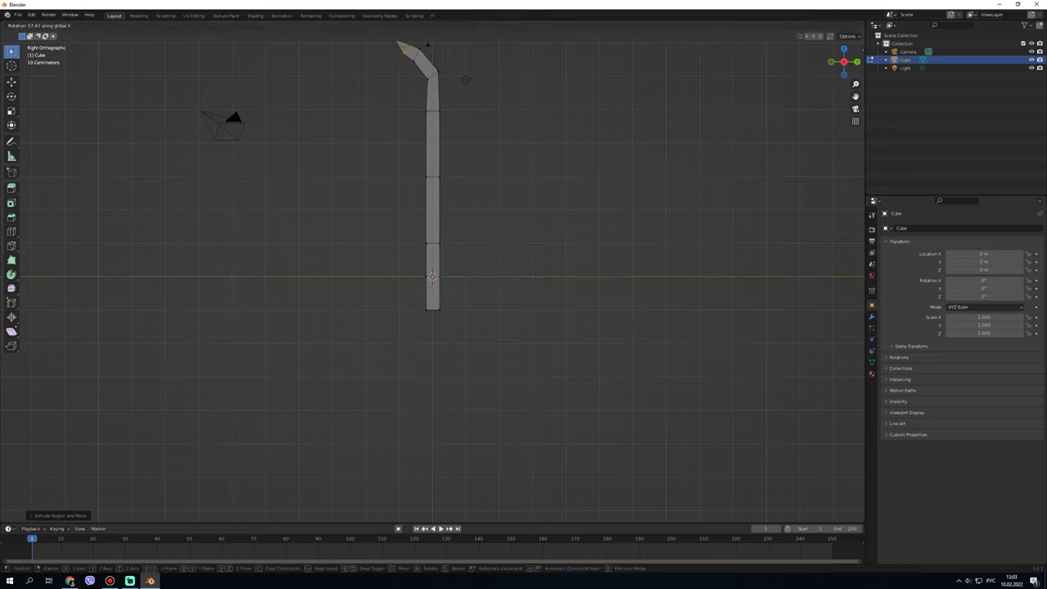
key(Return)
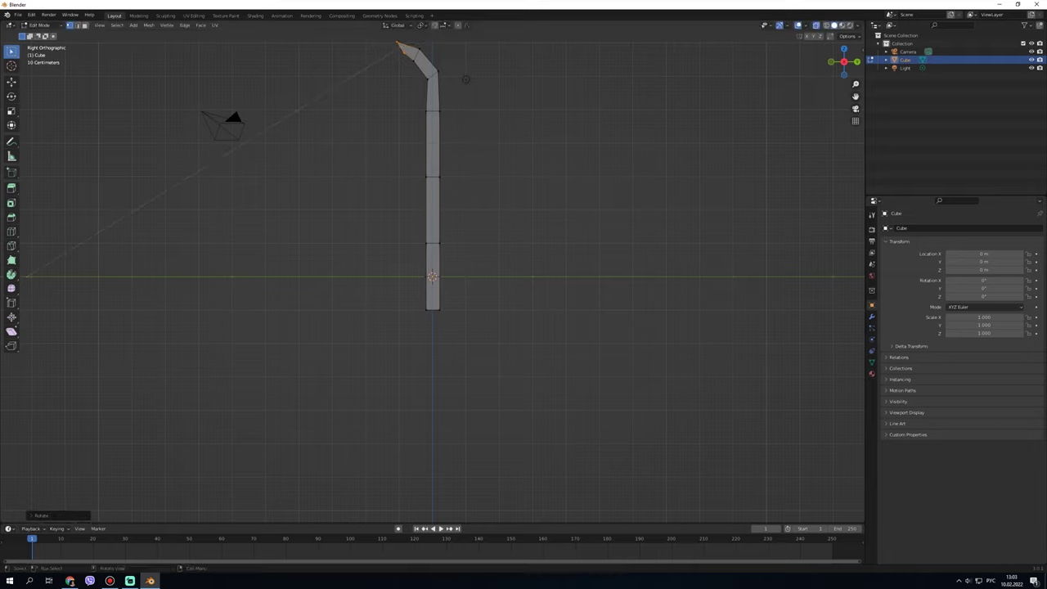
key(e)
key(Return)
key(r)
key(Return)
key(g)
key(z)
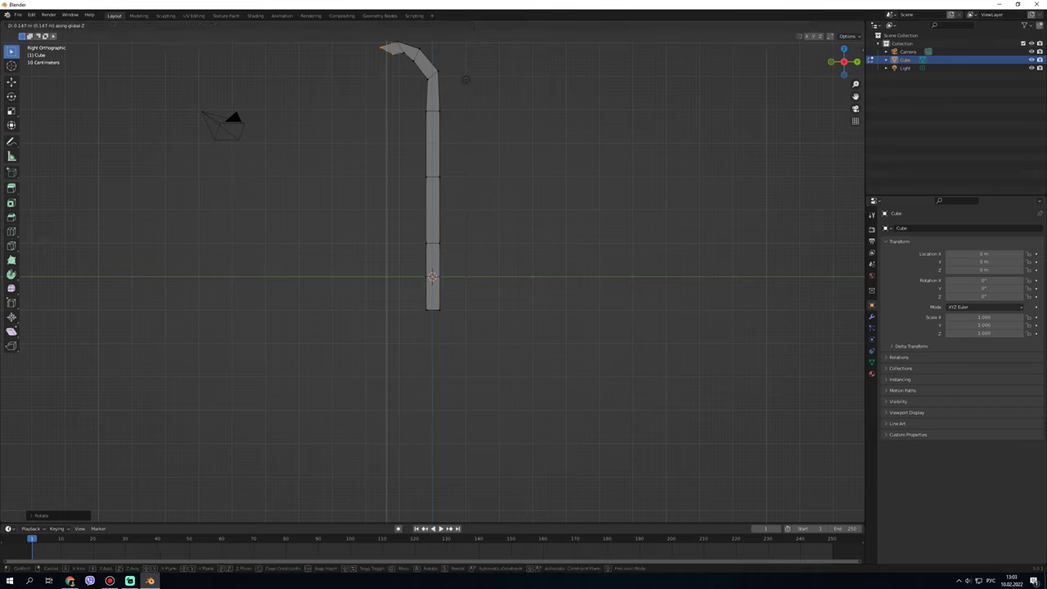
key(Return)
Extrude the tip left, undo back to an earlier shape, and extrude a new upper-left segment.
key(e)
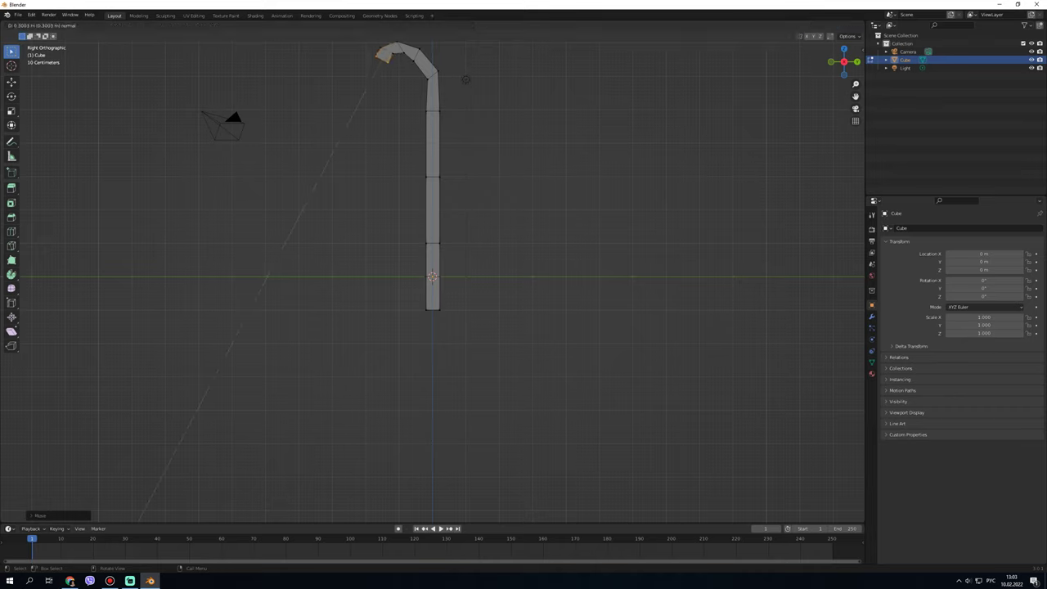
key(Return)
key(r)
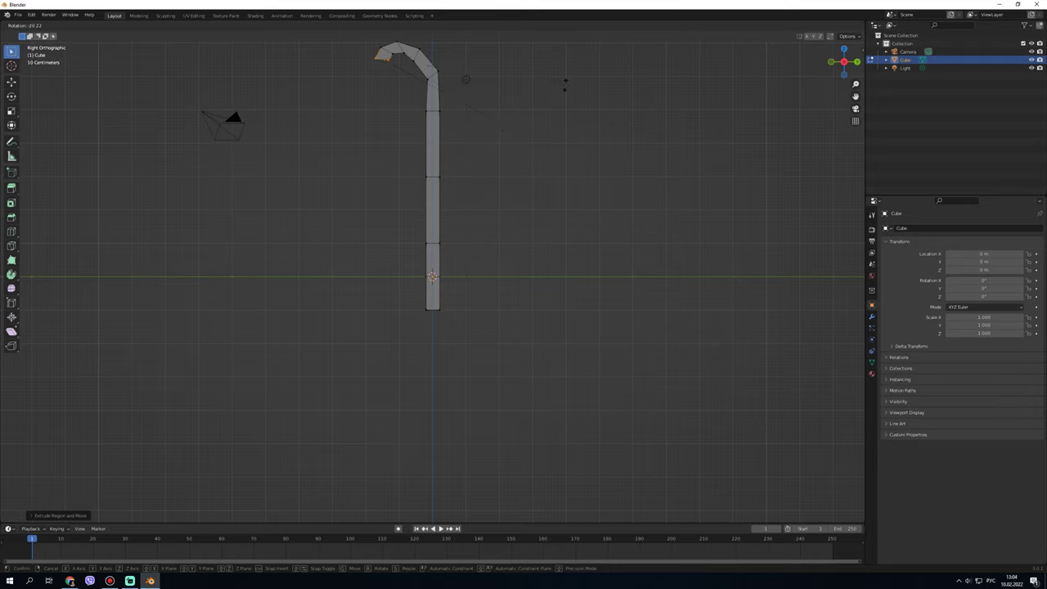
key(Return)
key(g)
key(z)
key(z)
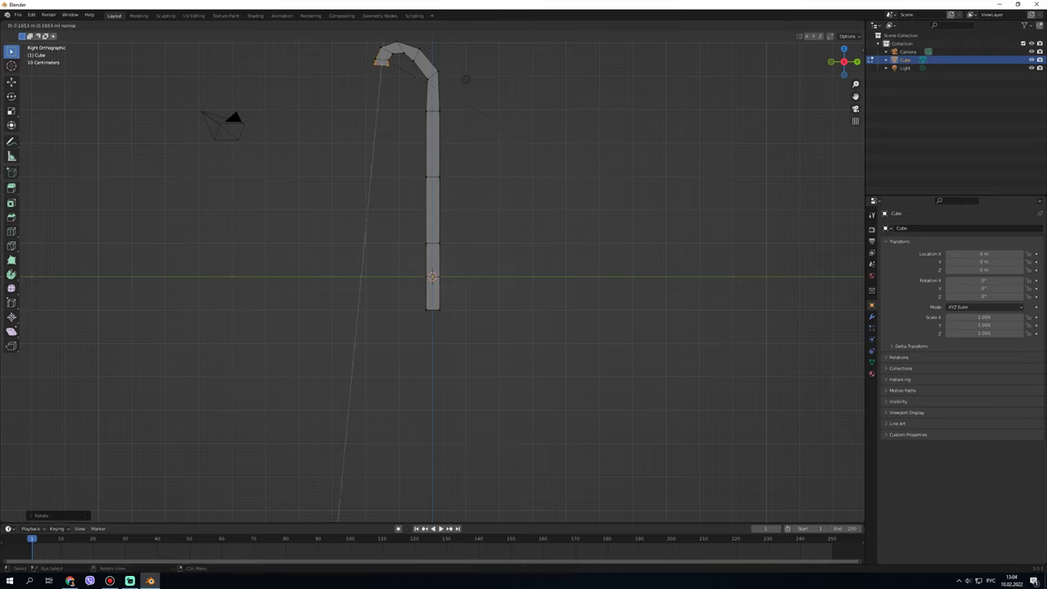
key(Escape)
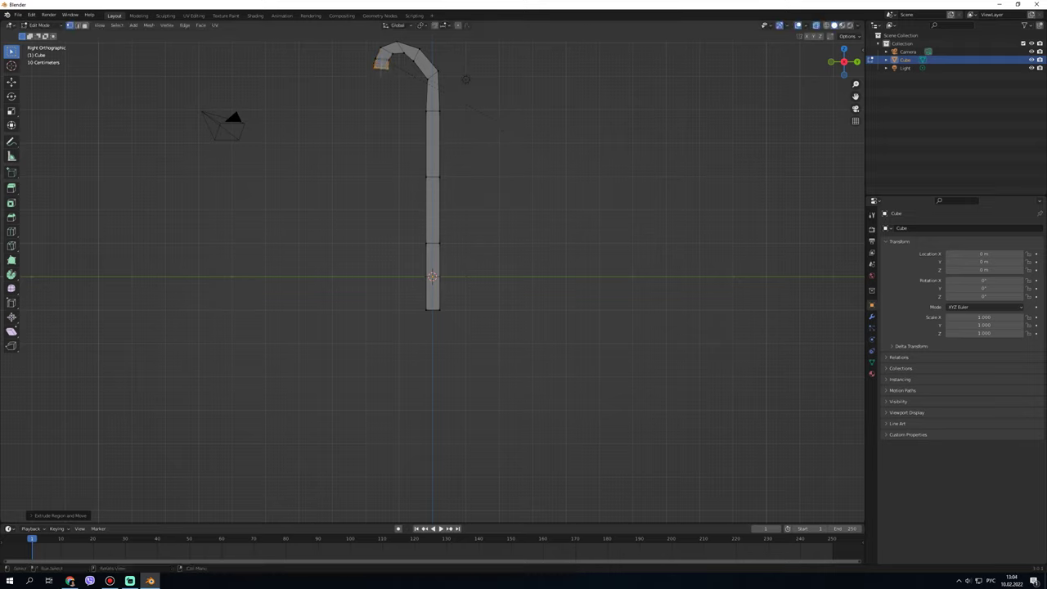
key(ctrl+z)
key(ctrl+z)
key(ctrl+z)
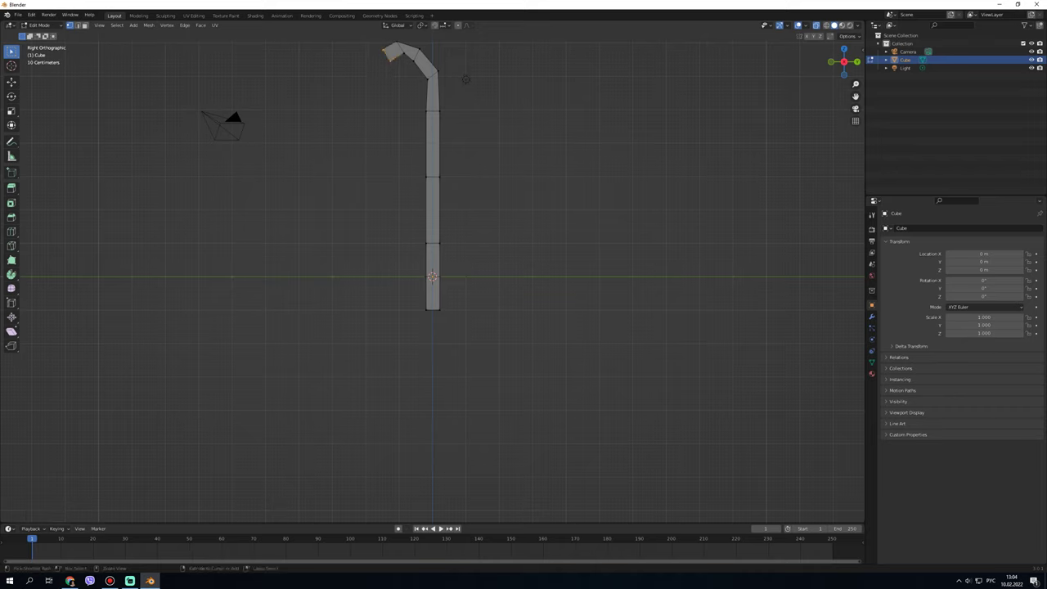
key(ctrl+z)
key(ctrl+z)
key(ctrl+z)
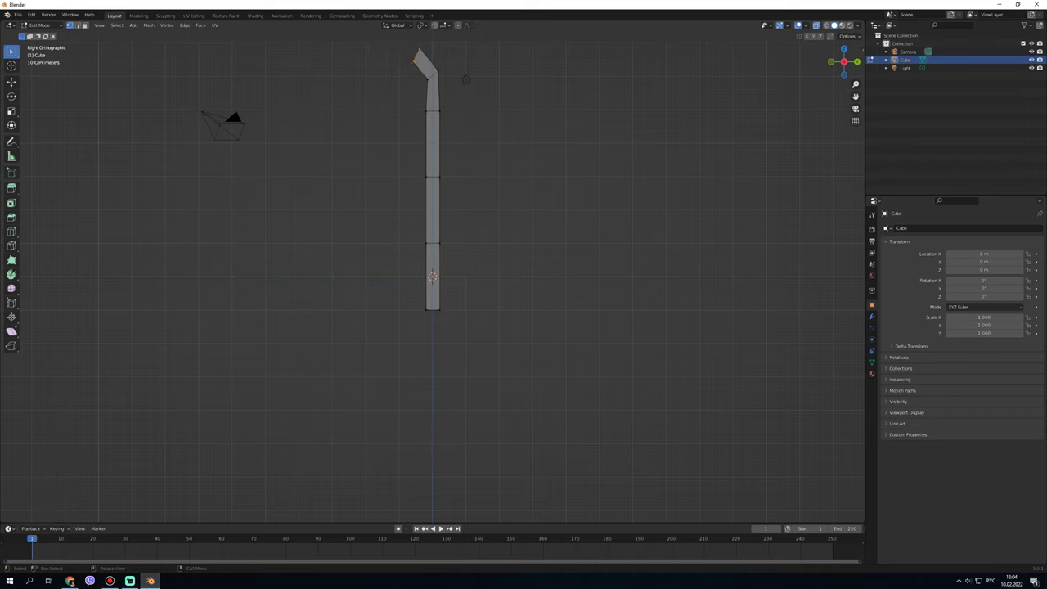
key(e)
key(Return)
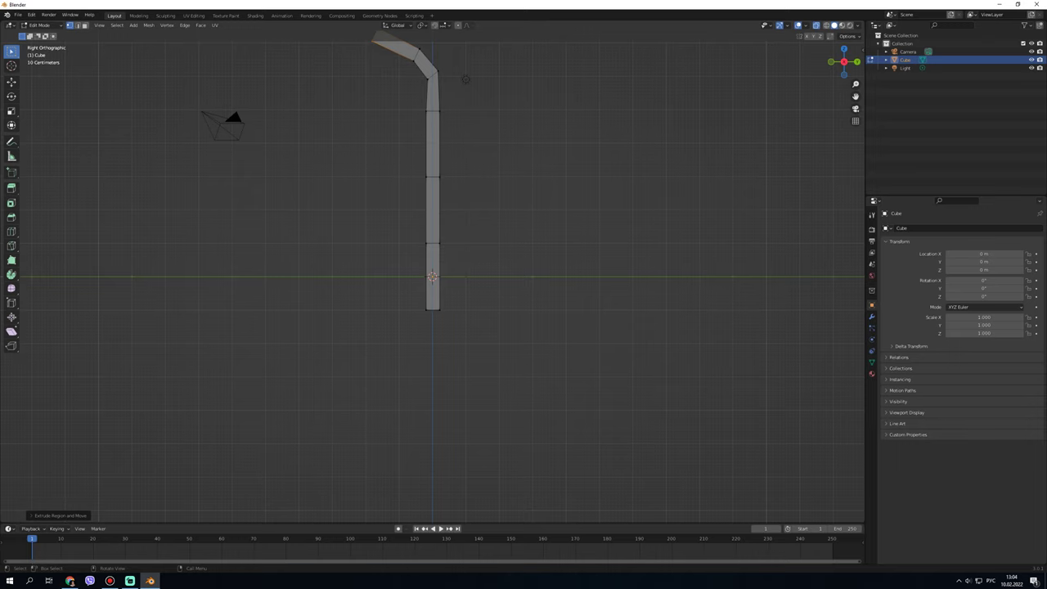
Redo the bend with two upper-left extrusions, a slight rotation, and a vertical top segment.
scroll(432, 277, down, 1)
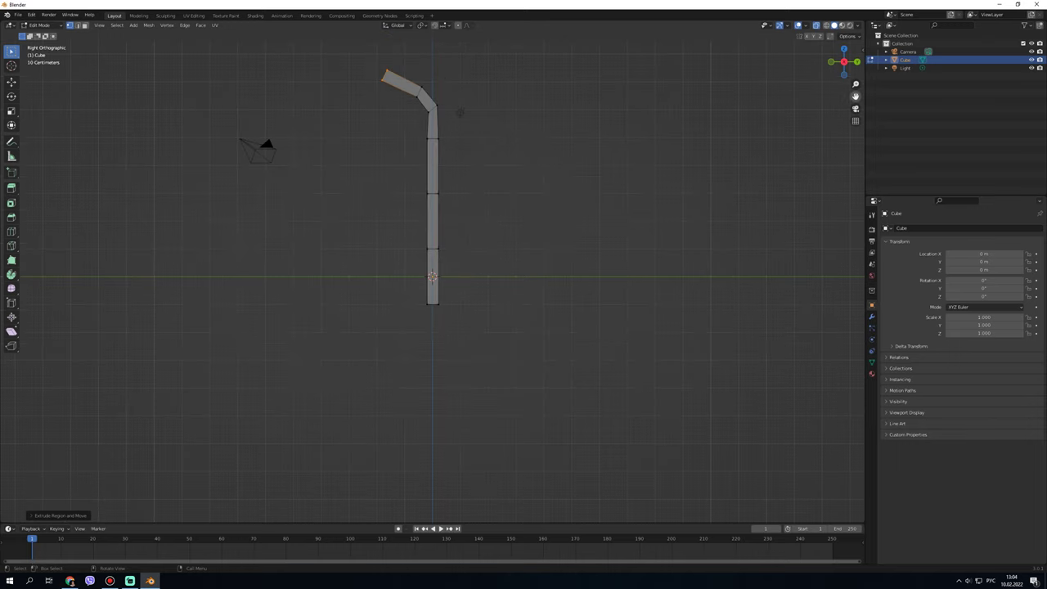
drag(856, 96, 856, 199)
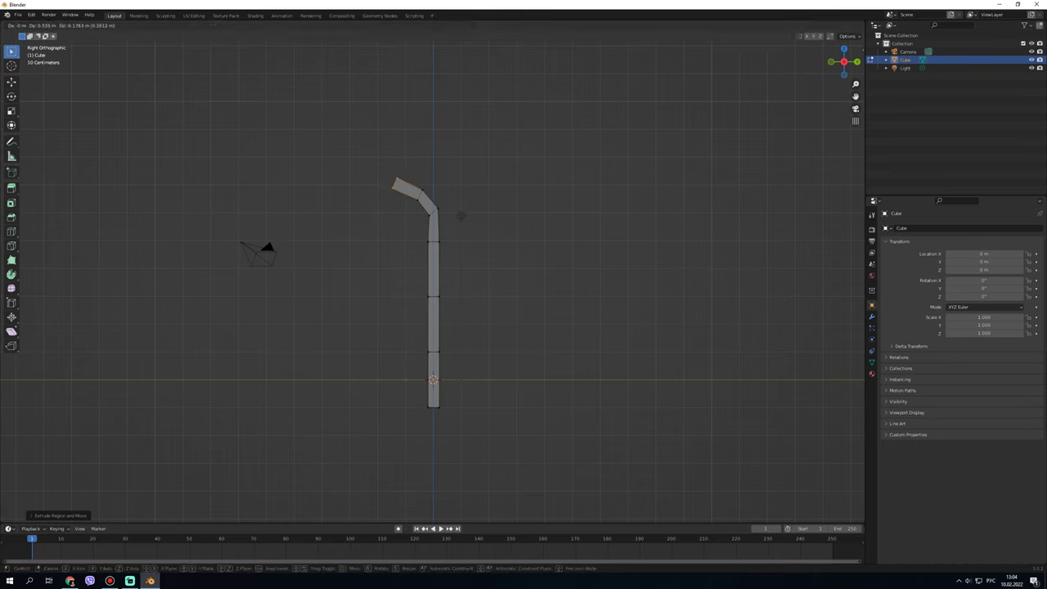
key(ctrl+z)
key(e)
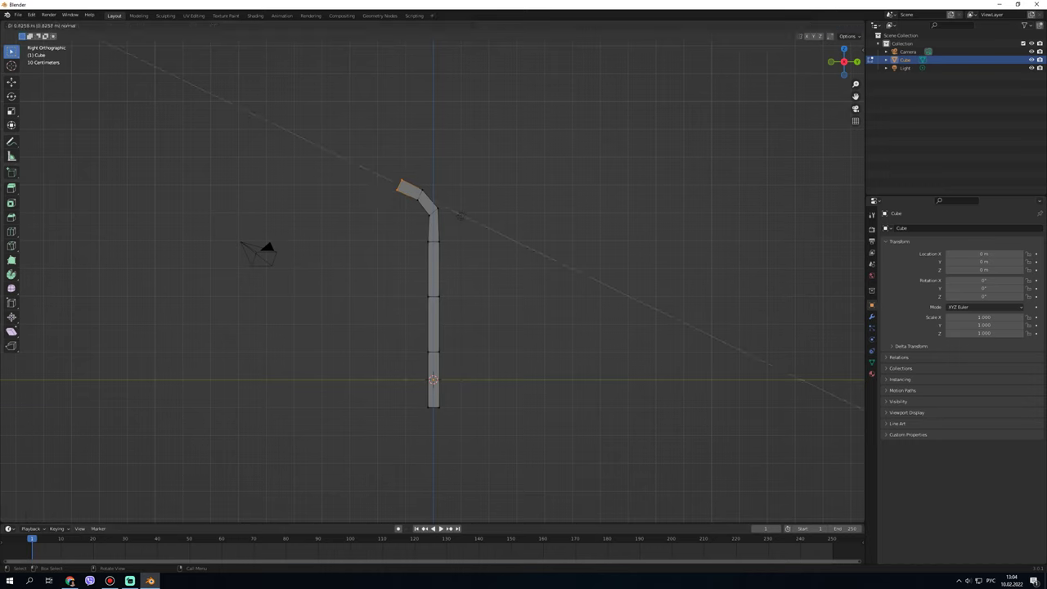
key(Return)
key(e)
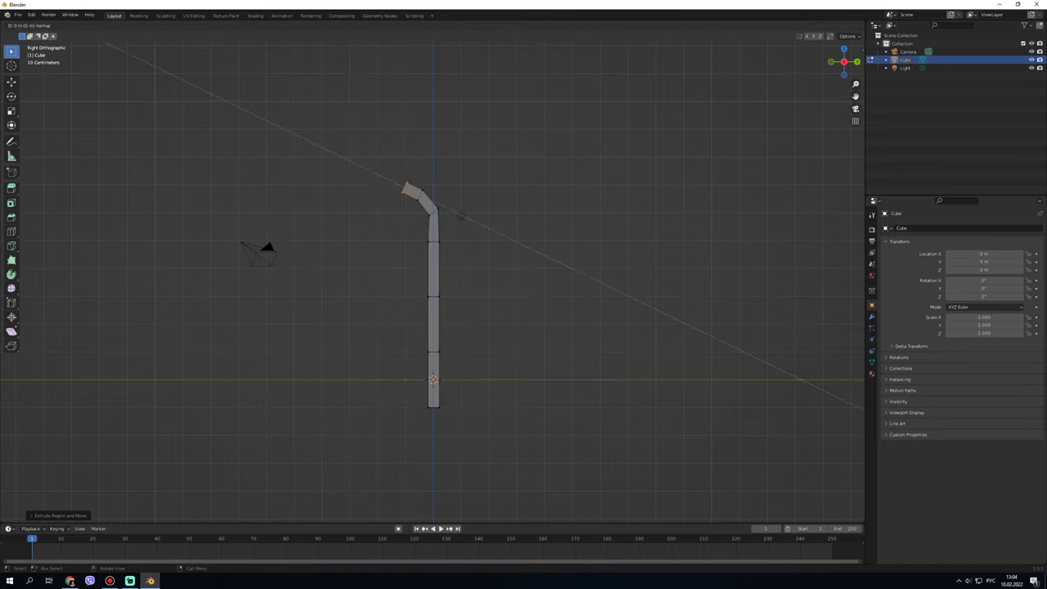
key(Return)
key(r)
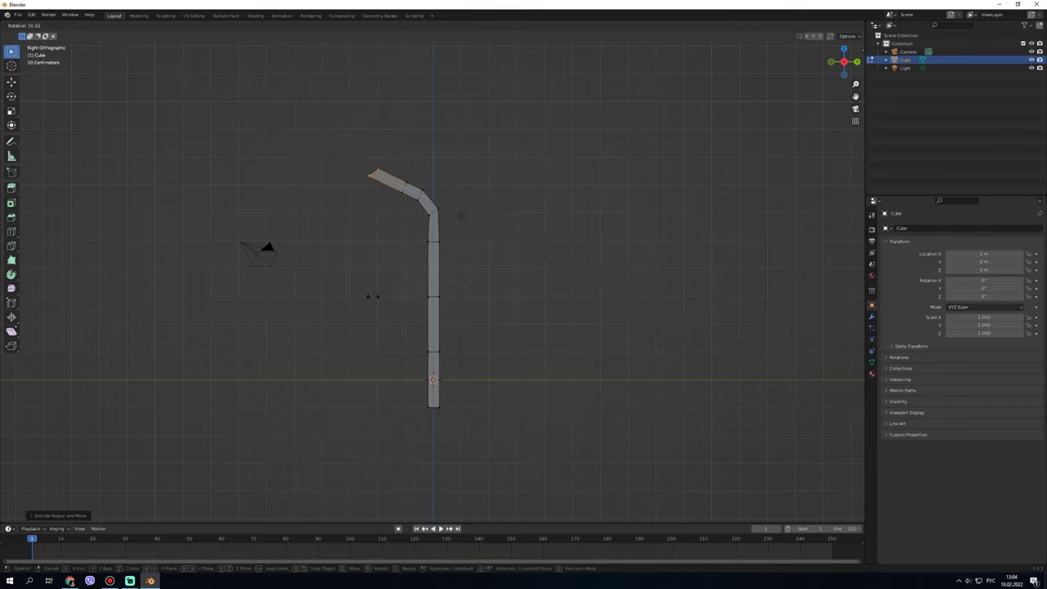
key(Return)
key(e)
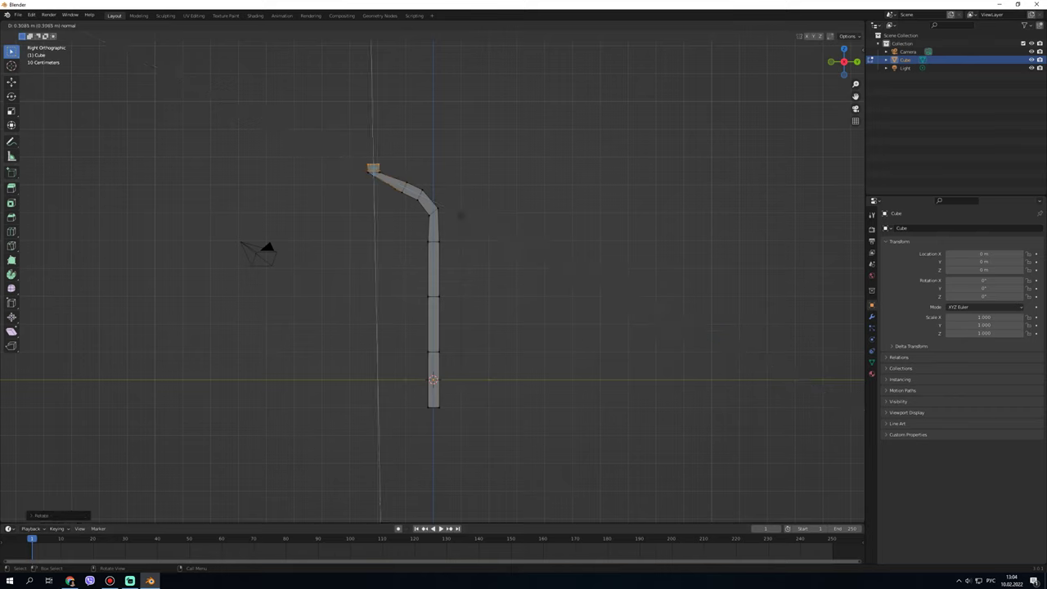
key(Return)
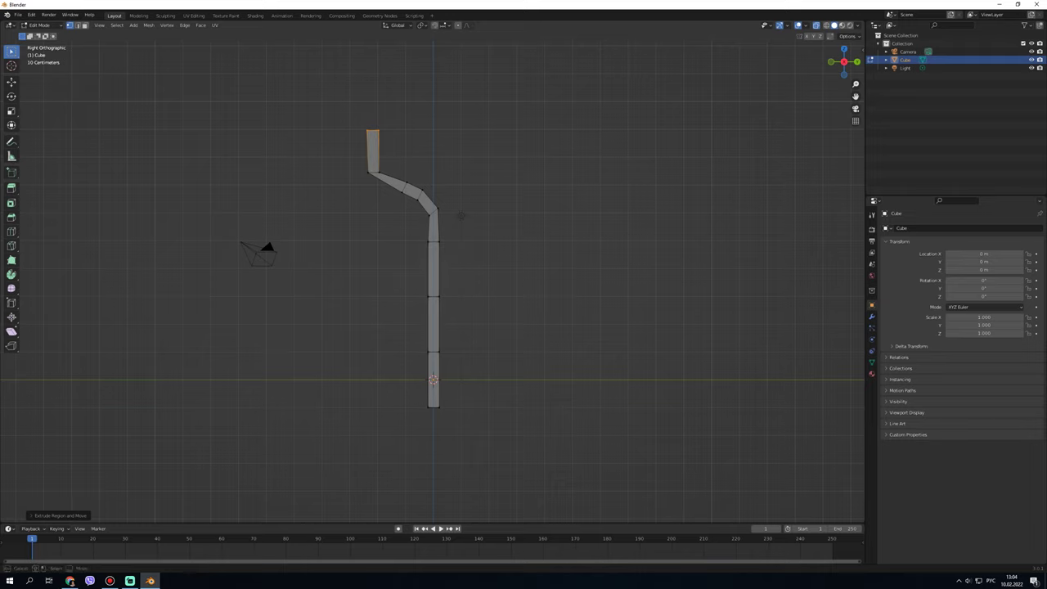
Move the top section and a bend vertex vertically along Z, then select the lower-bend vertex.
key(alt+a)
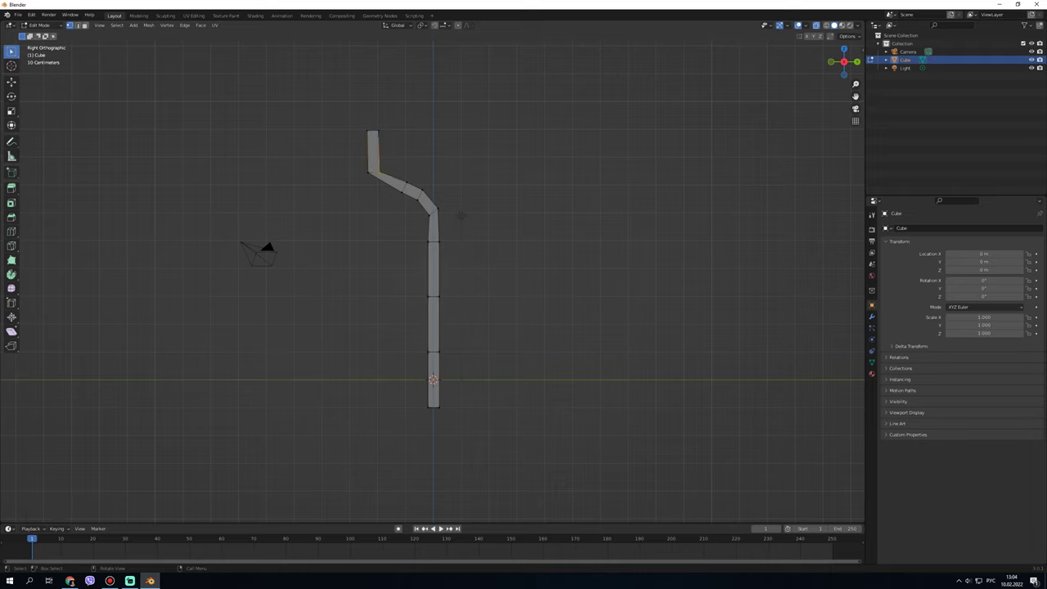
key(g)
key(z)
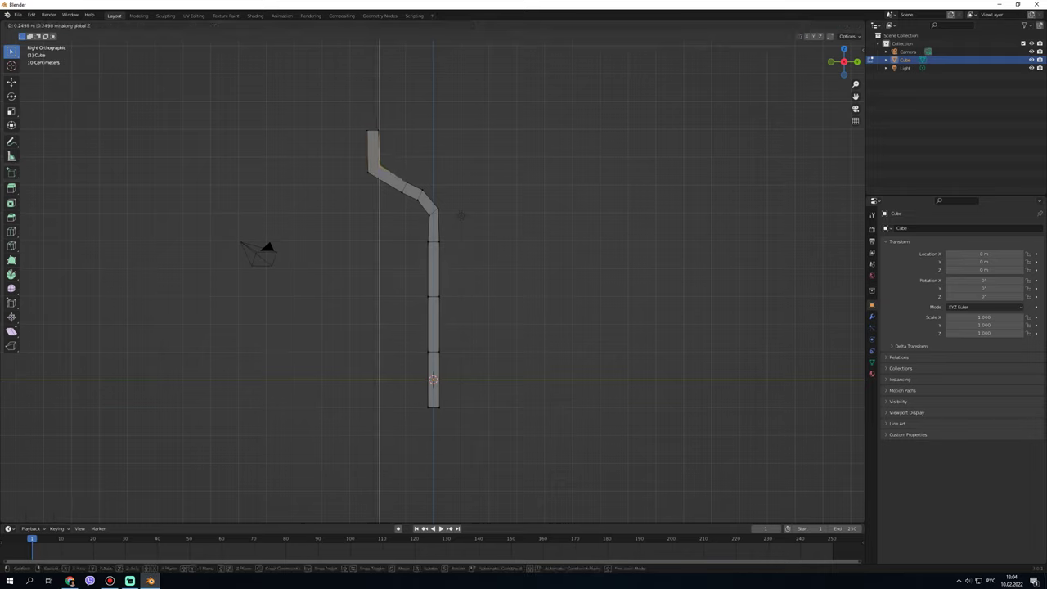
key(Return)
key(alt+a)
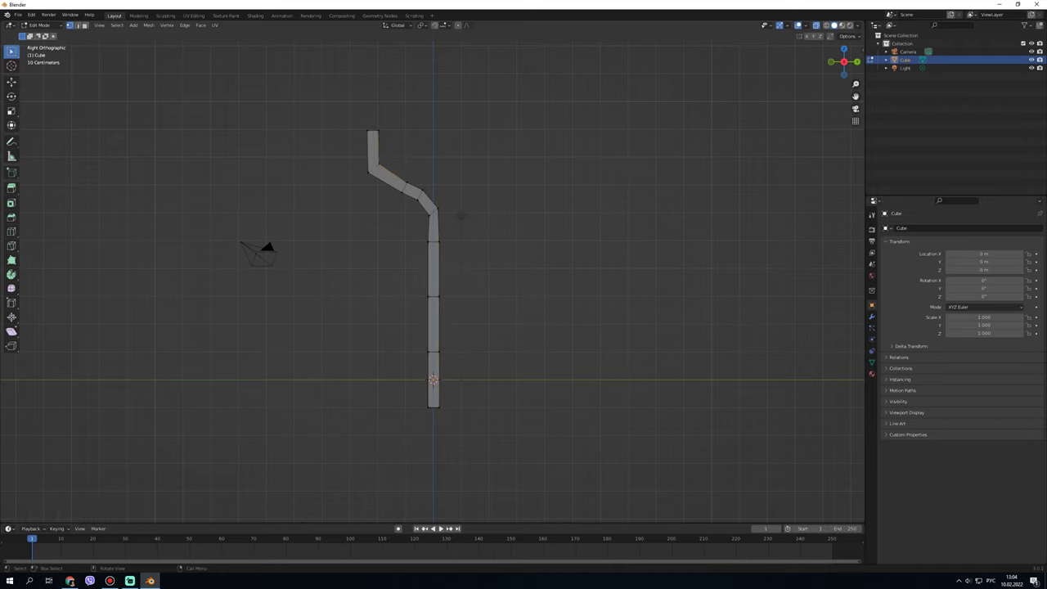
click(417, 199)
key(g)
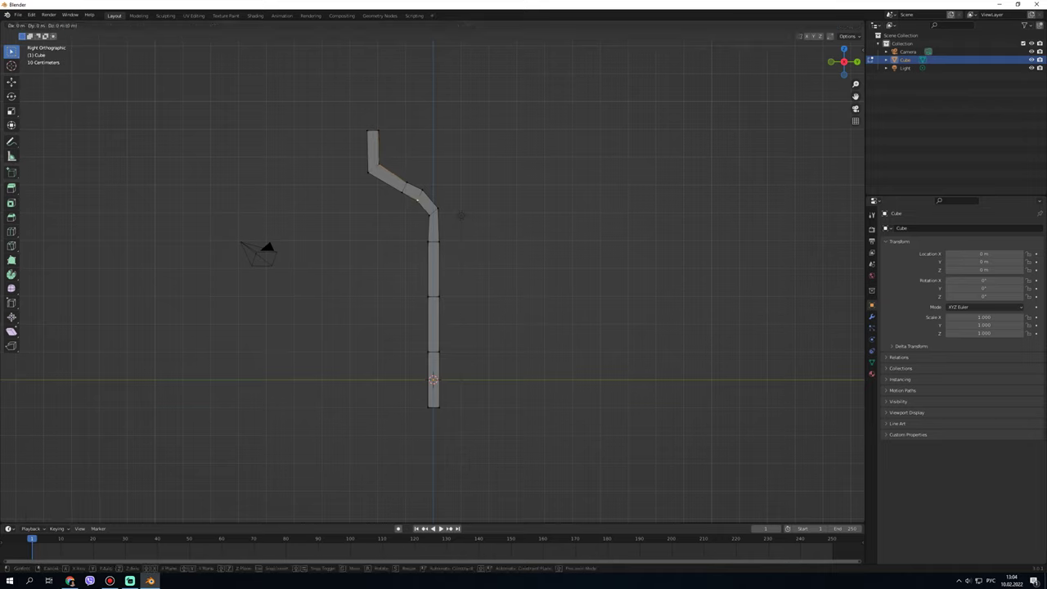
key(z)
key(Return)
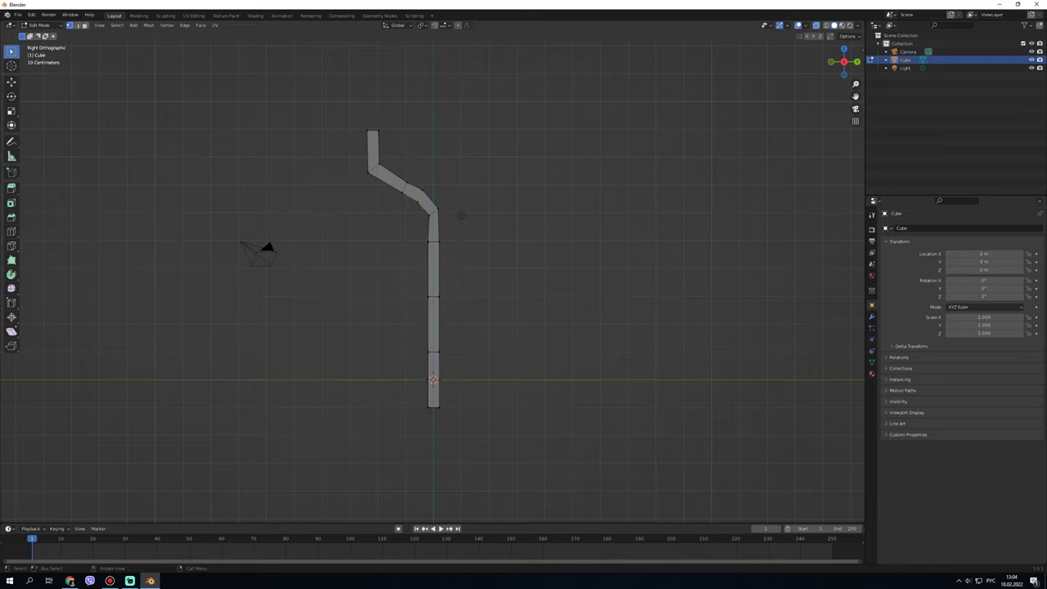
click(437, 210)
shift+click(461, 215)
key(r)
click(456, 168)
key(ctrl+z)
drag(844, 61, 846, 63)
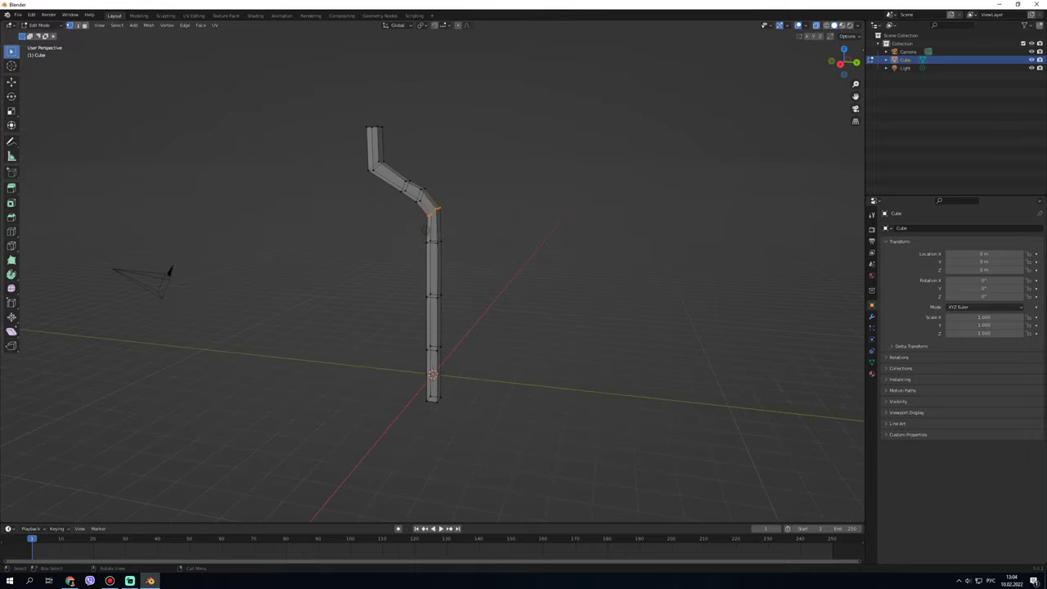
key(e)
click(497, 162)
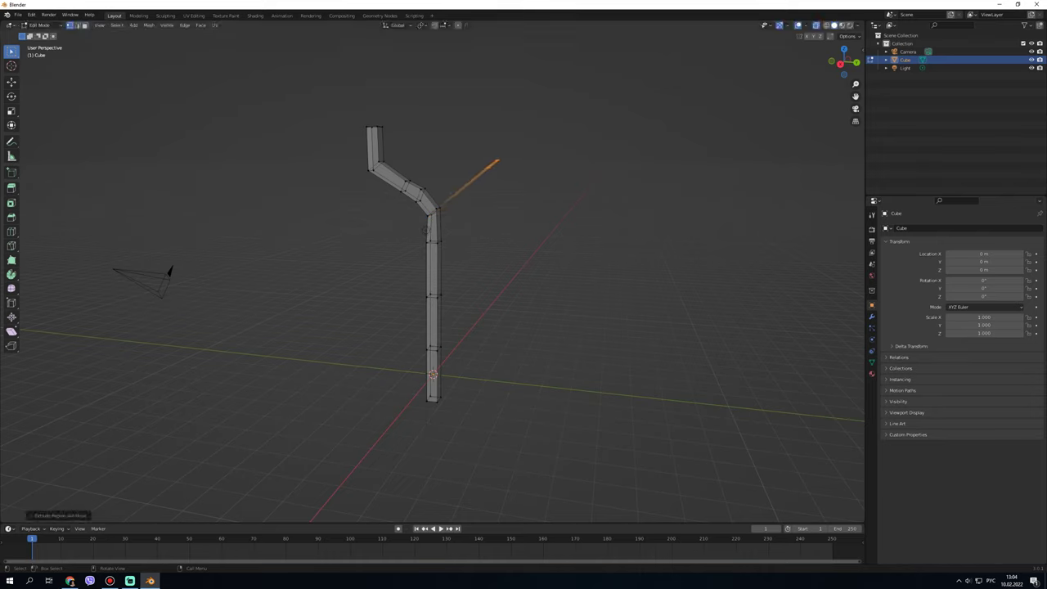
key(a)
key(s)
key(Escape)
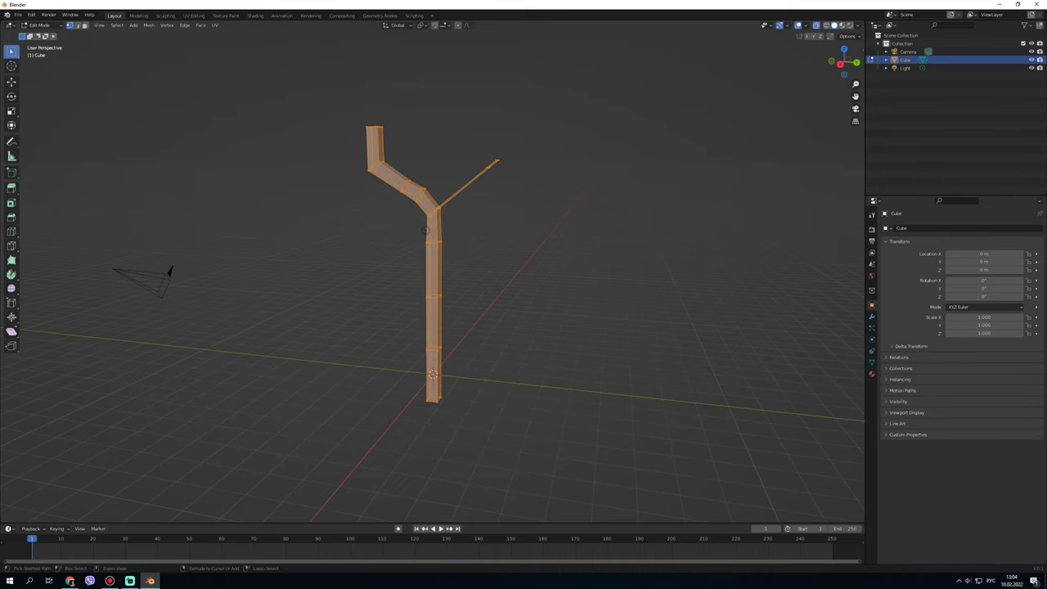
key(ctrl+z)
key(s)
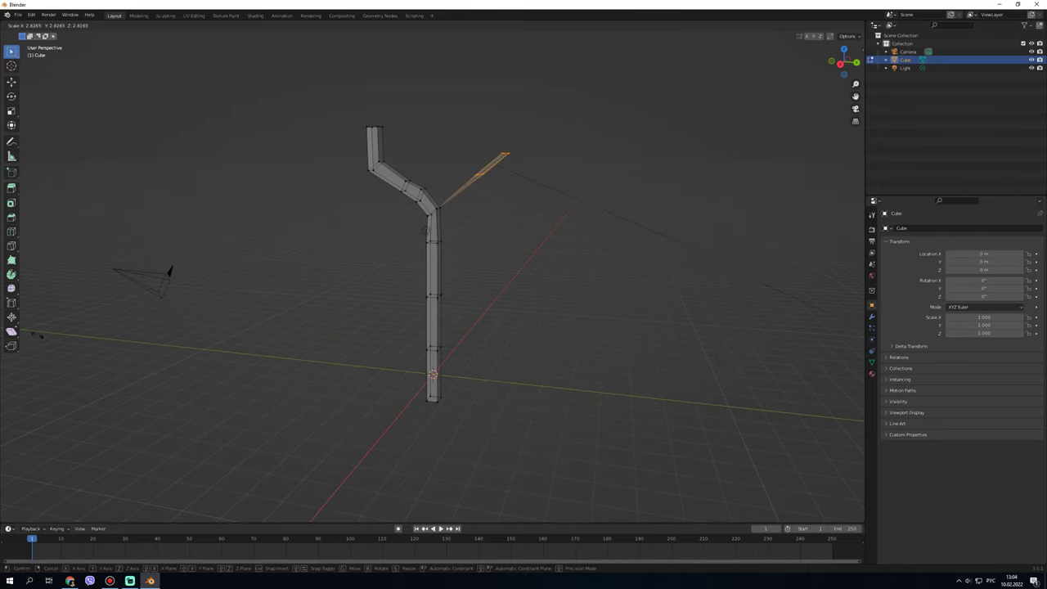
key(Escape)
key(g)
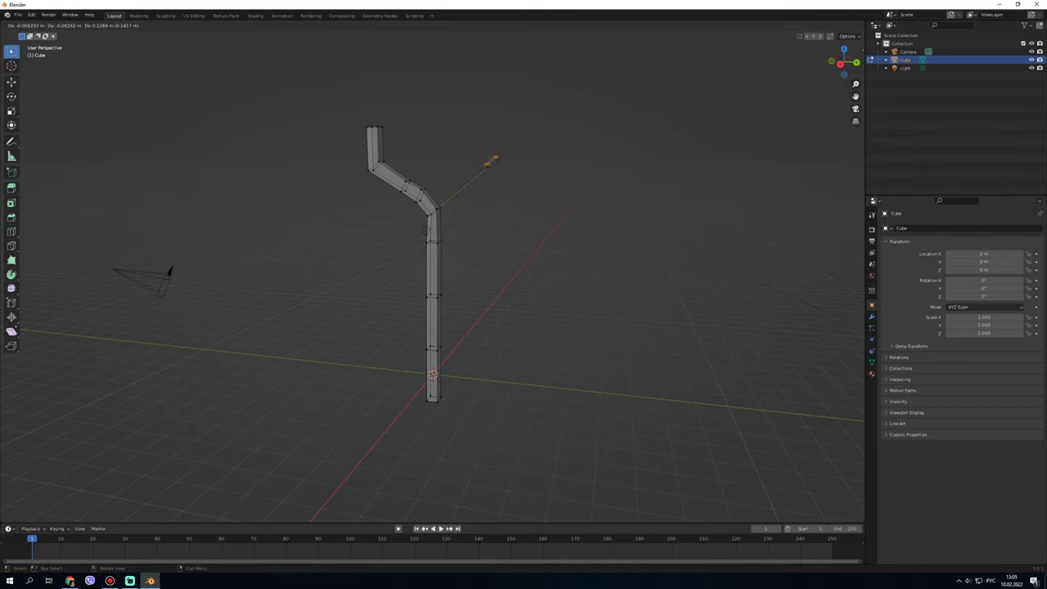
key(Escape)
key(r)
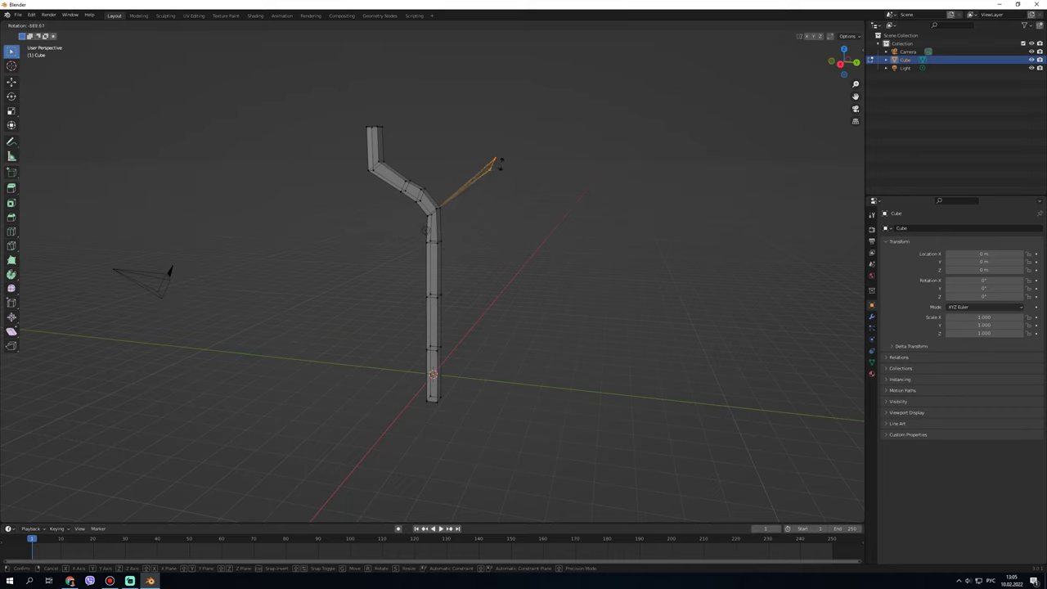
key(Return)
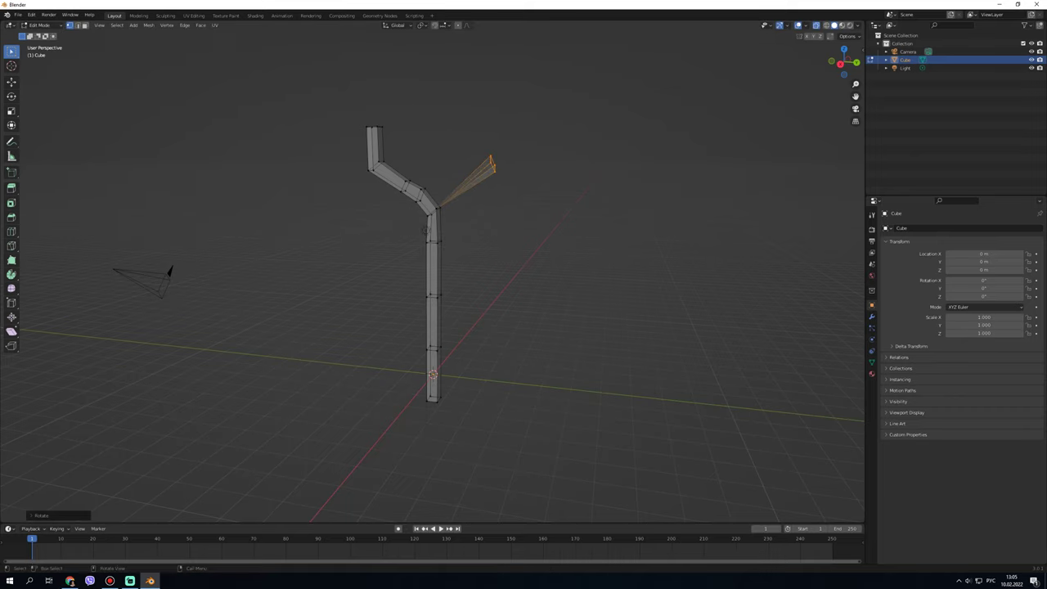
drag(843, 61, 844, 63)
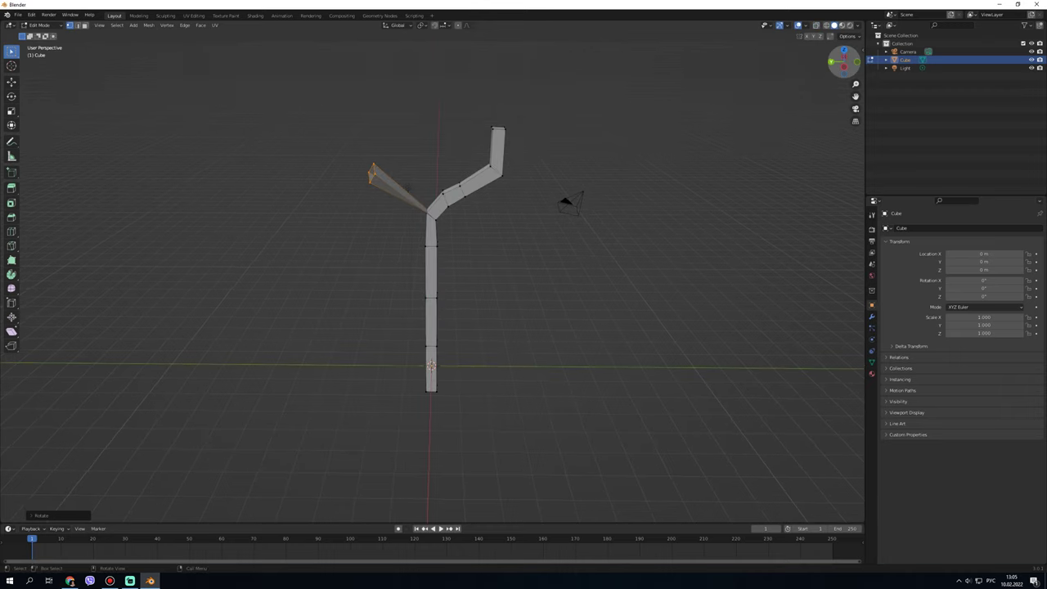
drag(843, 60, 843, 63)
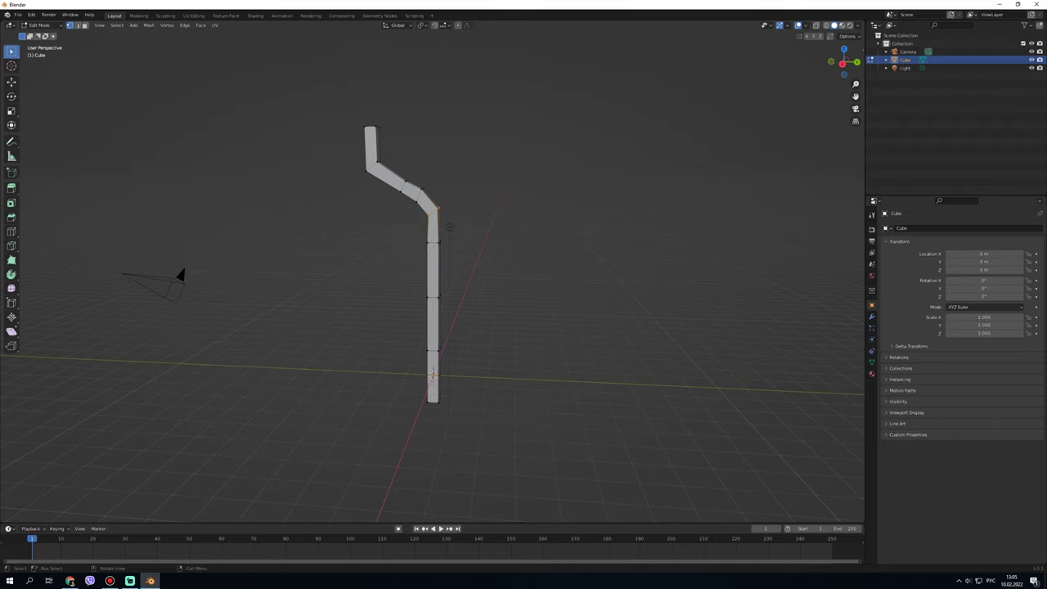
click(440, 245)
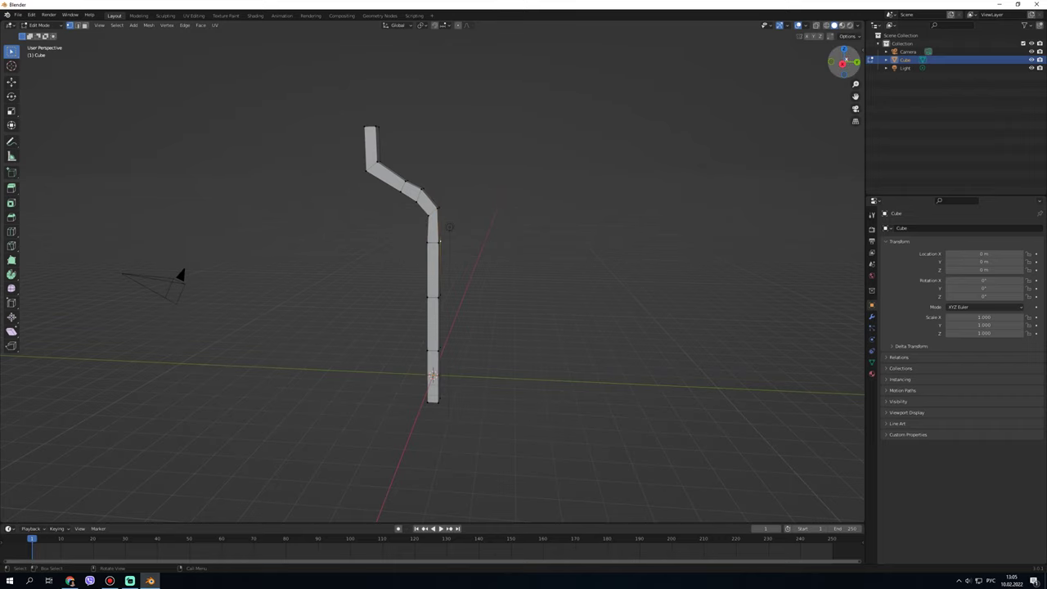
click(843, 62)
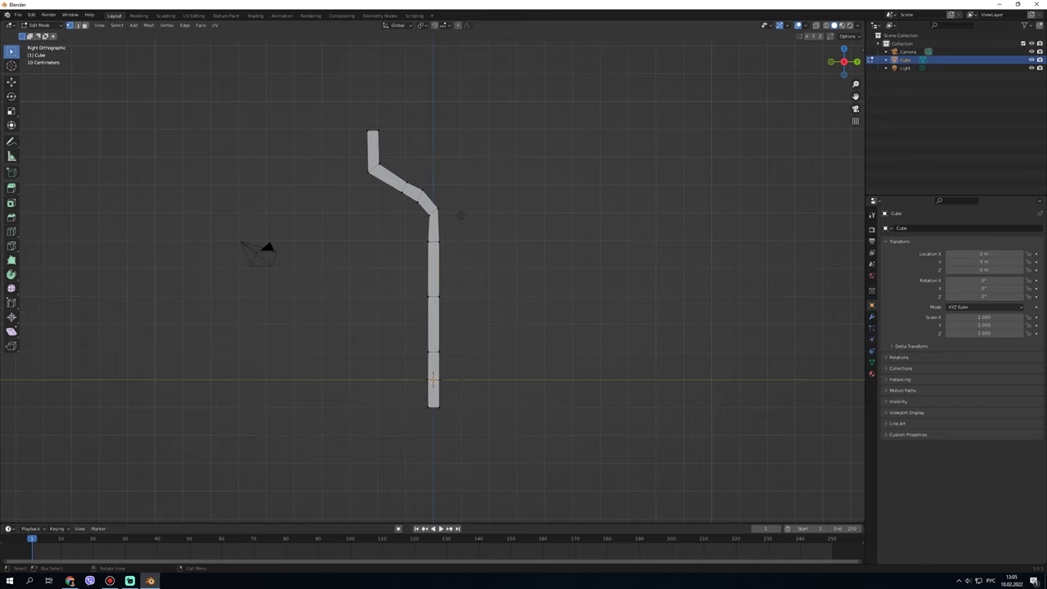
In Object Mode, add Subdivision Surface smoothing to the bar and raise it to level 3.
key(Tab)
middle_drag(523, 295, 572, 270)
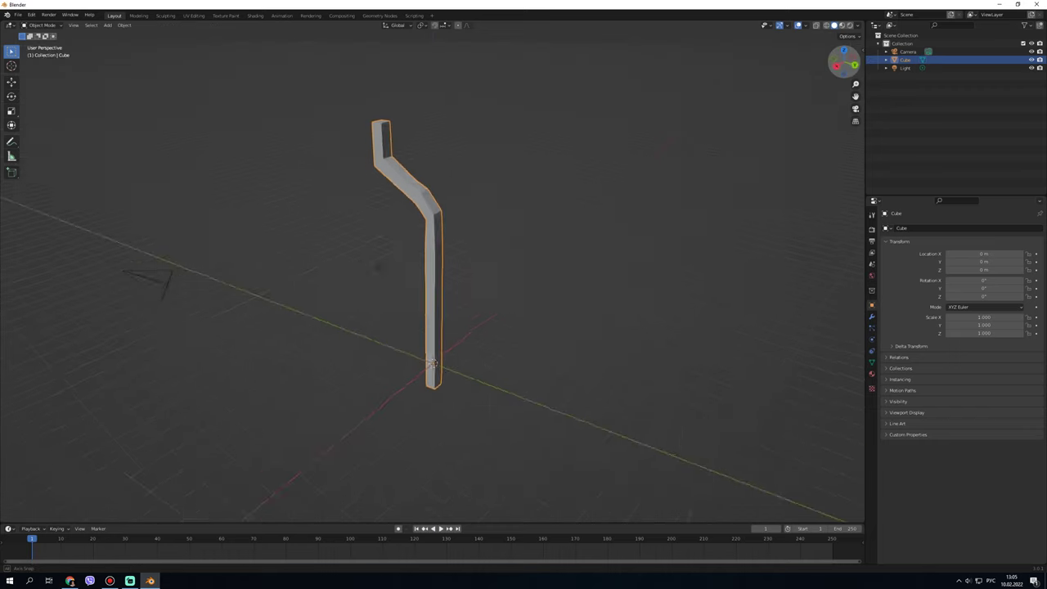
key(ctrl+2)
key(ctrl+3)
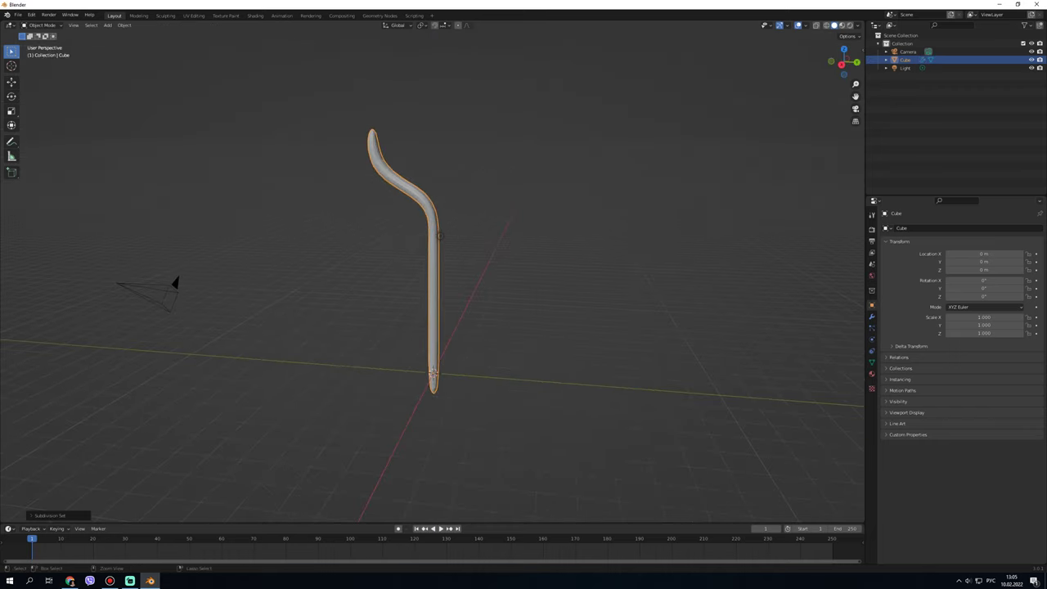
Subdivide the whole mesh in Edit Mode, then switch to side view with X-ray enabled.
key(Tab)
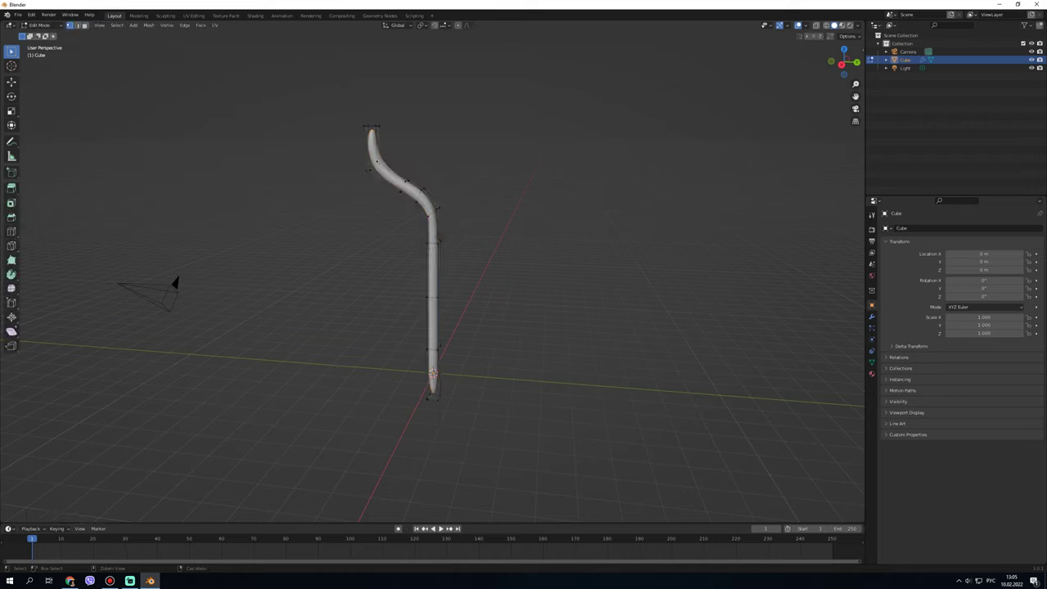
key(a)
right_click(397, 200)
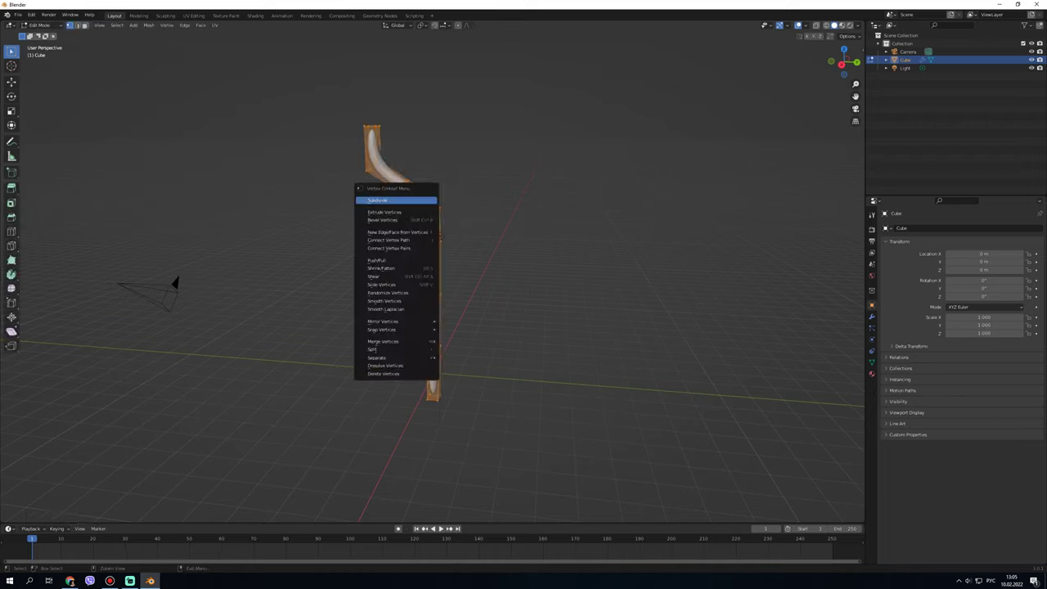
click(397, 200)
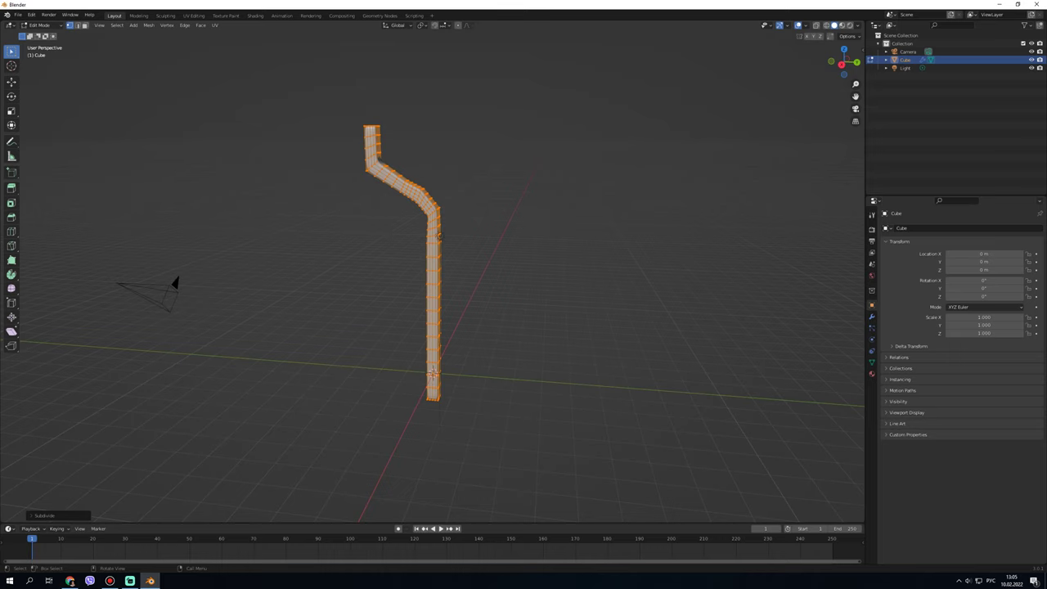
key(Tab)
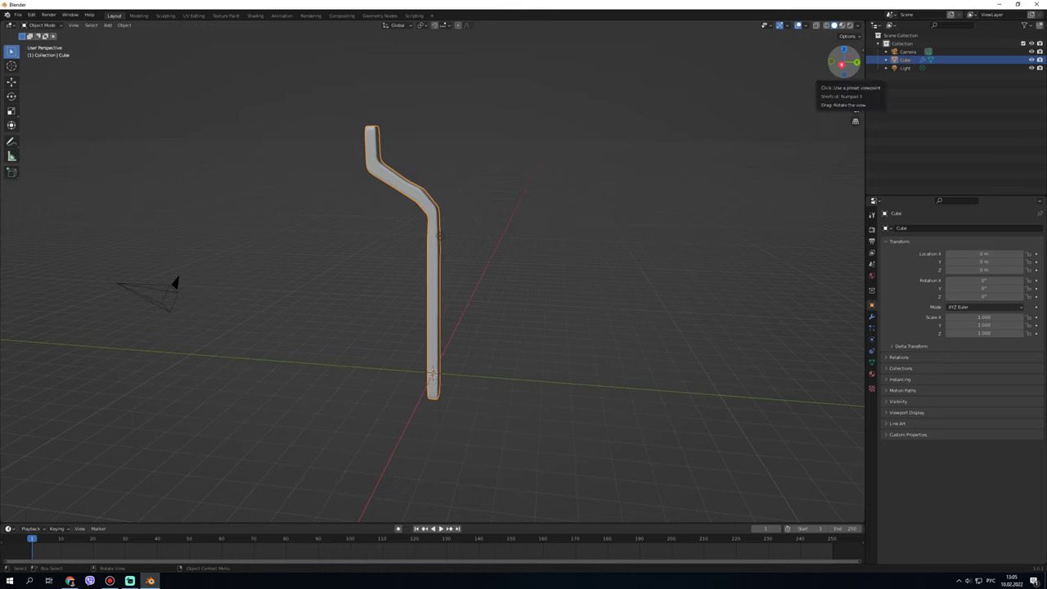
key(Tab)
key(alt+a)
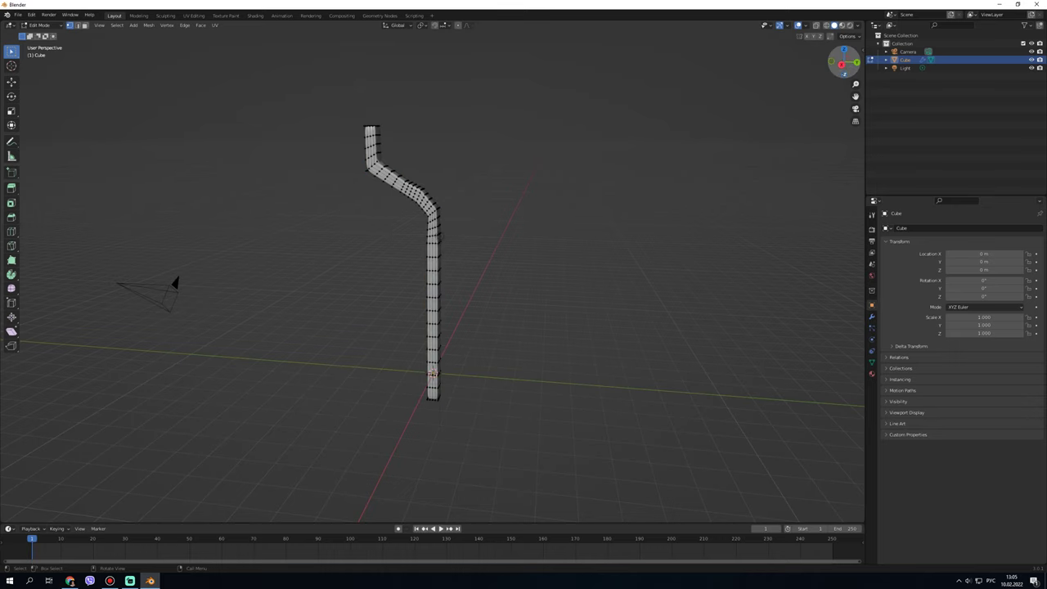
click(842, 64)
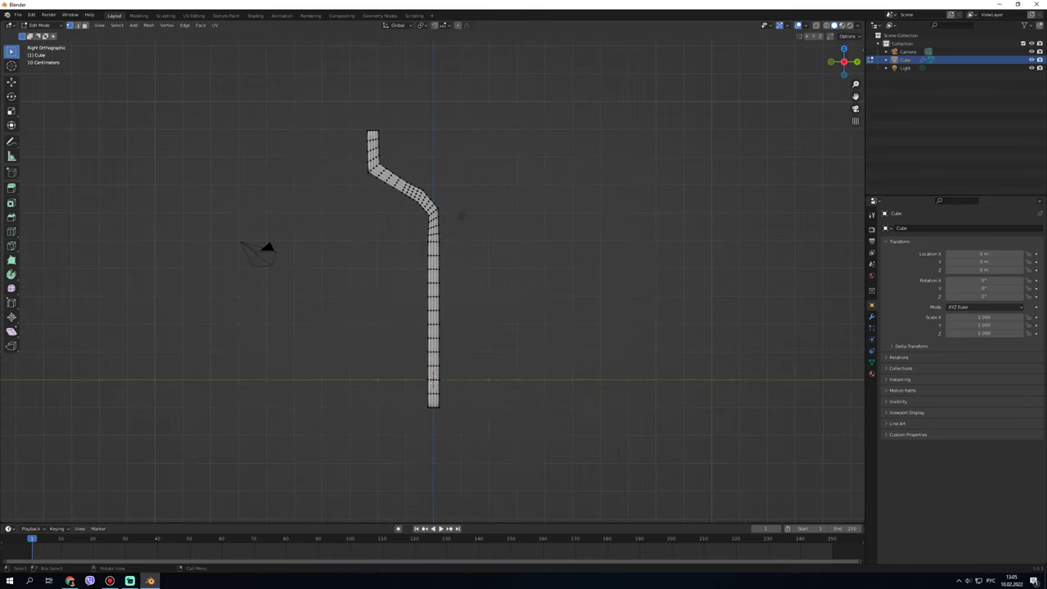
click(818, 25)
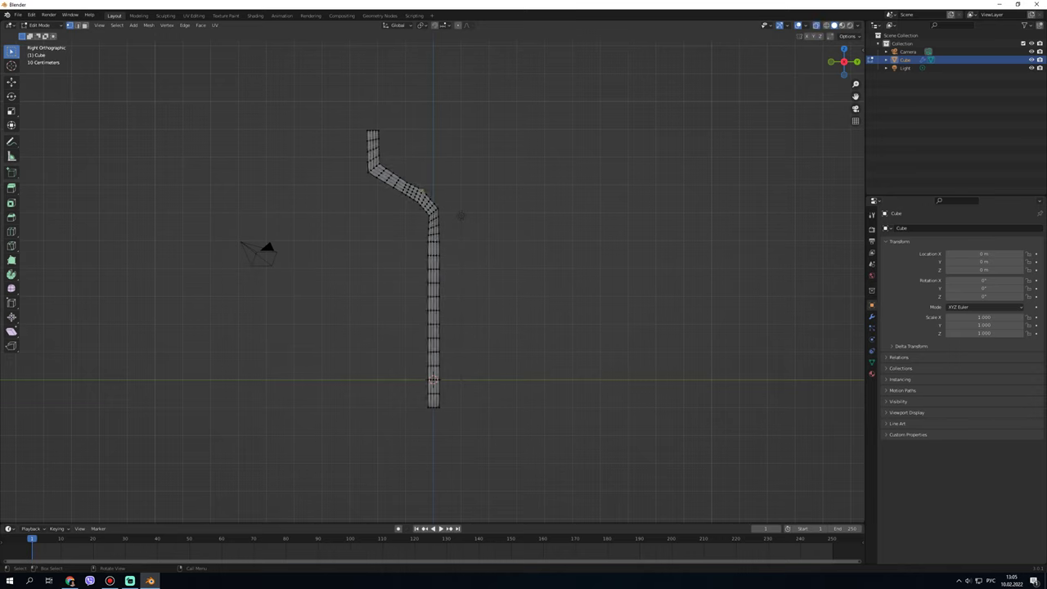
Nudge the selection along Z and the lower-bend vertex sideways, then return to Object Mode.
key(g)
key(z)
key(Return)
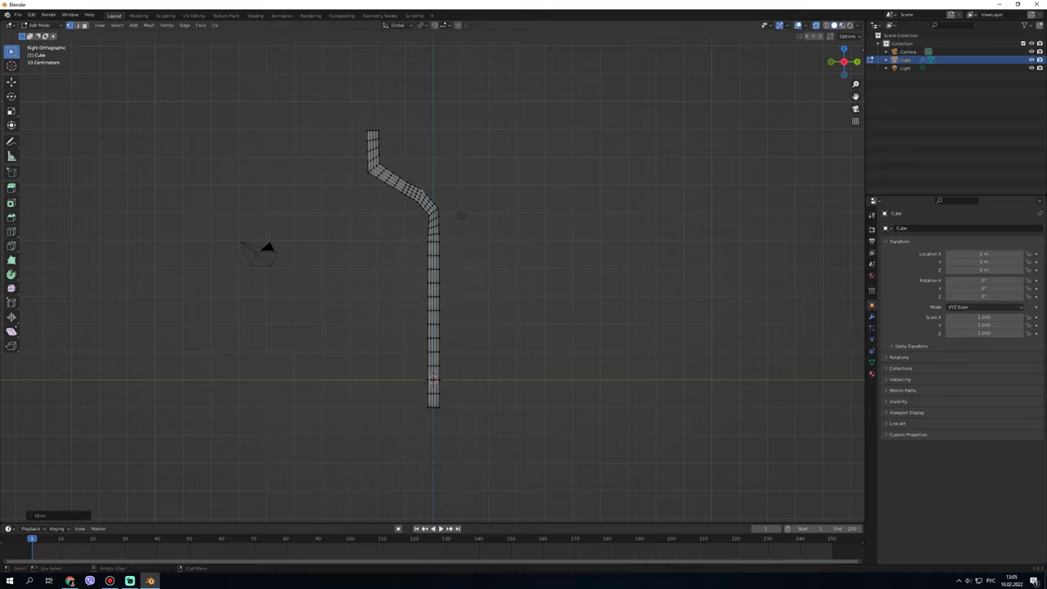
click(436, 211)
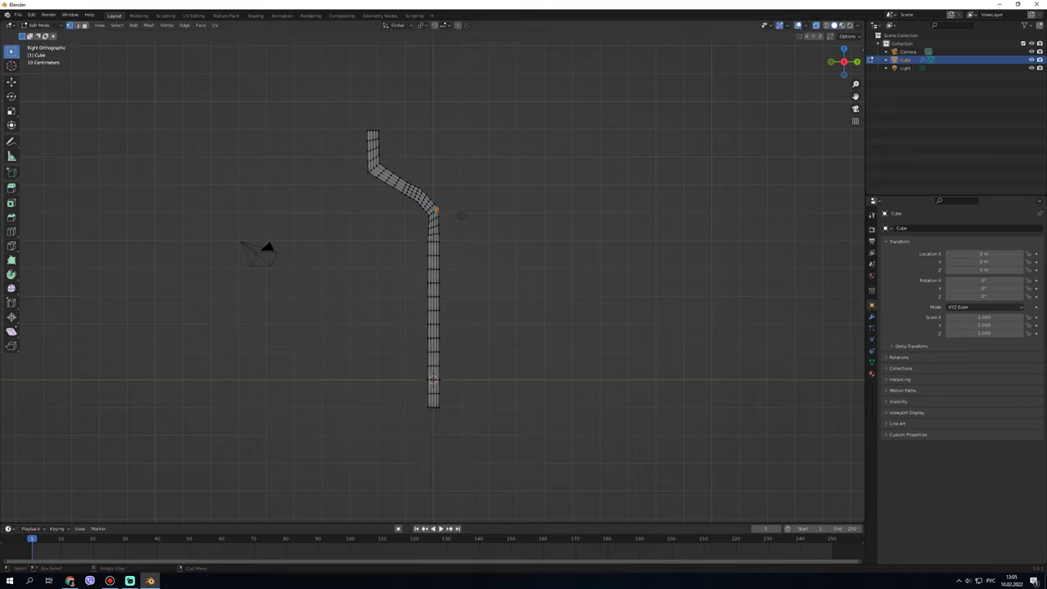
key(g)
click(460, 216)
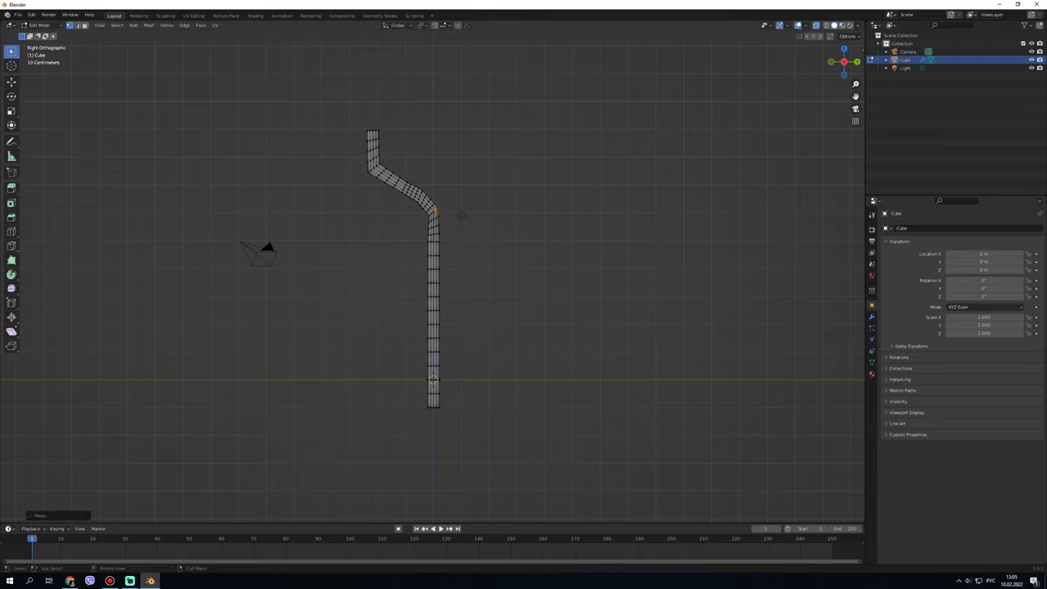
click(461, 216)
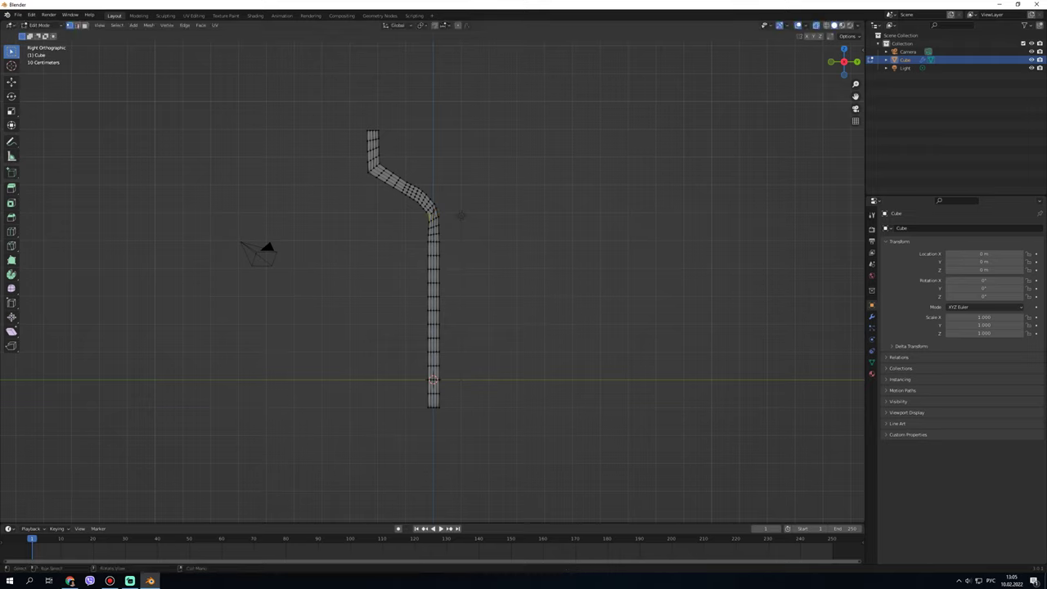
key(g)
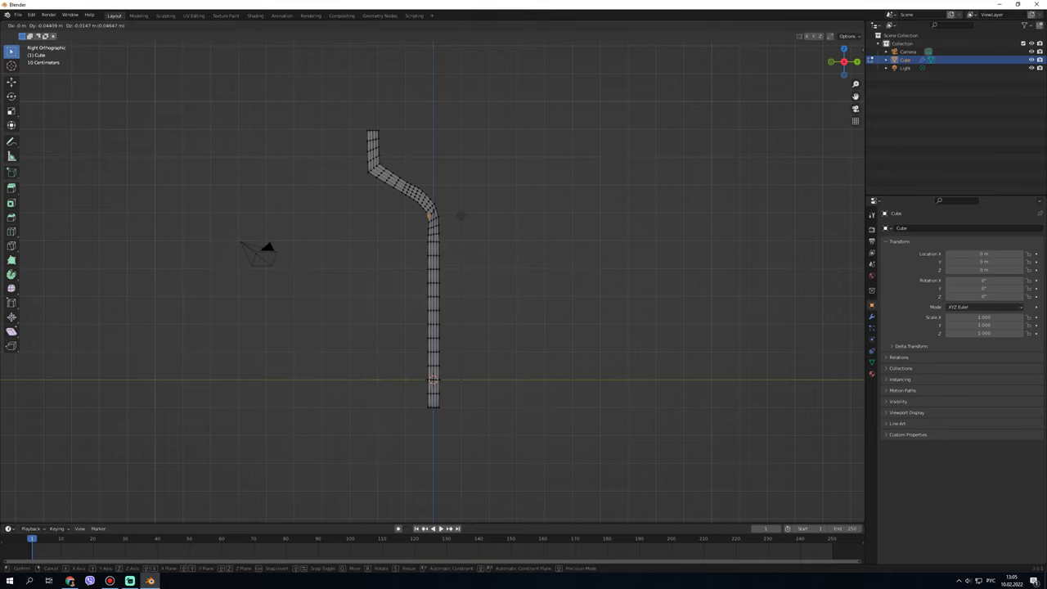
key(Return)
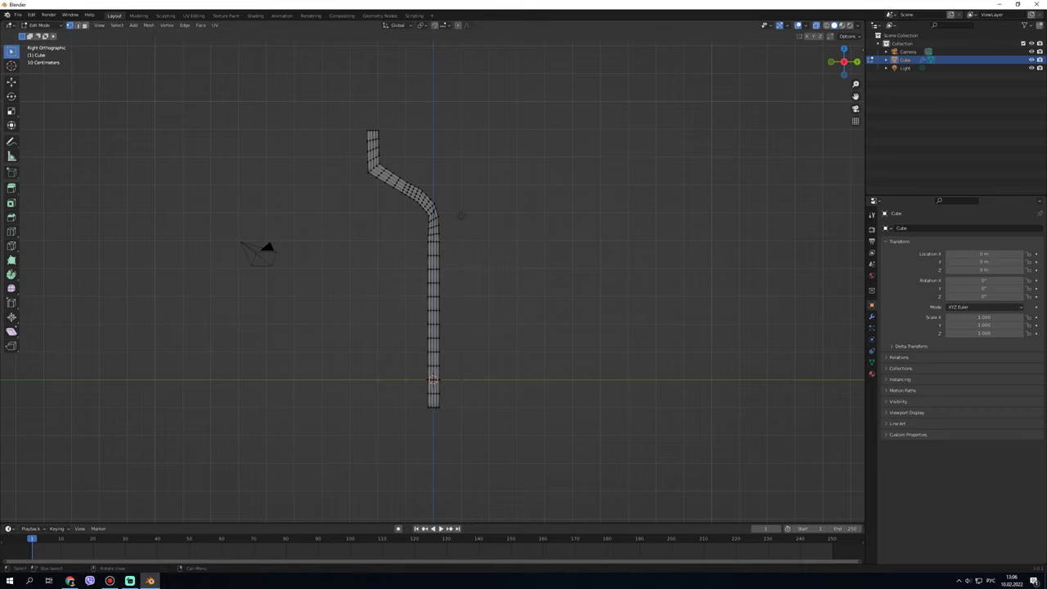
key(Tab)
drag(844, 62, 810, 65)
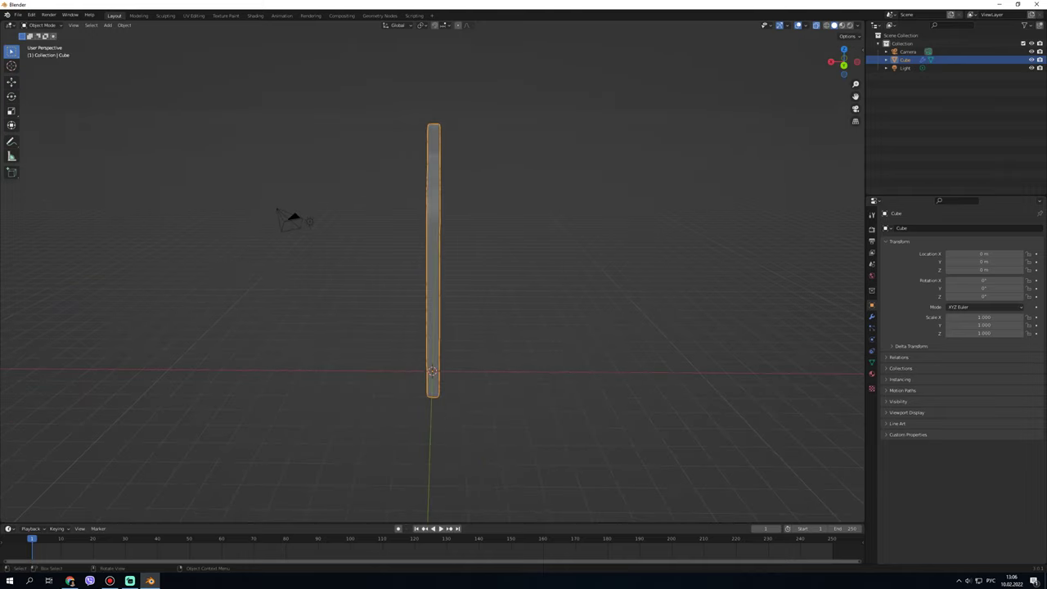
Copy and paste the bent bar, then turn the pasted copy 90° about Z.
drag(843, 62, 850, 64)
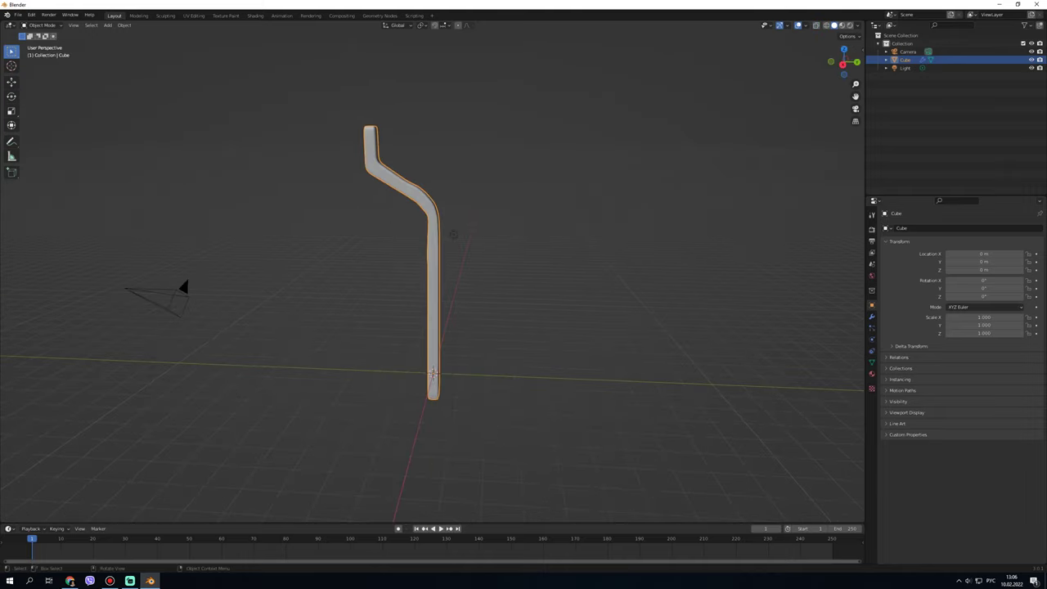
key(ctrl+c)
key(ctrl+v)
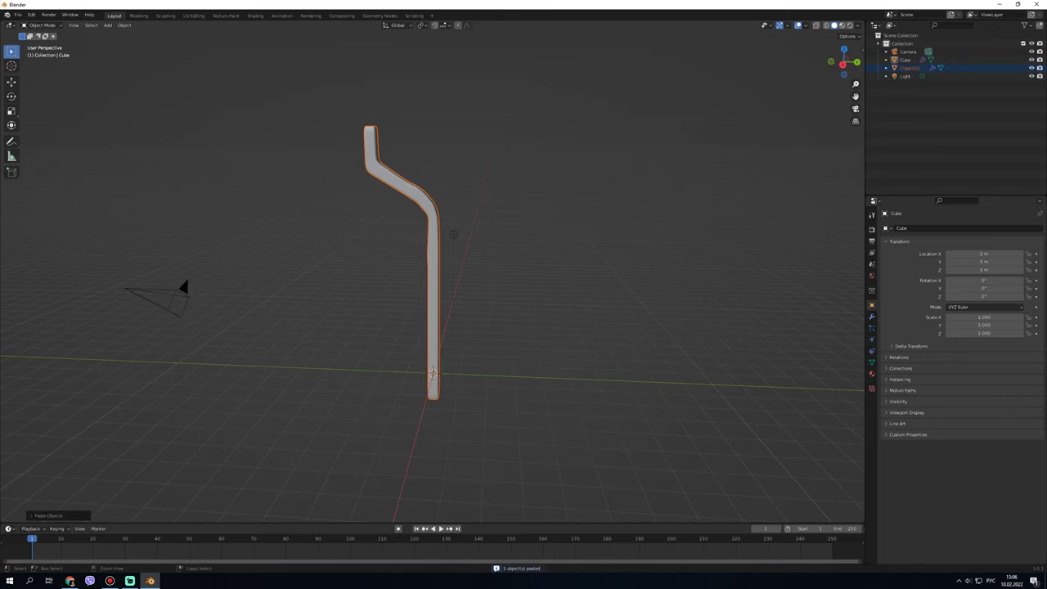
key(r)
key(z)
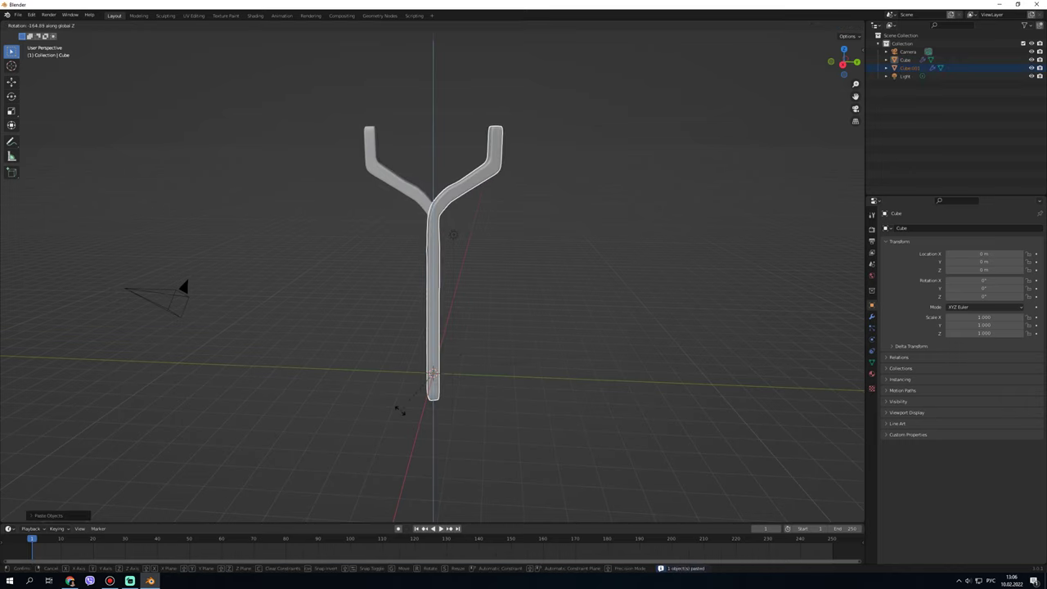
text(90)
key(Return)
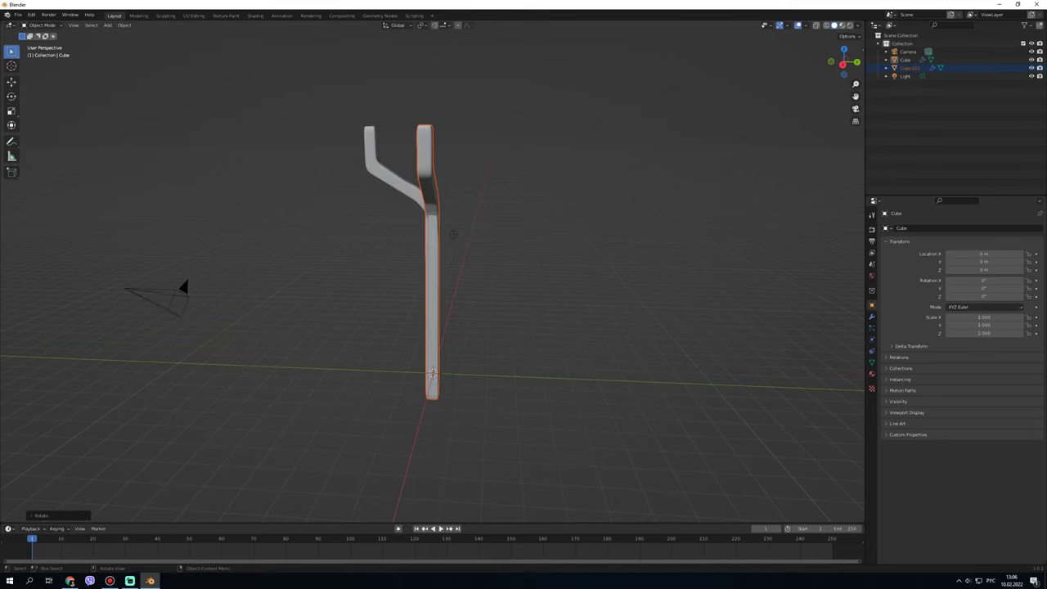
Paste a second bar copy, undo a mistyped rotation, and rotate it 90° about Z.
key(ctrl+v)
text(r90)
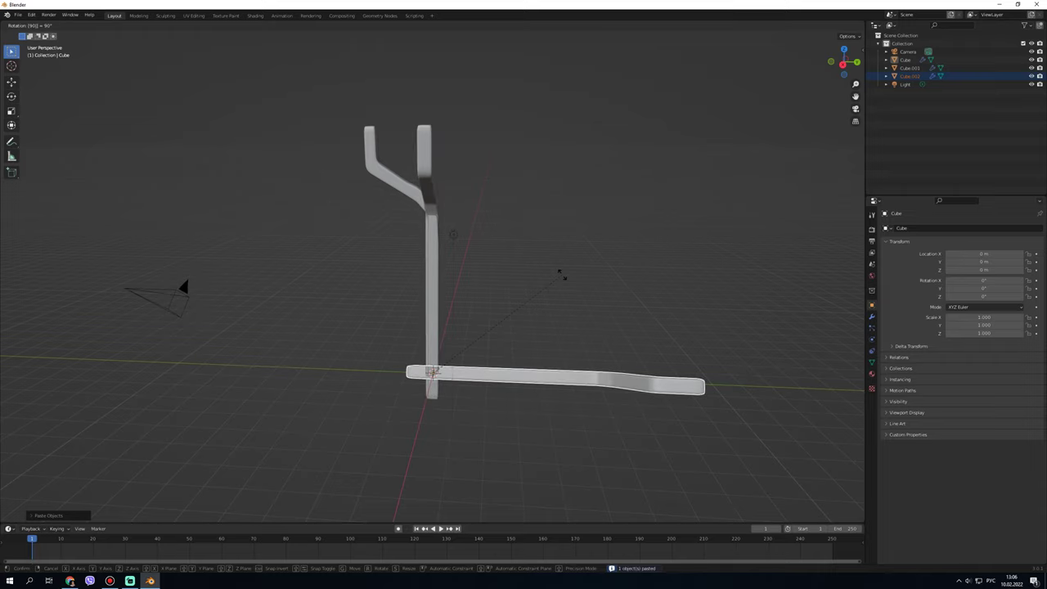
text(9090)
text(009)
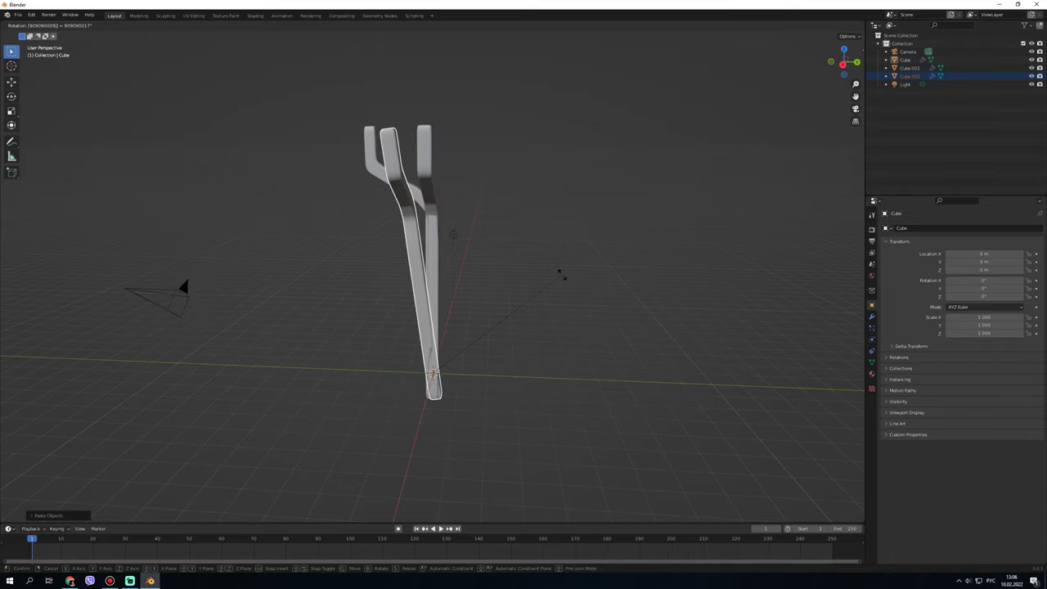
text(99)
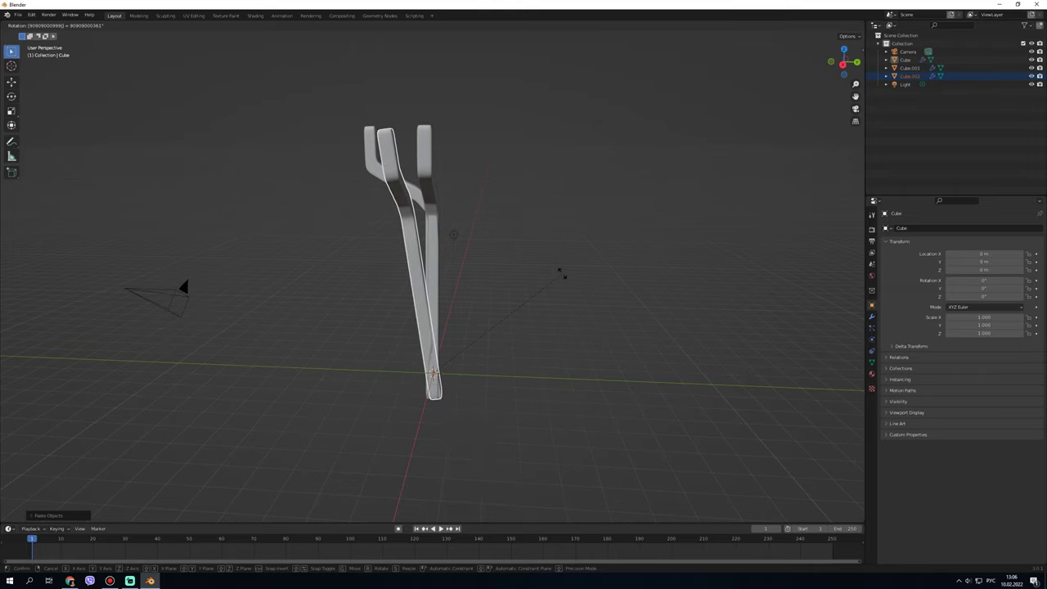
text(999)
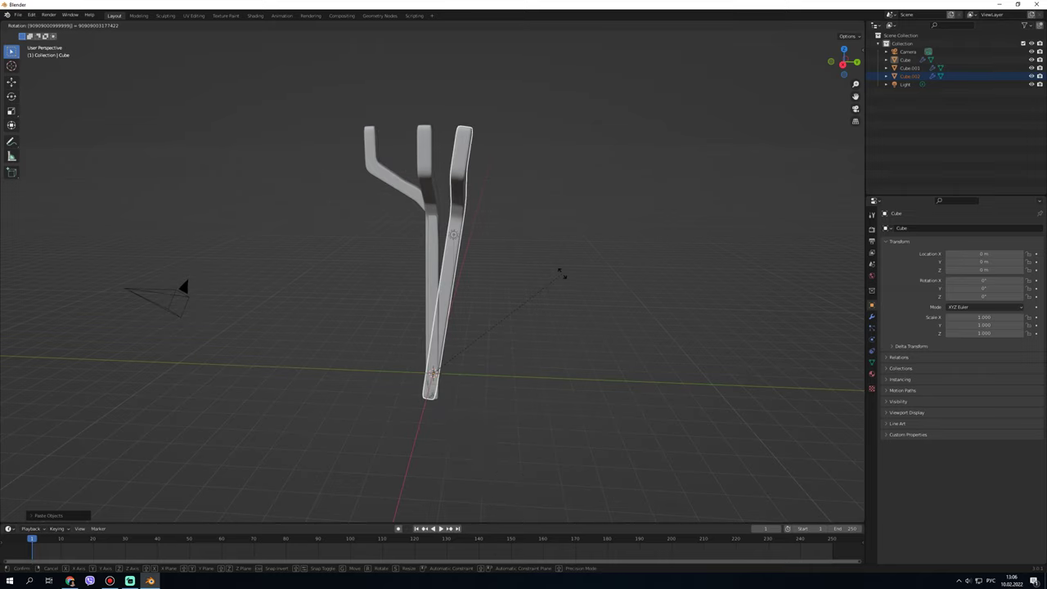
text(99)
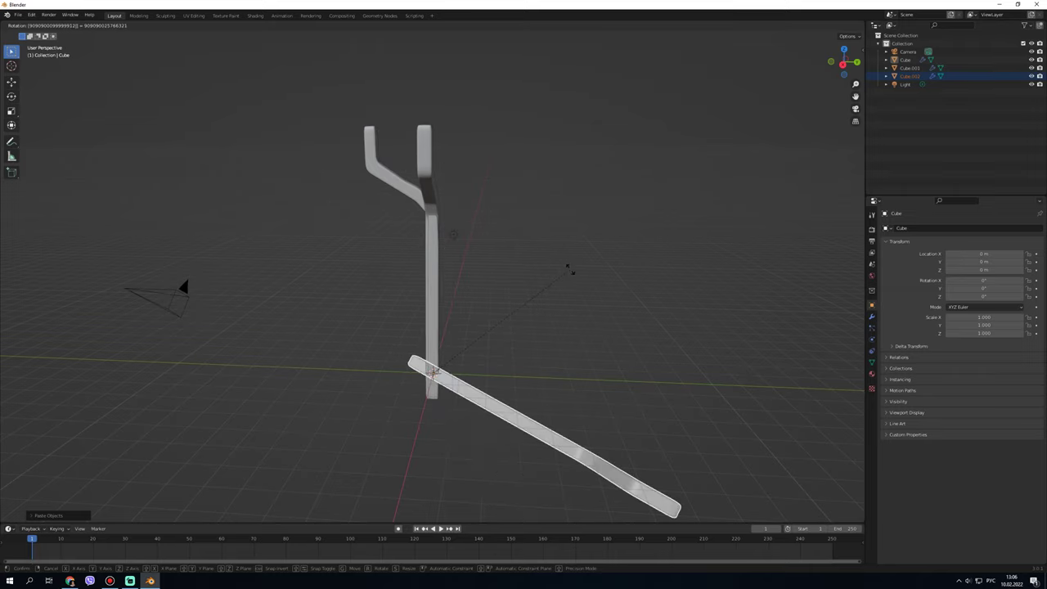
text(9)
text(4)
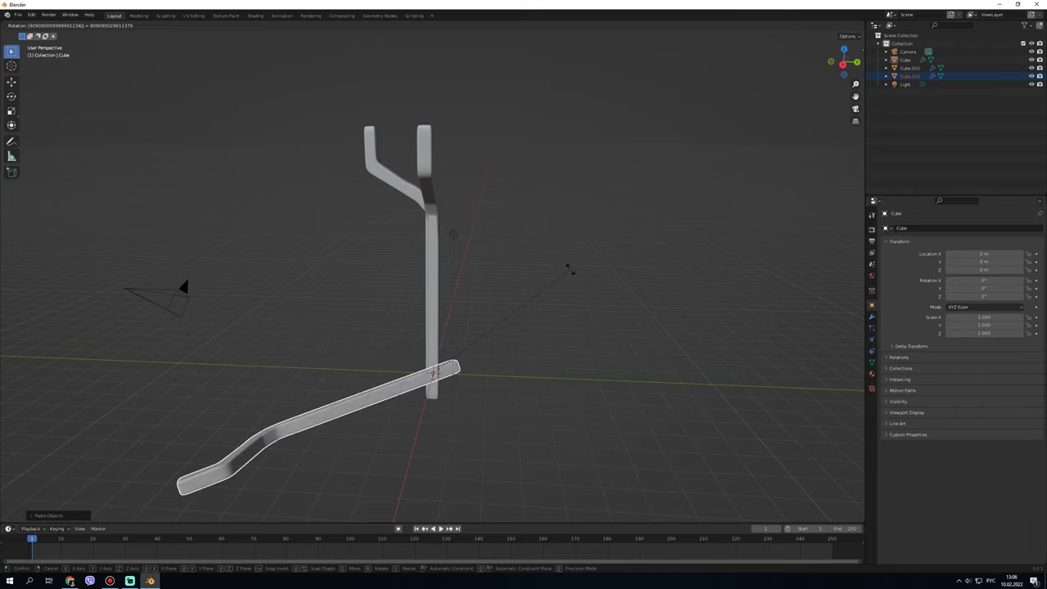
text(56)
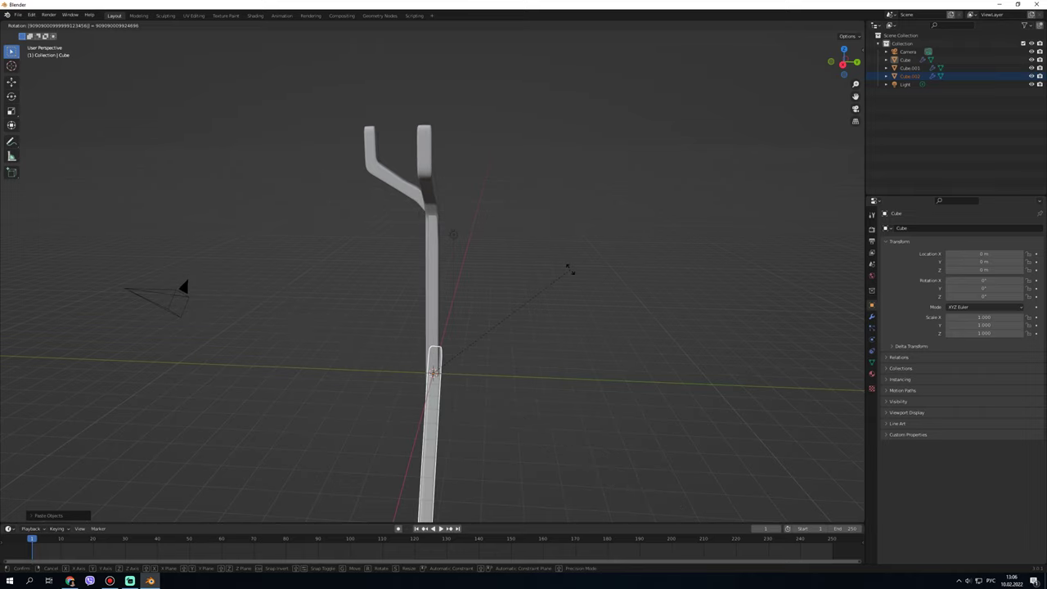
text(5555)
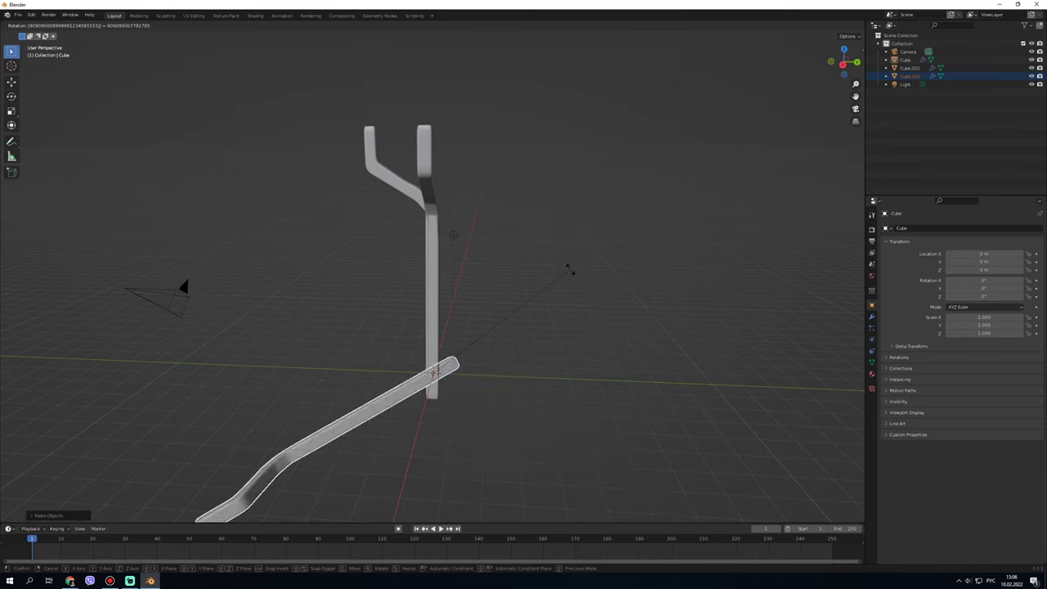
text(55556)
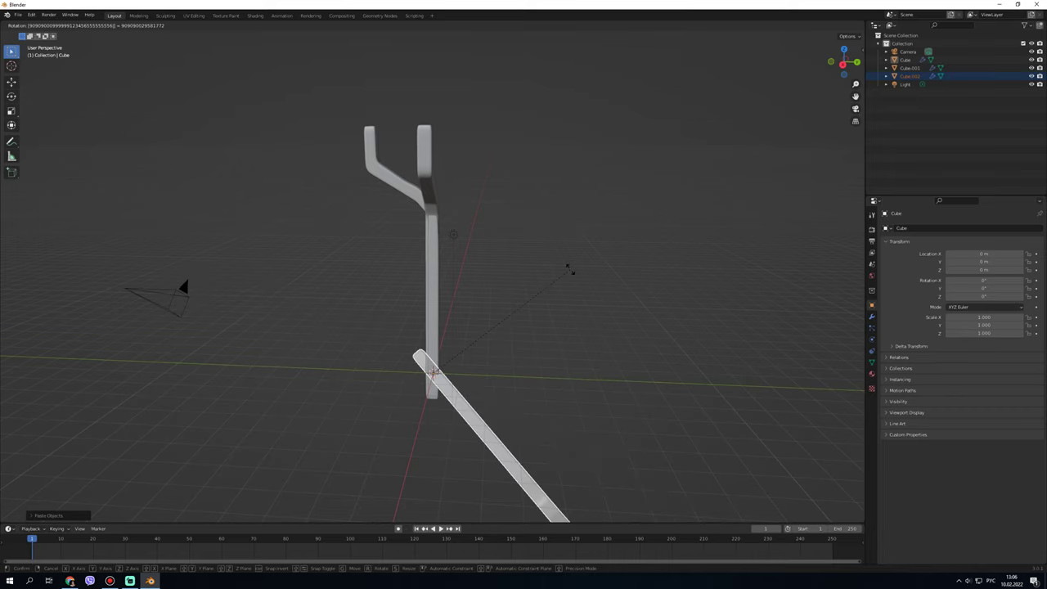
text(7899)
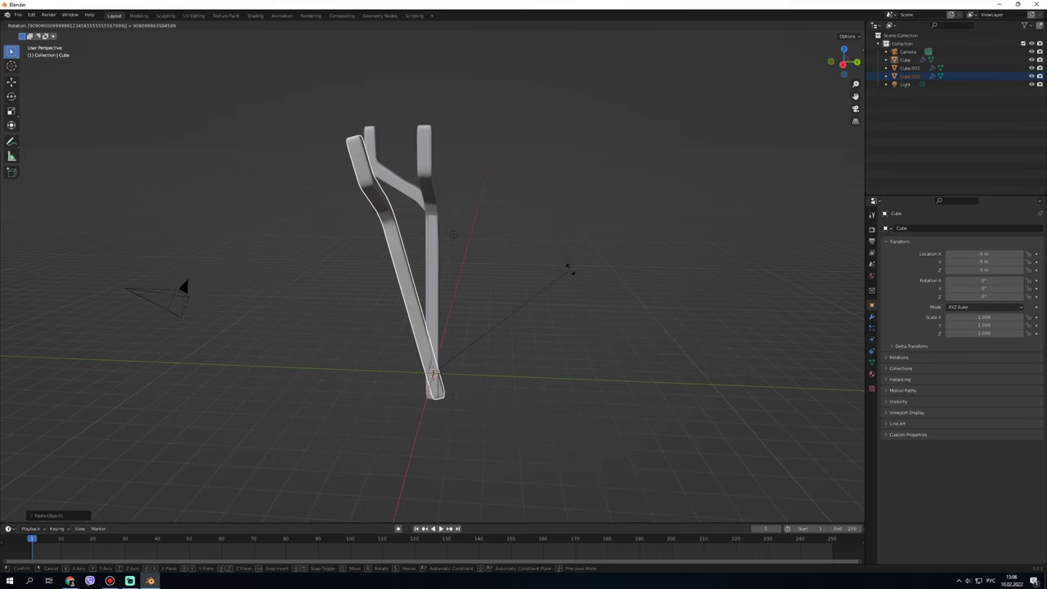
key(Return)
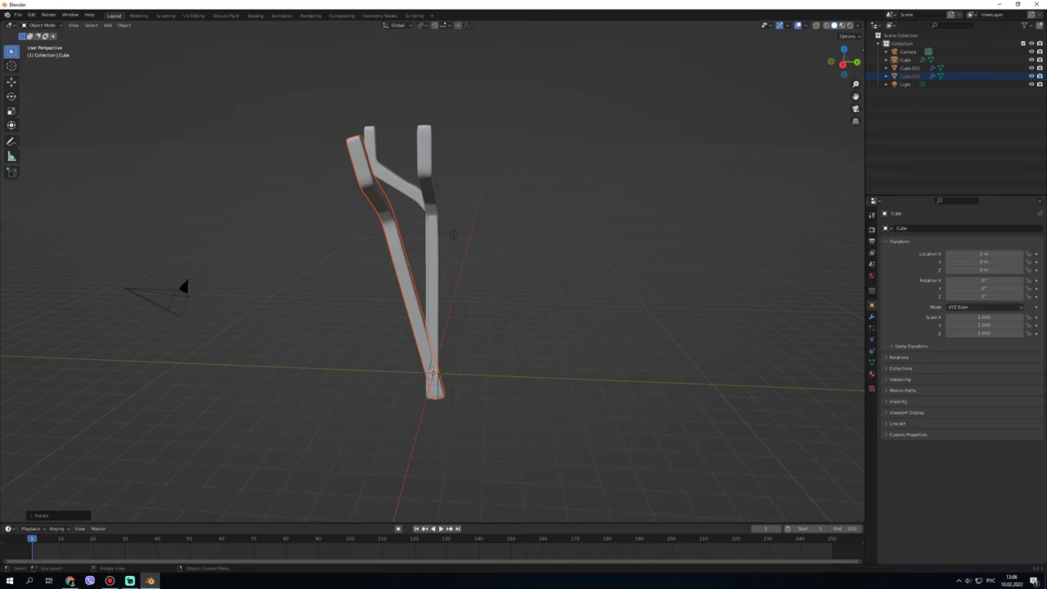
key(ctrl+z)
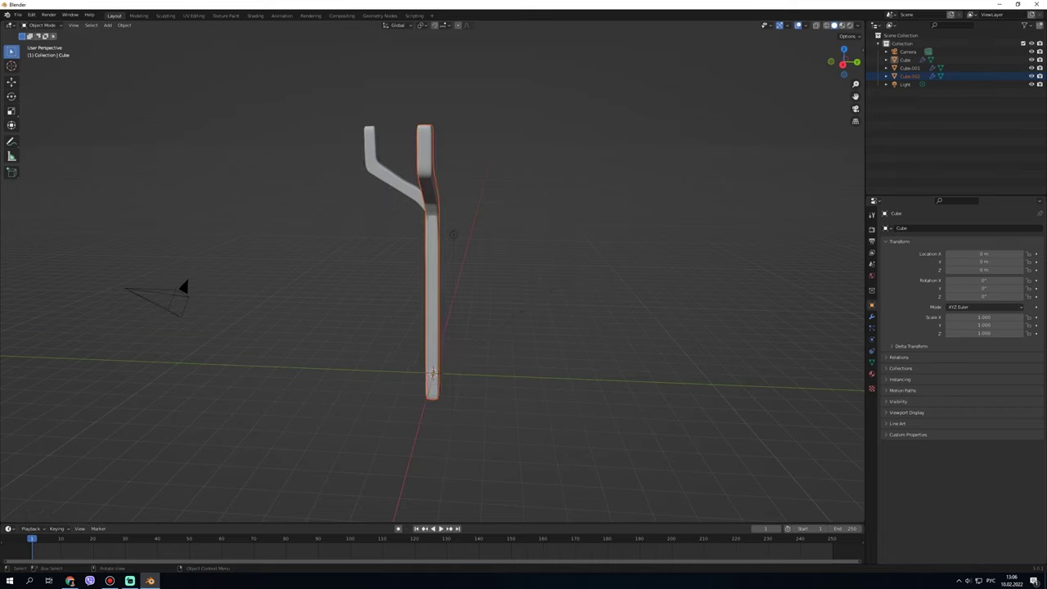
text(r9)
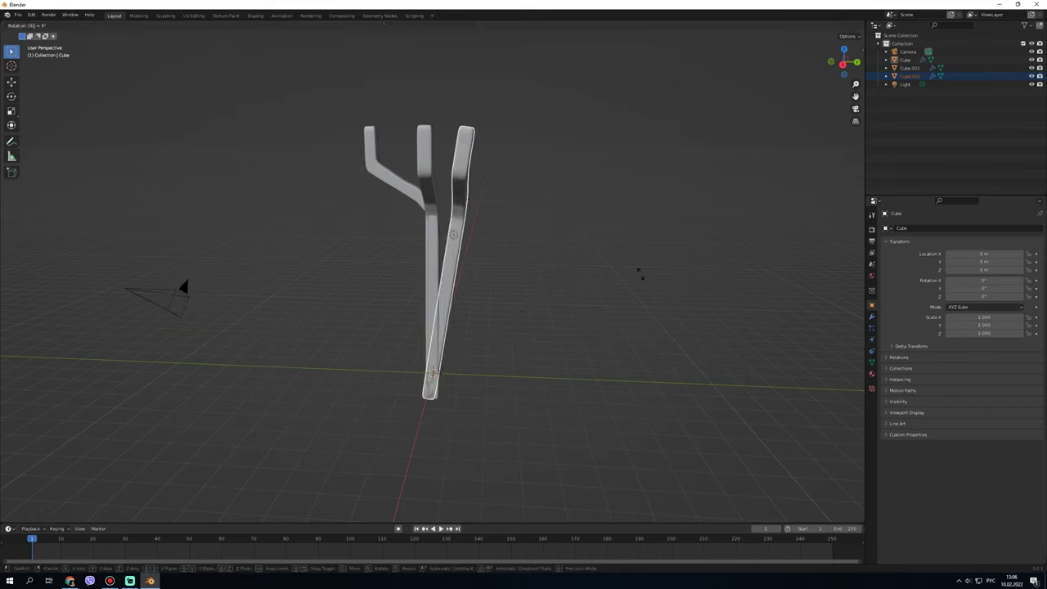
text(0)
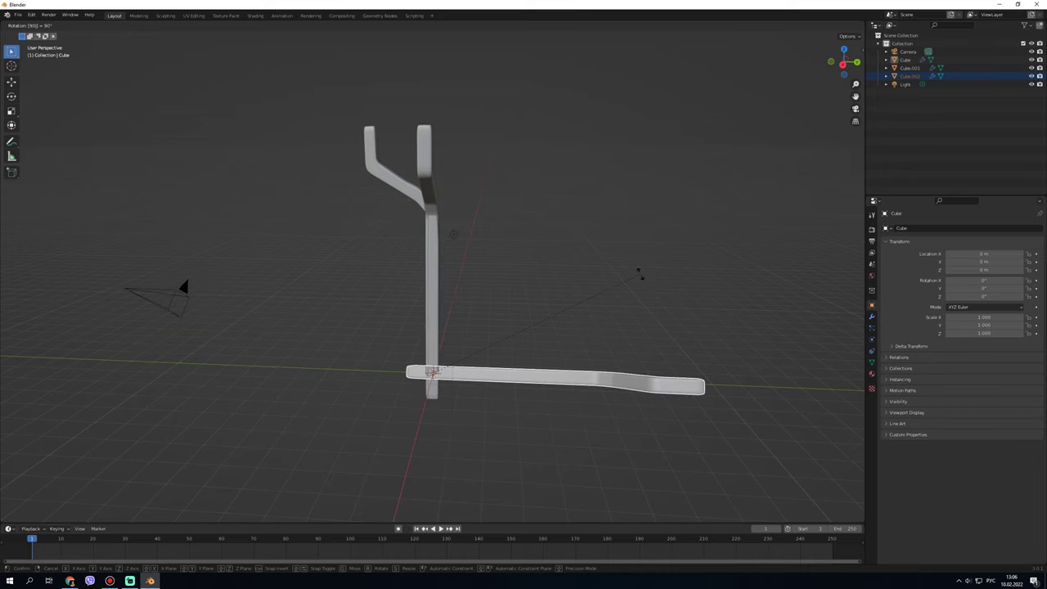
text(2)
key(Return)
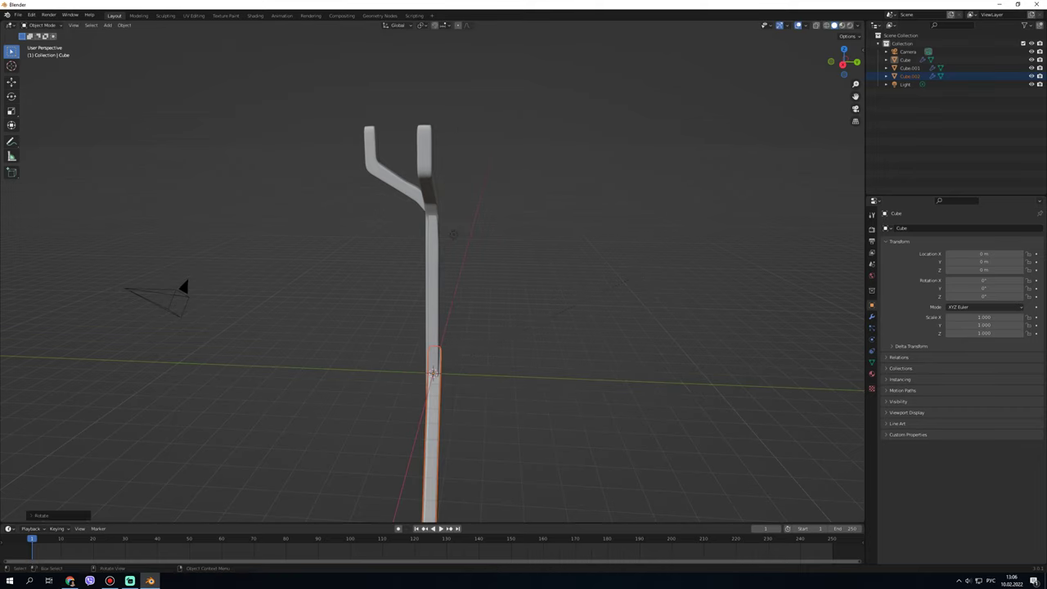
Duplicate the bar again and rotate the copy about Z into the right fork arm.
scroll(434, 327, down, 3)
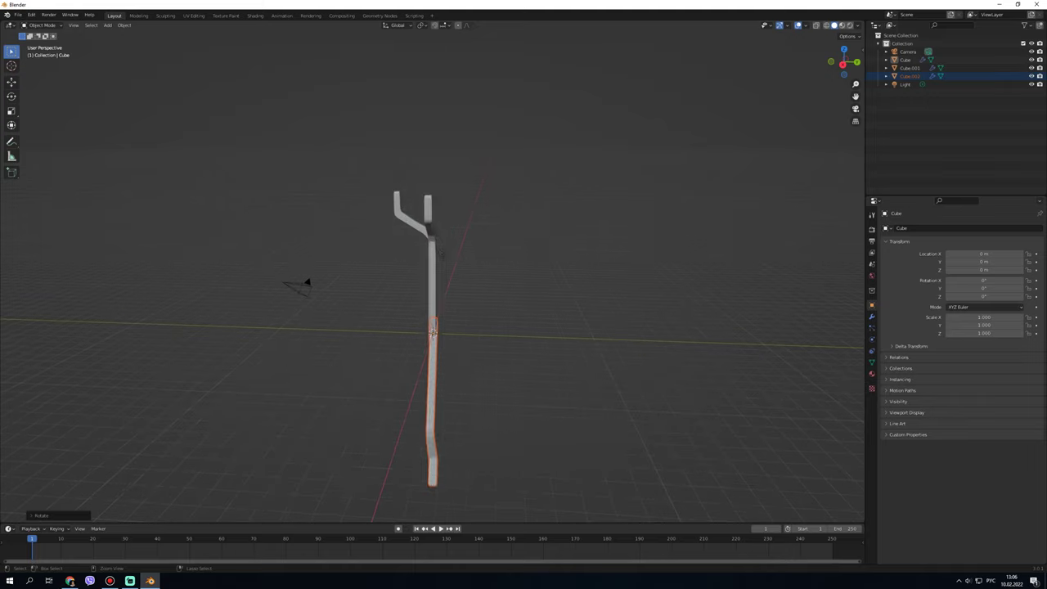
middle_drag(434, 328, 467, 328)
key(shift+d)
key(r)
key(z)
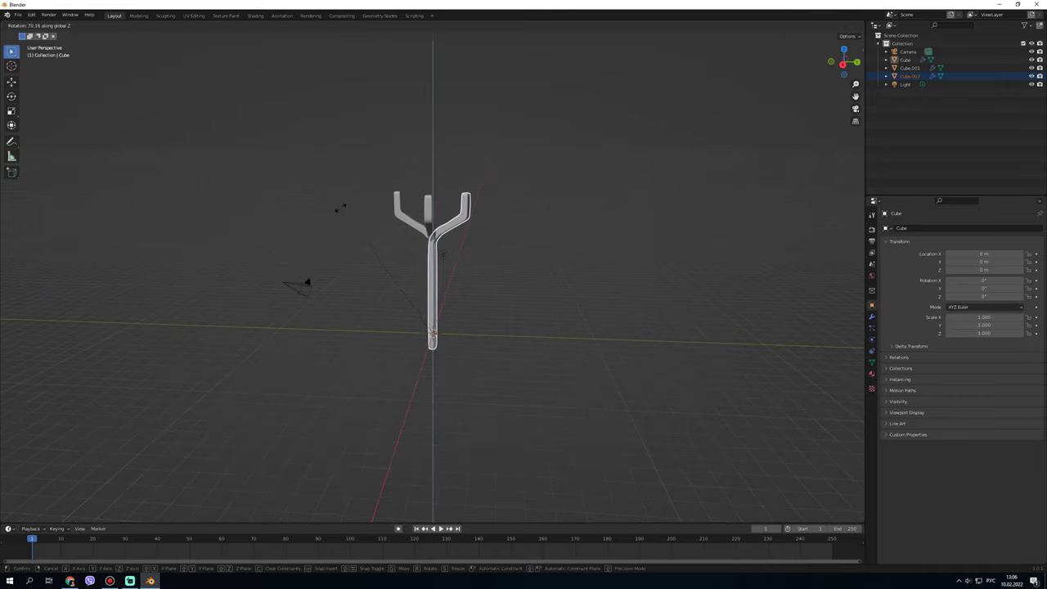
key(Return)
From the back view, rotate the selected bar about Z.
key(ctrl+KP_1)
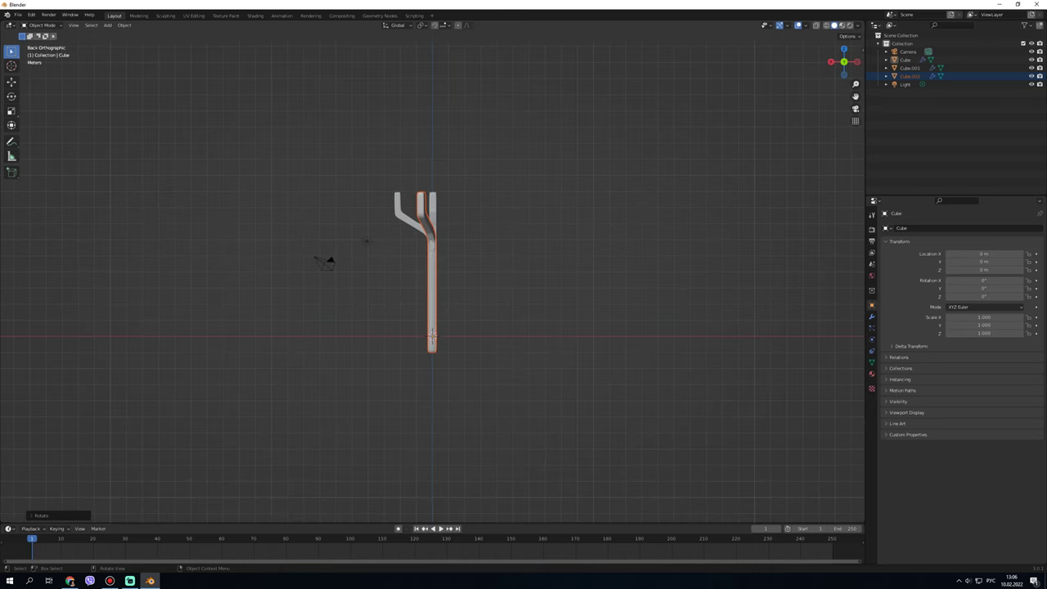
key(r)
key(z)
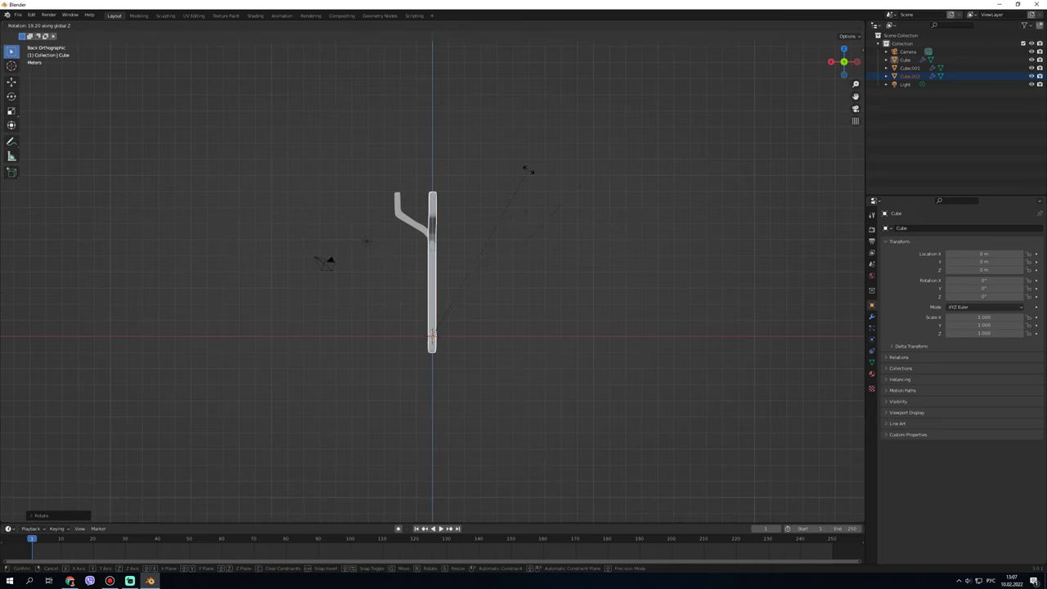
click(494, 226)
Paste a fourth bar copy and turn it roughly 90° about Z in left view.
key(ctrl+v)
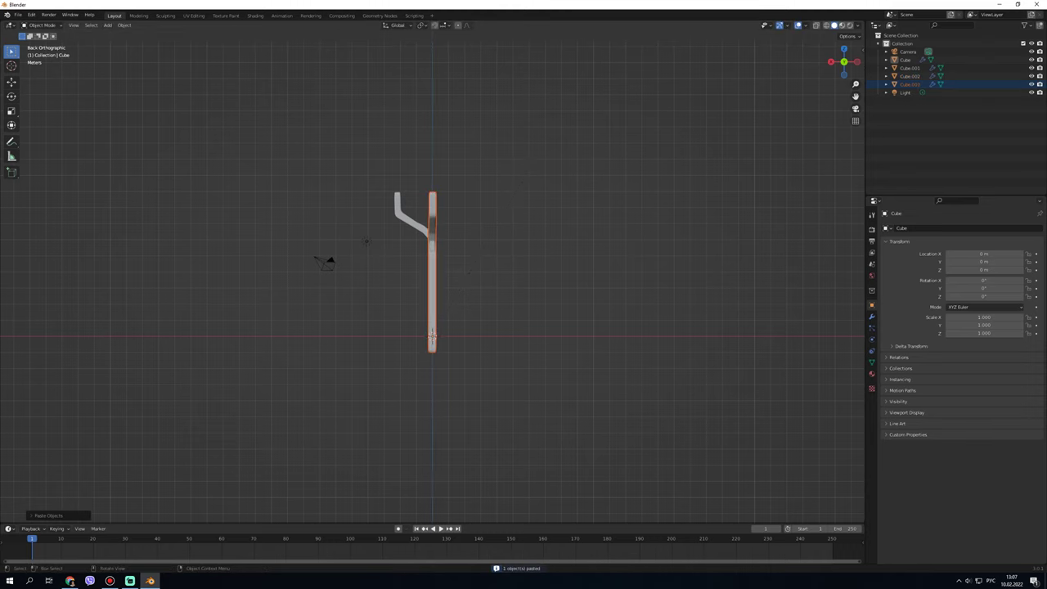
key(ctrl+KP_3)
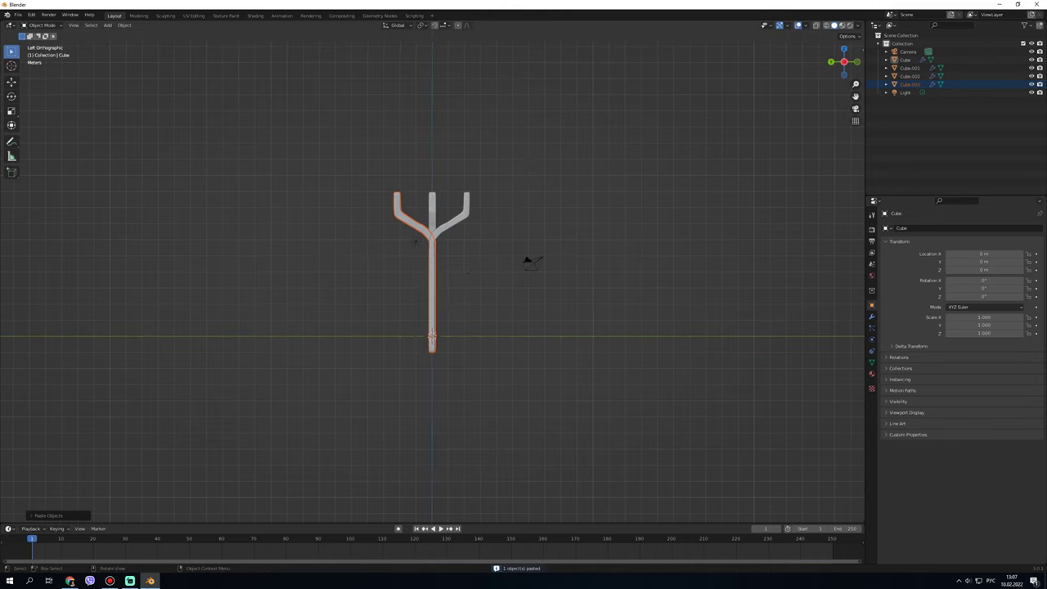
key(r)
key(z)
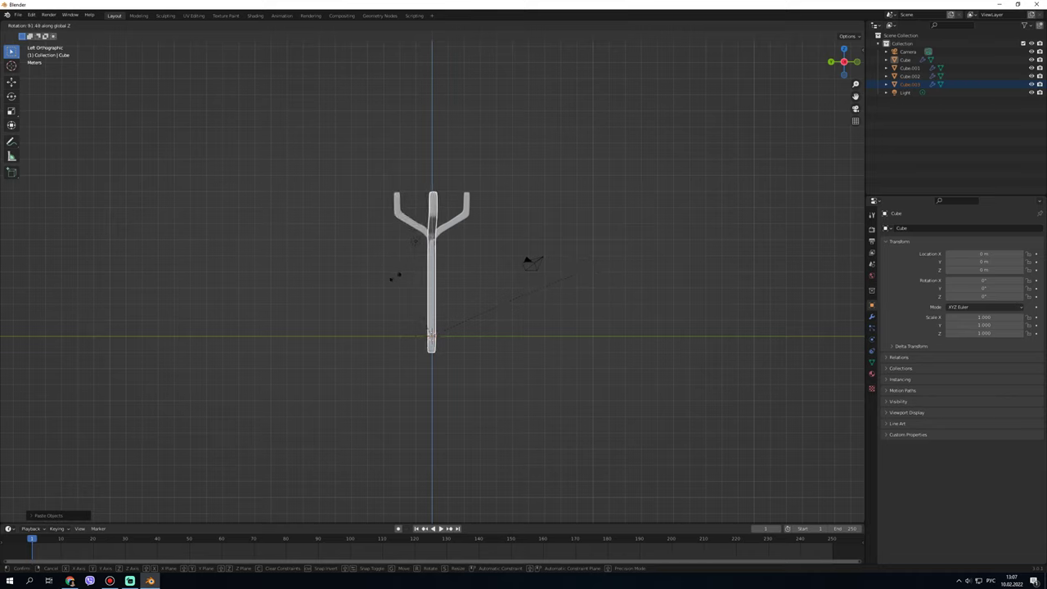
click(591, 263)
key(alt+a)
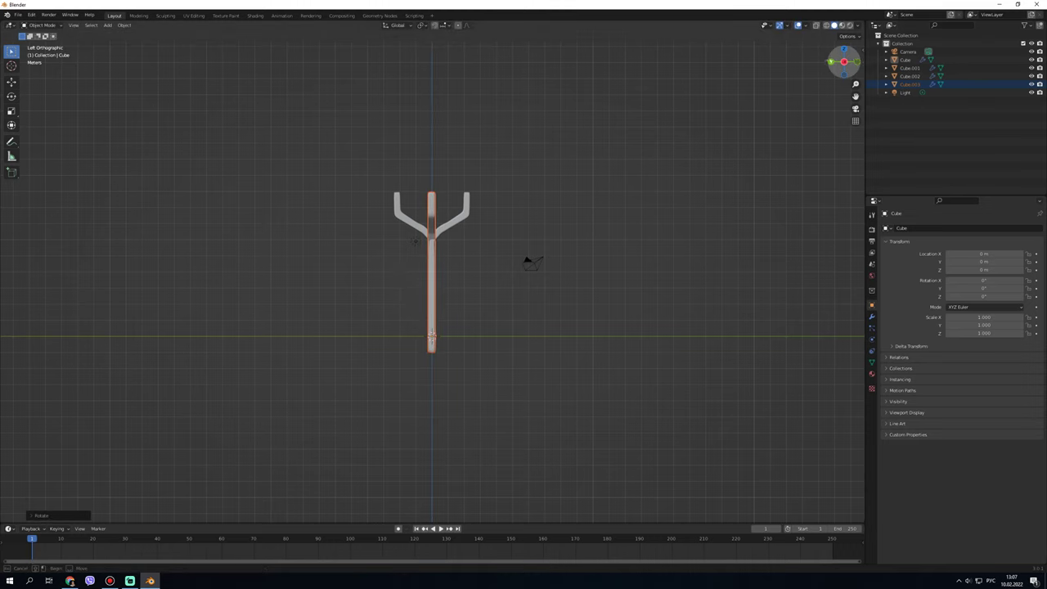
drag(843, 62, 836, 69)
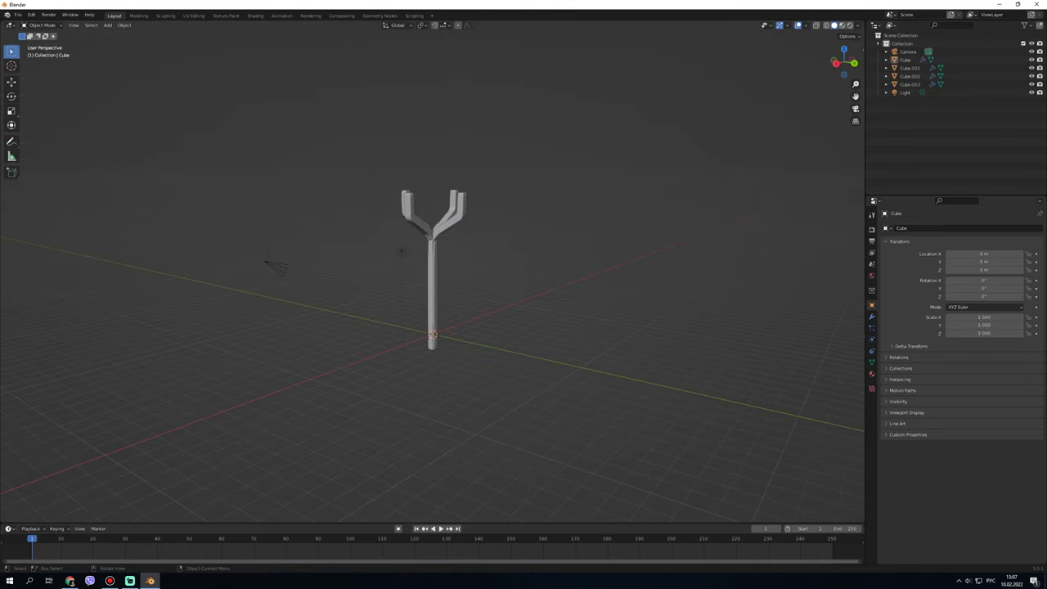
Delete the bottom vertices of the Cube.002 branch's stem in Edit Mode.
click(458, 208)
key(Tab)
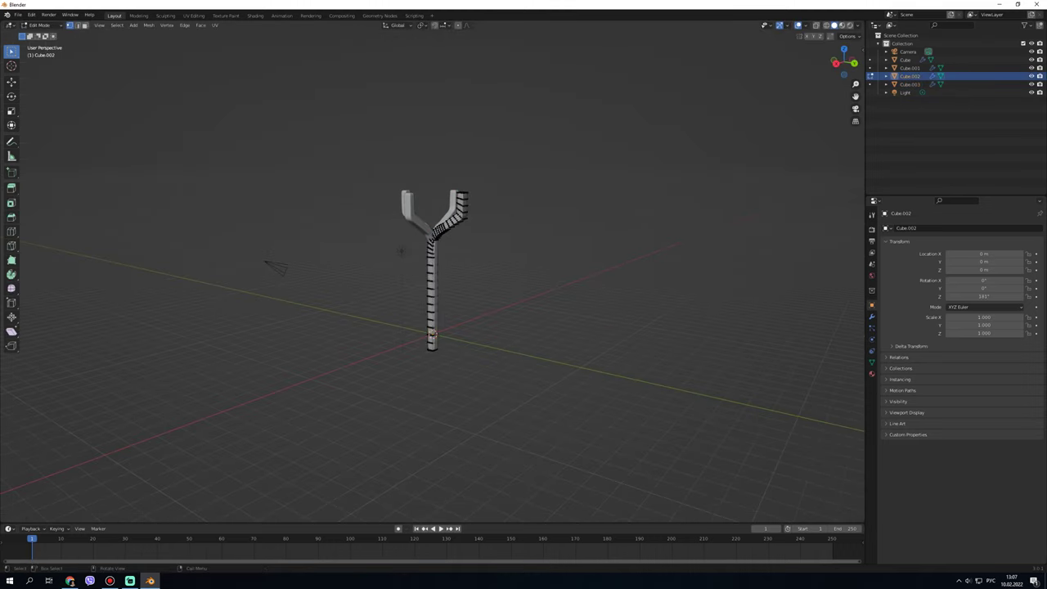
drag(843, 64, 838, 54)
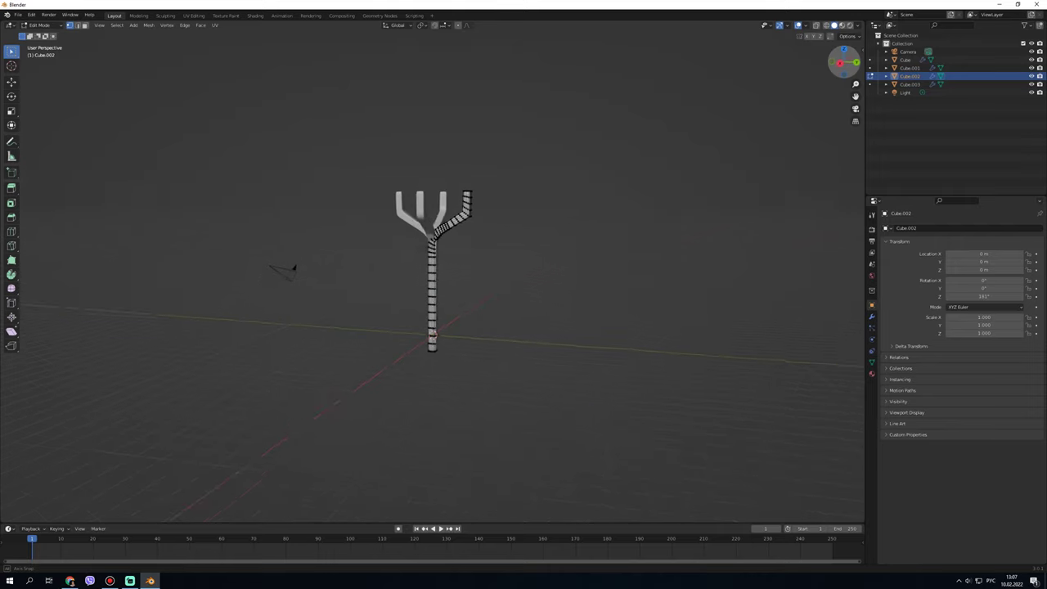
drag(402, 330, 467, 379)
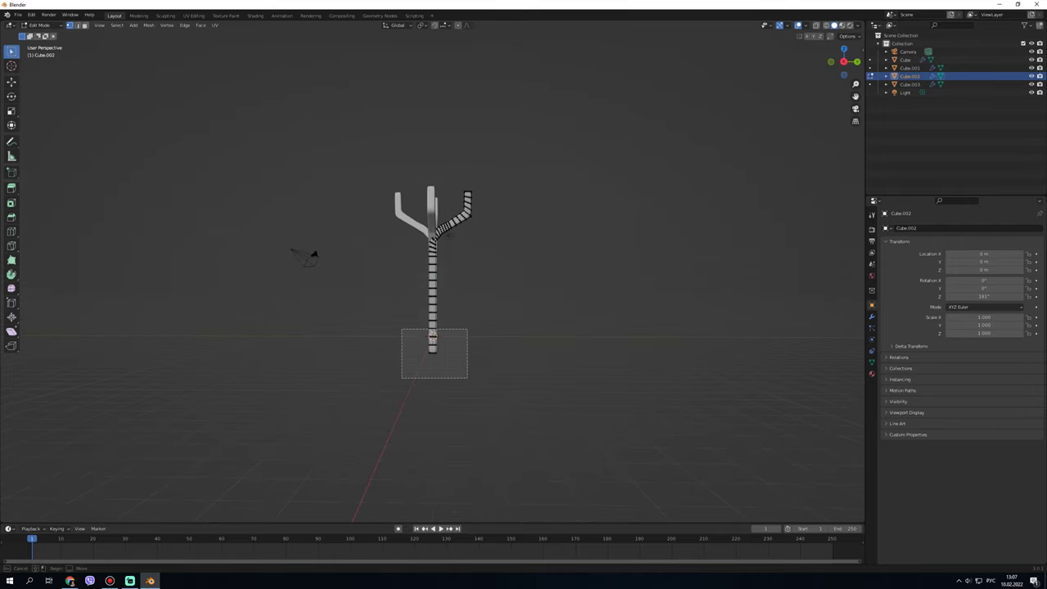
key(x)
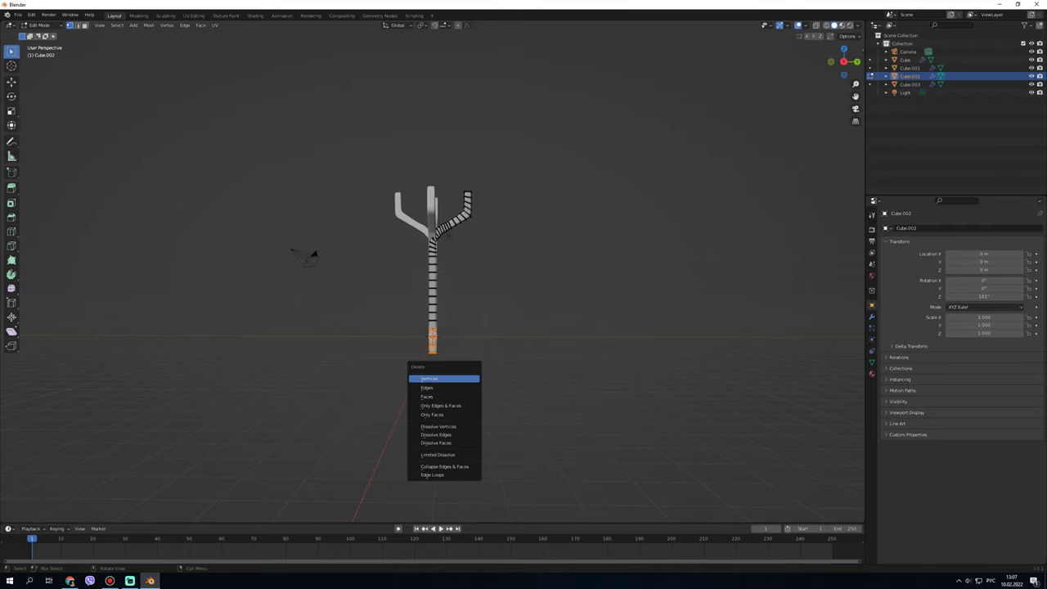
key(Return)
Return to Object Mode and start moving Cube.002 along Z.
key(Tab)
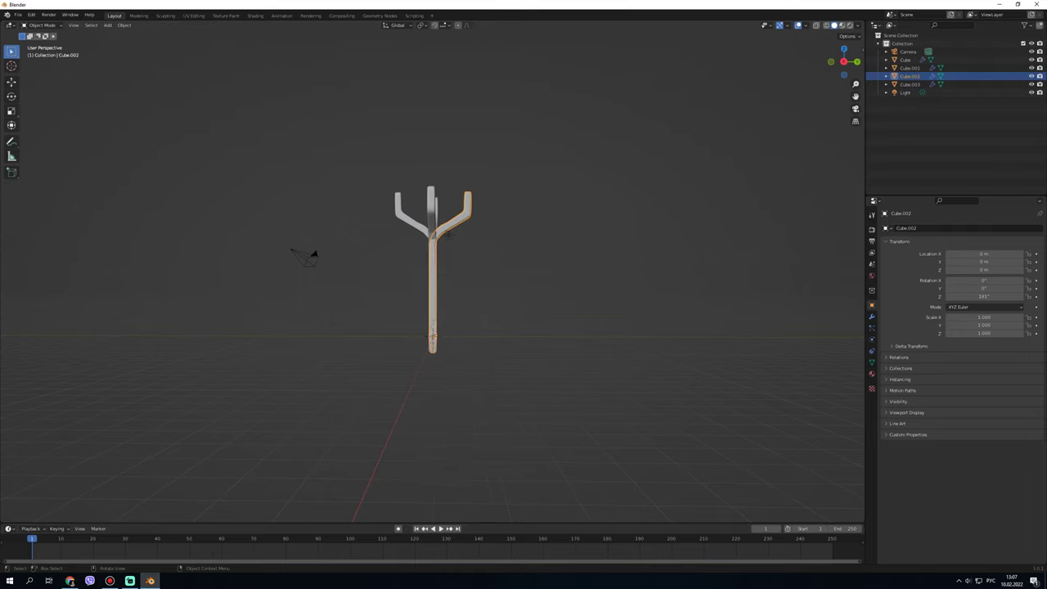
key(g)
key(z)
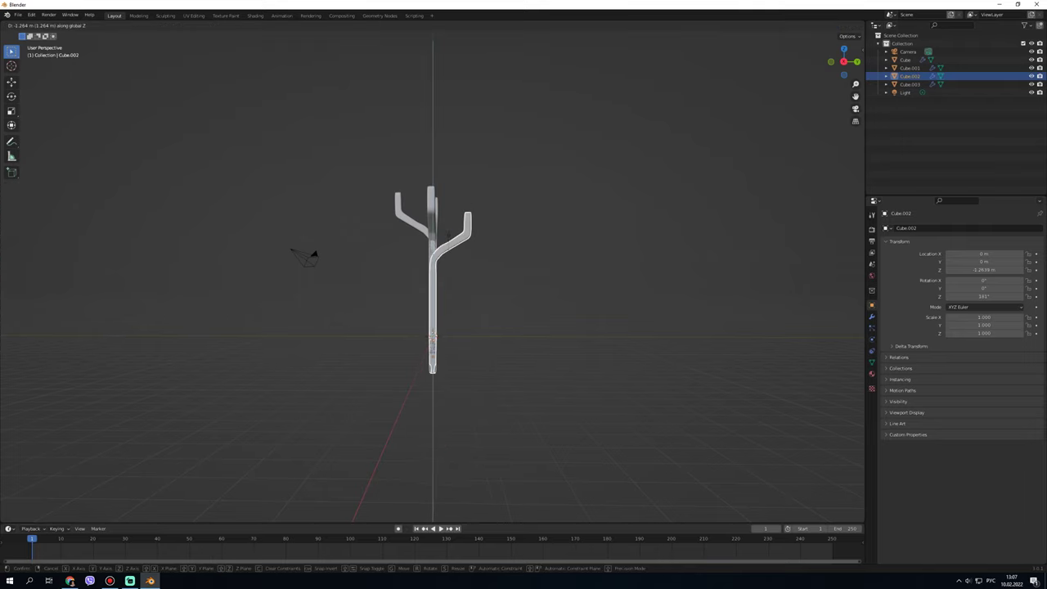
Finish lowering Cube.002 along Z and clear the selection.
key(Return)
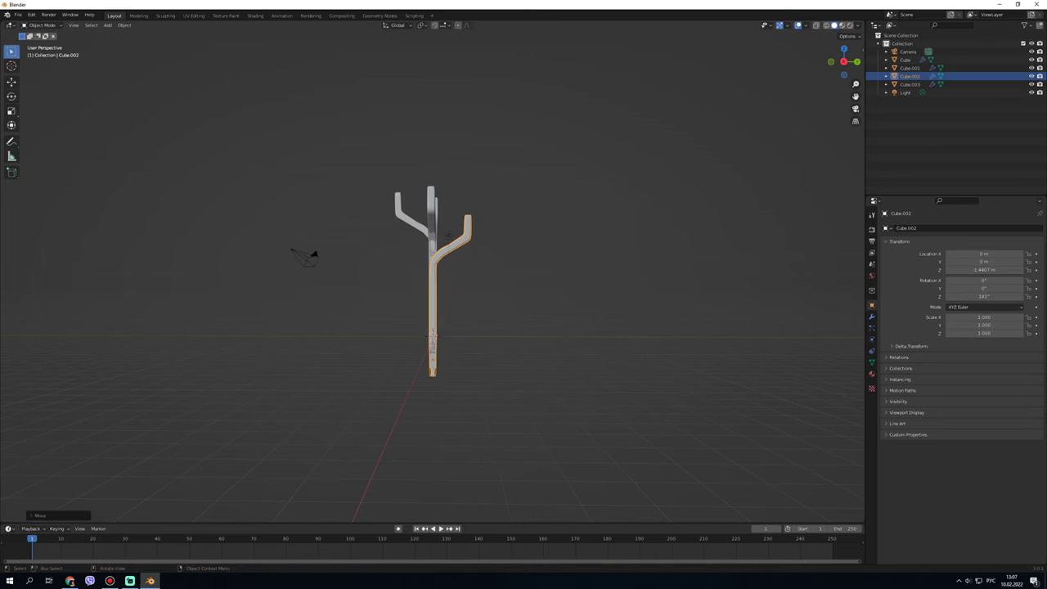
drag(843, 62, 828, 67)
key(alt+a)
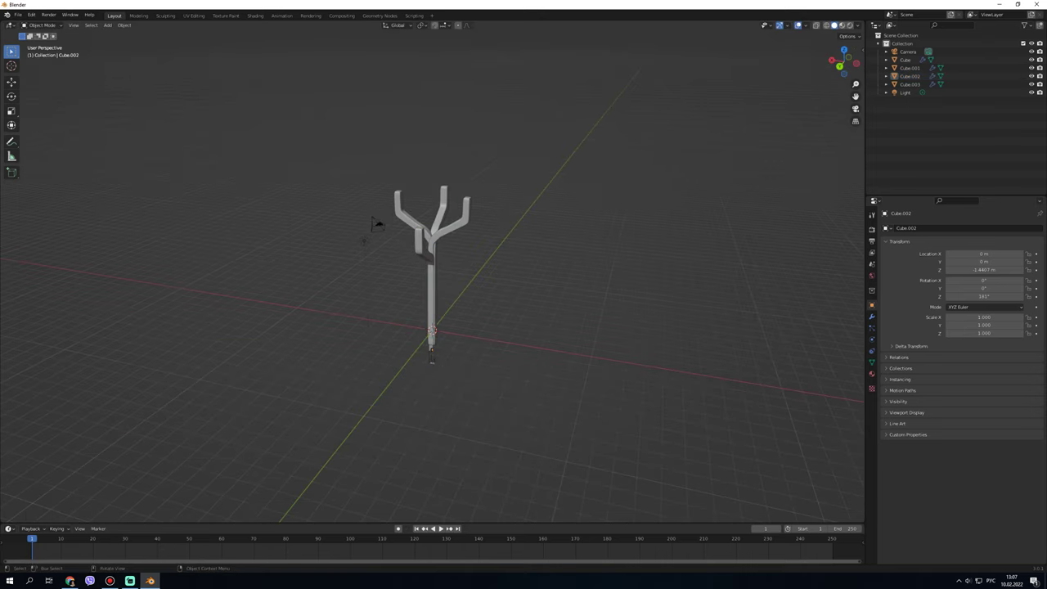
click(431, 352)
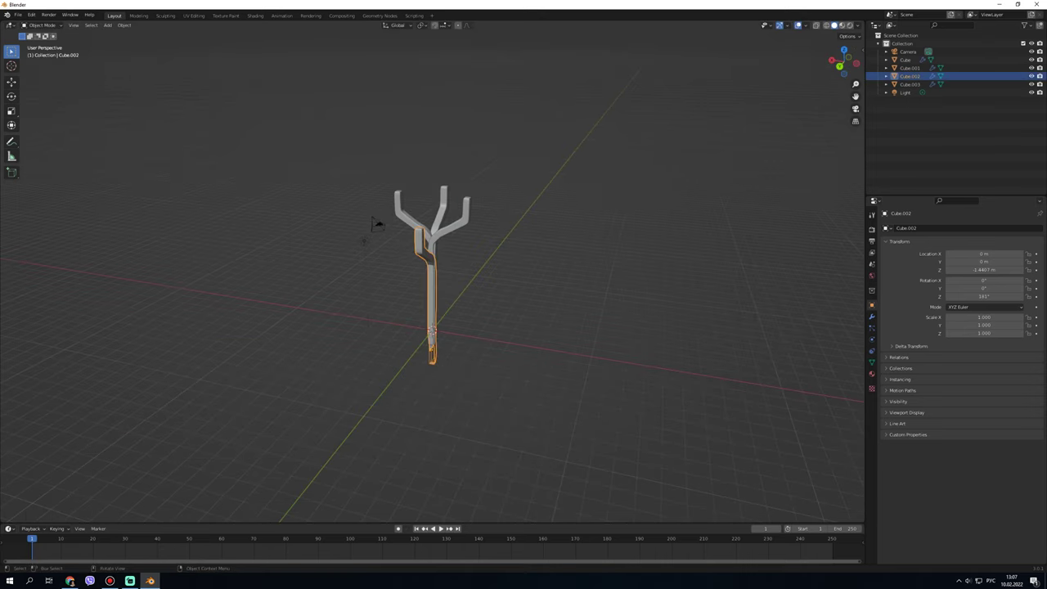
key(alt+a)
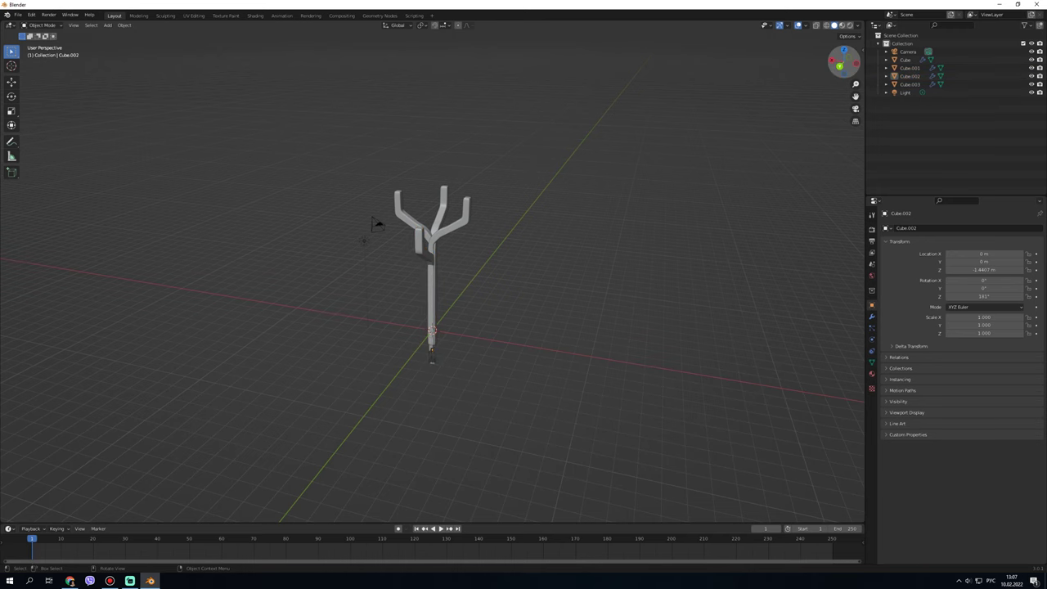
drag(843, 62, 819, 66)
Select Cube.001 in the outliner and raise it along Z.
click(906, 60)
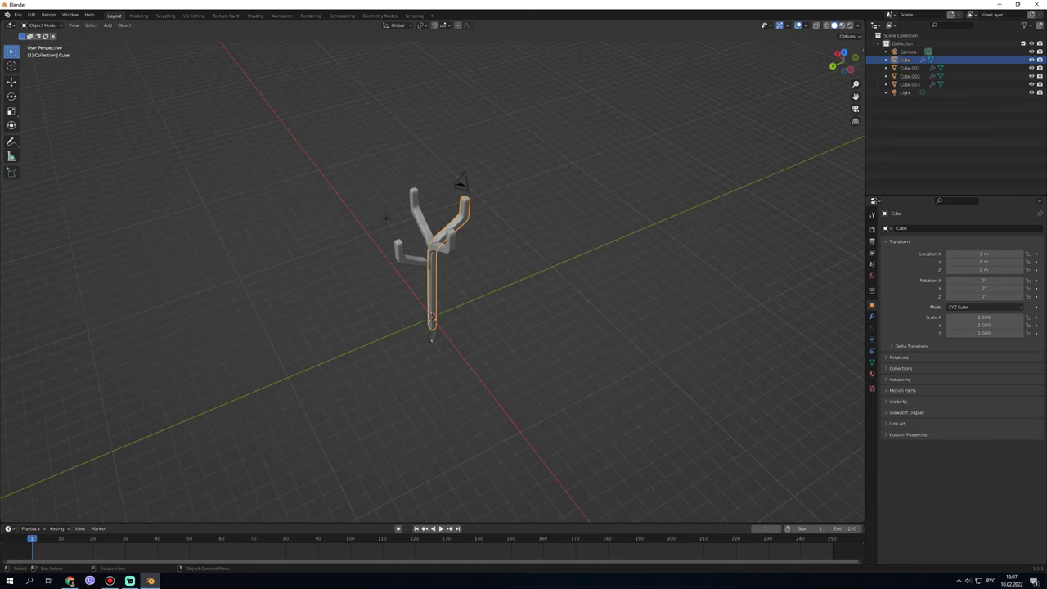
click(908, 68)
key(z)
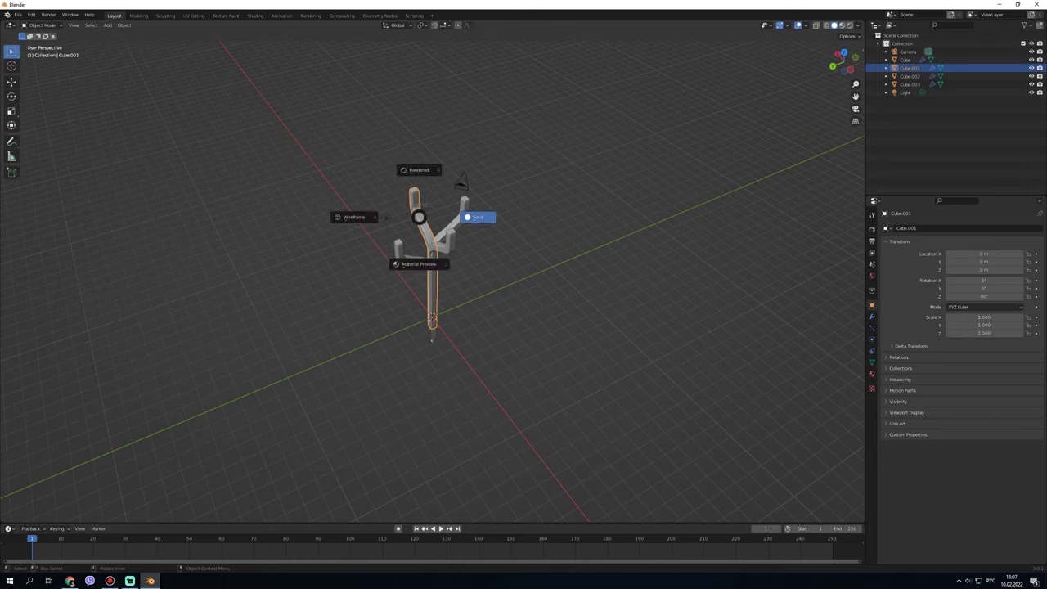
key(g)
key(z)
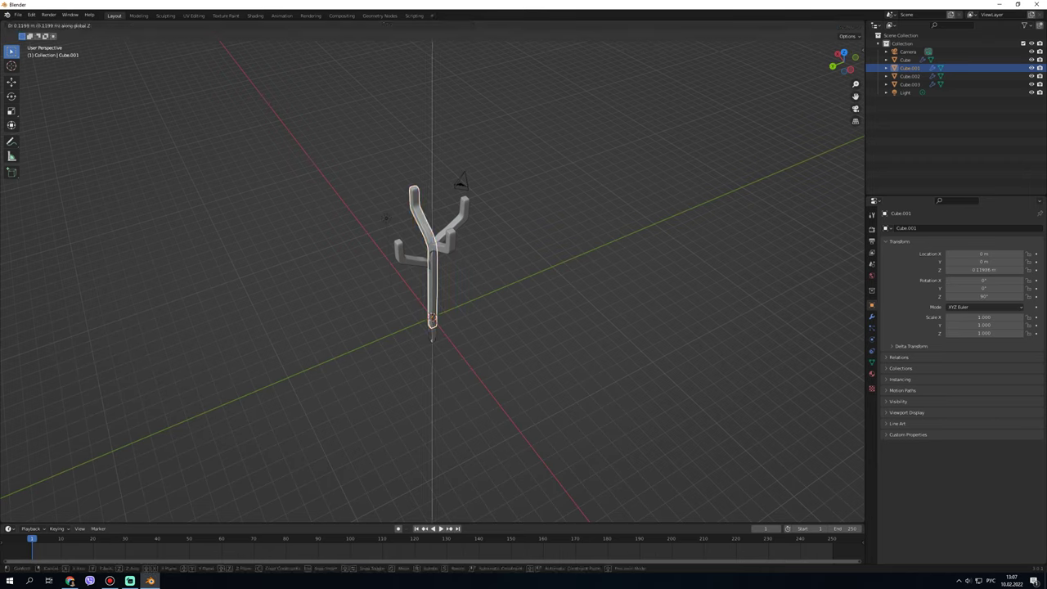
key(Return)
Move Cube.003 up along Z to about 1.52 m so its arm branches higher.
click(910, 85)
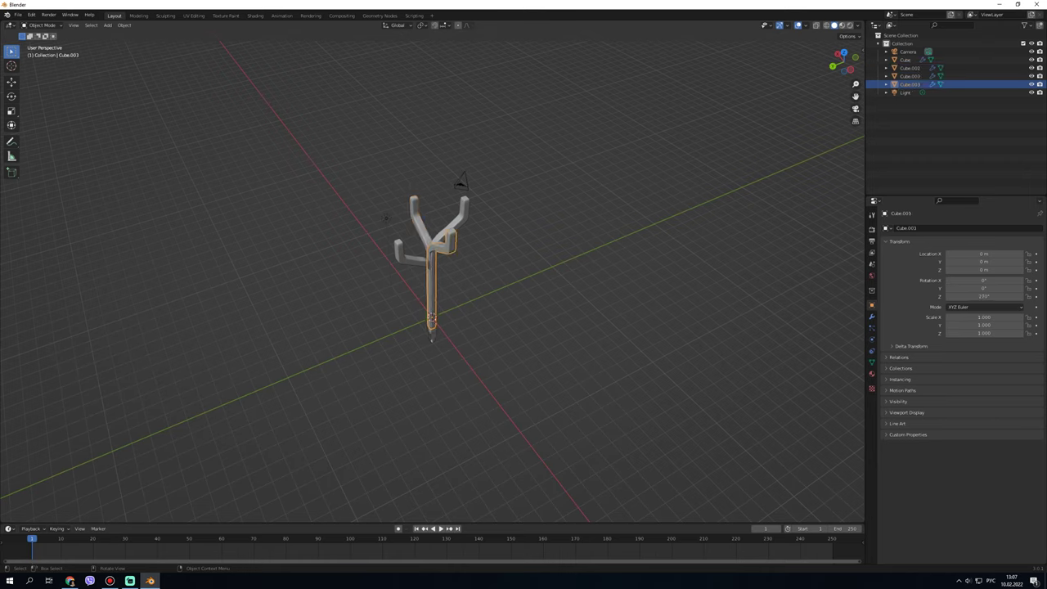
key(g)
key(z)
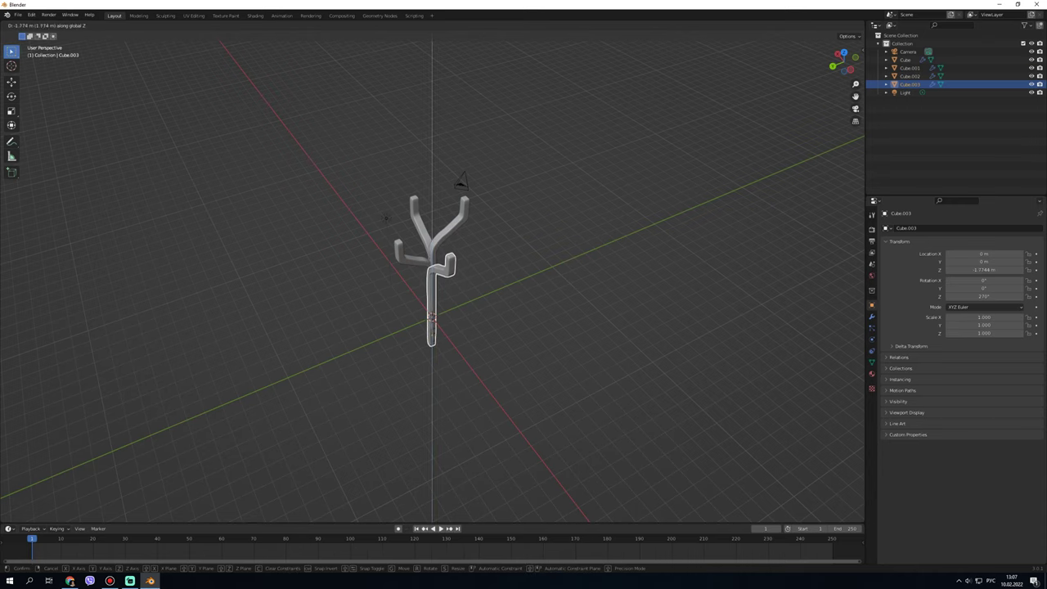
key(Return)
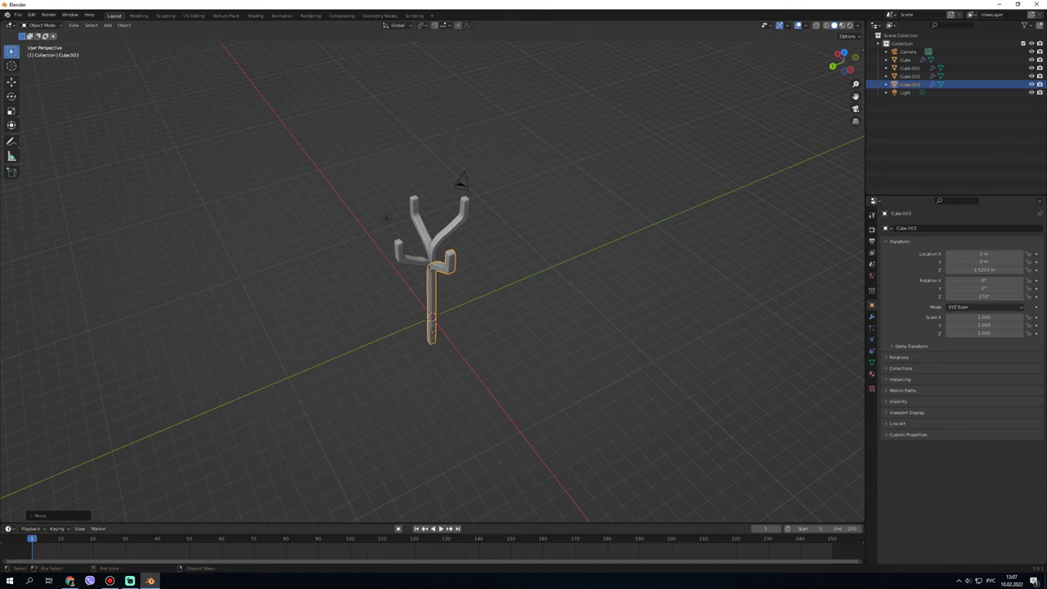
Add a level-4 Subdivision Surface modifier with Ctrl+4.
mouse_move(386, 219)
middle_down()
mouse_move(352, 221)
mouse_move(310, 245)
middle_up()
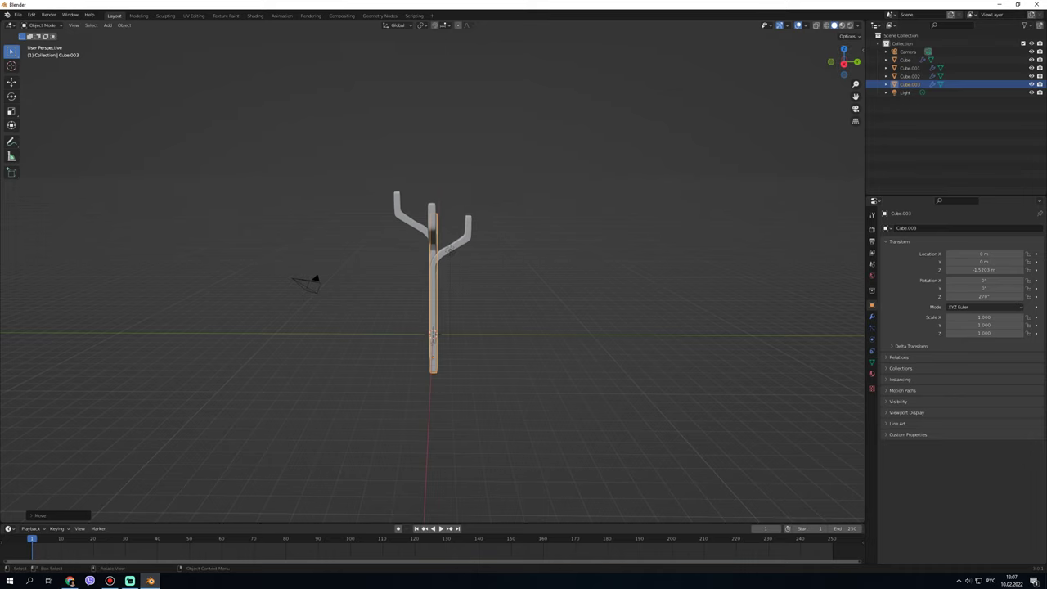
key(alt+a)
drag(842, 59, 845, 65)
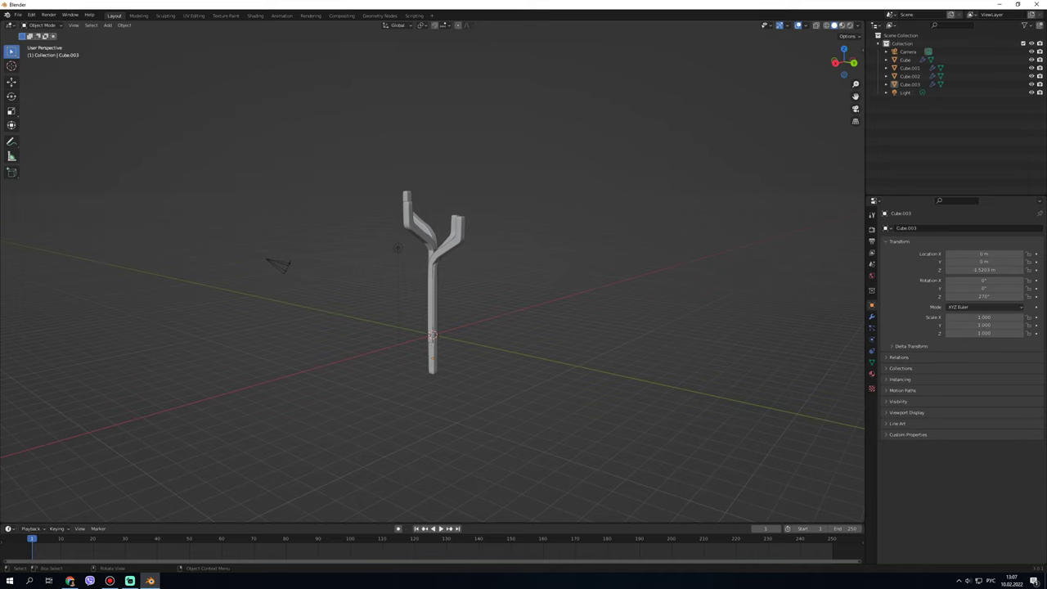
key(a)
key(alt+a)
key(ctrl+4)
Add a Boolean modifier to Cube.002 with Cube.001 as its target object.
click(455, 233)
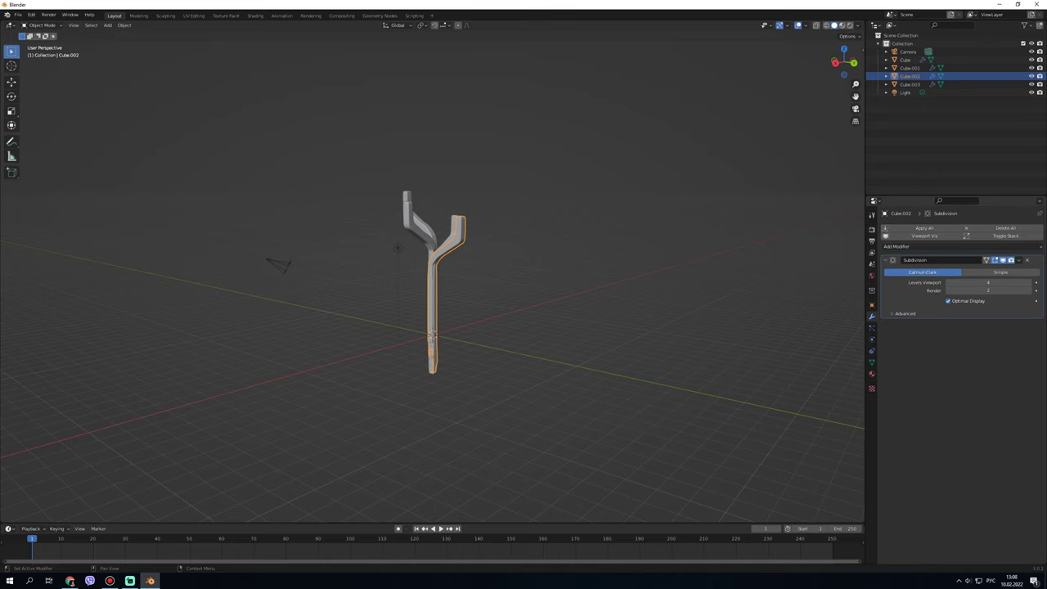
click(893, 260)
click(900, 247)
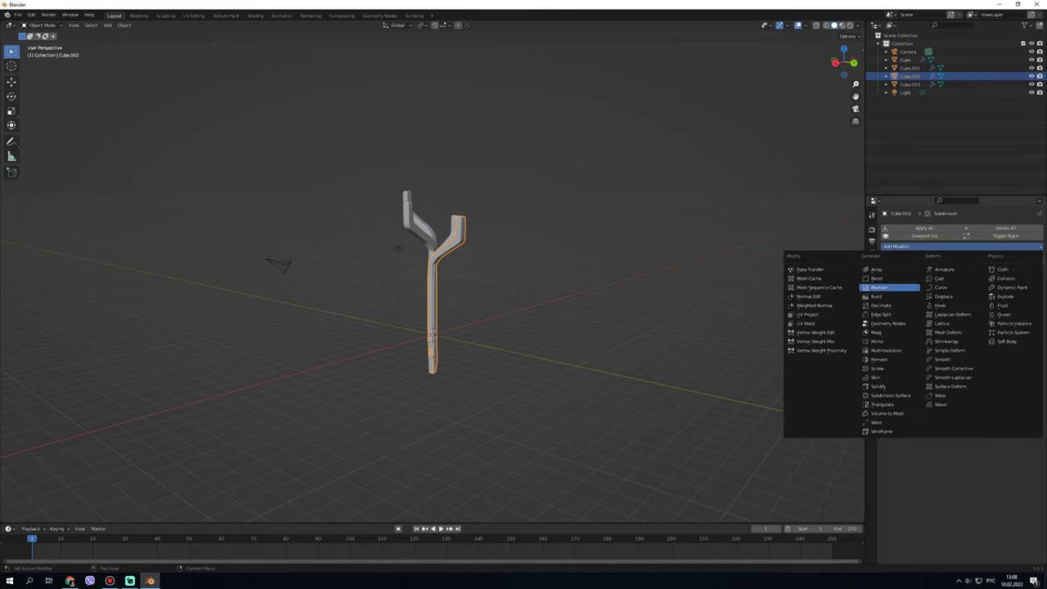
click(880, 287)
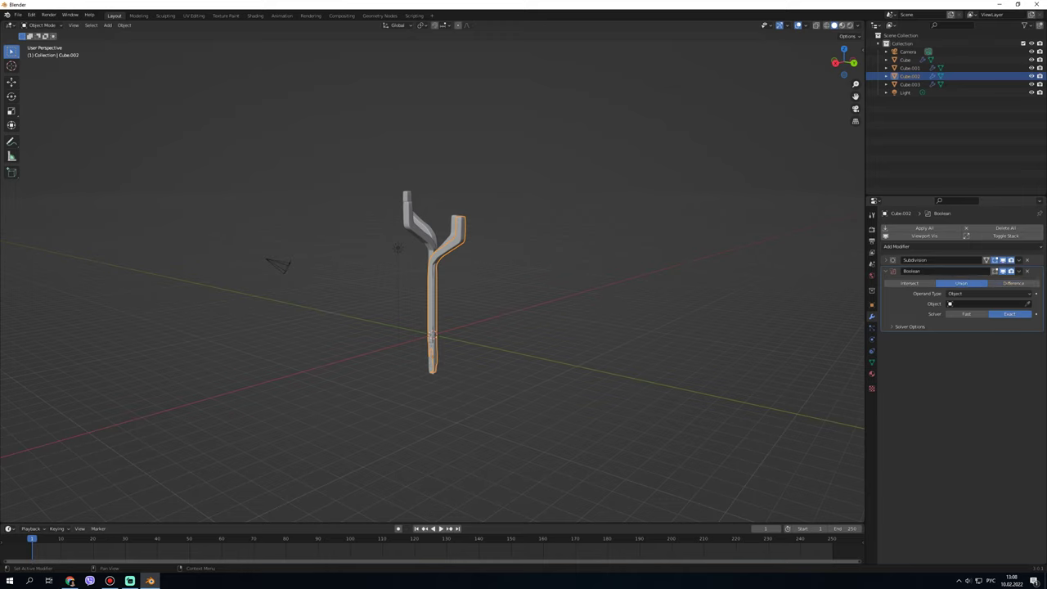
click(1027, 303)
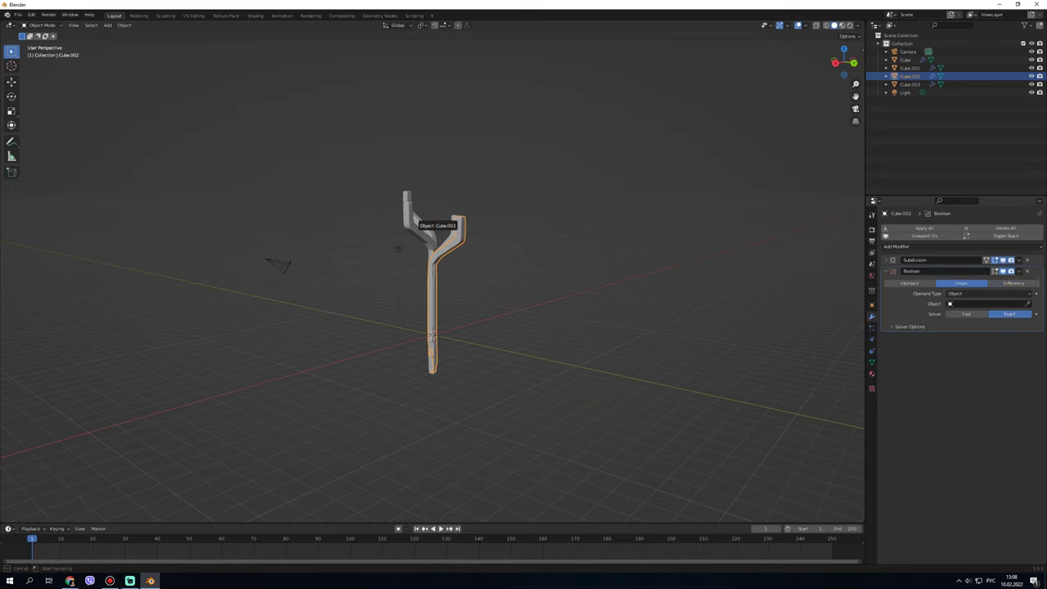
click(417, 229)
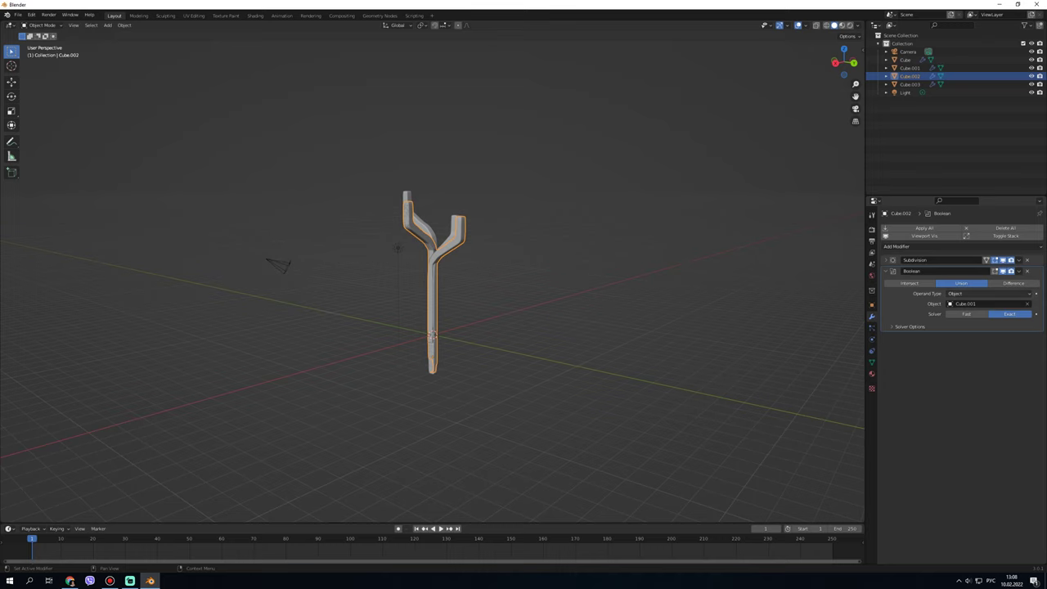
Apply all of Cube.002's modifiers, baking in the Subdivision and Boolean union.
right_click(867, 295)
mouse_move(880, 295)
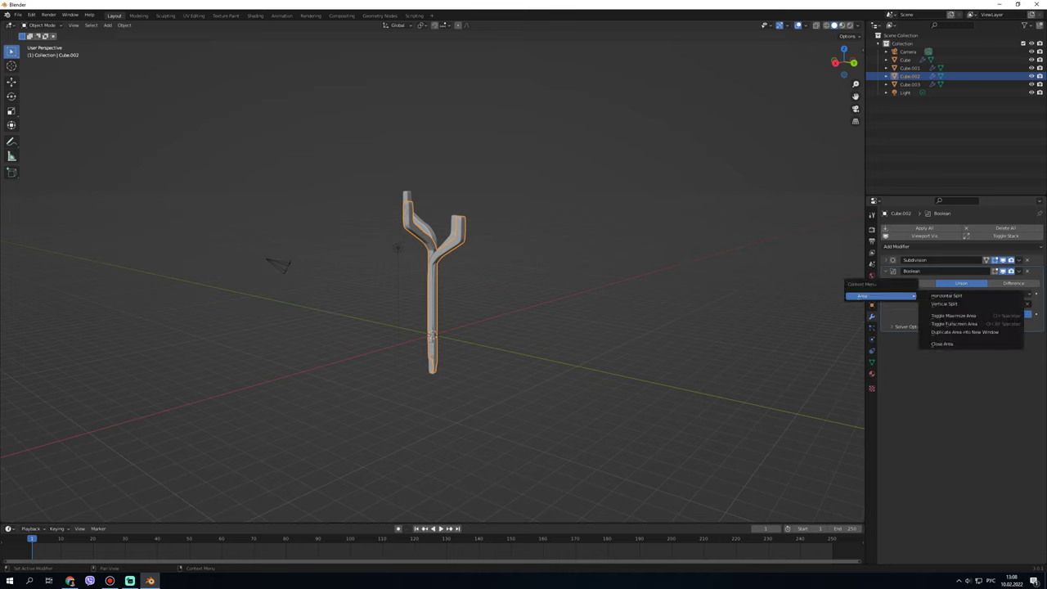
right_click(869, 282)
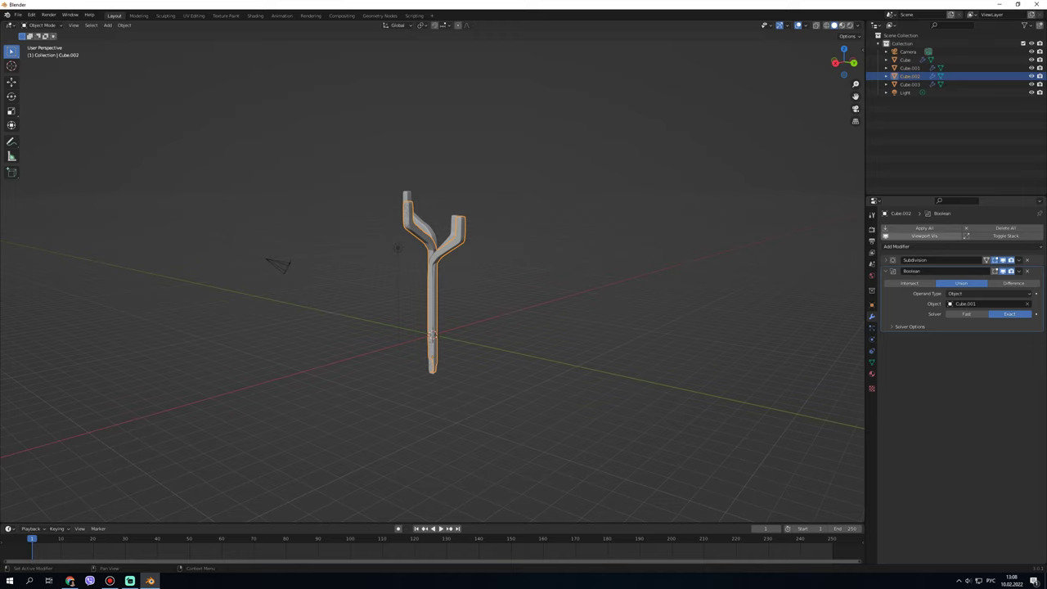
click(923, 228)
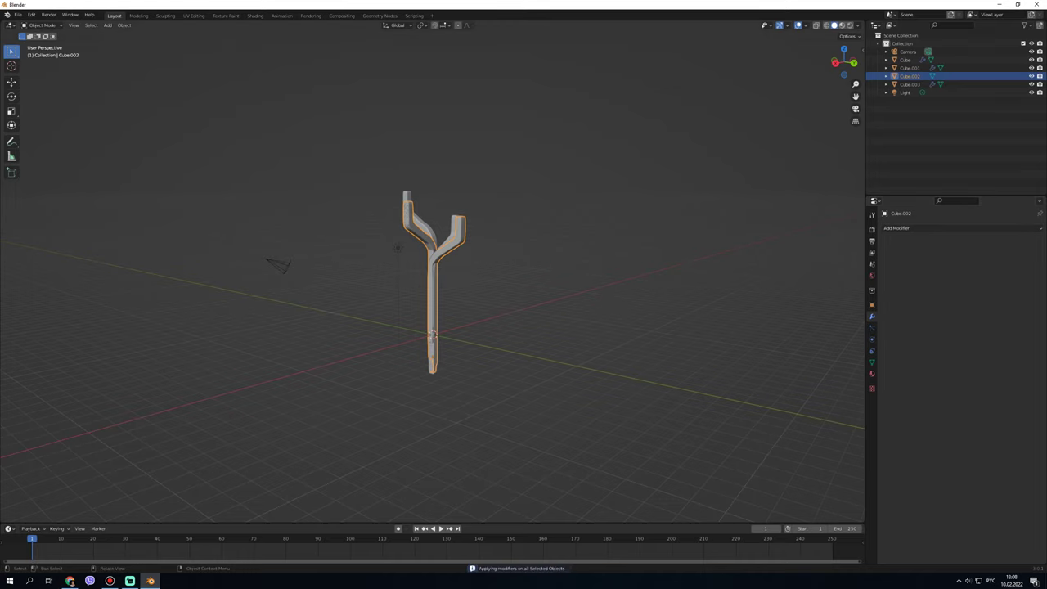
click(910, 84)
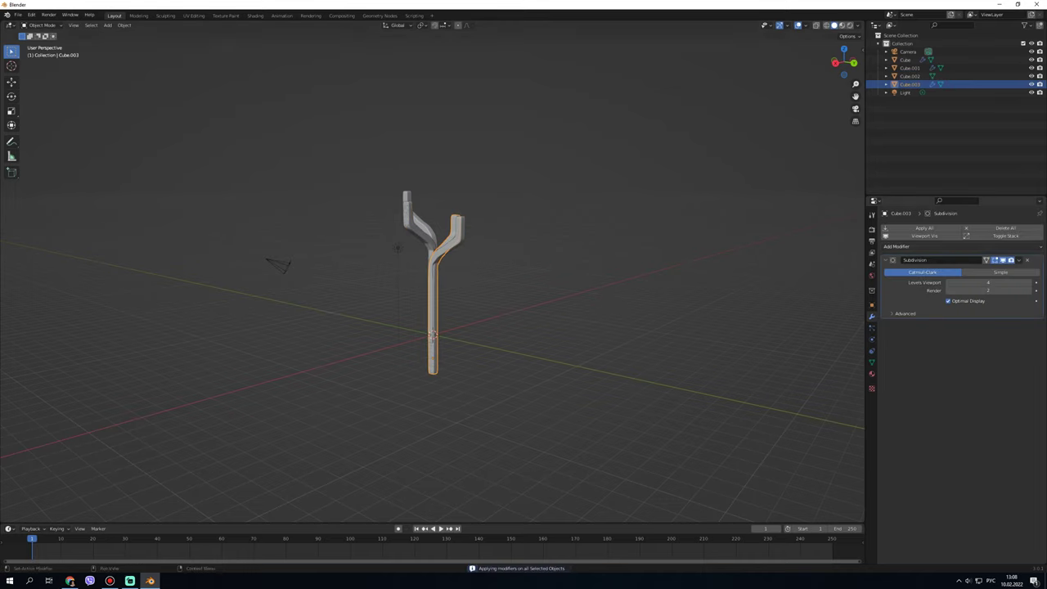
Apply Cube.003's Subdivision and add a Boolean modifier targeting Cube.002.
click(925, 229)
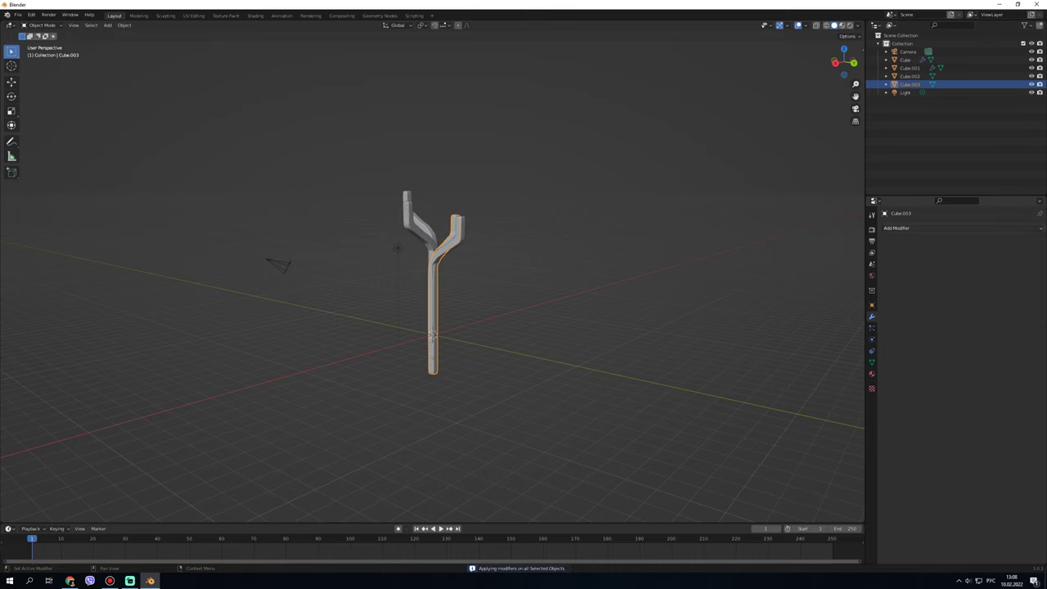
click(916, 229)
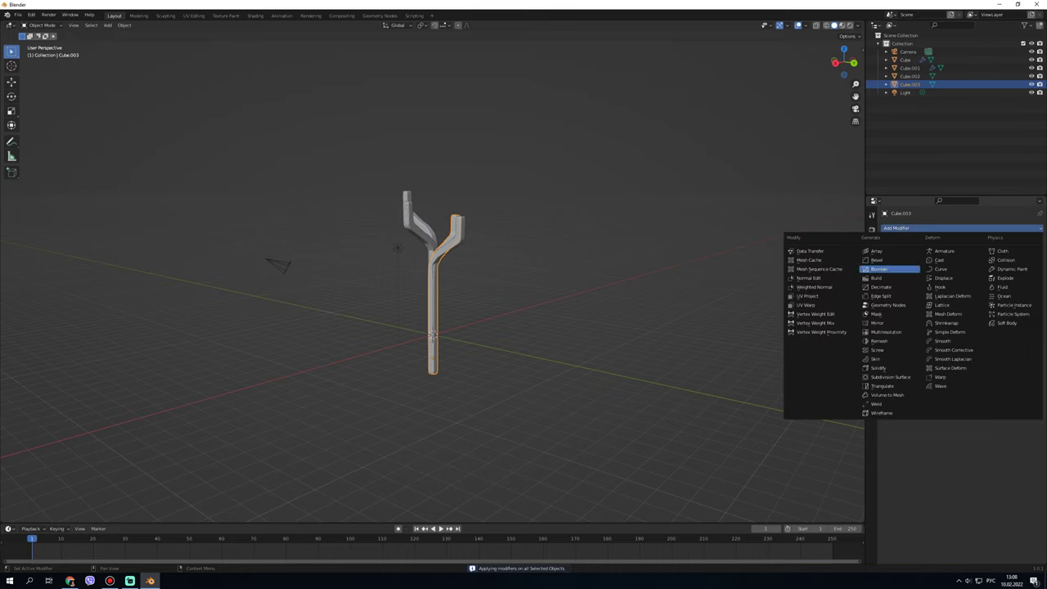
click(879, 269)
click(1027, 292)
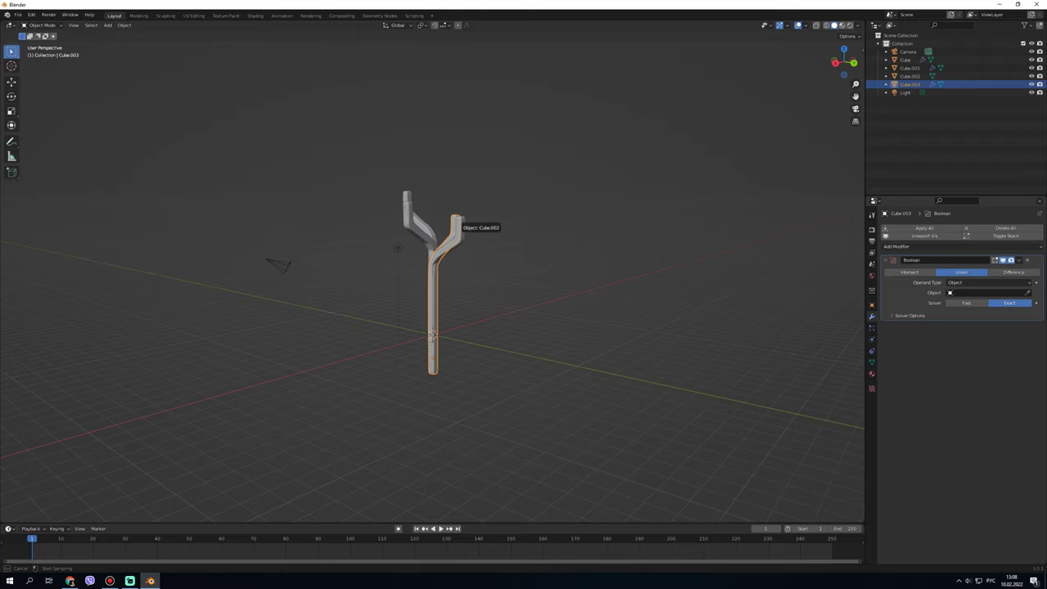
click(455, 223)
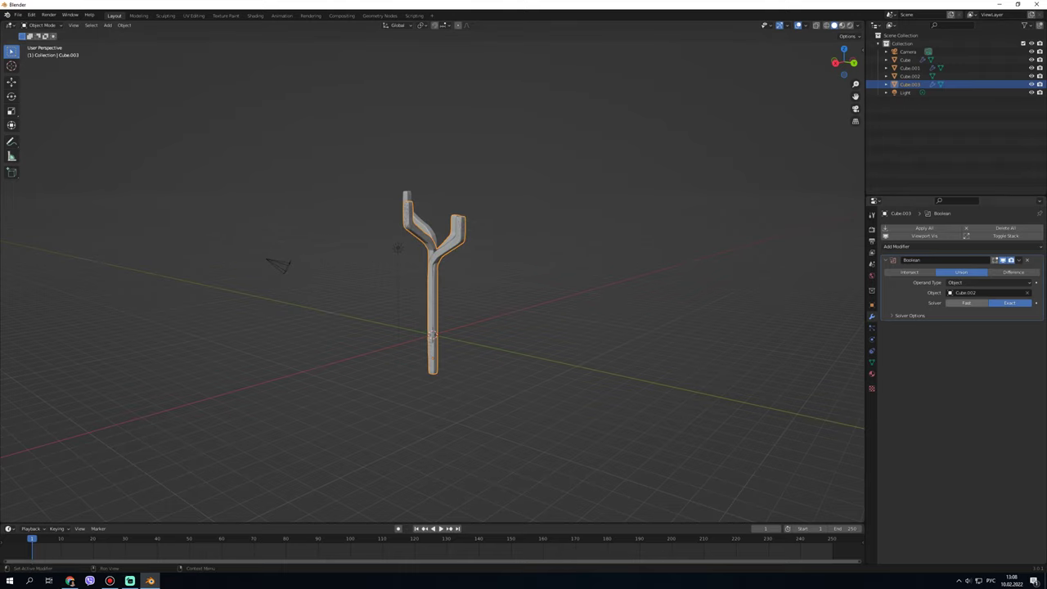
Apply Cube.003's Boolean union with Cube.002, then select Cube.002.
drag(842, 63, 641, 280)
scroll(641, 279, up, 5)
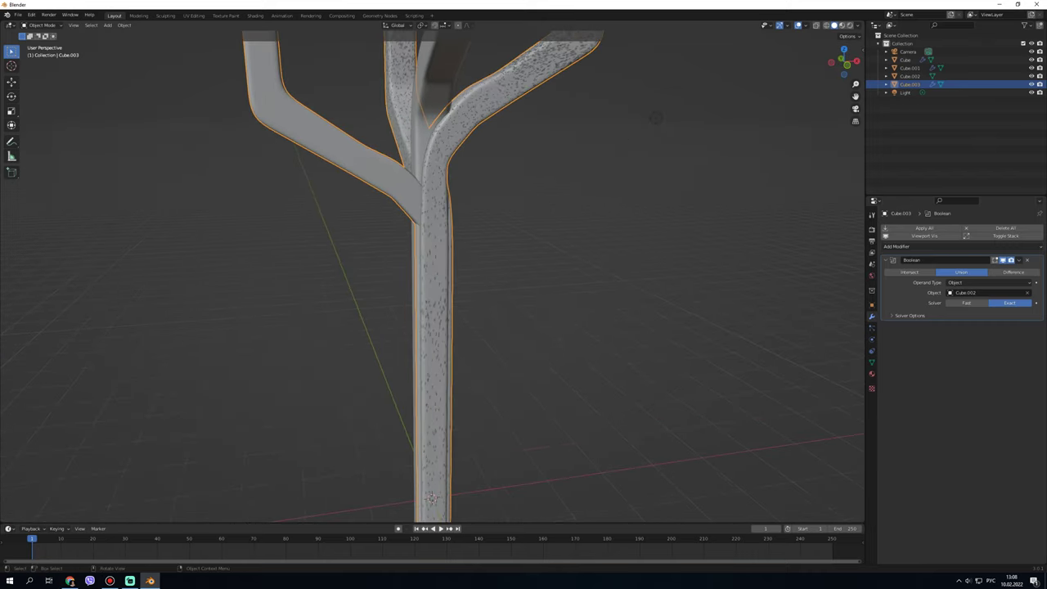
scroll(594, 161, down, 2)
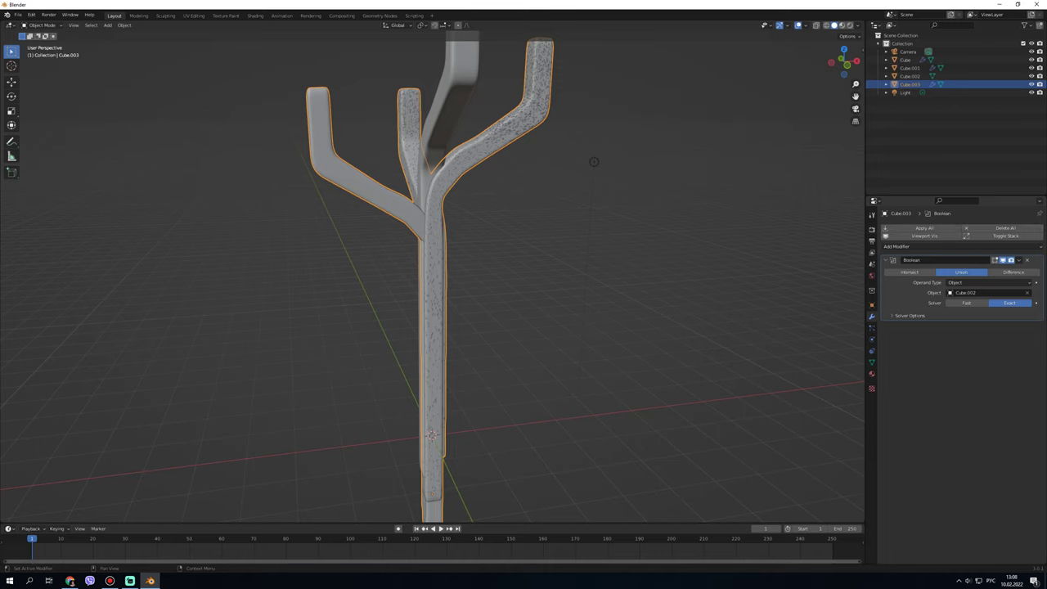
click(925, 227)
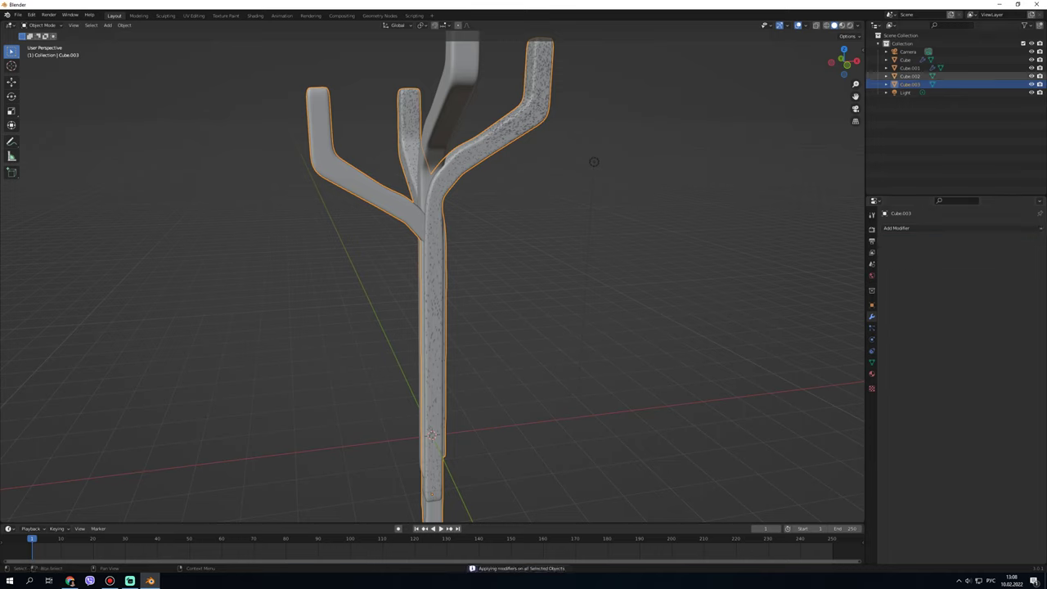
click(910, 76)
Undo four steps back and apply the Cube's Subdivision modifier.
key(ctrl+z)
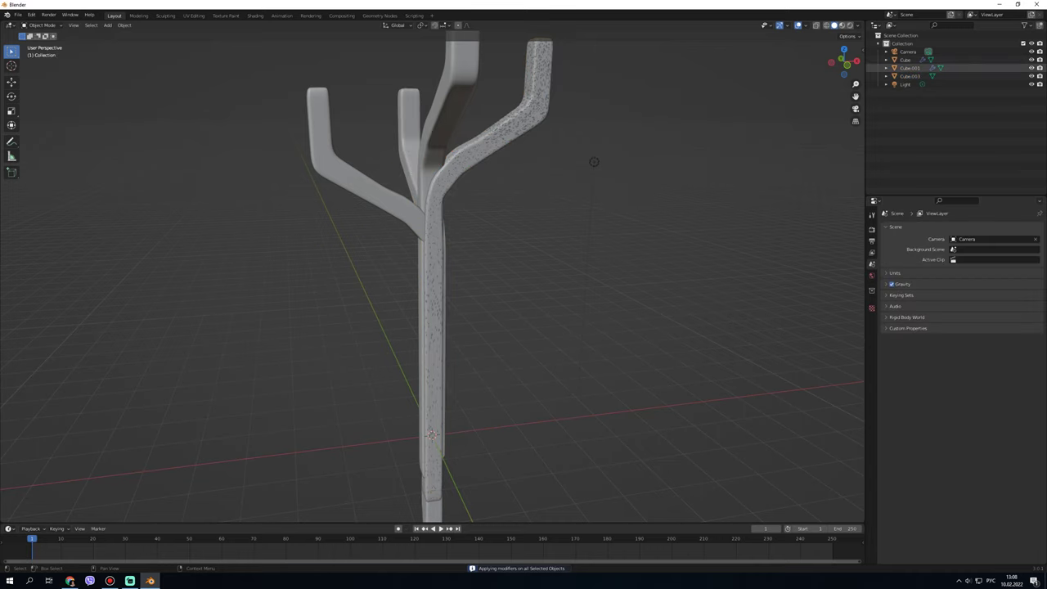
key(ctrl+z)
key(ctrl+z)
key(ctrl+z)
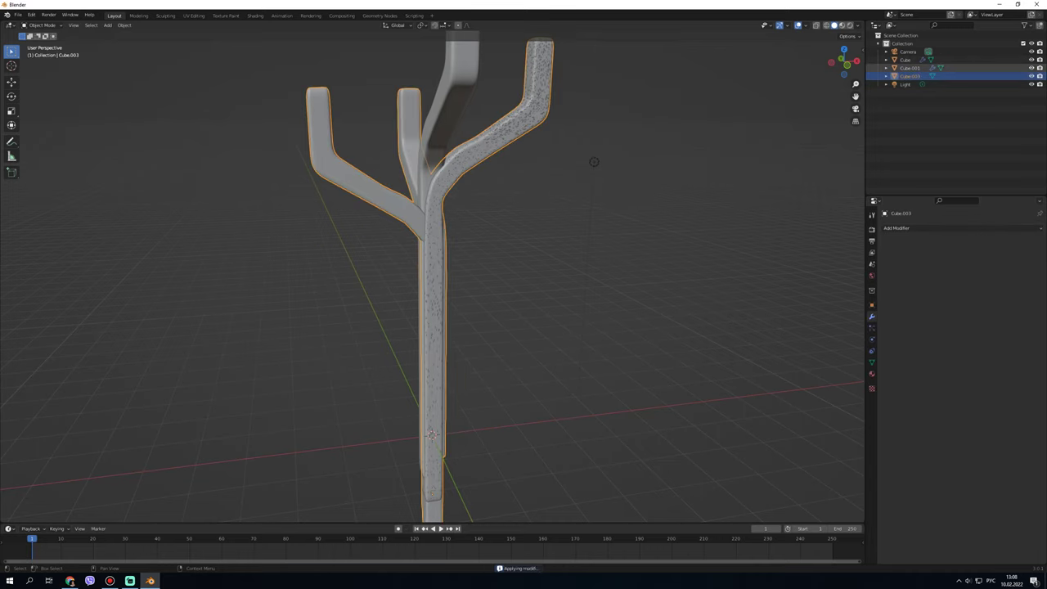
key(ctrl+z)
key(ctrl+z)
key(ctrl+z)
key(ctrl+z)
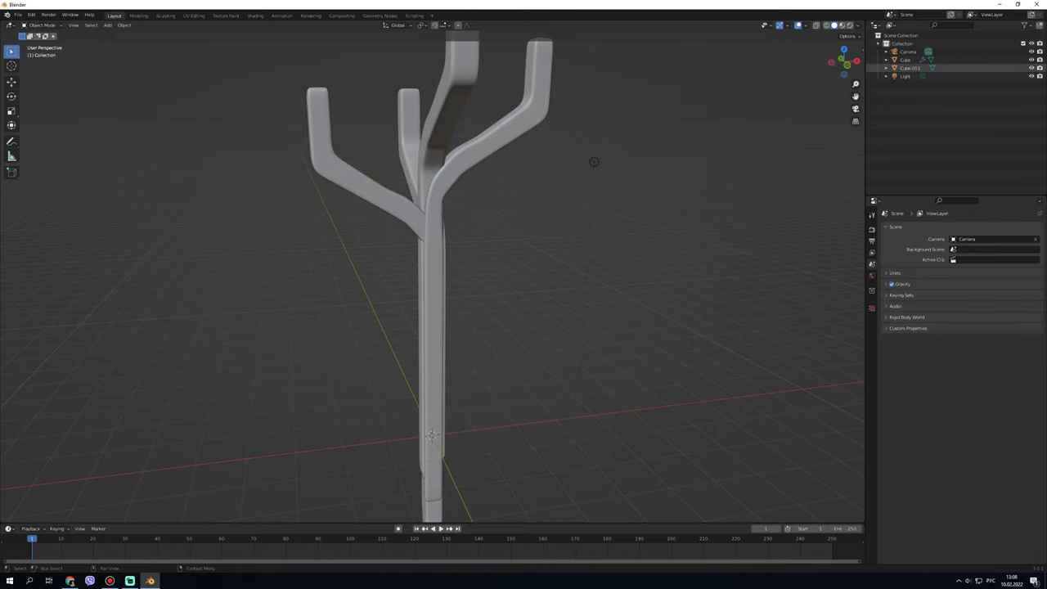
key(ctrl+z)
key(ctrl+z)
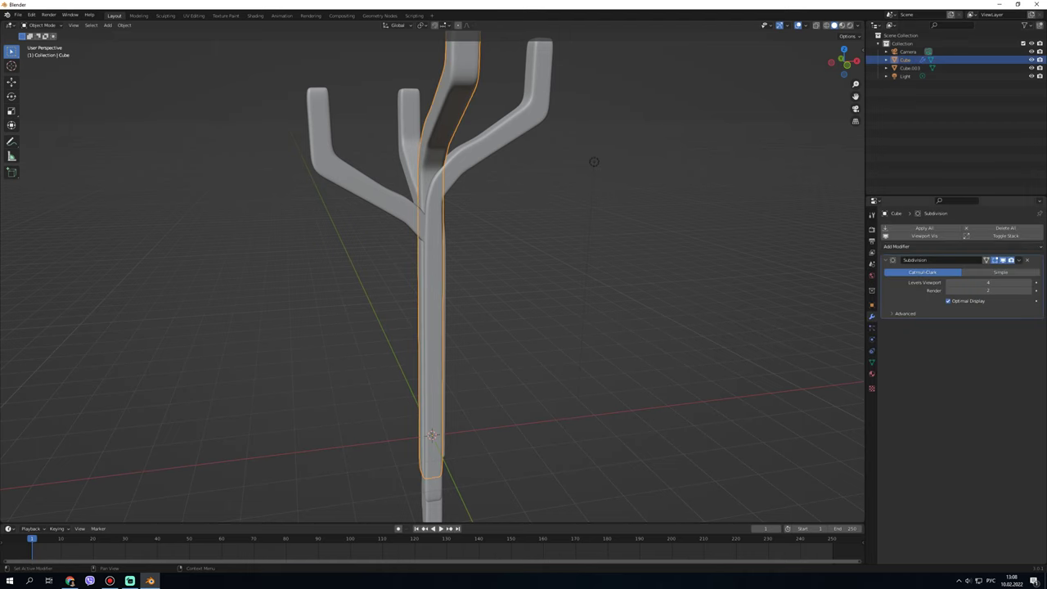
click(923, 227)
Add a Union Boolean to the Cube with Cube.003 as object and apply it.
click(898, 228)
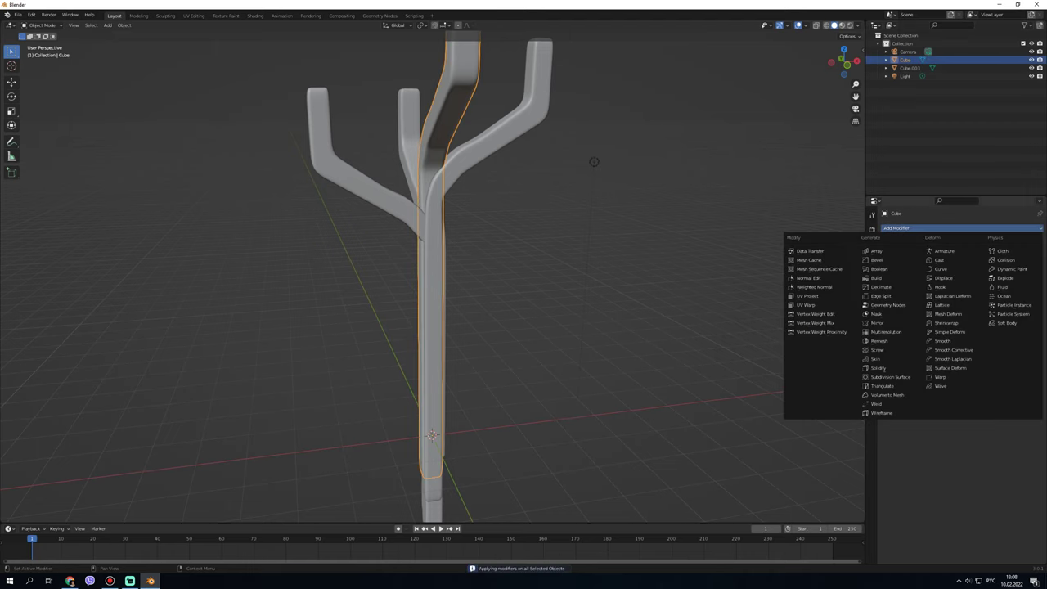
click(878, 268)
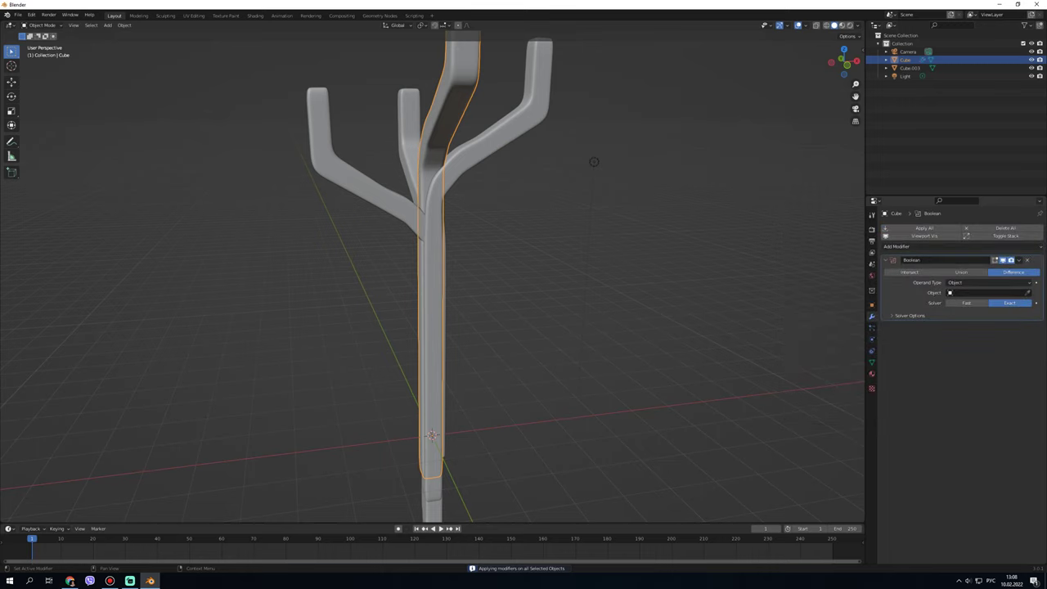
click(961, 272)
click(1028, 292)
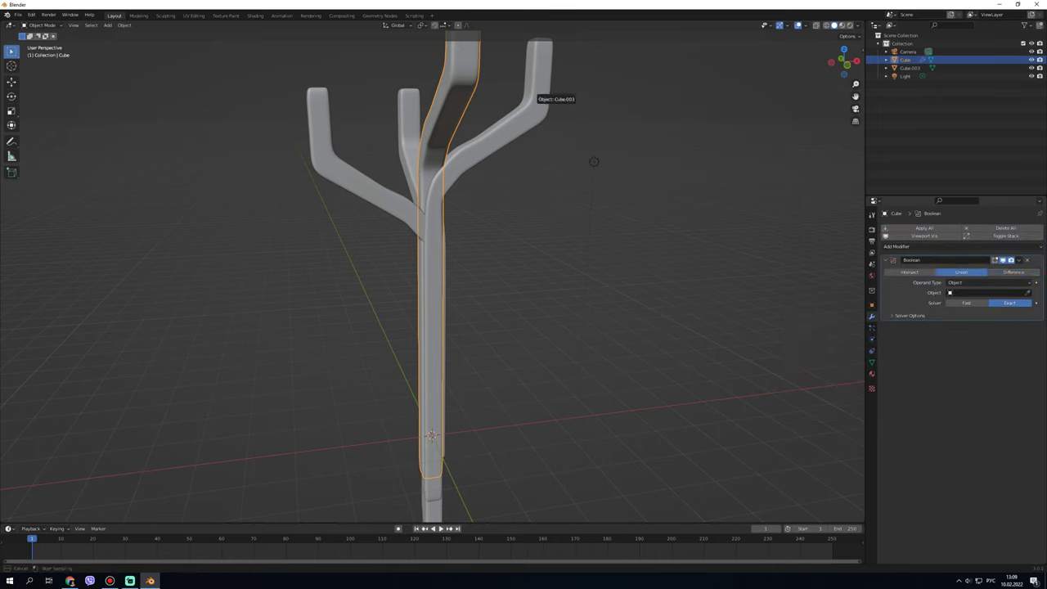
click(533, 96)
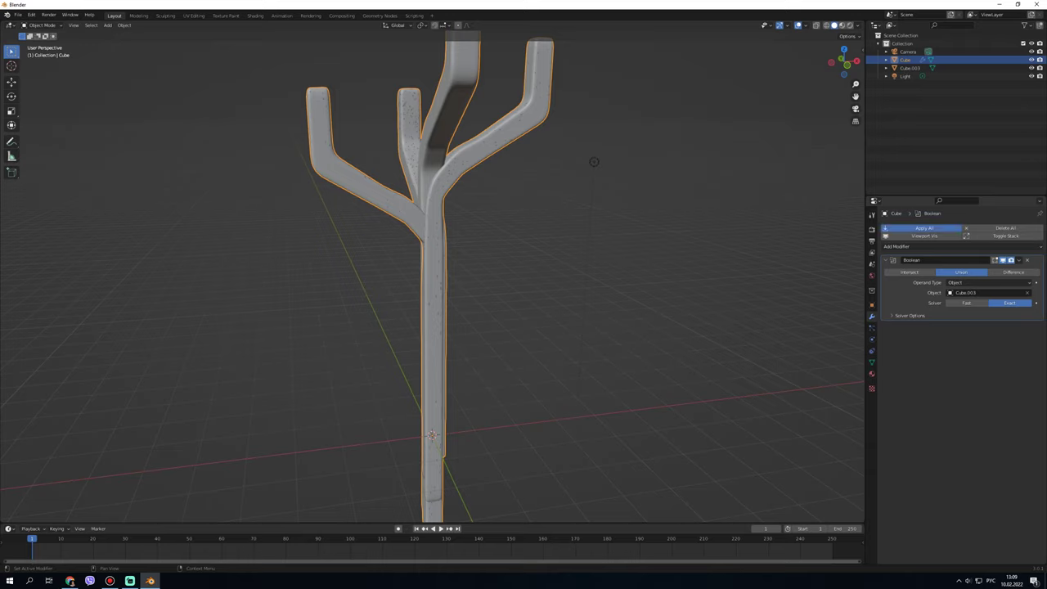
click(923, 228)
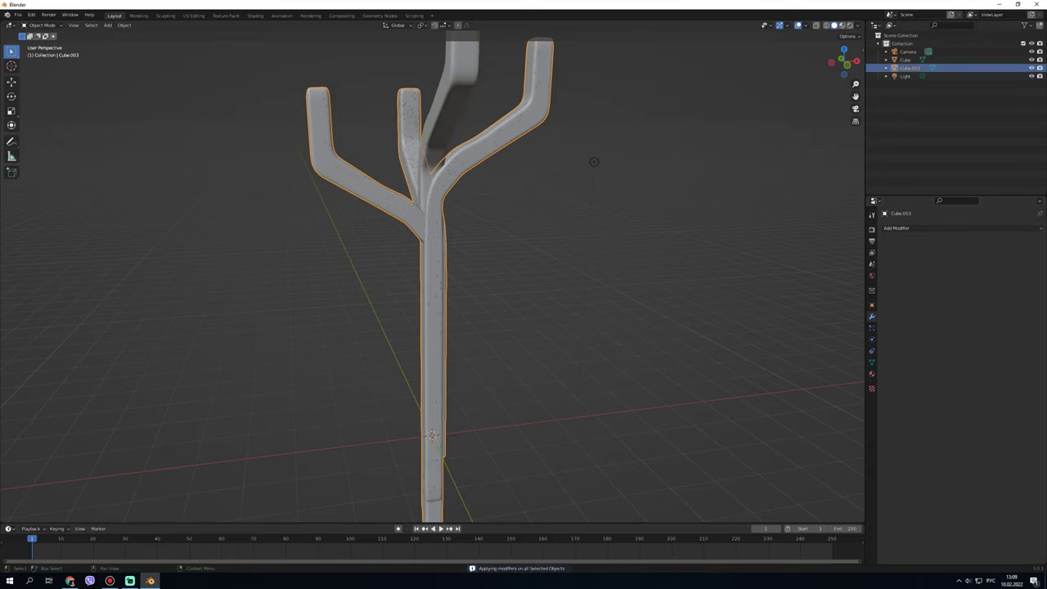
Delete Cube.003, leaving only the fused Cube tree.
key(Delete)
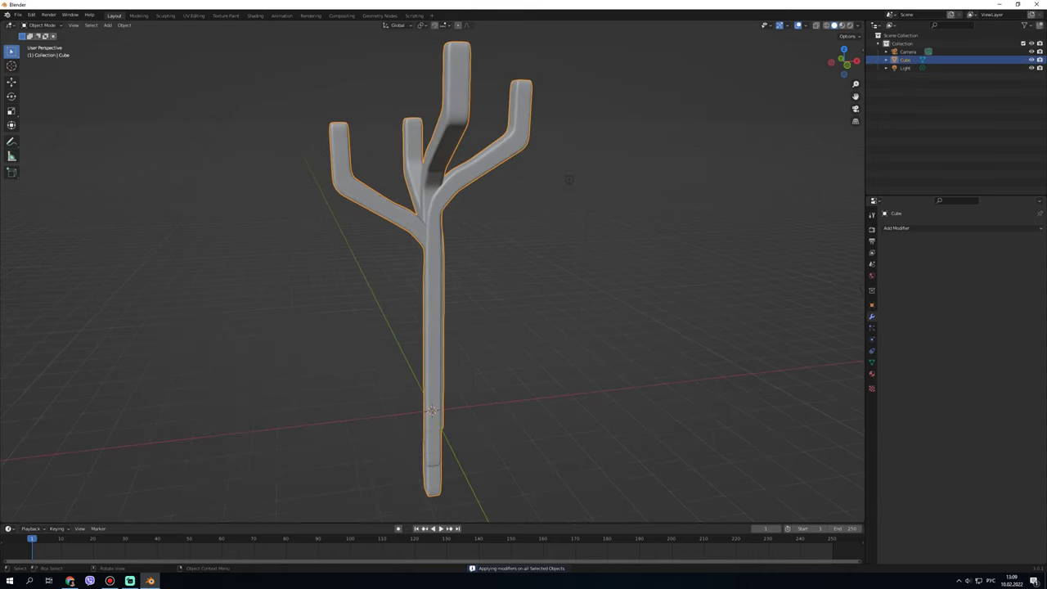
scroll(431, 278, down, 2)
mouse_move(844, 62)
mouse_down()
mouse_move(819, 66)
mouse_move(828, 64)
mouse_up()
Enter Edit Mode on the Cube and select a block of faces at the branch junction.
key(Tab)
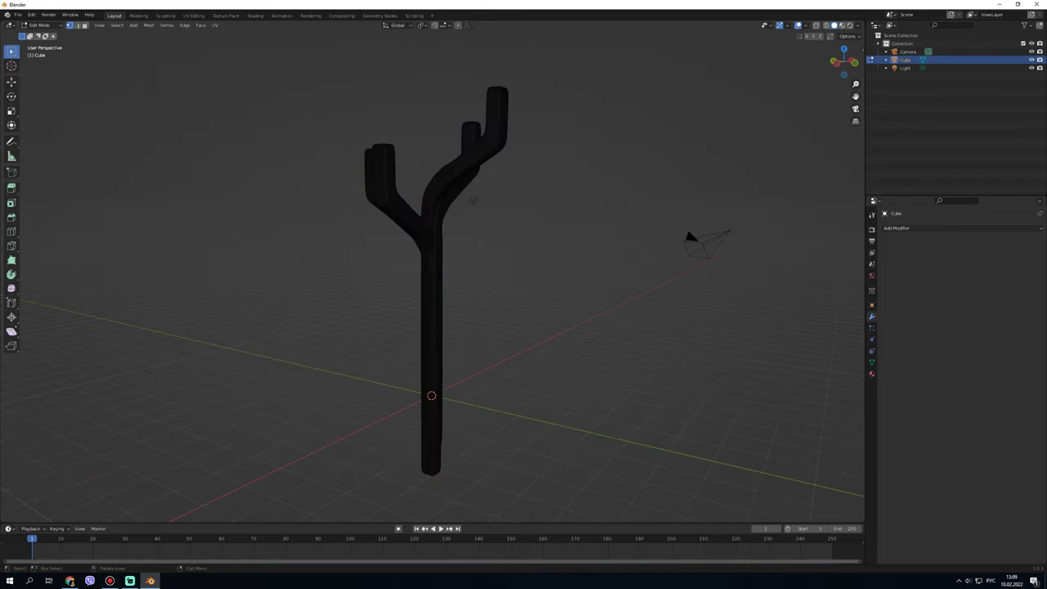
scroll(474, 199, up, 3)
scroll(491, 158, up, 2)
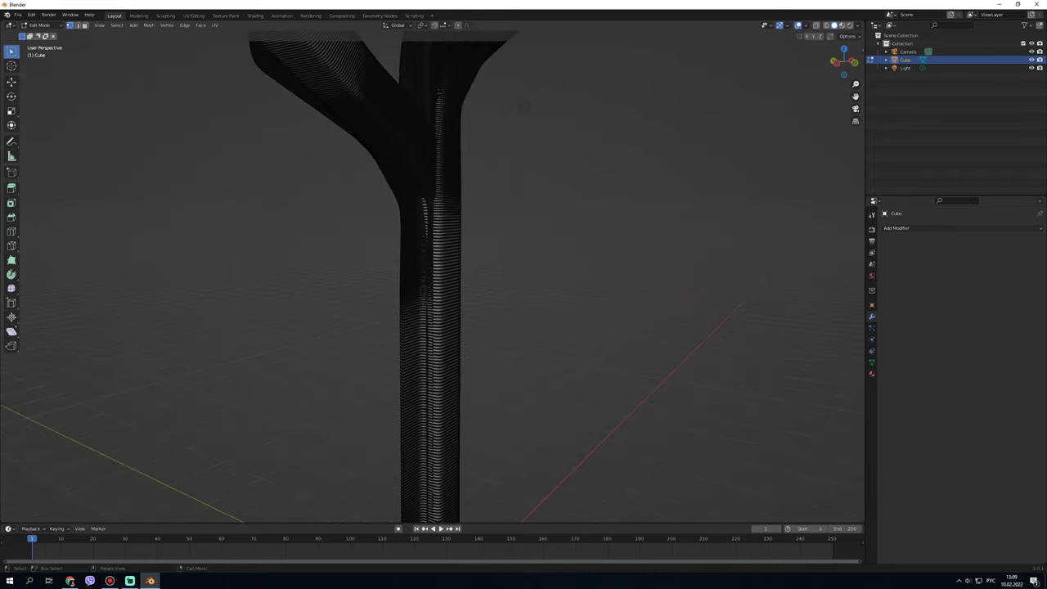
scroll(491, 159, up, 2)
drag(392, 128, 435, 150)
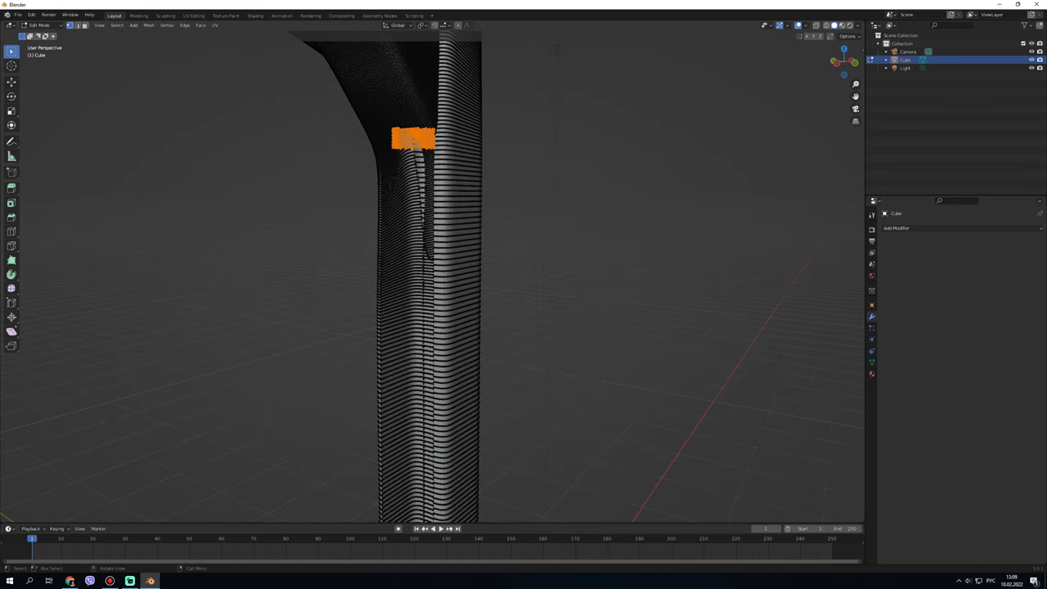
Narrow the junction selection to a thin strip with box selections.
drag(845, 62, 835, 64)
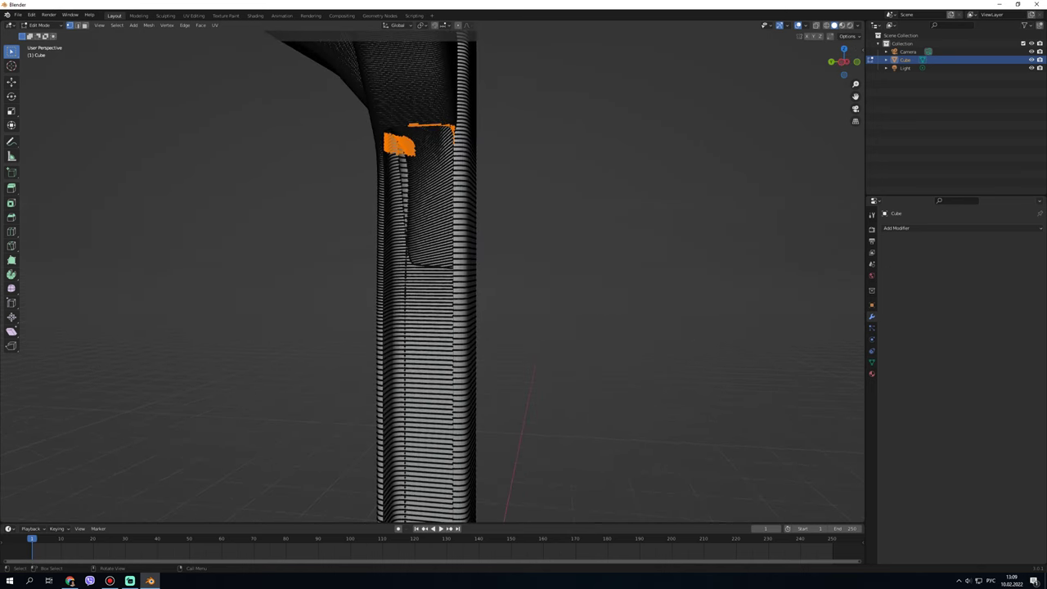
key(b)
middle_drag(375, 128, 459, 160)
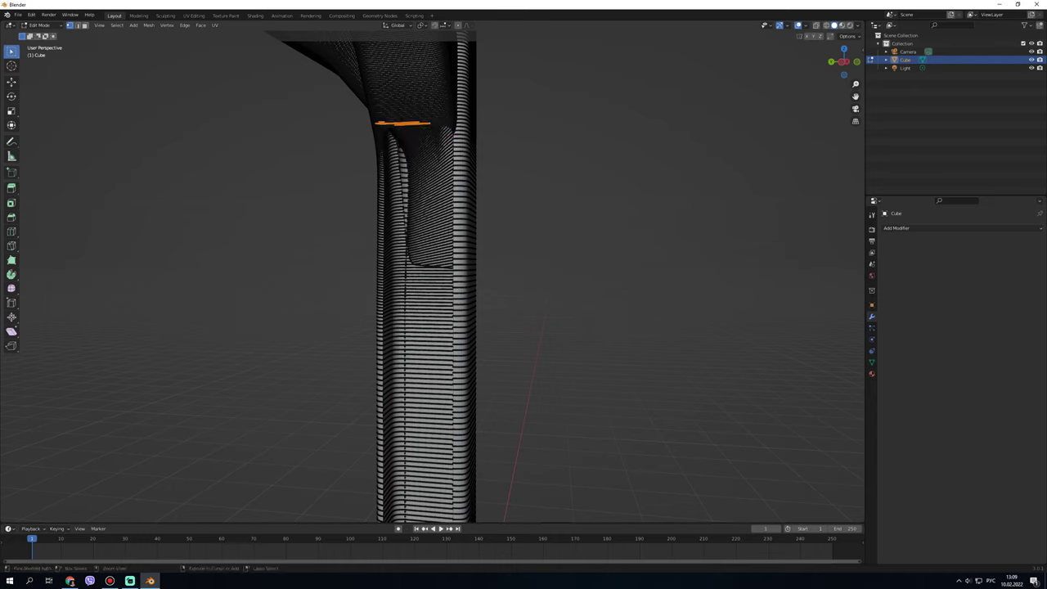
key(b)
drag(429, 117, 458, 139)
scroll(454, 135, down, 4)
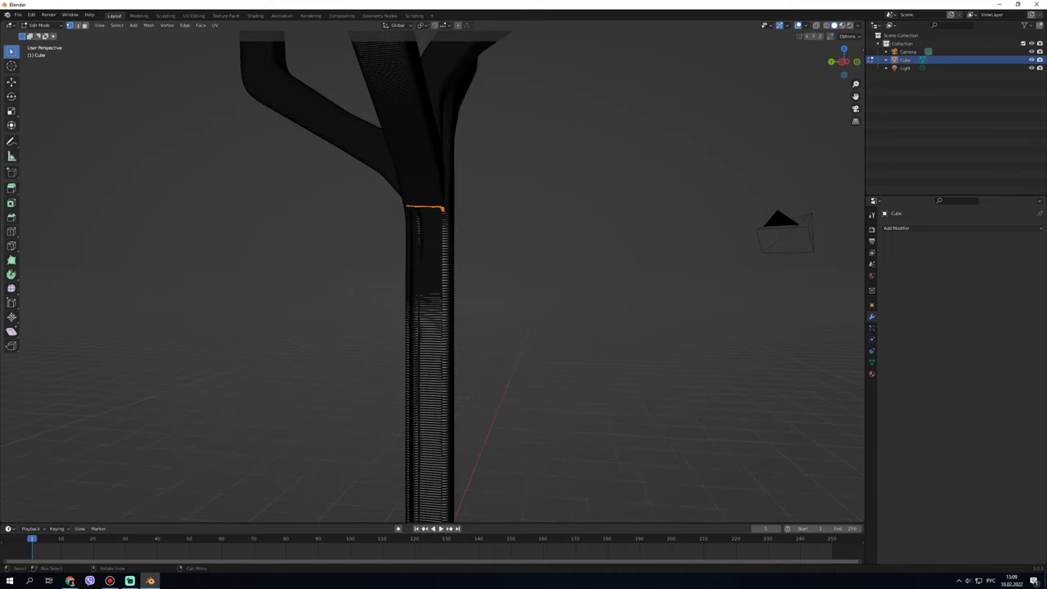
scroll(431, 278, down, 3)
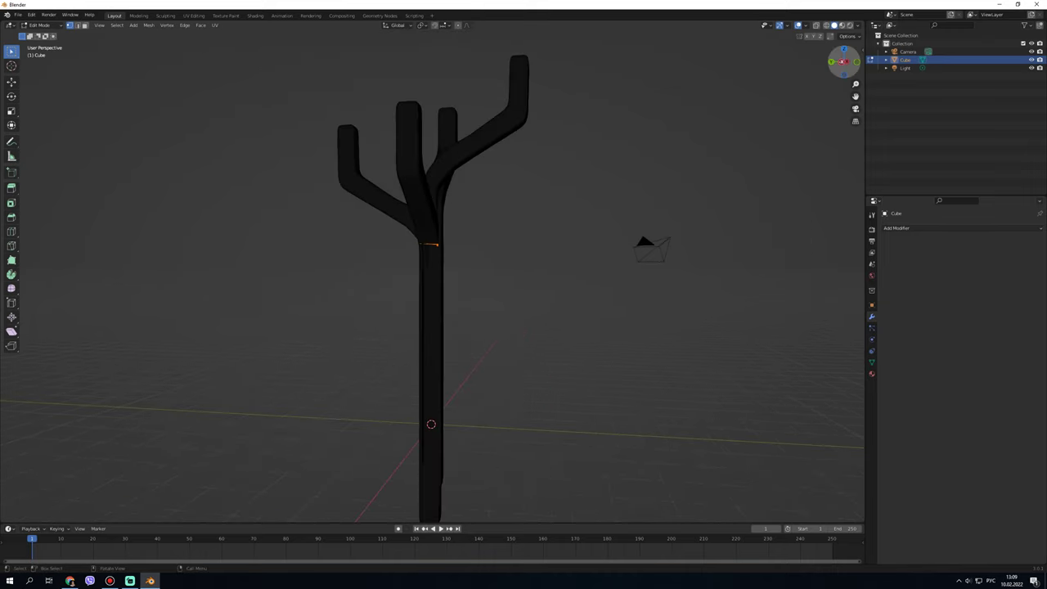
drag(856, 96, 856, 24)
middle_drag(491, 246, 524, 246)
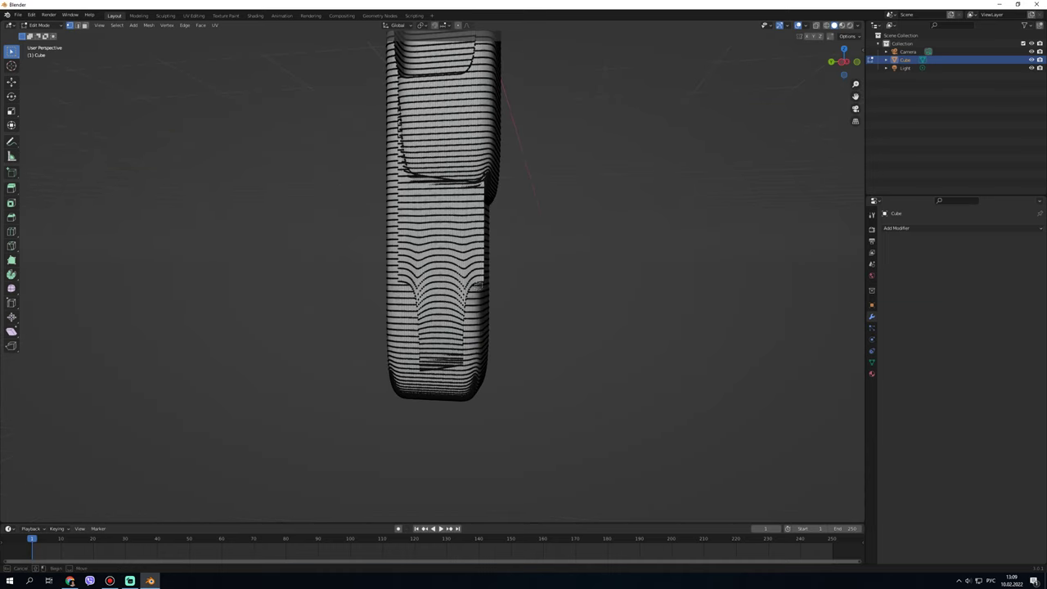
Select faces down the trunk's sides, along its bottom and left edge.
click(477, 286)
ctrl+click(468, 339)
ctrl+click(468, 365)
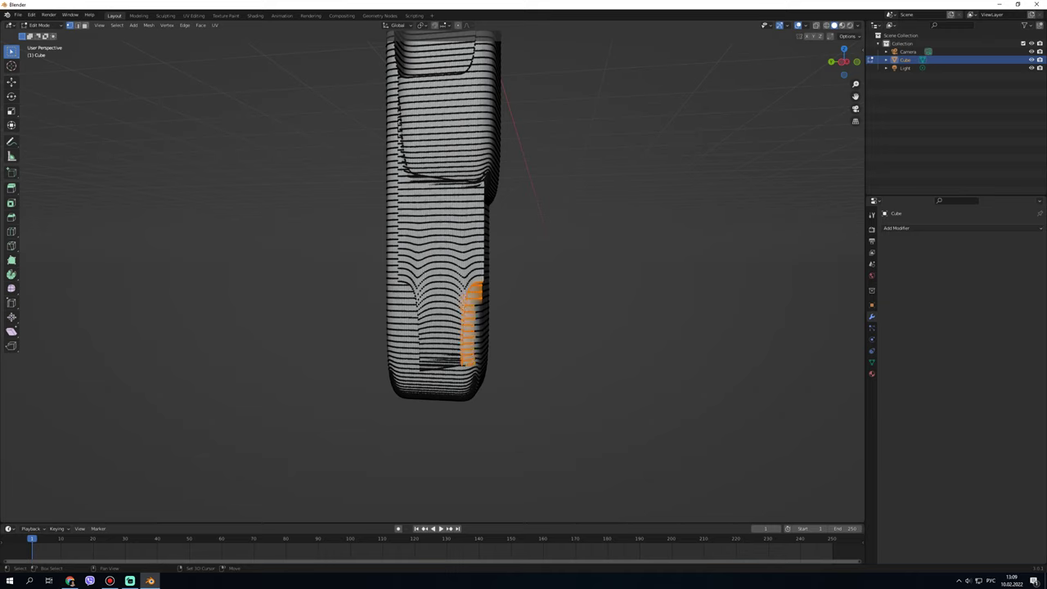
ctrl+click(420, 368)
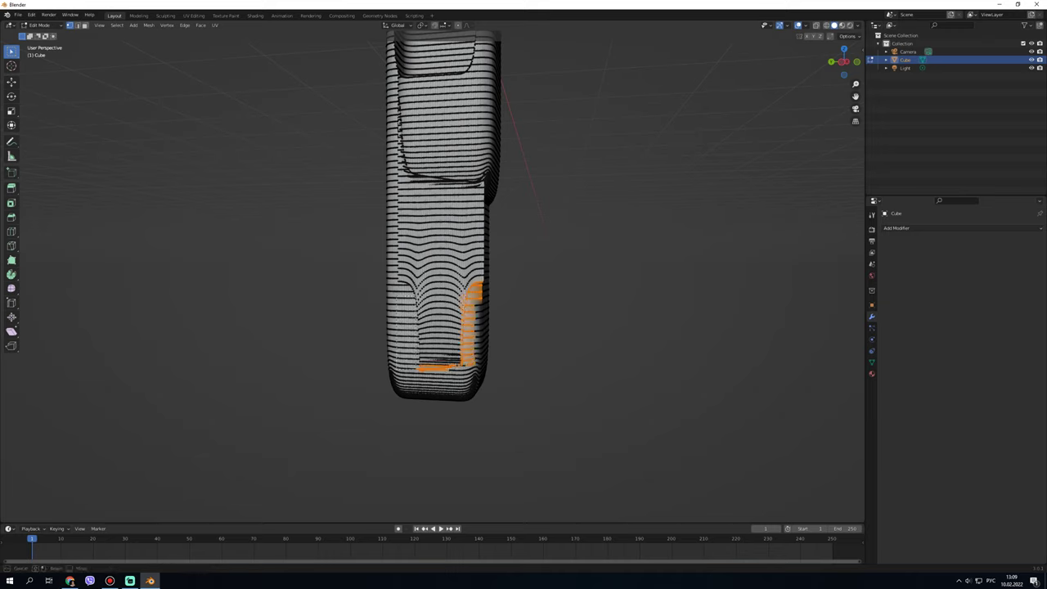
ctrl+click(401, 280)
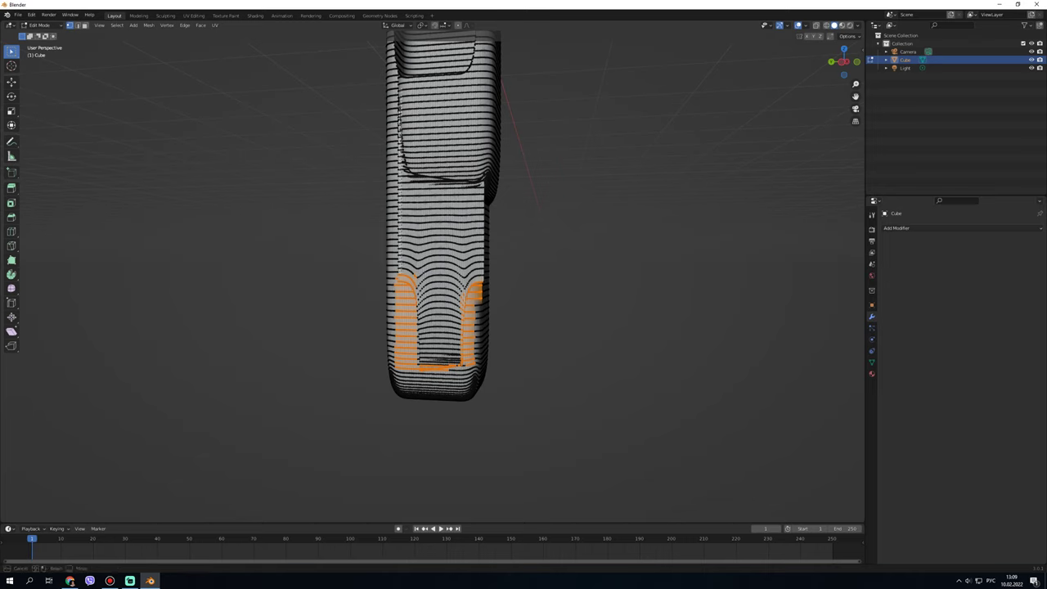
ctrl+click(398, 87)
middle_drag(443, 327, 450, 237)
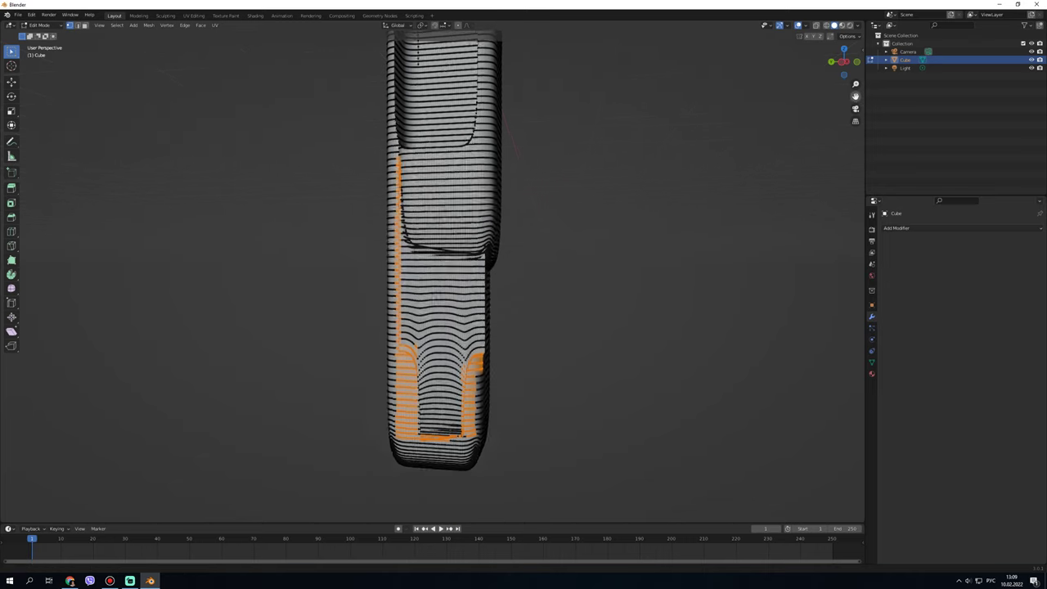
key(b)
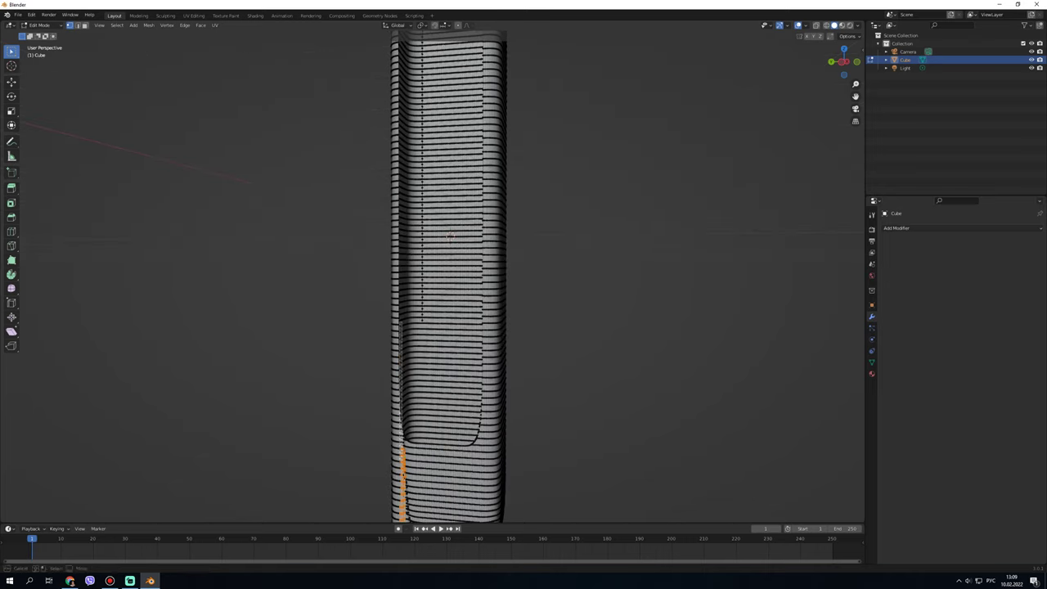
drag(395, 104, 405, 446)
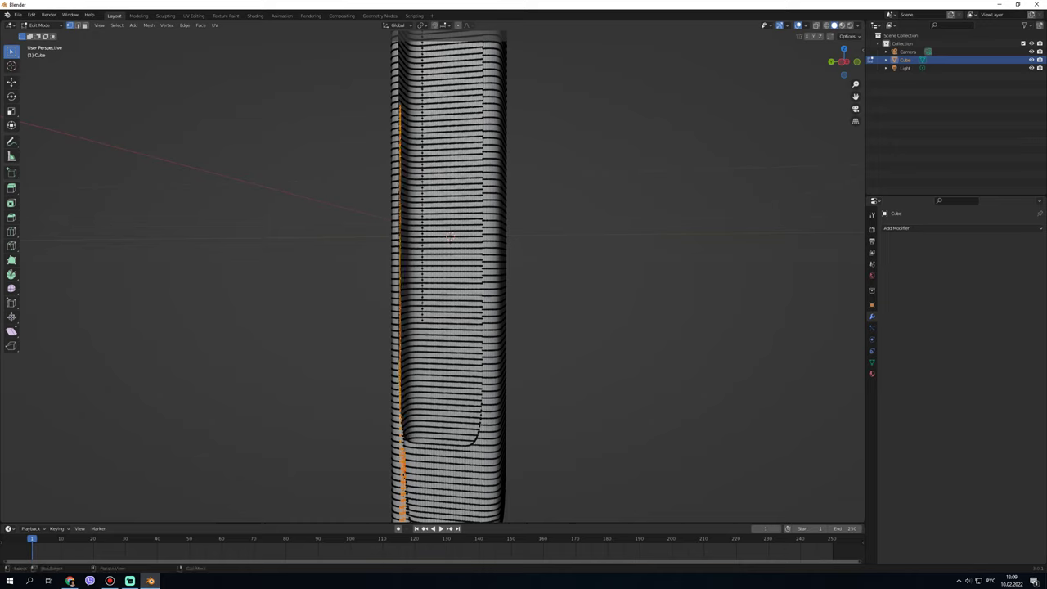
Try extruding the selected faces, undo it, and fill them instead.
key(ctrl+f)
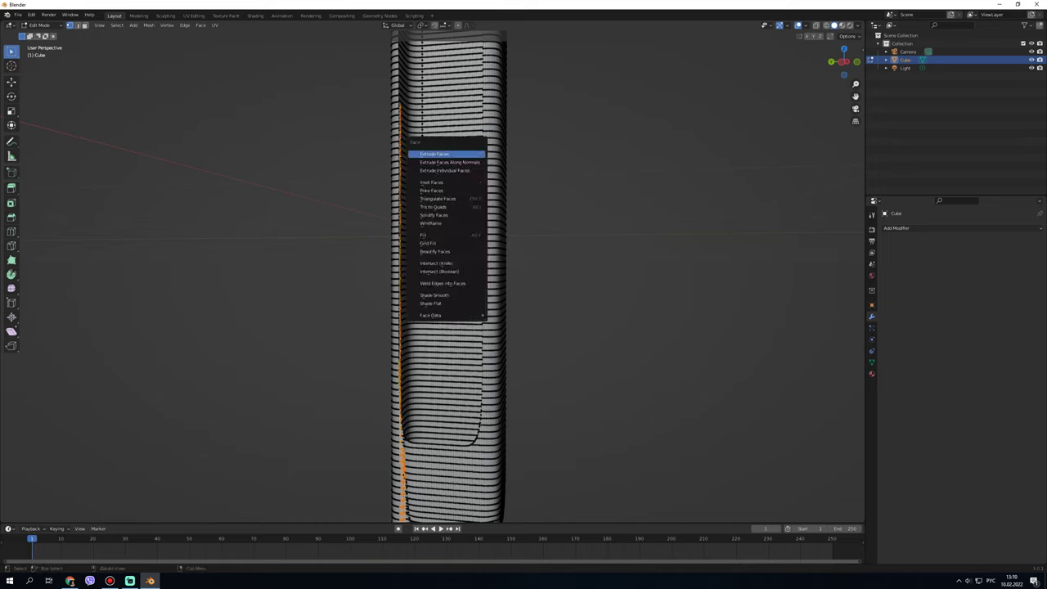
click(434, 154)
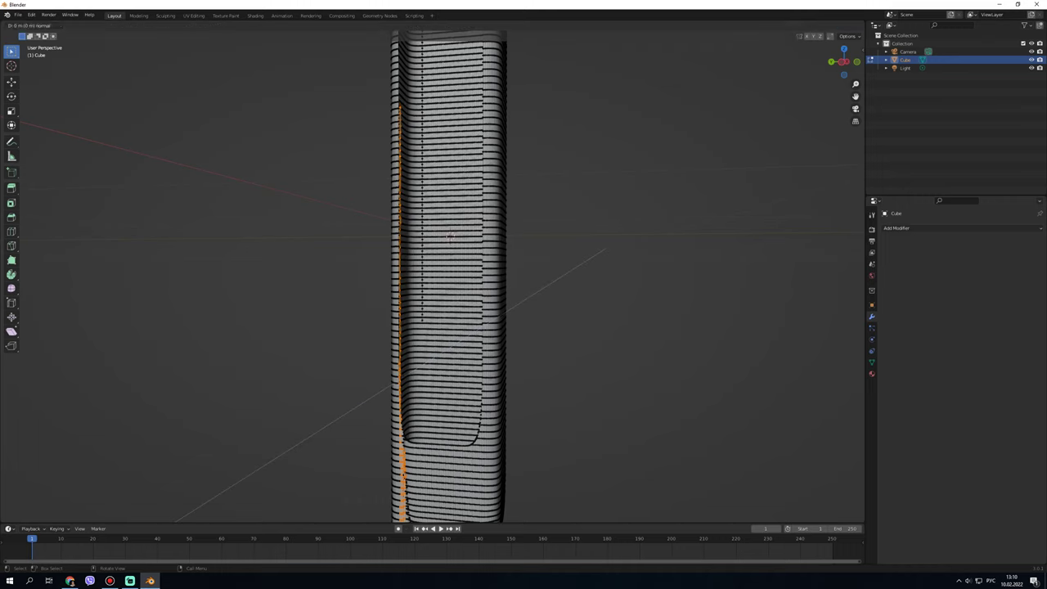
click(450, 235)
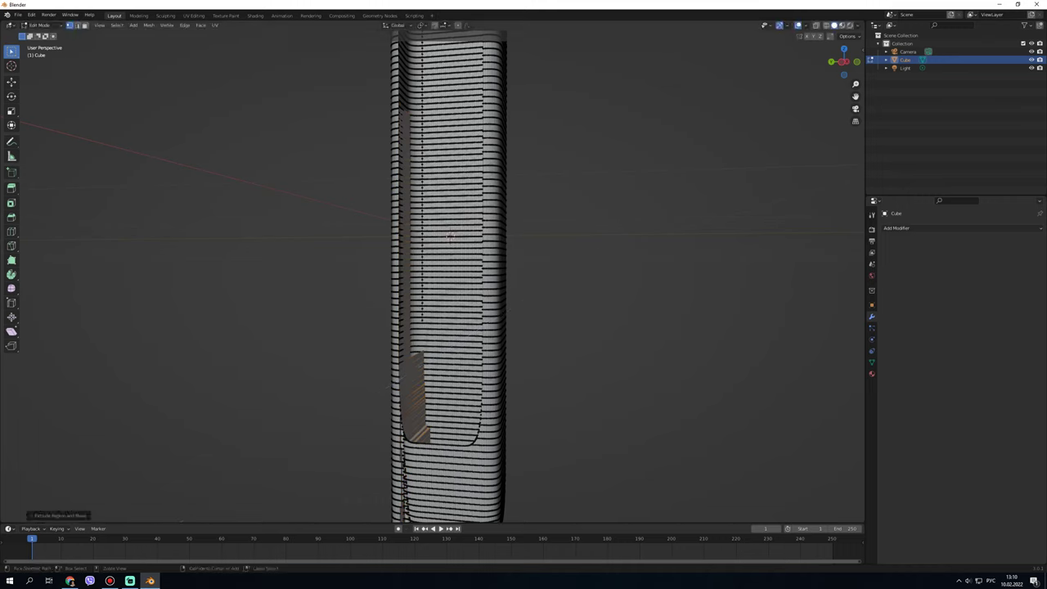
key(ctrl+z)
key(ctrl+f)
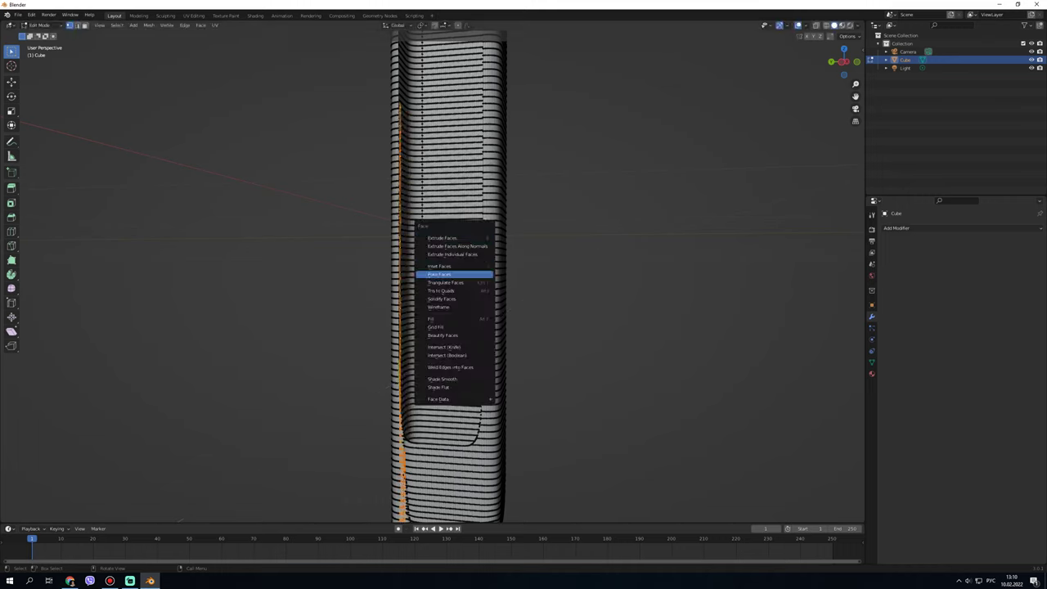
click(442, 318)
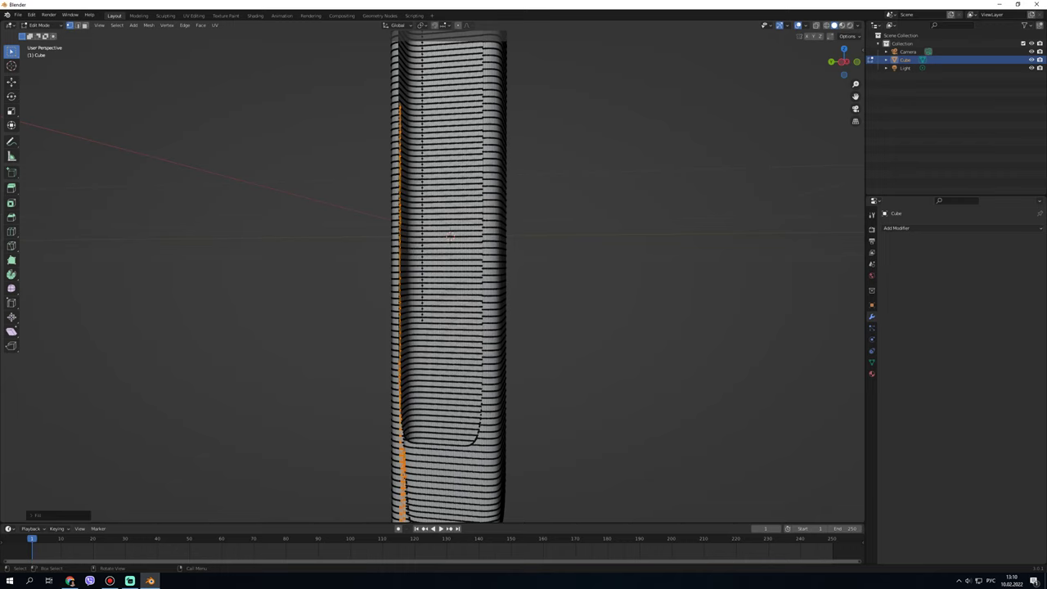
Select the strip of faces along the trunk's right edge and bottom.
shift+click(486, 143)
shift+click(491, 237)
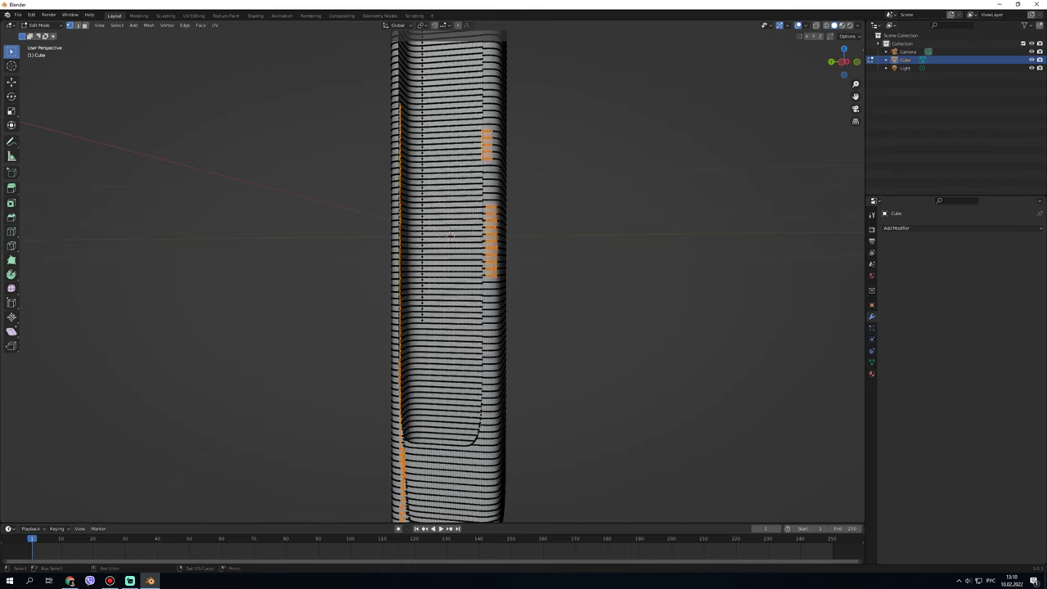
key(b)
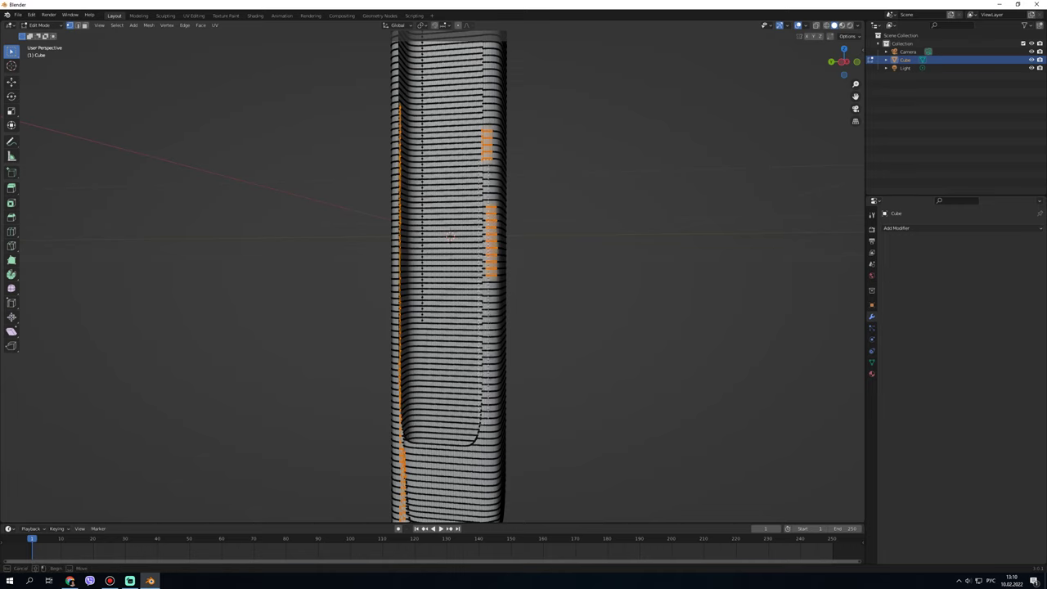
mouse_move(478, 122)
mouse_down()
mouse_move(494, 427)
mouse_move(477, 455)
mouse_up()
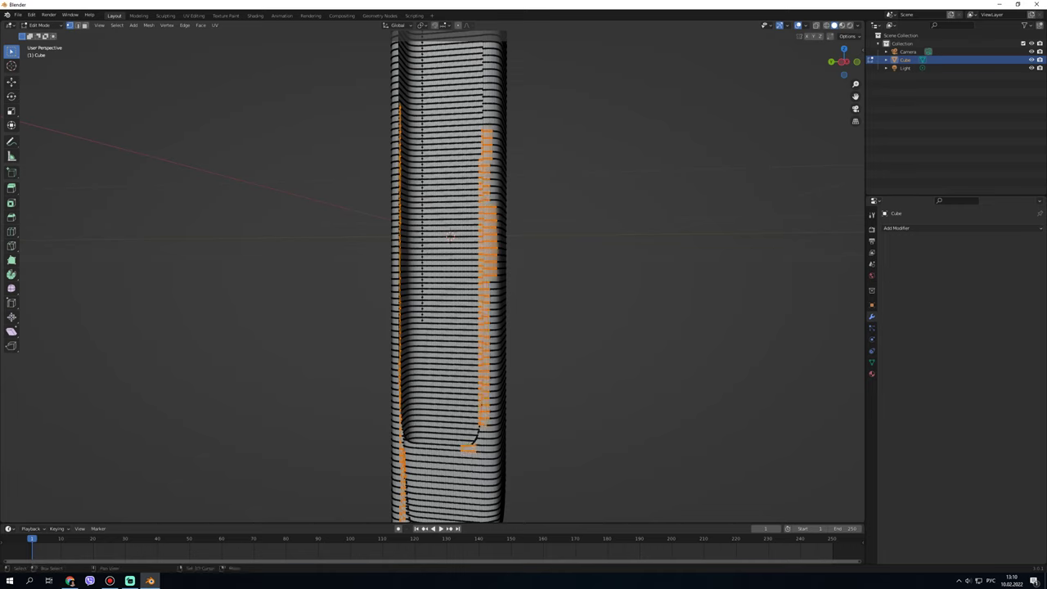
drag(489, 415, 468, 448)
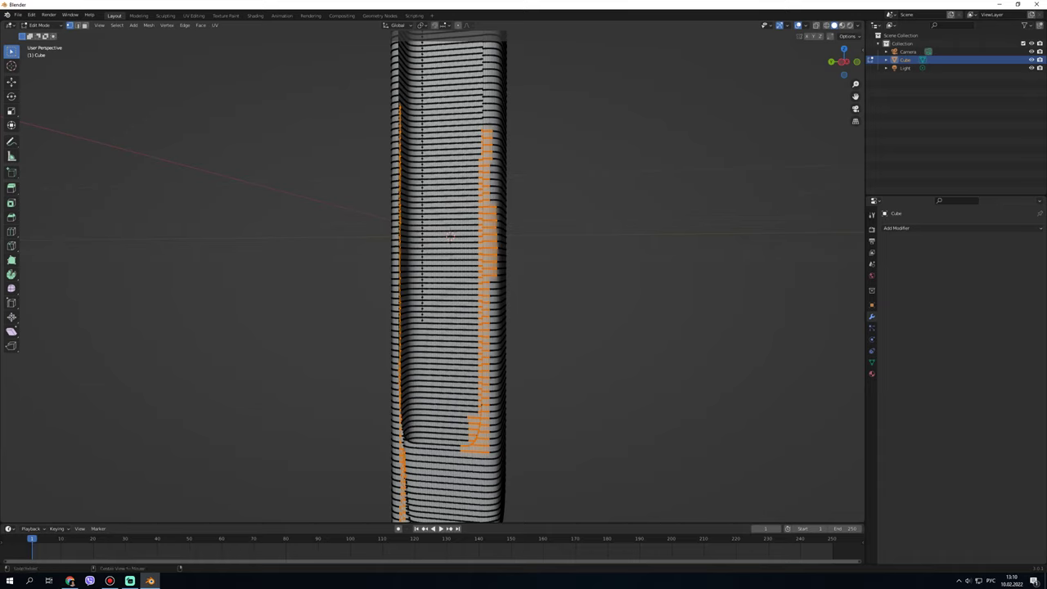
shift+click(482, 268)
key(f)
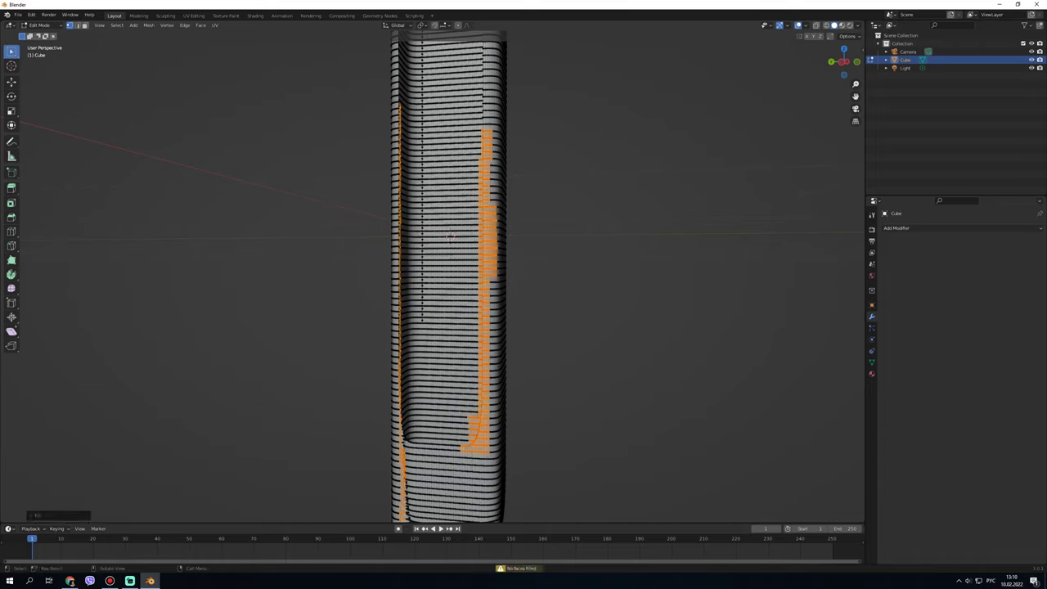
key(alt+z)
Select the column's left vertical edge loop and try filling it, which fills nothing.
drag(843, 62, 844, 63)
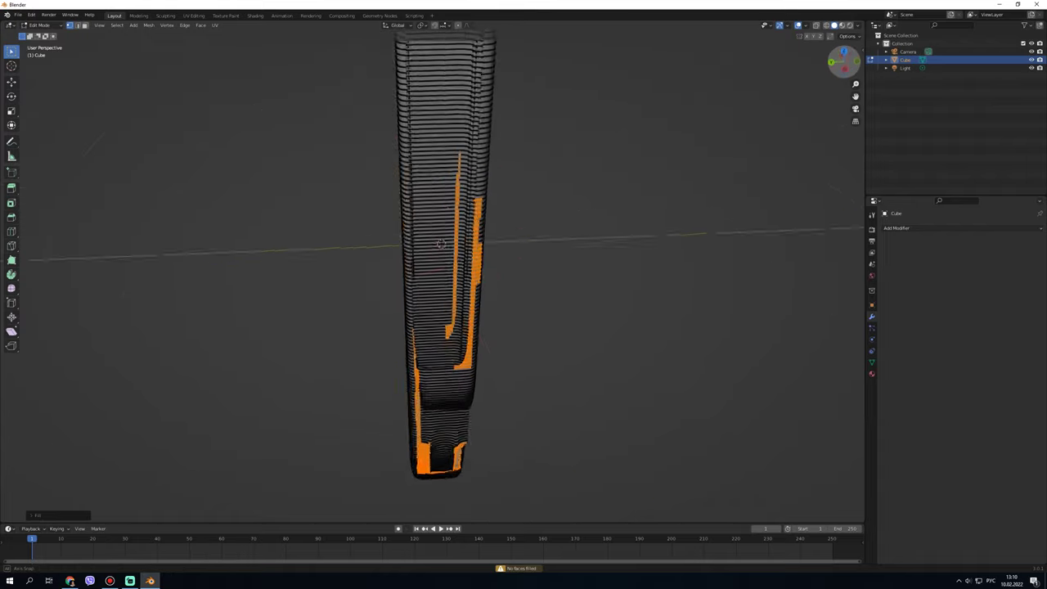
drag(843, 63, 843, 62)
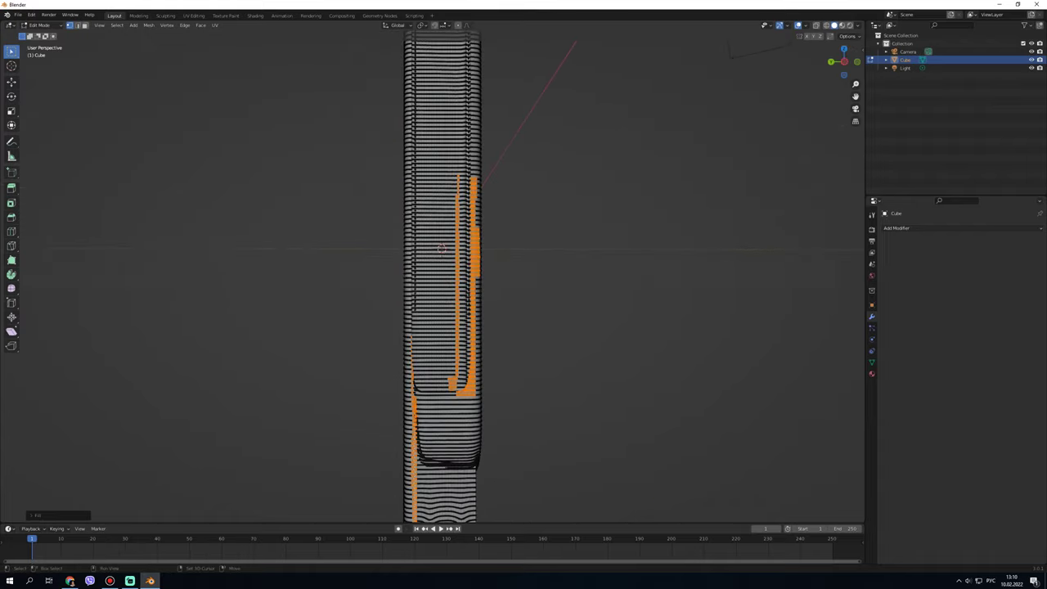
alt+shift+click(413, 196)
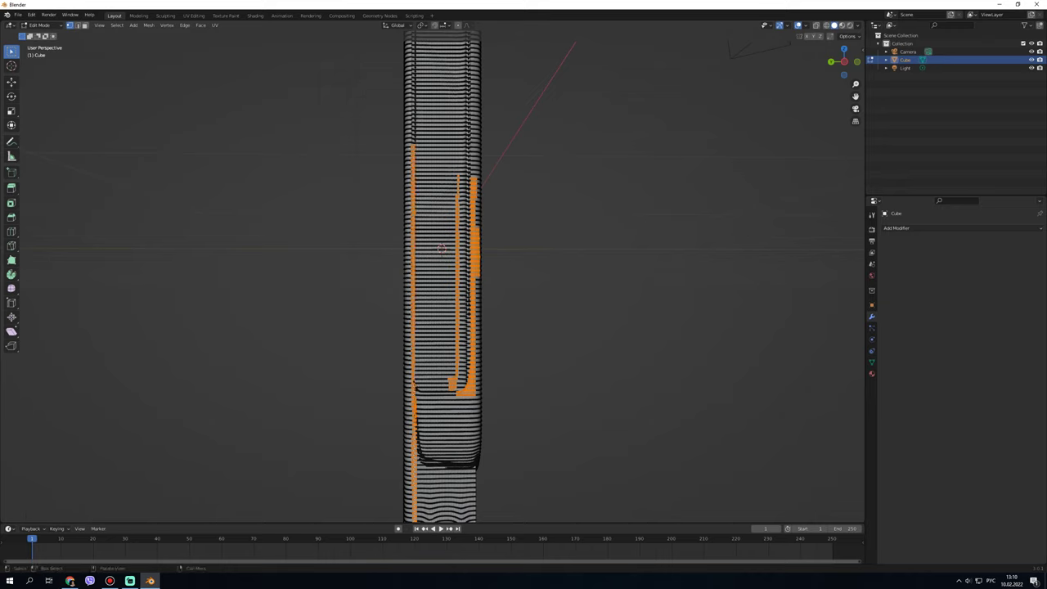
key(alt+f)
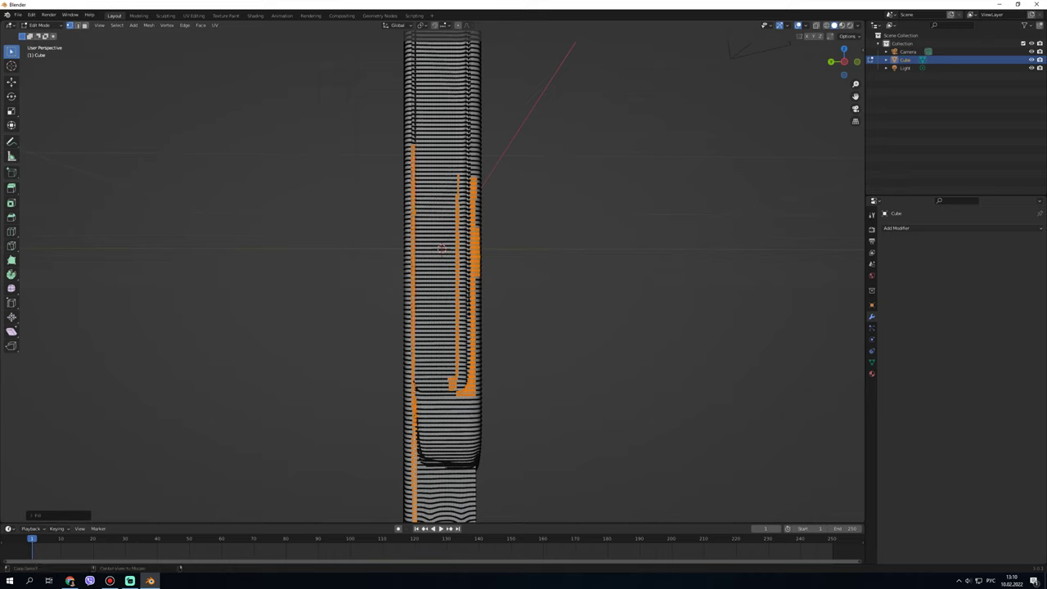
key(alt+f)
Return to Object Mode, then zoom out and orbit until the whole four-pronged stand is framed.
key(Tab)
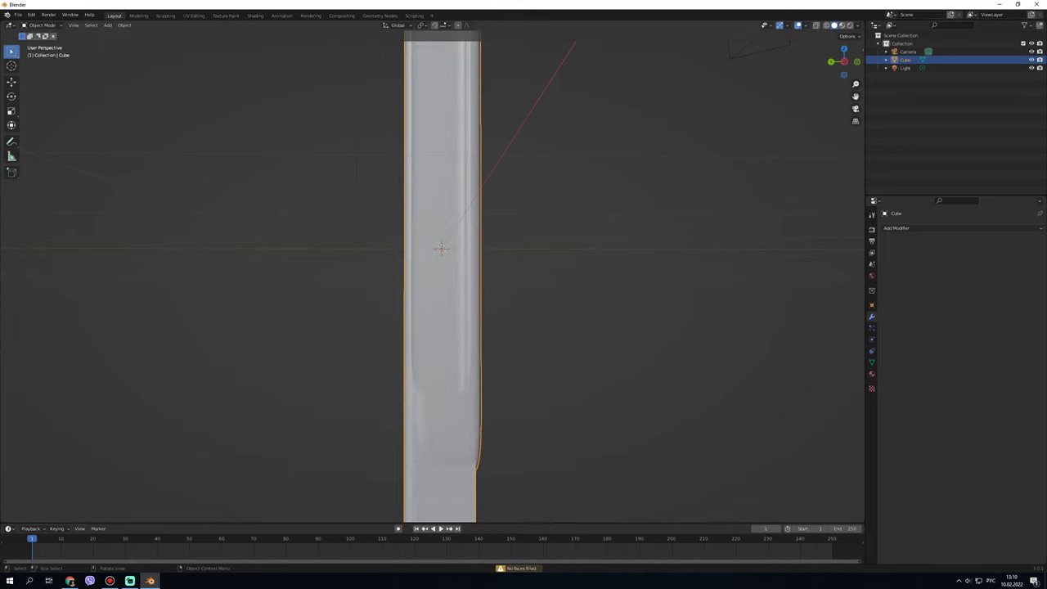
mouse_move(842, 59)
mouse_down()
mouse_move(828, 64)
mouse_move(844, 62)
mouse_up()
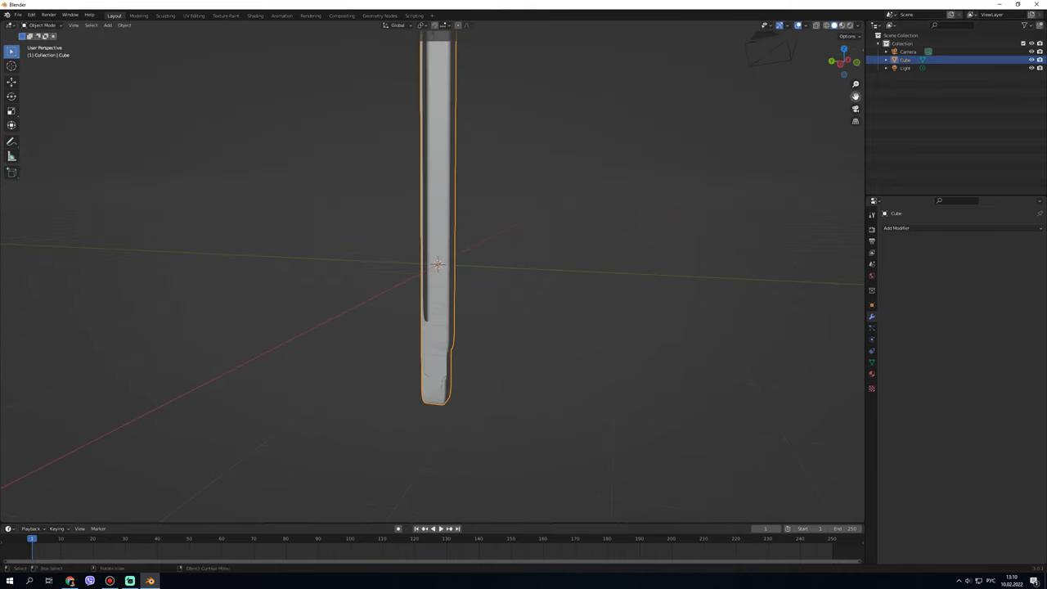
scroll(856, 95, down, 5)
middle_drag(622, 270, 573, 278)
drag(843, 58, 838, 63)
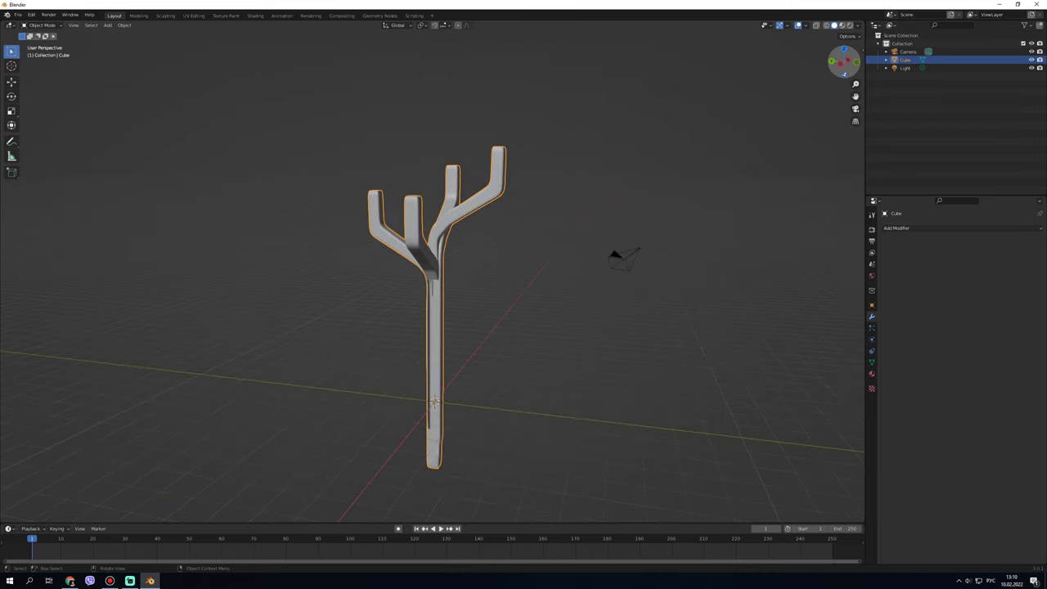
Add a new cube mesh, replacing an accidentally added plane.
key(shift+a)
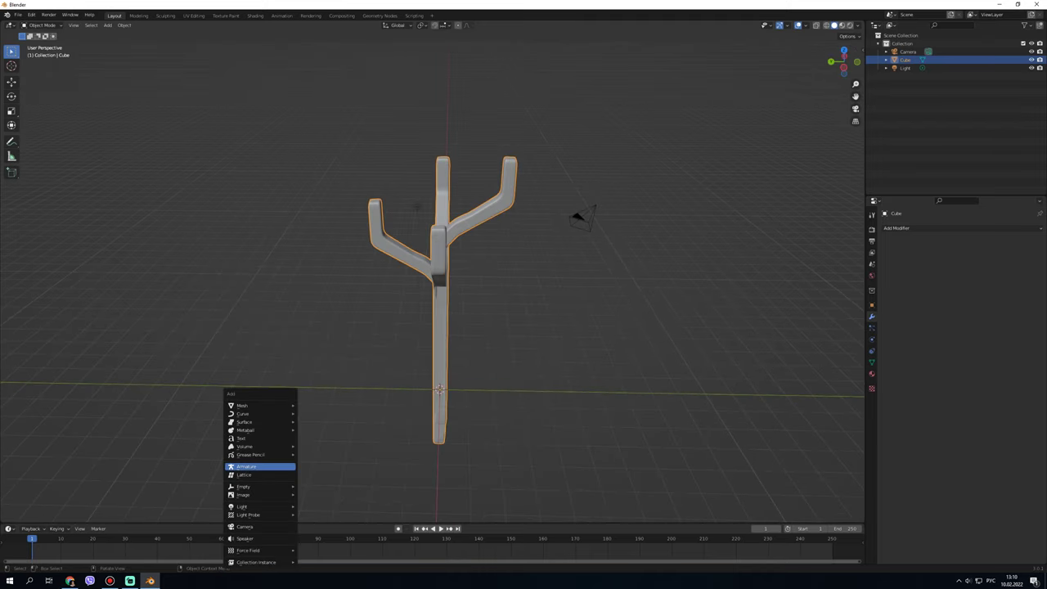
click(324, 405)
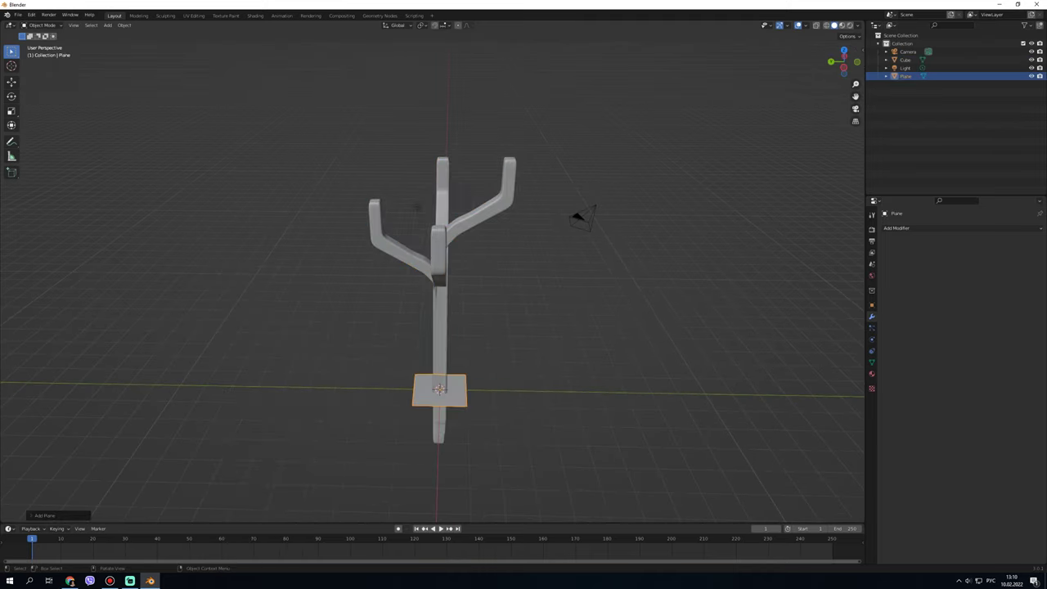
key(ctrl+z)
key(shift+a)
click(401, 411)
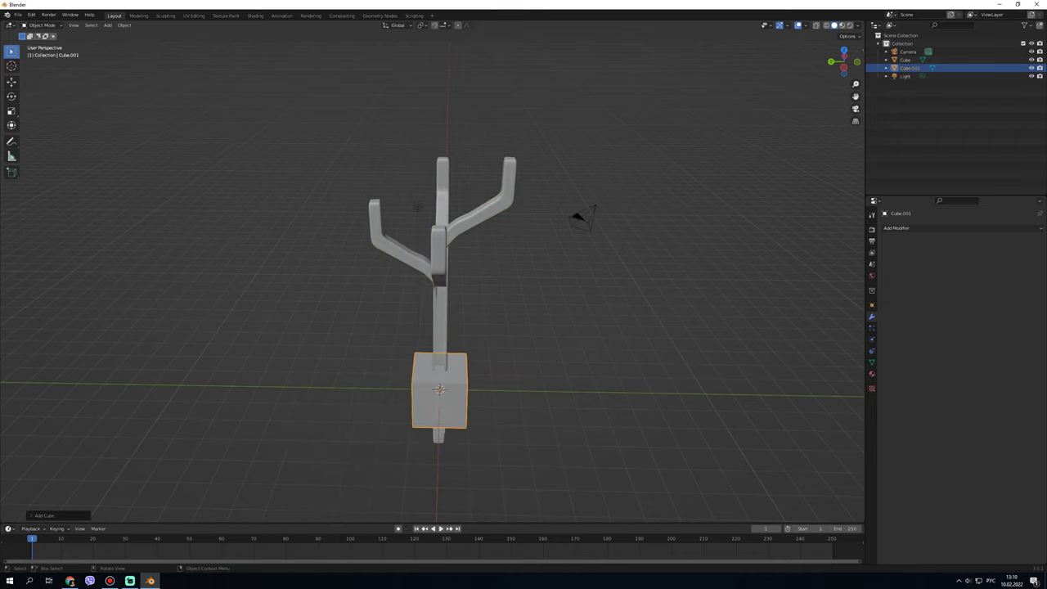
Move the new cube up along Z and along X so it sits above the prongs.
key(g)
key(z)
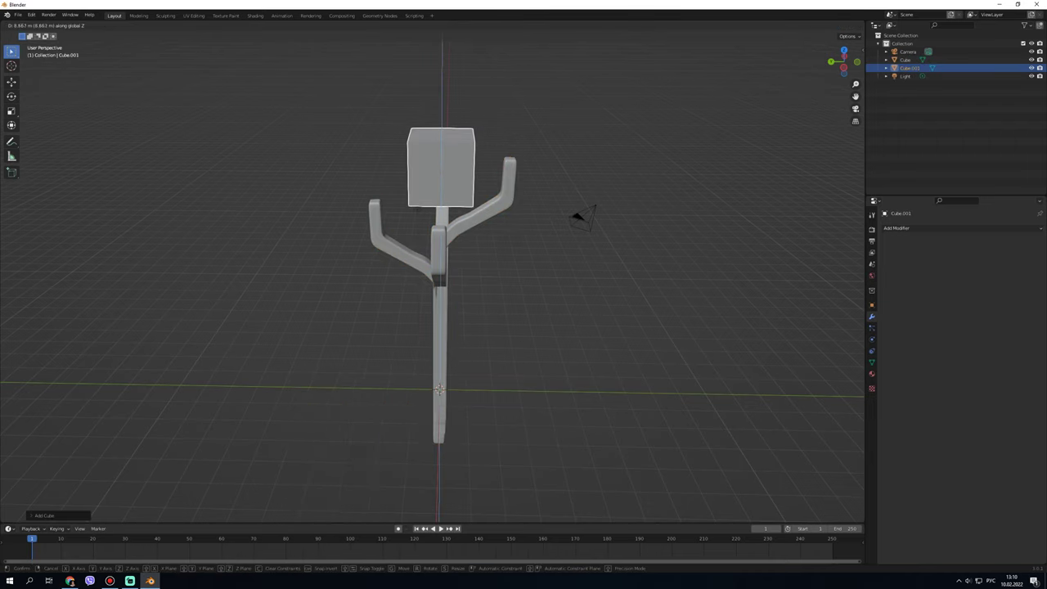
key(Return)
drag(843, 62, 843, 63)
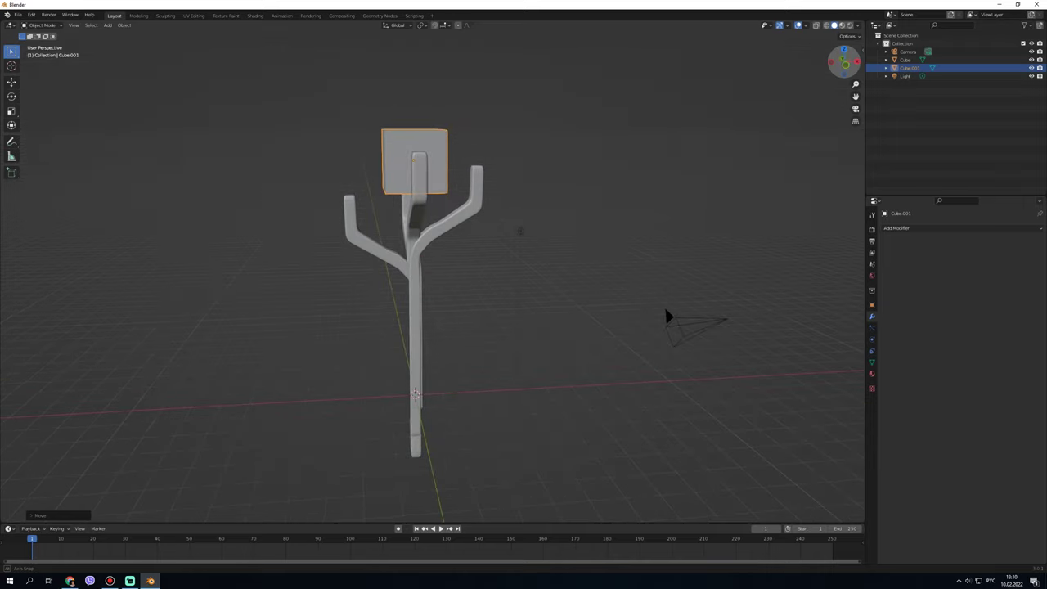
key(g)
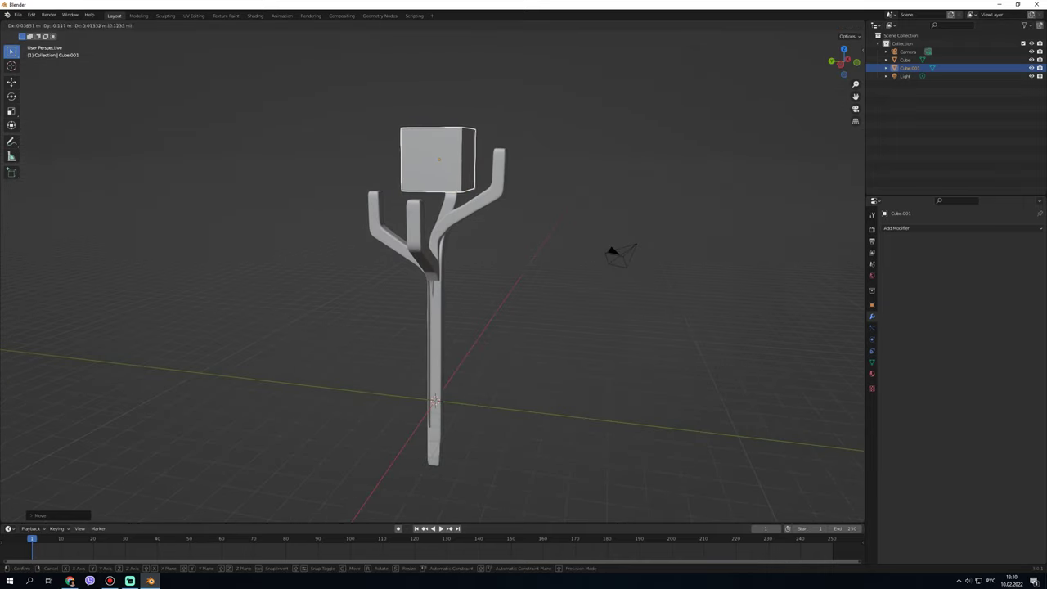
key(x)
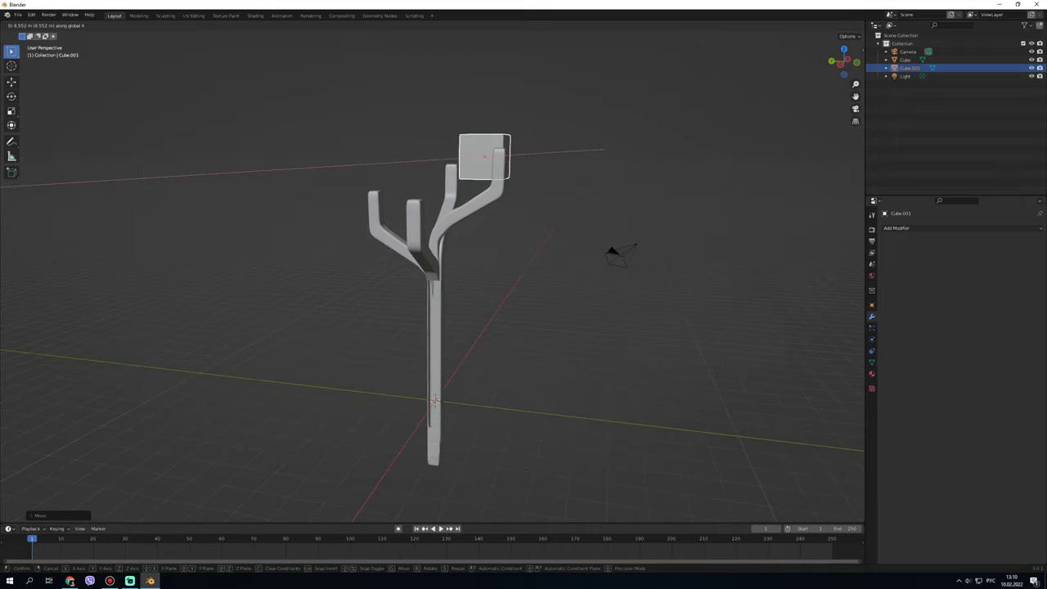
key(Return)
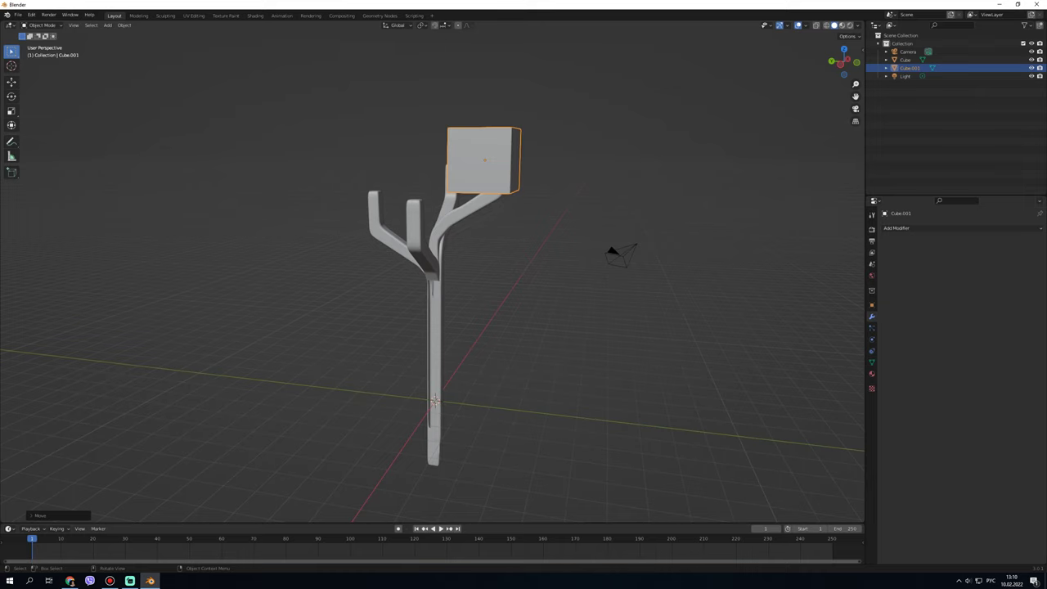
Stretch the cube along Y into a wide flat slab, then enter Edit Mode.
key(s)
key(y)
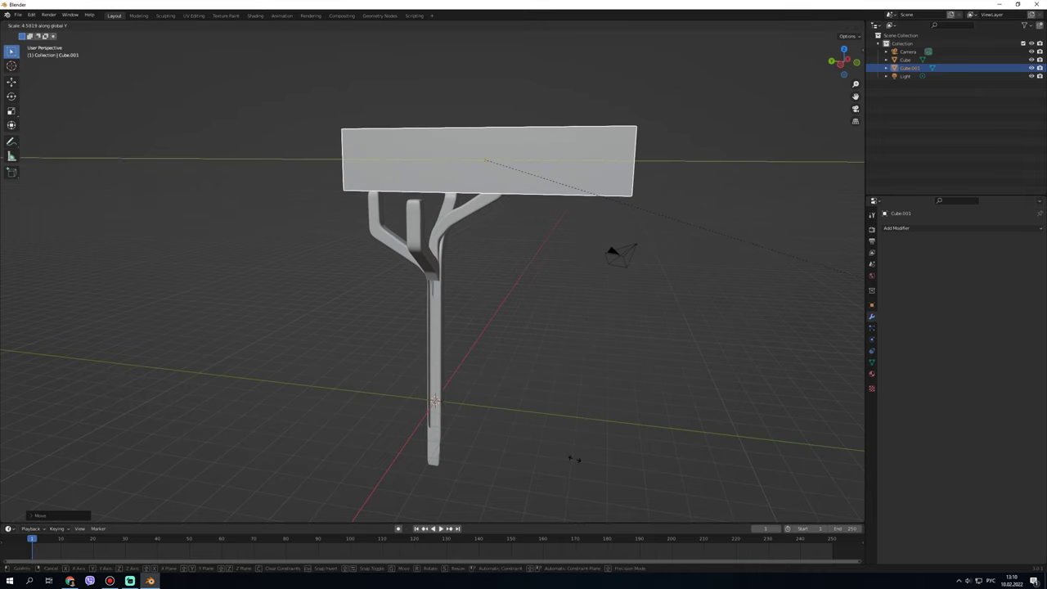
key(Return)
key(Tab)
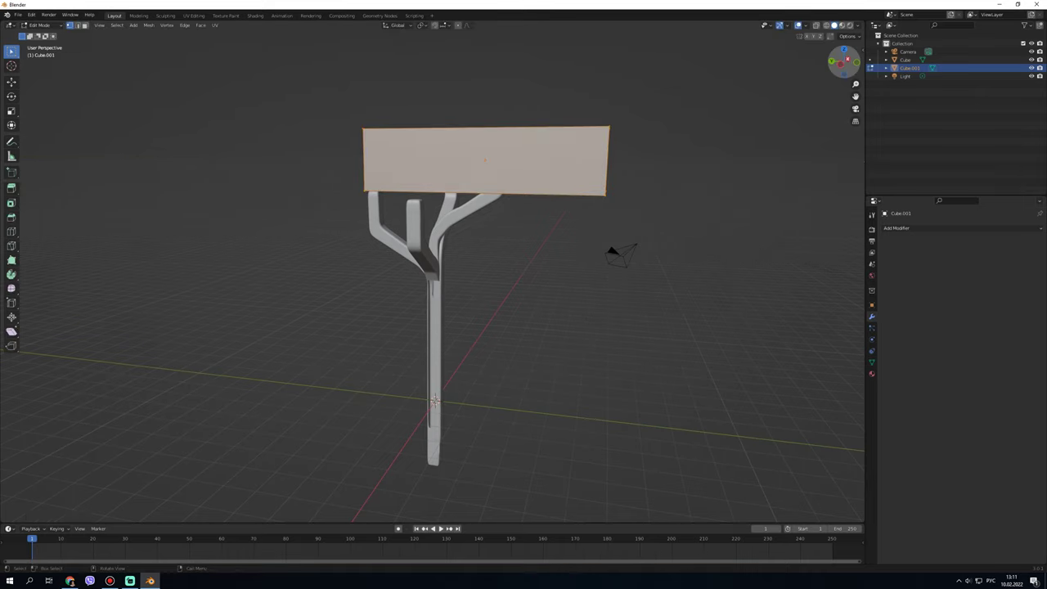
Bevel the slab's front edge, raising segments to 6 and widening it.
middle_drag(507, 279, 459, 246)
drag(191, 172, 355, 243)
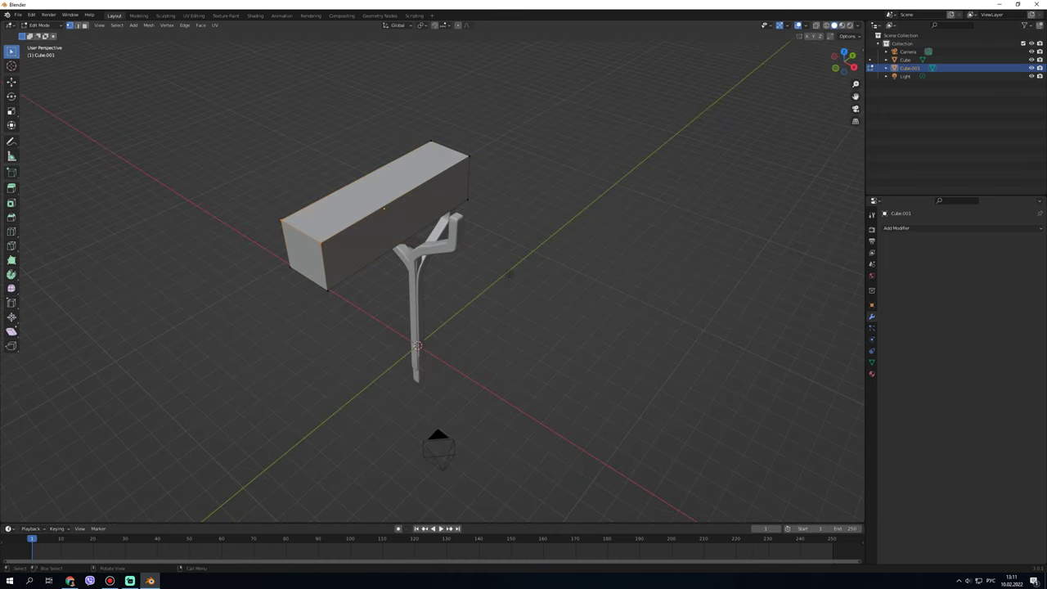
key(ctrl+b)
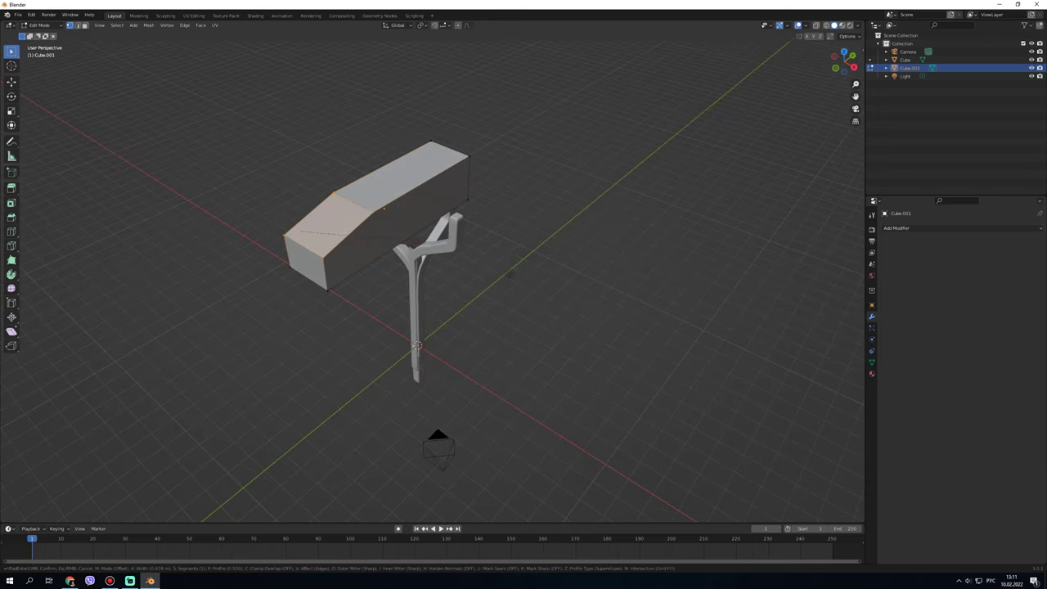
key(Return)
click(39, 515)
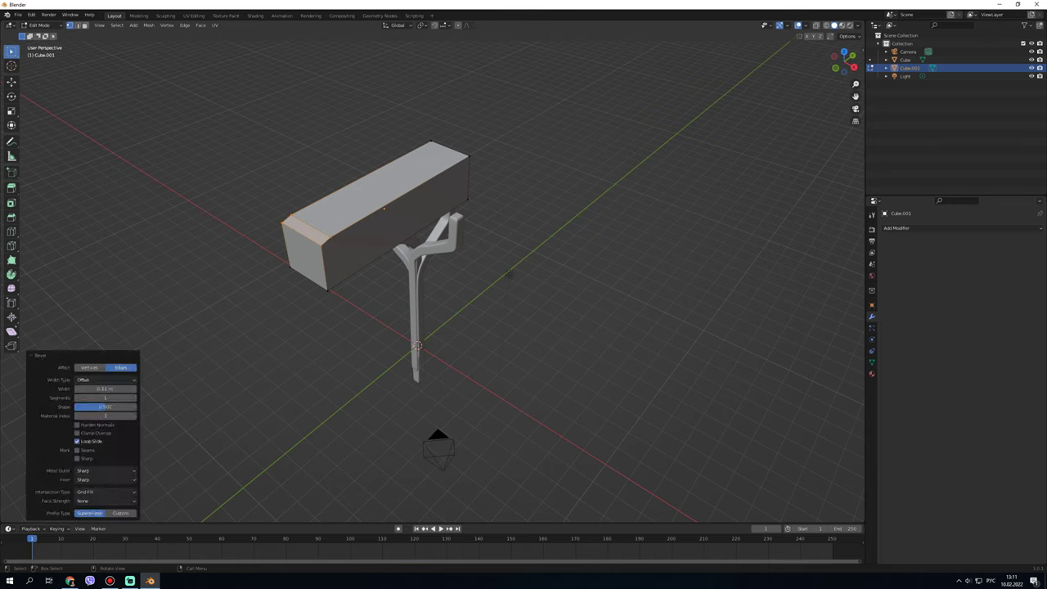
mouse_move(105, 398)
mouse_down()
mouse_move(123, 398)
mouse_move(82, 398)
mouse_move(123, 389)
mouse_move(98, 388)
mouse_up()
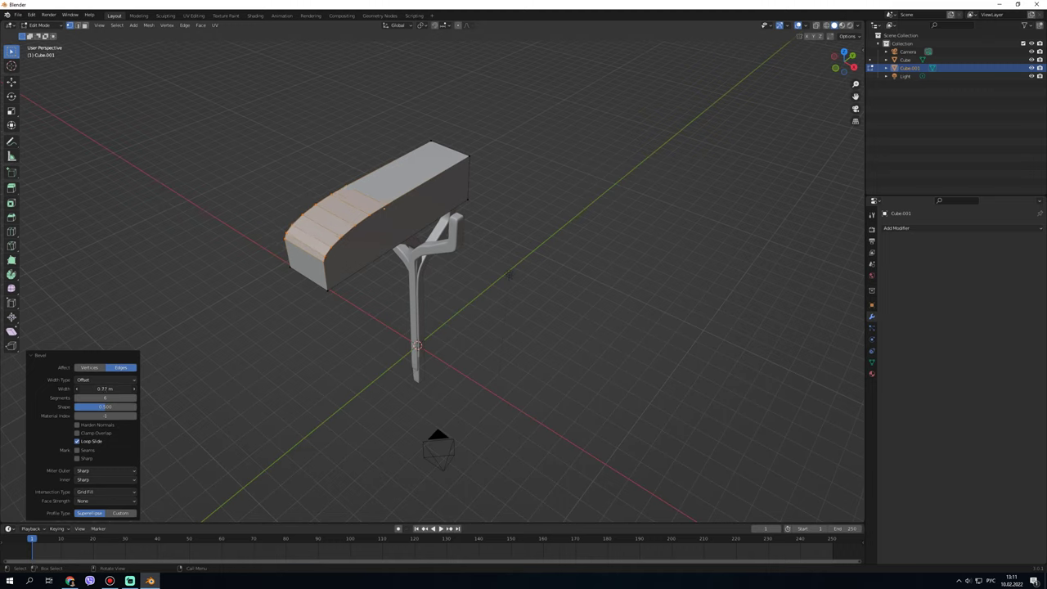
drag(105, 389, 123, 388)
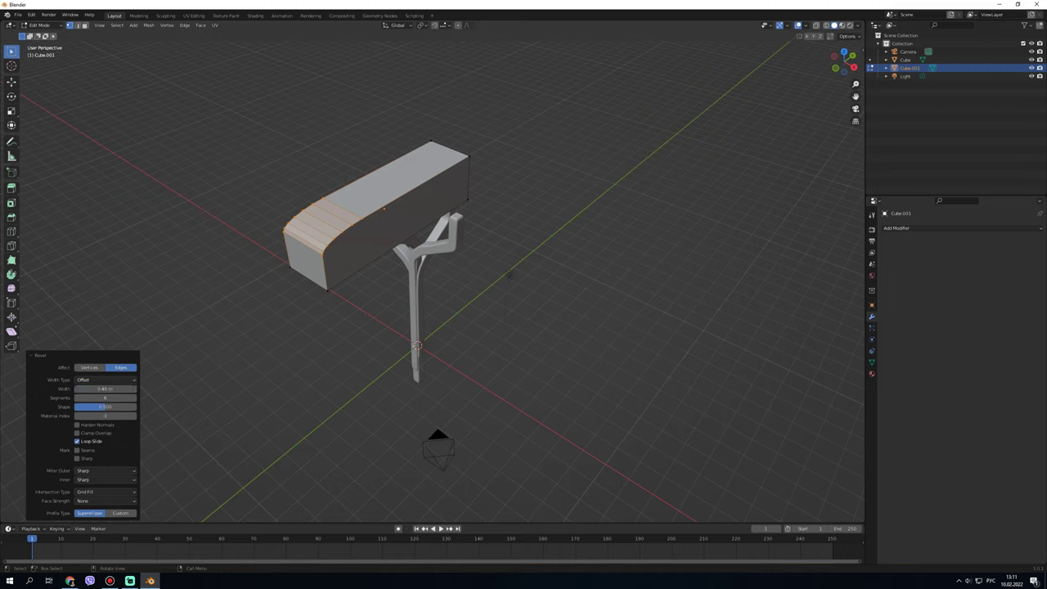
Bevel the slab's long top edge with a 0.48 m width.
click(463, 154)
right_click(445, 164)
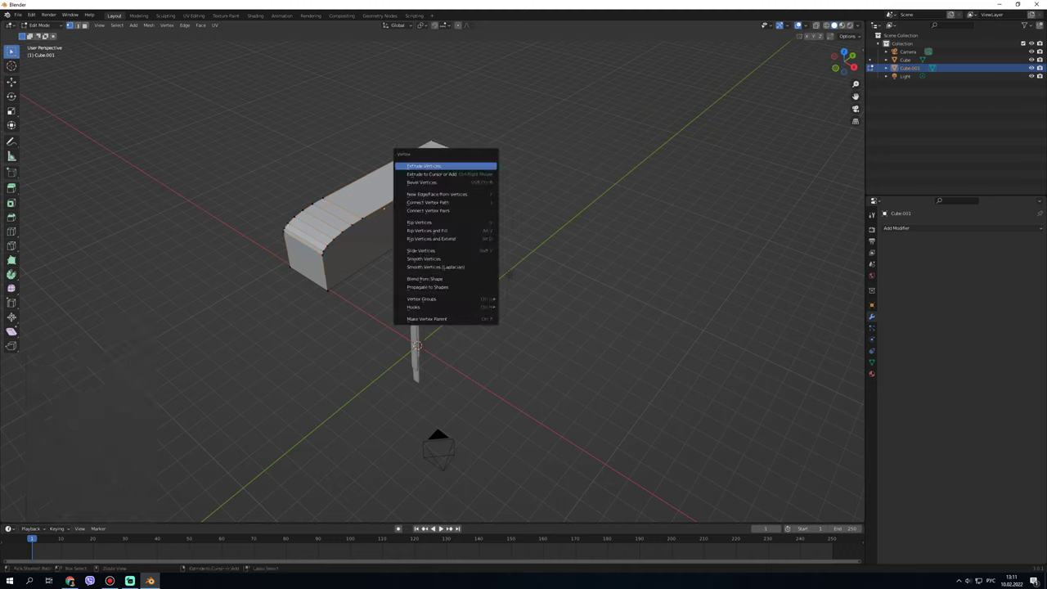
click(442, 228)
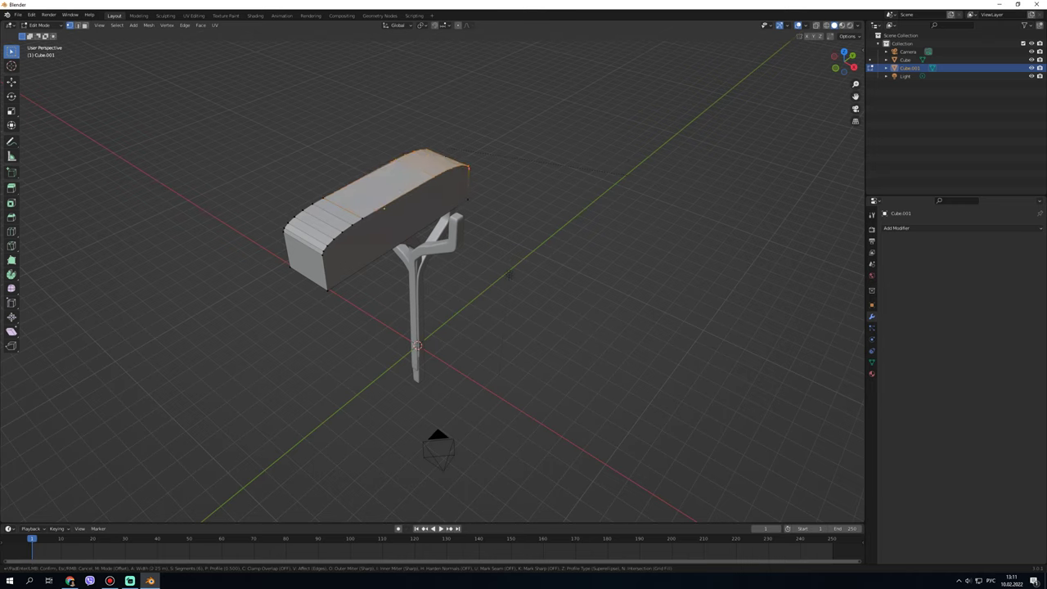
key(Return)
click(105, 389)
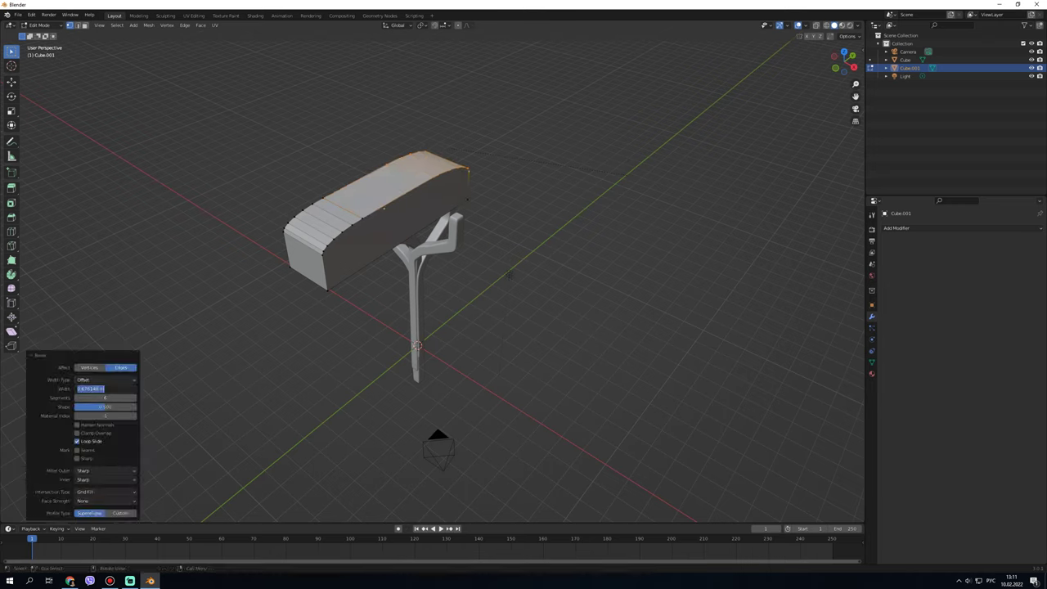
key(Return)
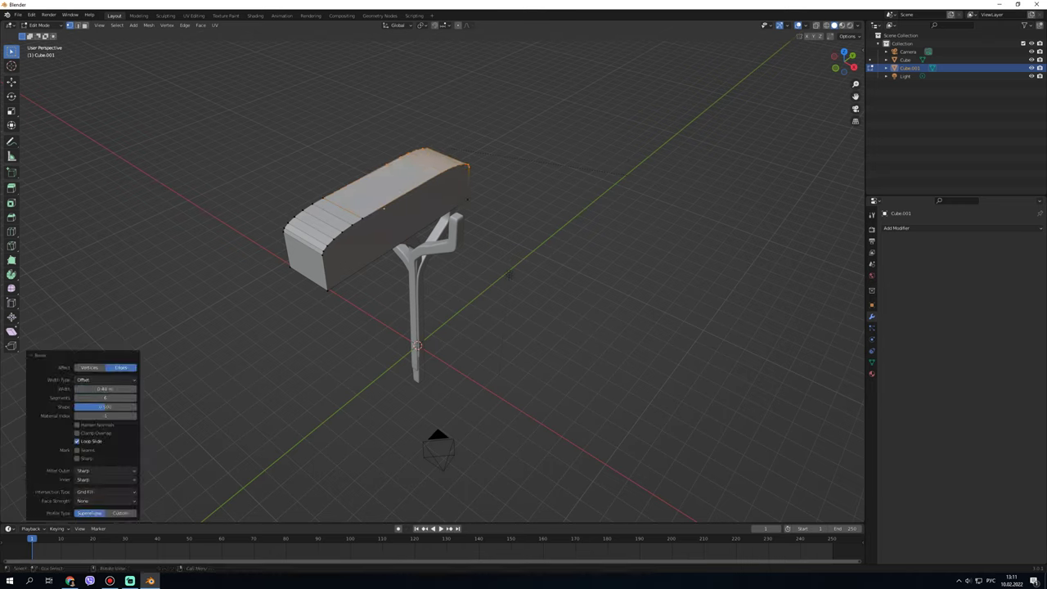
From a side view, bevel the slab's top edges at 0.48 m width and clear the selection.
drag(842, 62, 814, 66)
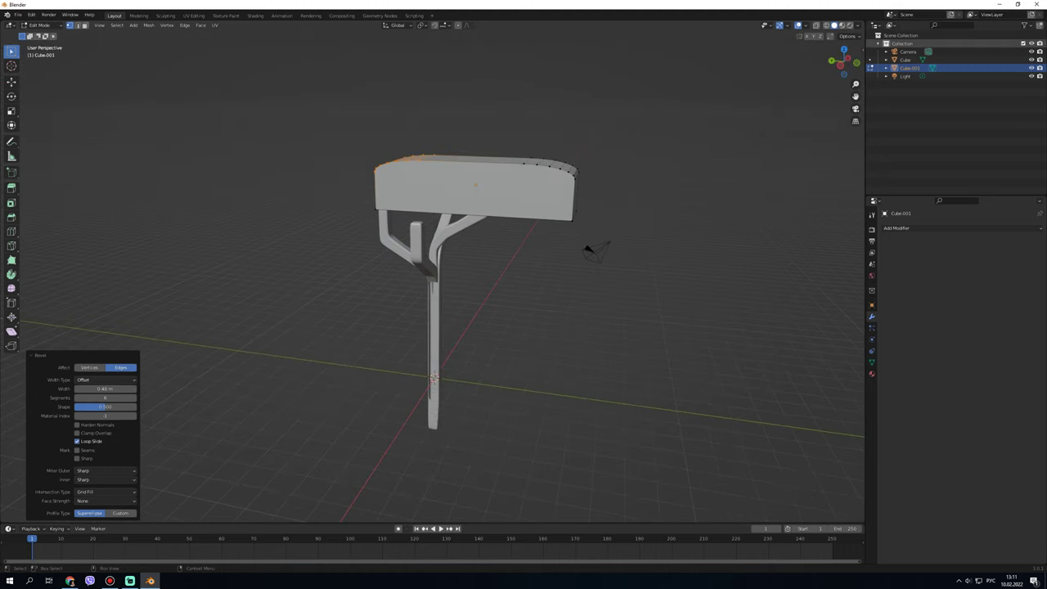
drag(842, 61, 838, 64)
drag(313, 143, 477, 199)
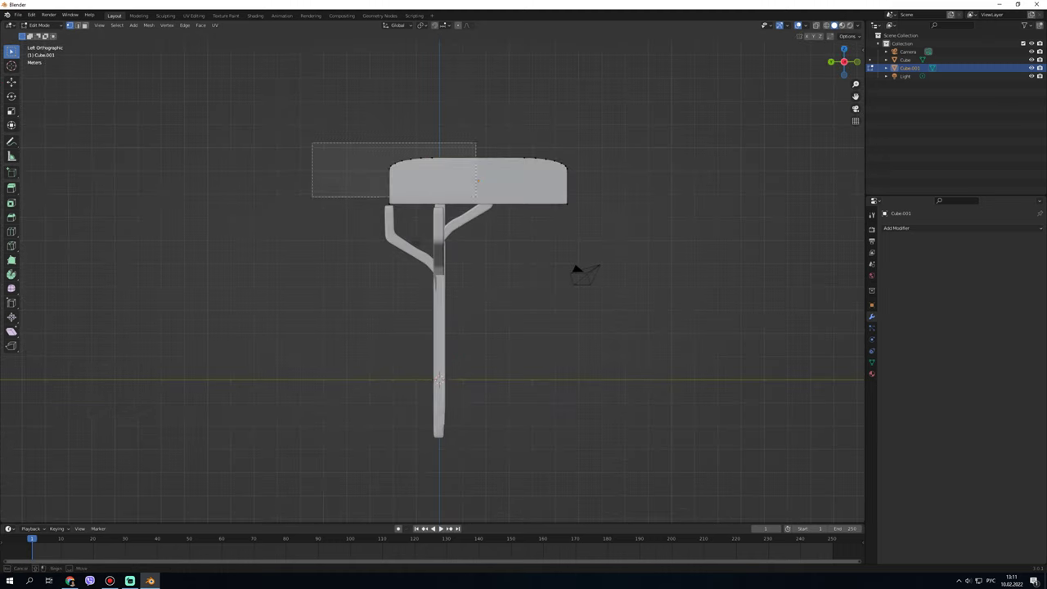
key(ctrl+b)
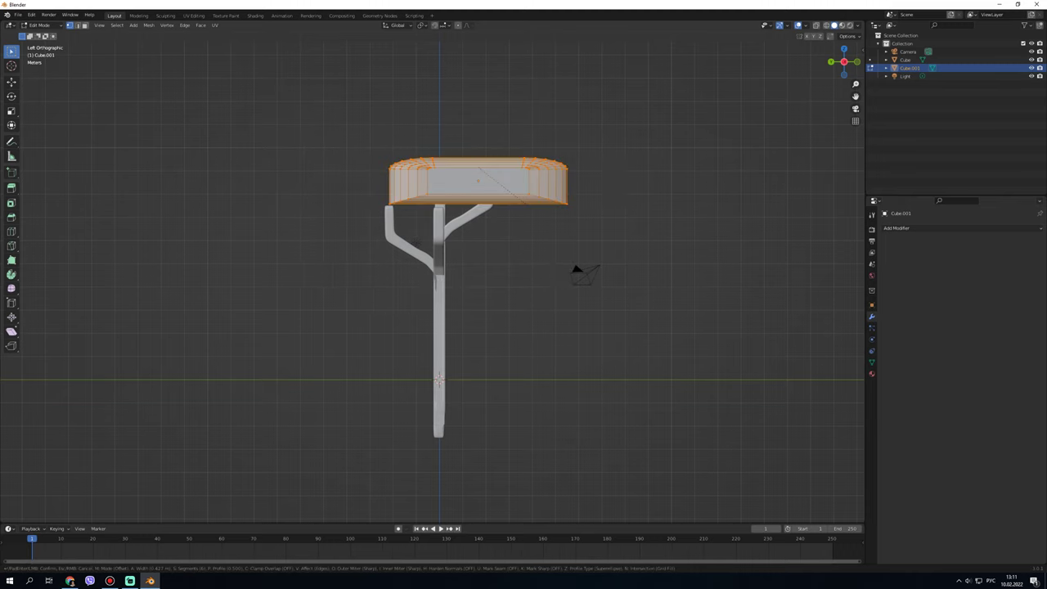
key(Return)
drag(842, 62, 848, 65)
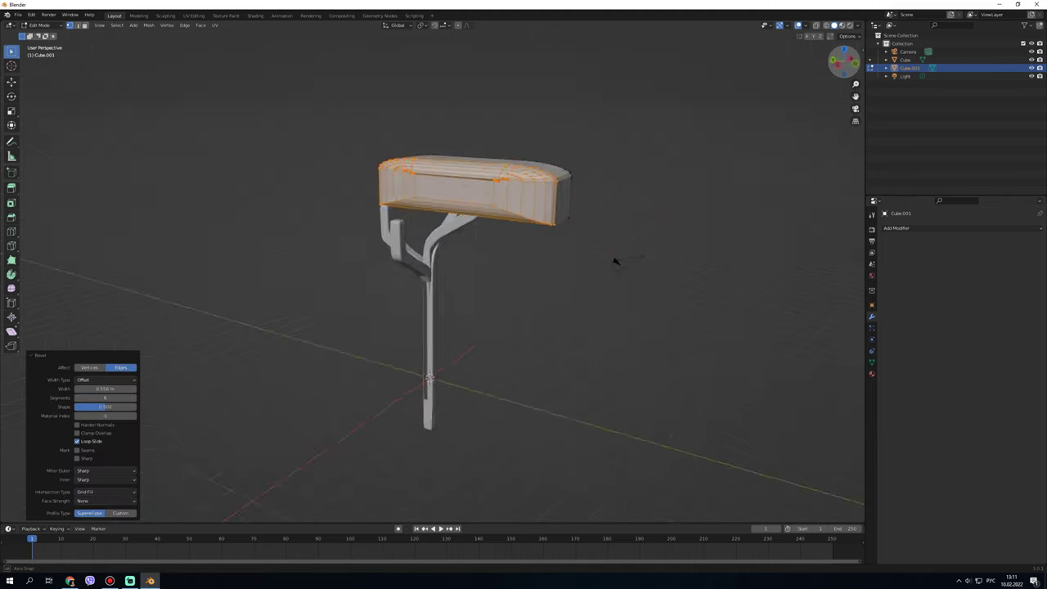
click(104, 389)
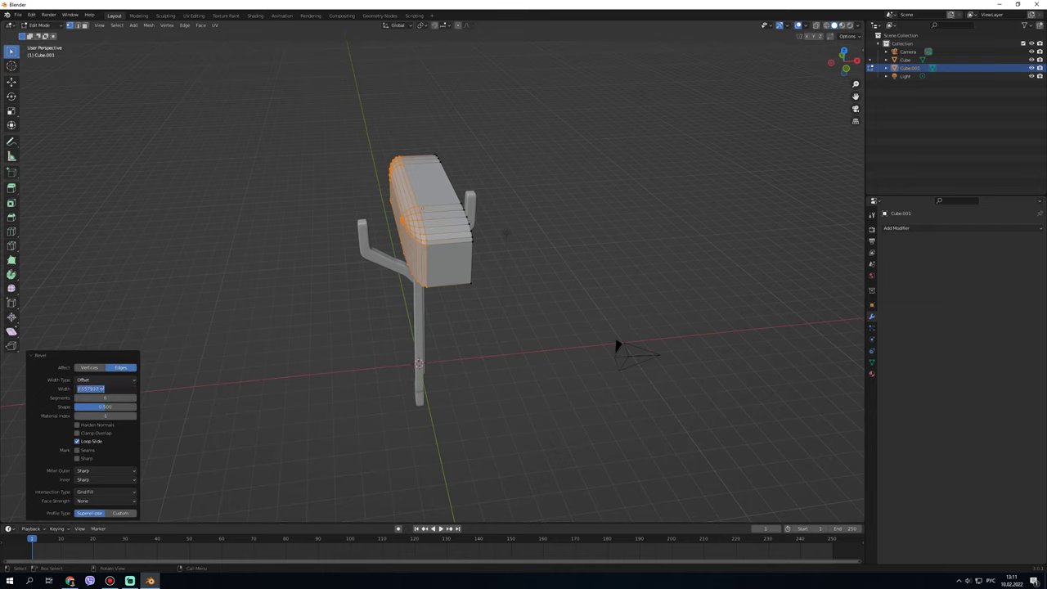
text(0.48)
key(Return)
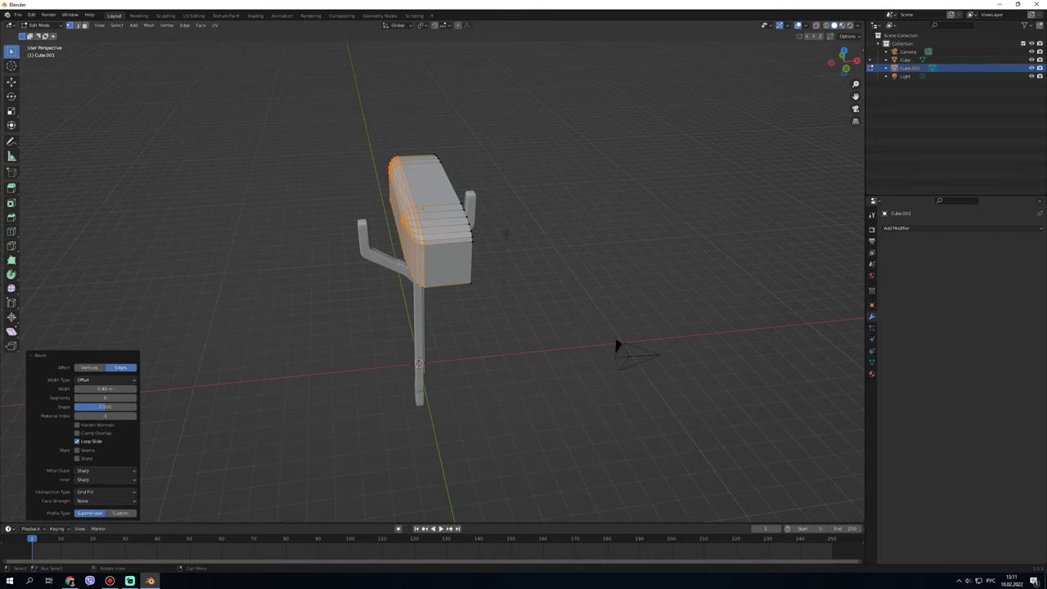
key(alt+a)
drag(843, 62, 844, 62)
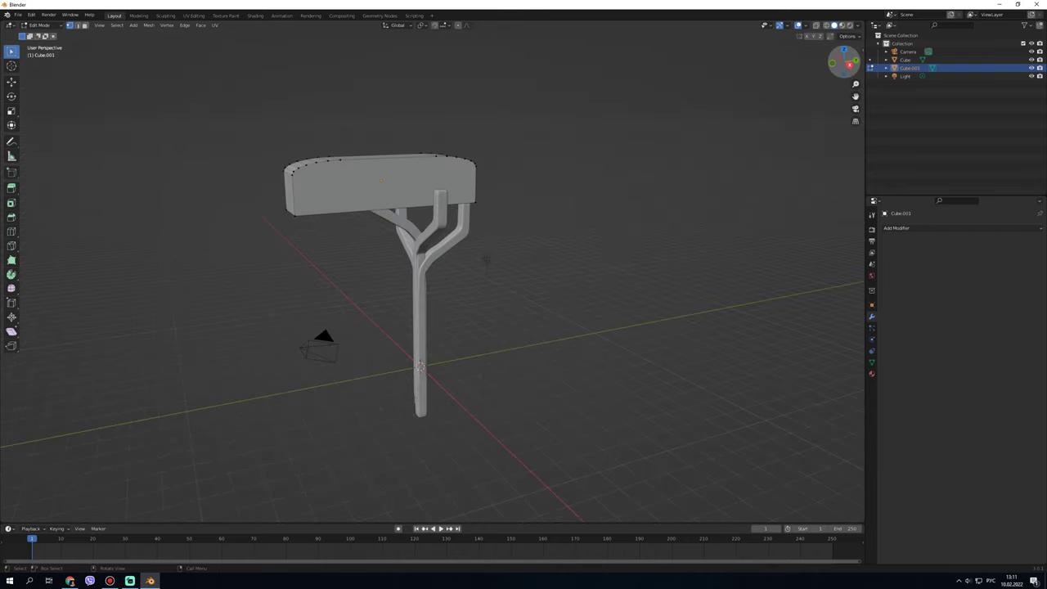
click(850, 65)
drag(255, 144, 482, 230)
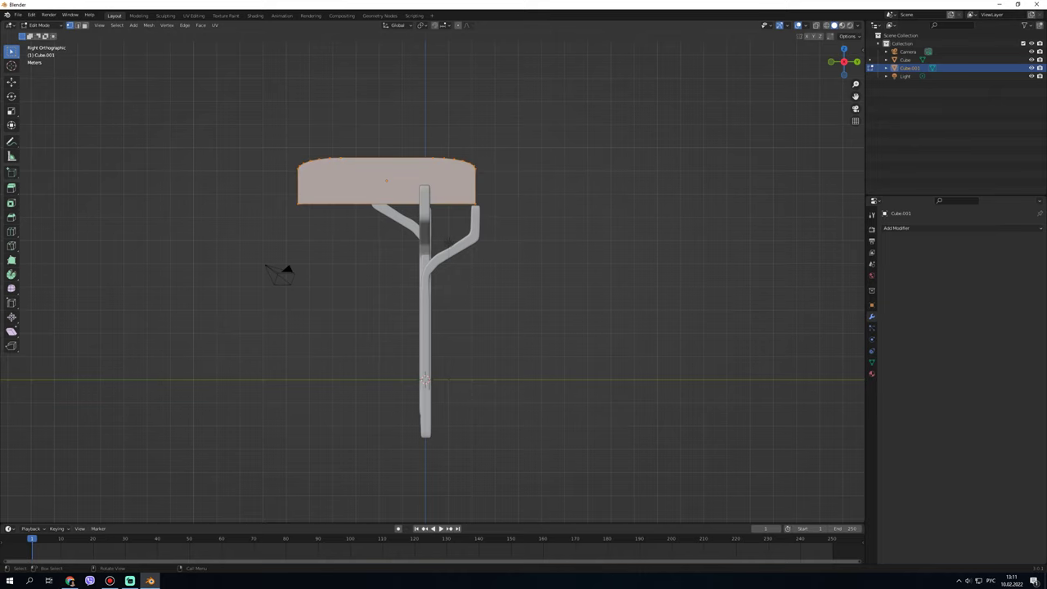
right_click(434, 295)
click(434, 335)
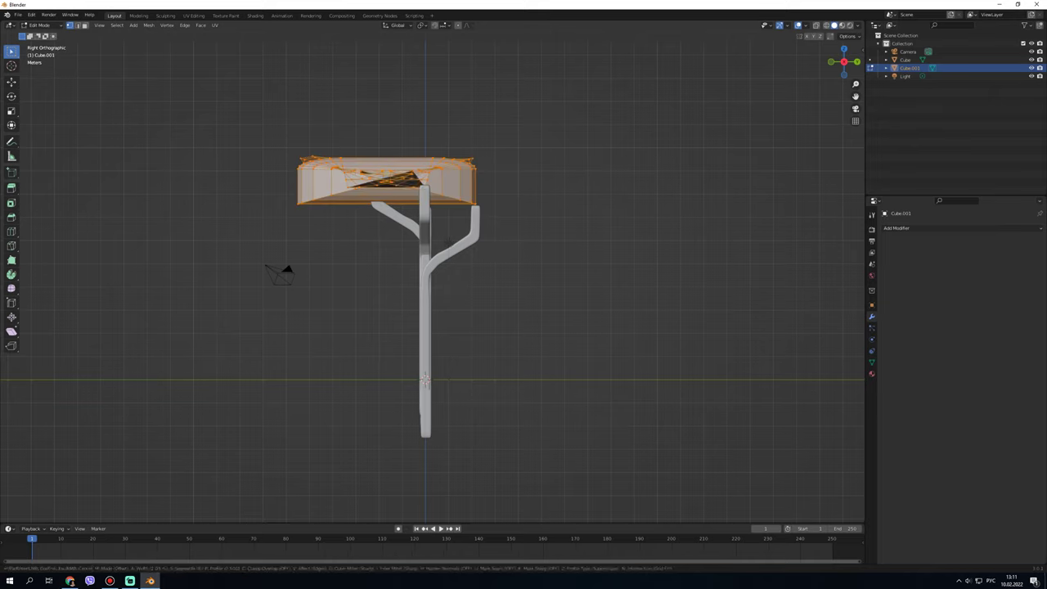
key(Return)
key(ctrl+z)
key(ctrl+b)
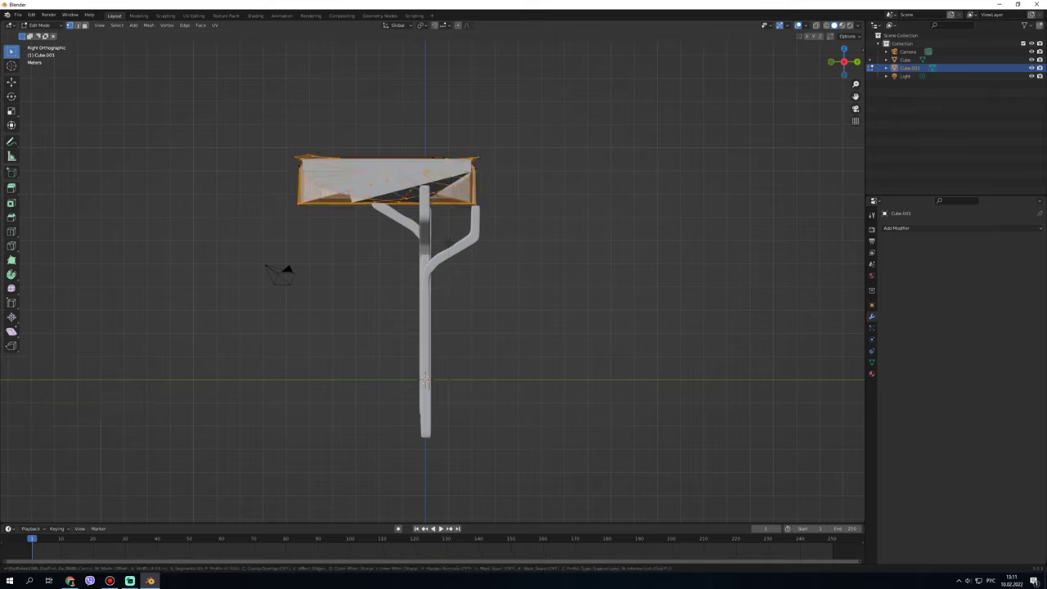
key(Return)
double_click(105, 388)
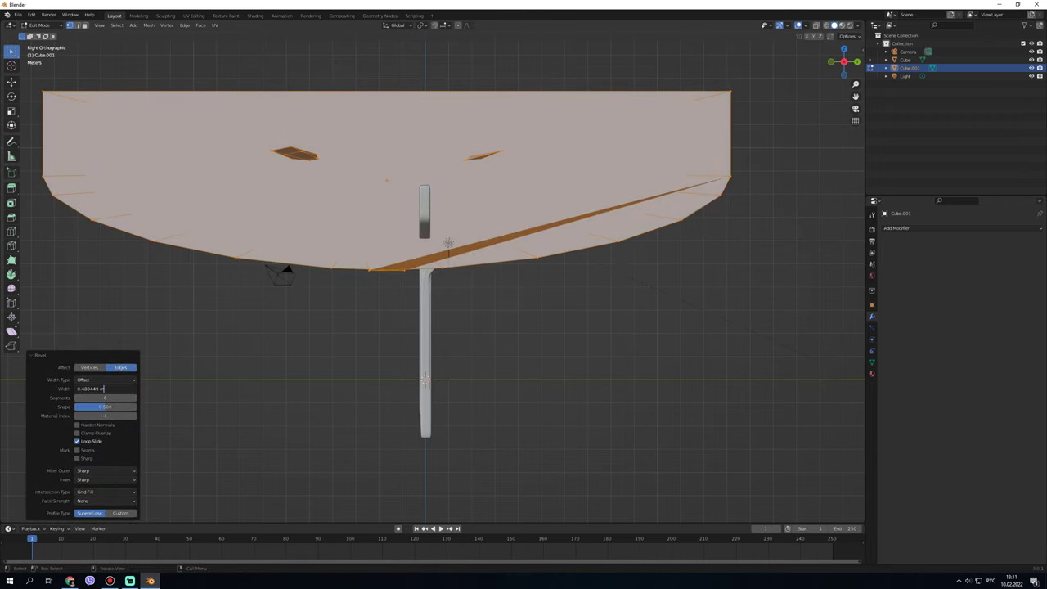
text(0.48)
key(Return)
drag(844, 62, 843, 64)
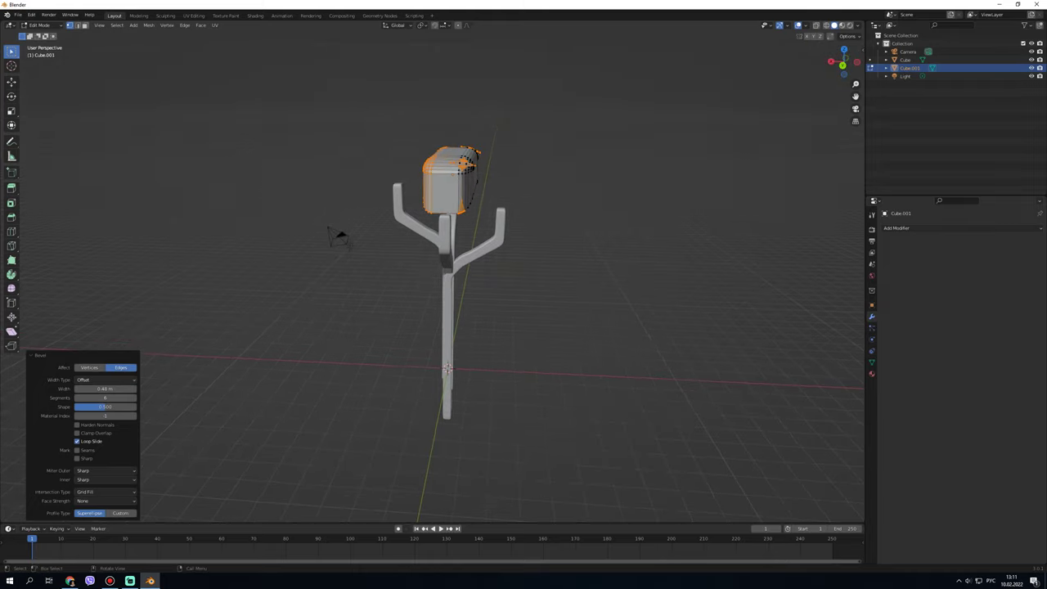
drag(104, 389, 96, 389)
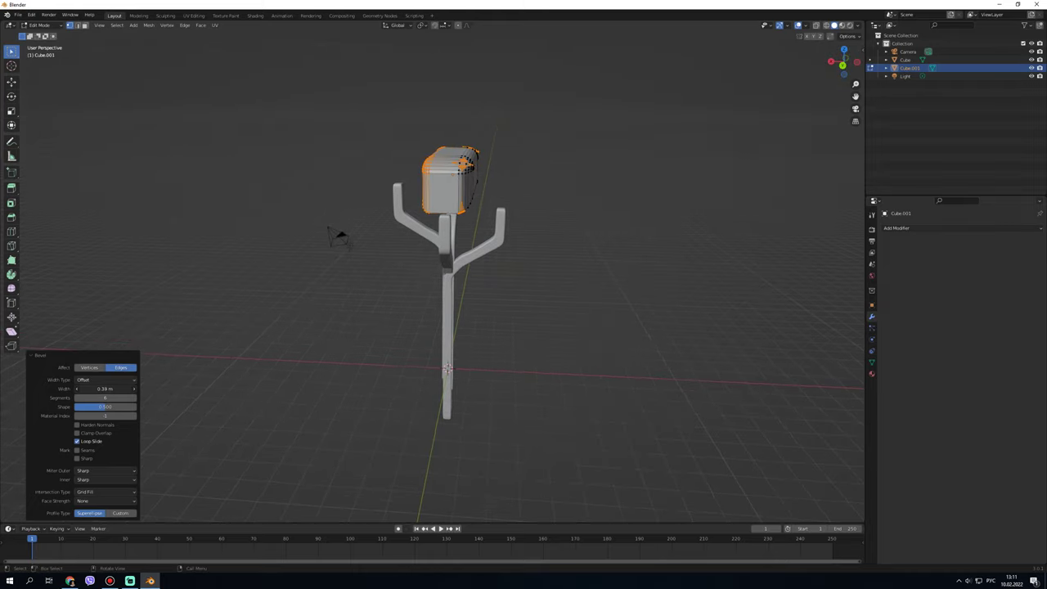
key(ctrl+z)
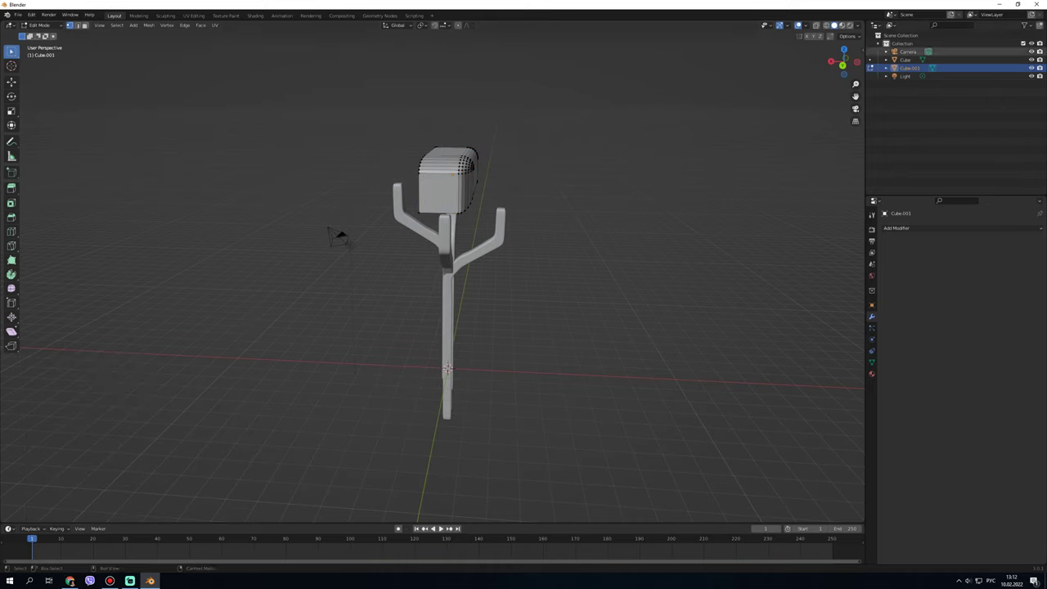
drag(843, 61, 843, 63)
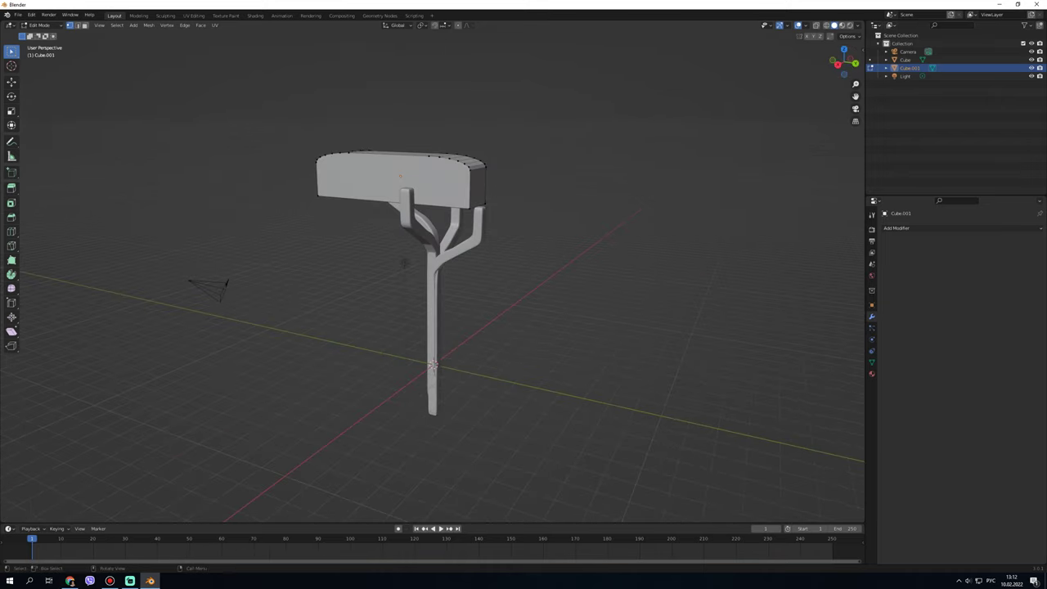
Give the whole seat block a second, softer bevel of about 0.355 m.
click(837, 64)
drag(210, 135, 548, 210)
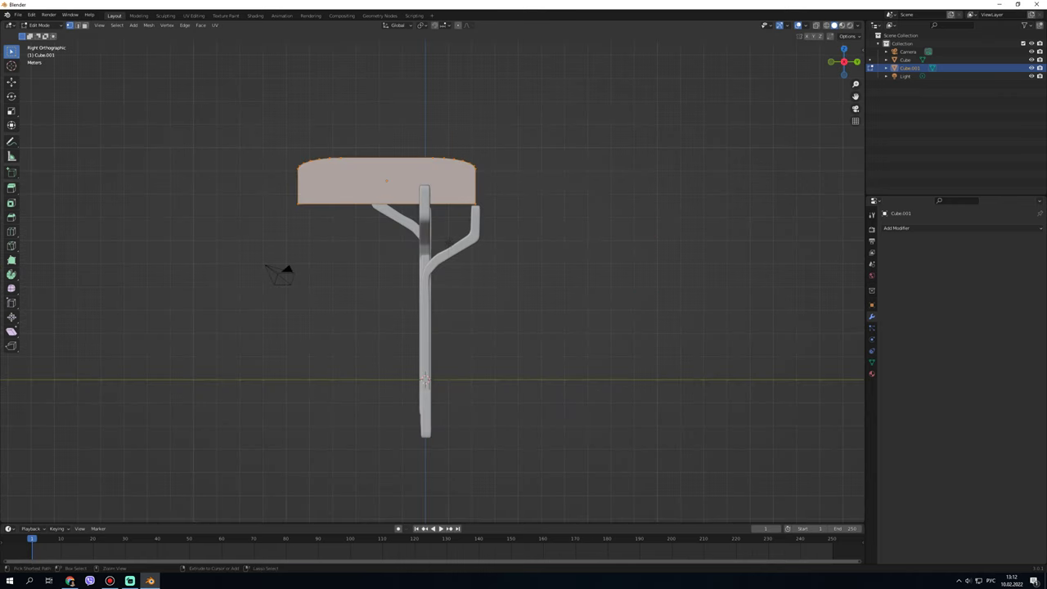
right_click(524, 210)
key(Escape)
key(ctrl+b)
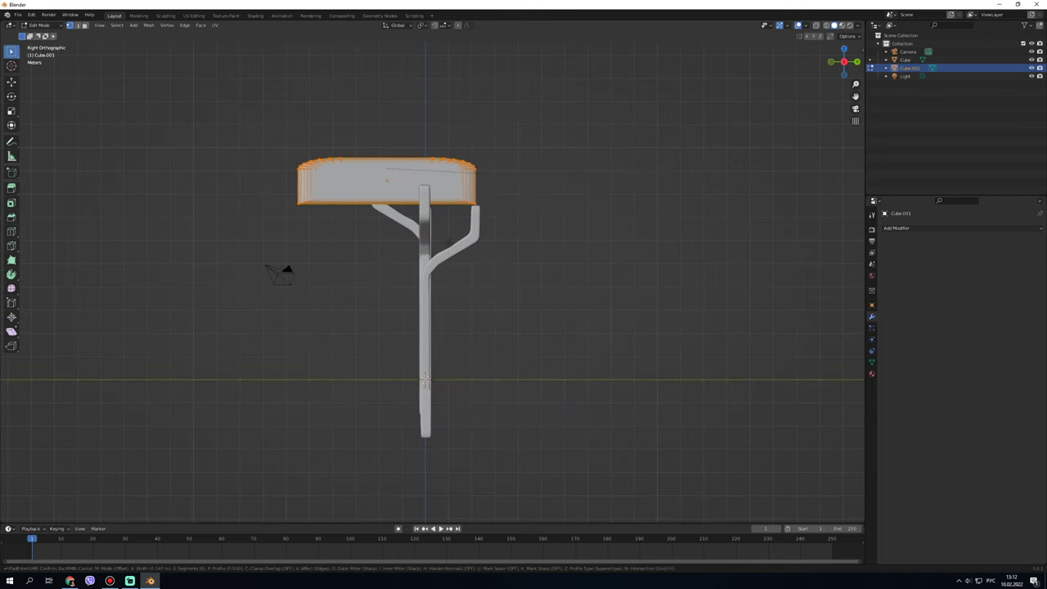
key(Return)
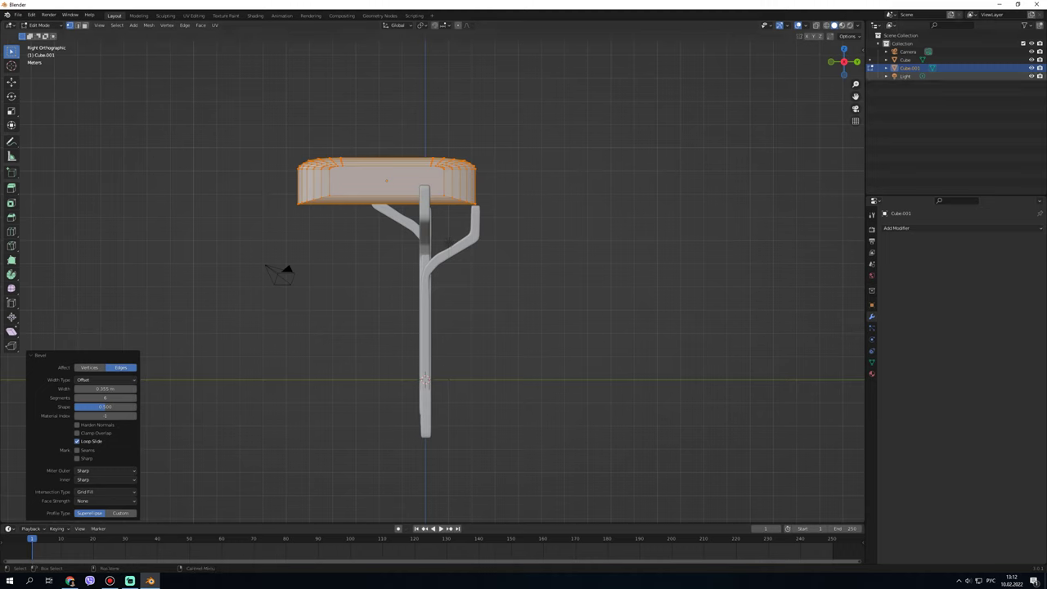
drag(845, 62, 848, 67)
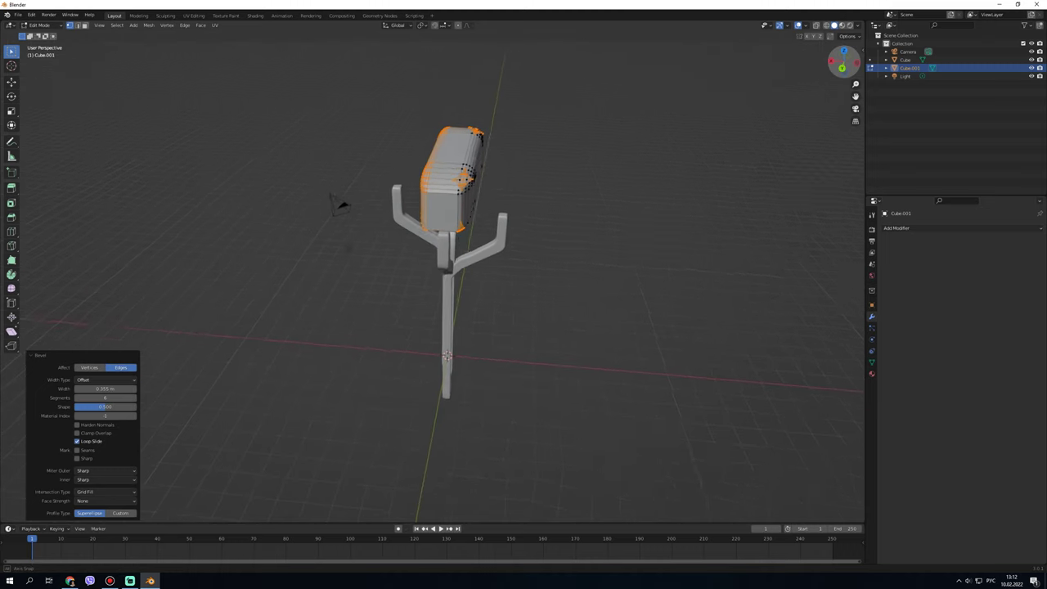
key(alt+a)
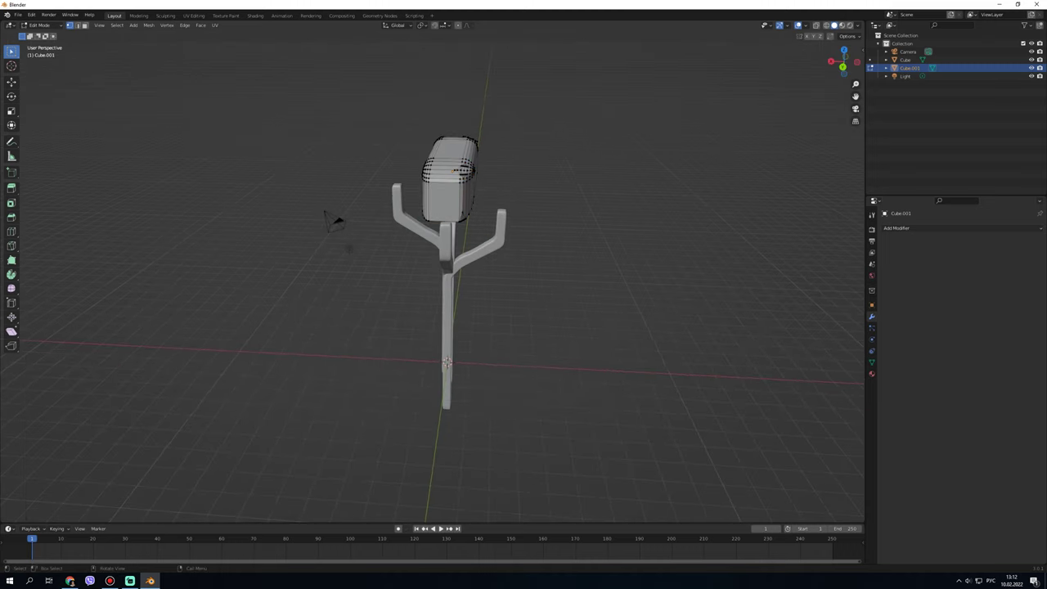
Try a zero-width bevel on the seat's top edges, then undo it so they stay unbeveled.
mouse_move(331, 219)
middle_down()
mouse_move(602, 246)
mouse_move(635, 304)
mouse_move(585, 304)
mouse_move(580, 218)
mouse_move(264, 234)
mouse_move(622, 209)
middle_up()
key(ctrl+KP_1)
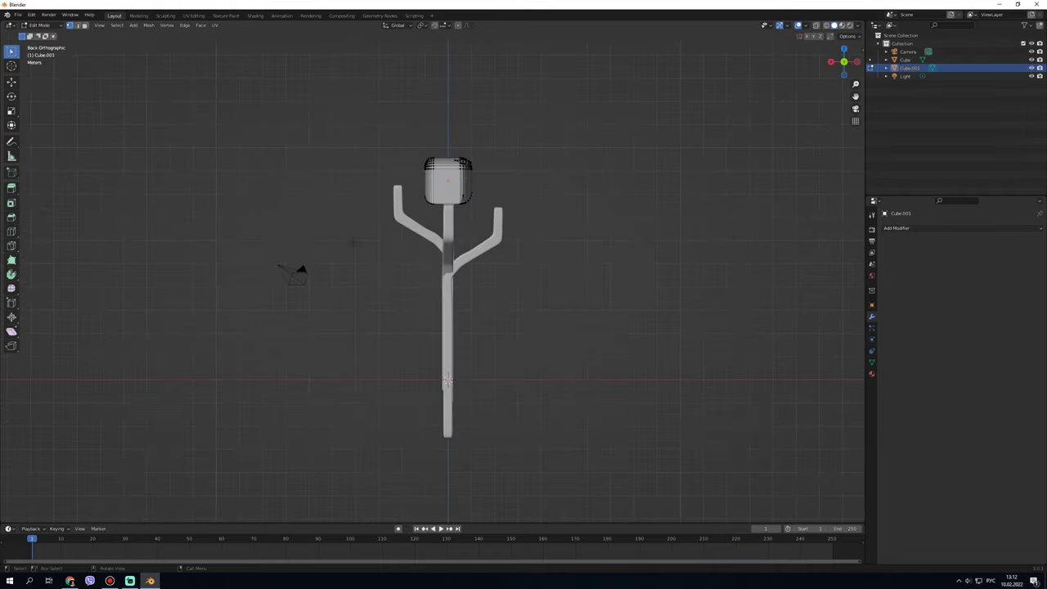
click(843, 73)
drag(350, 103, 447, 151)
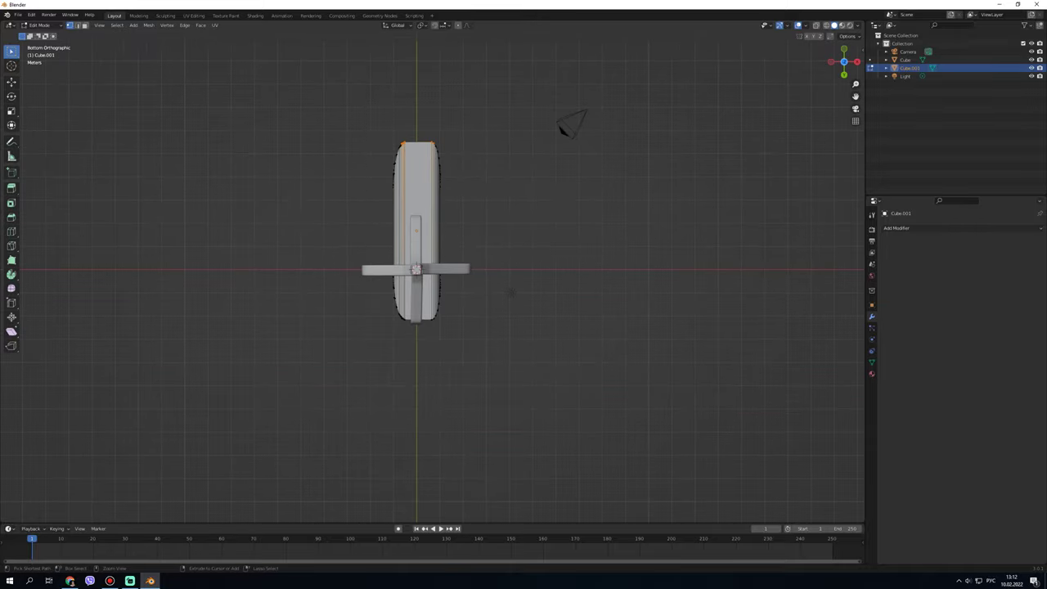
key(ctrl+b)
text(0)
key(Return)
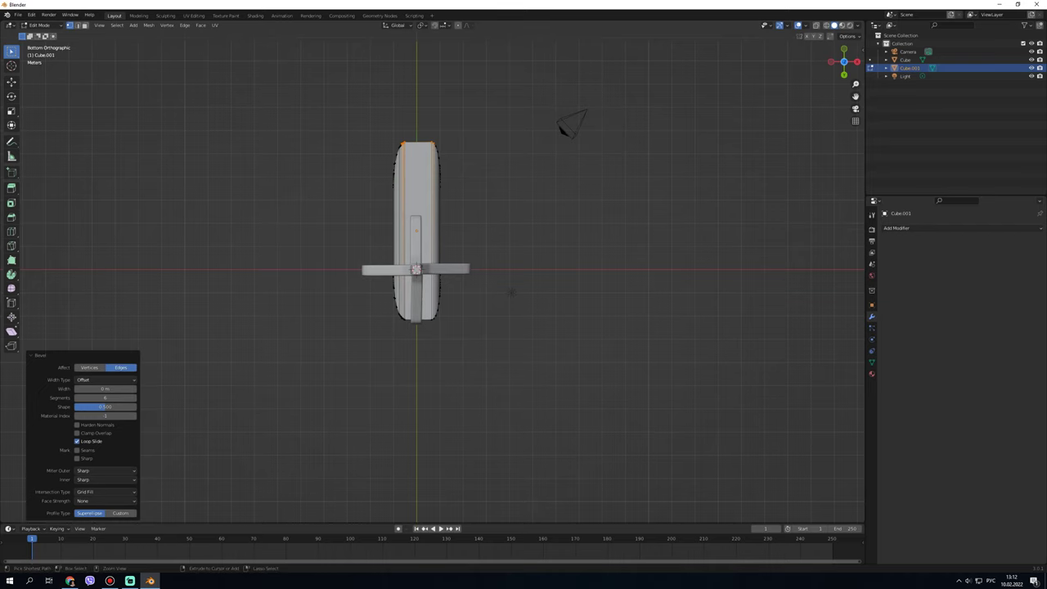
key(ctrl+z)
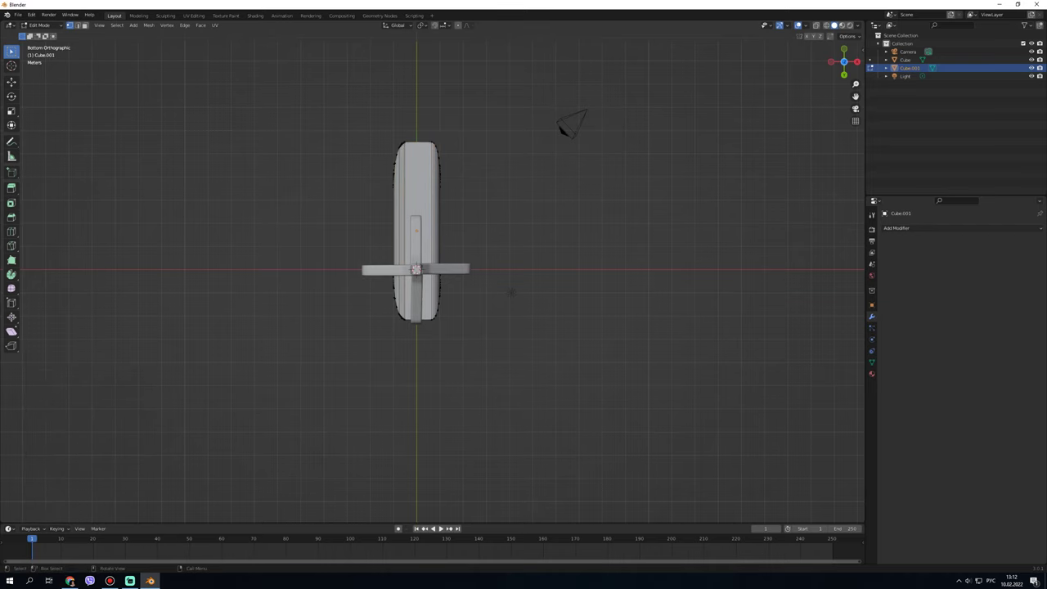
middle_drag(511, 292, 452, 287)
In Object Mode, scale the seat about 1.7 times along X and add level-1 subdivision smoothing.
key(Tab)
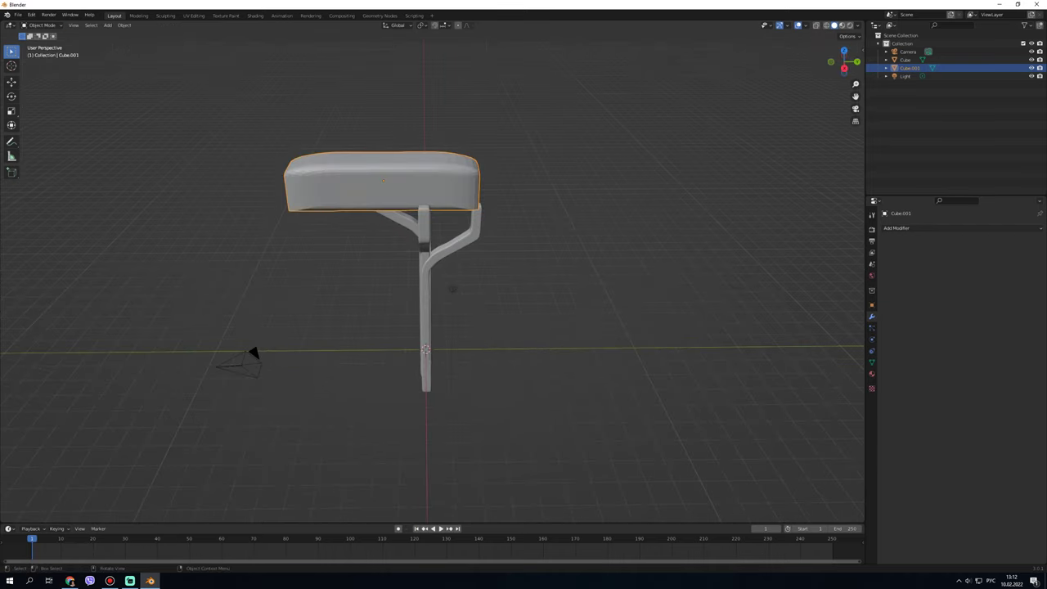
key(s)
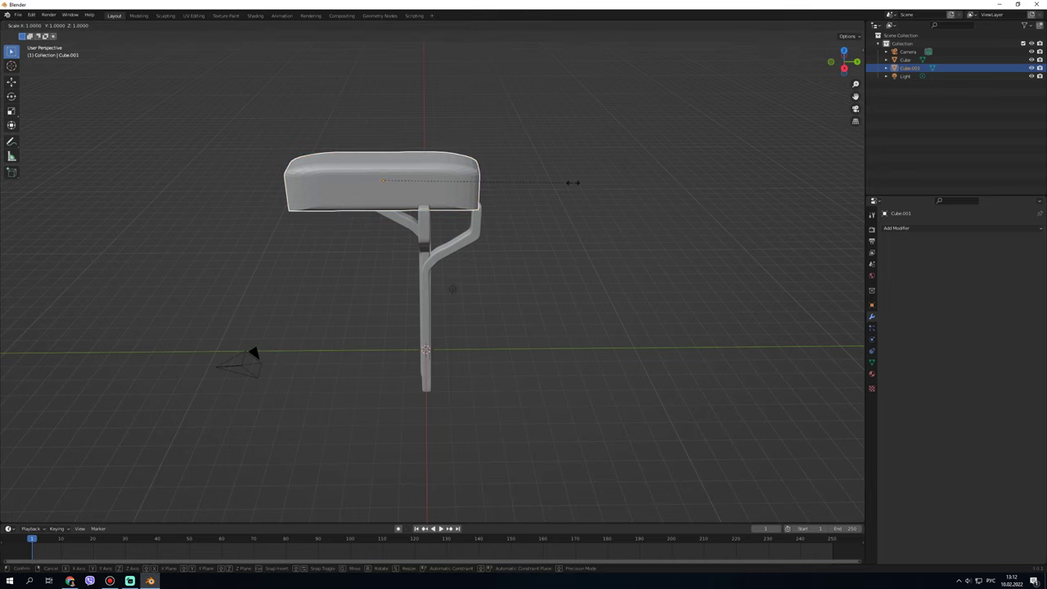
key(x)
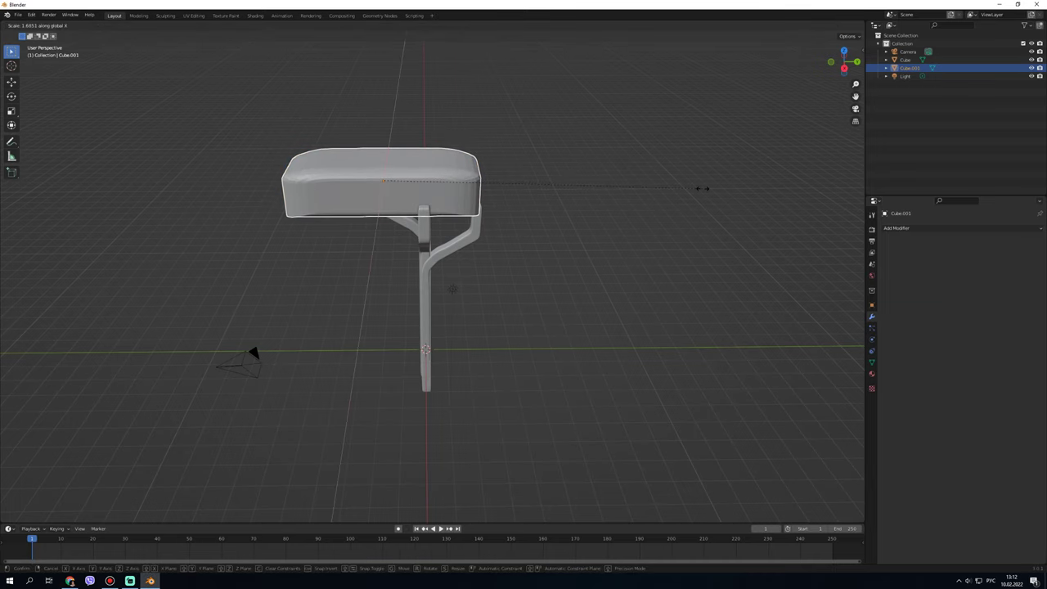
click(702, 188)
key(alt+a)
middle_drag(702, 188, 622, 197)
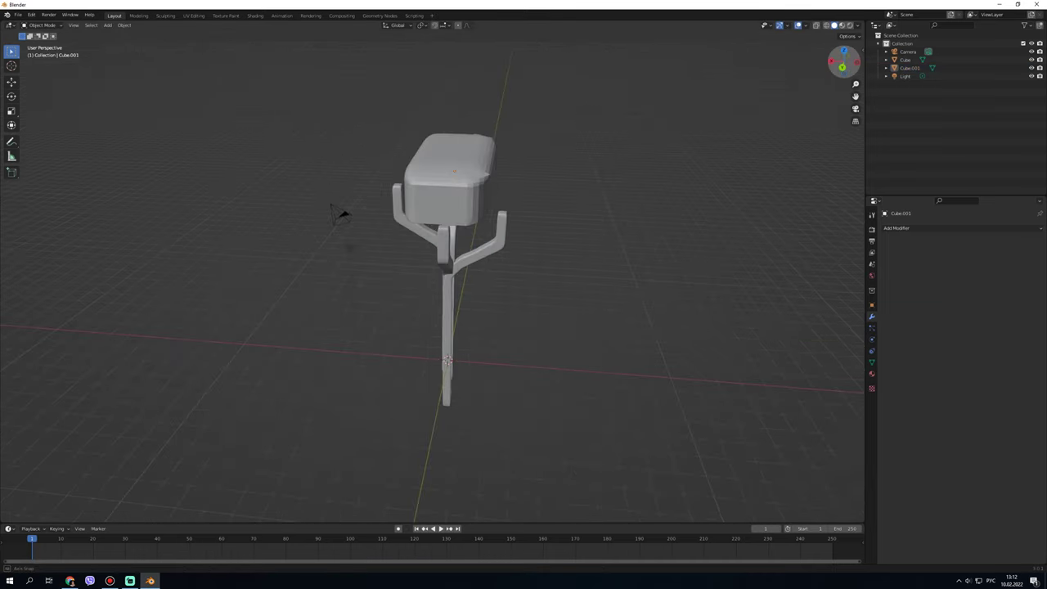
key(ctrl+1)
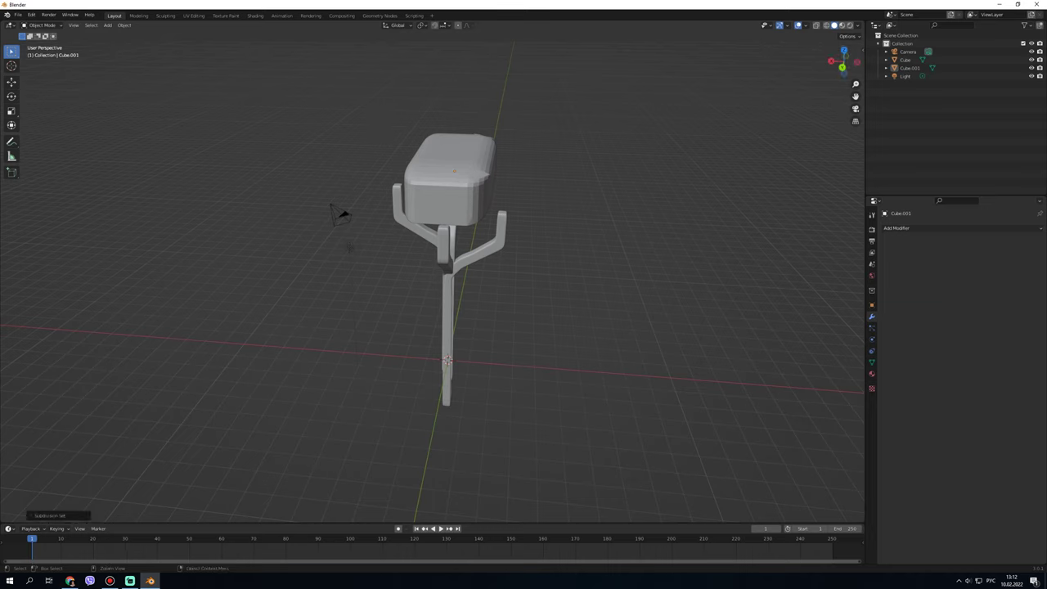
Subdivide the seat mesh twice in Edit Mode, then add a level-1 Subdivision Surface modifier.
click(450, 176)
key(ctrl+2)
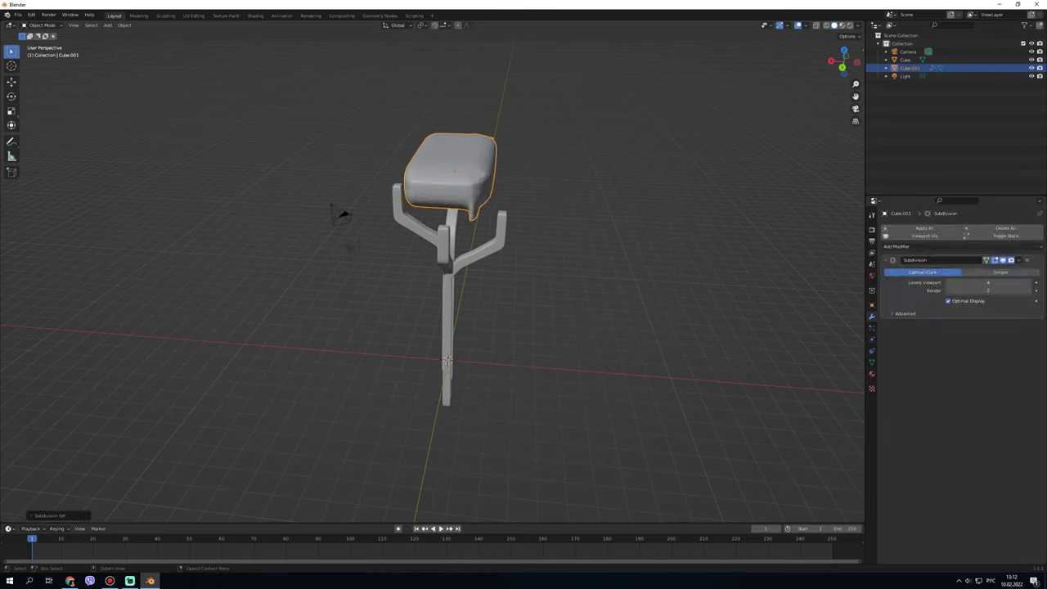
key(ctrl+z)
key(Tab)
right_click(432, 169)
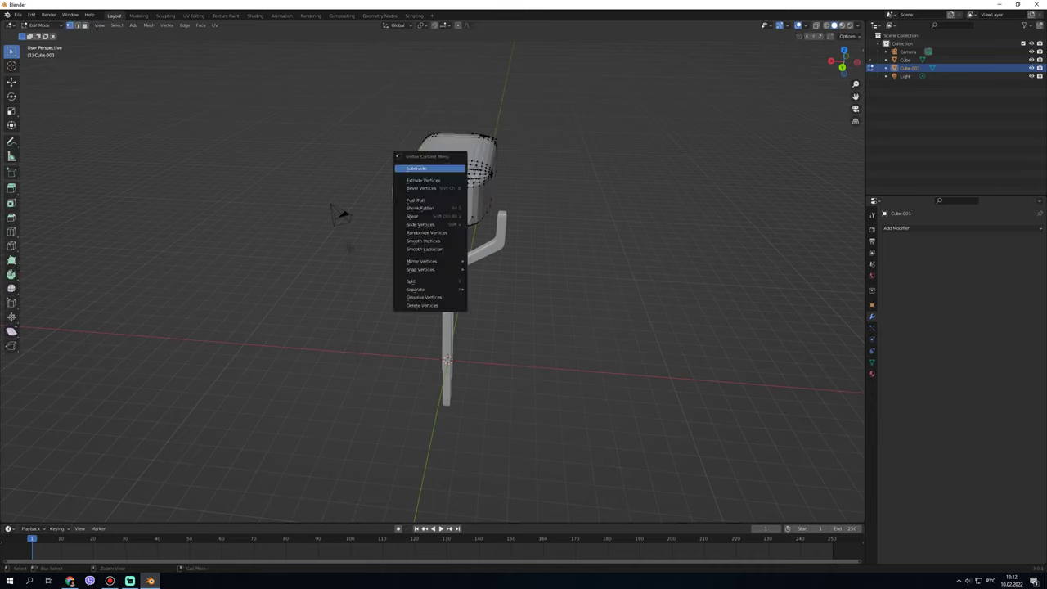
click(429, 169)
key(a)
right_click(432, 169)
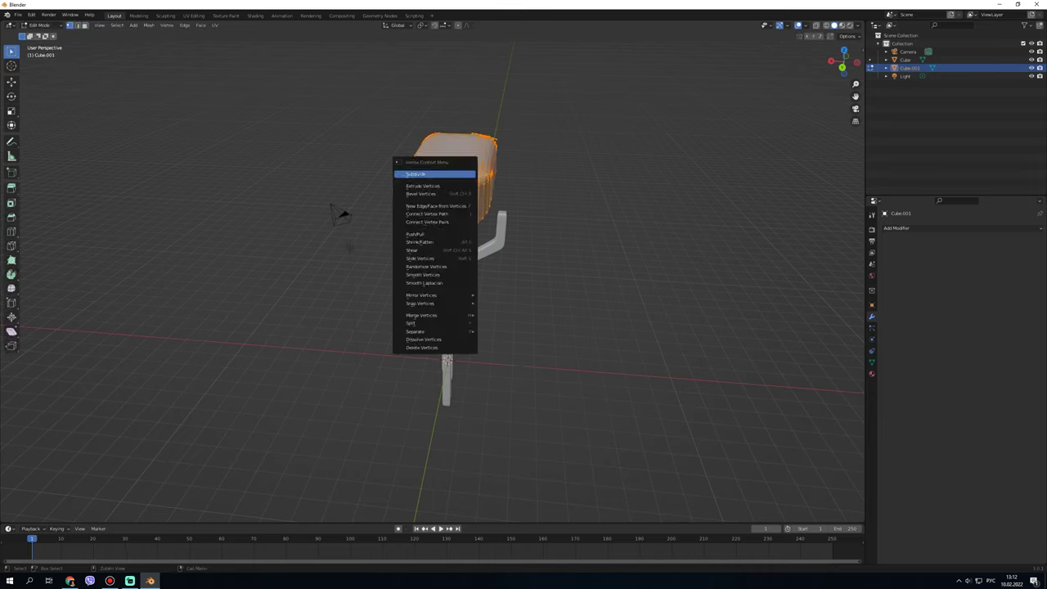
click(432, 168)
key(Tab)
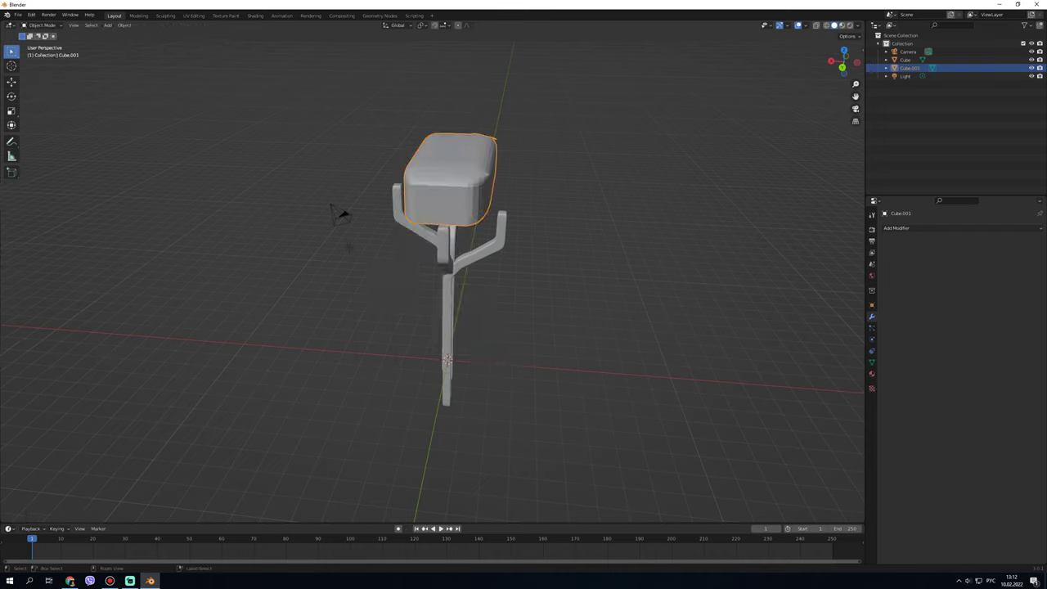
key(ctrl+1)
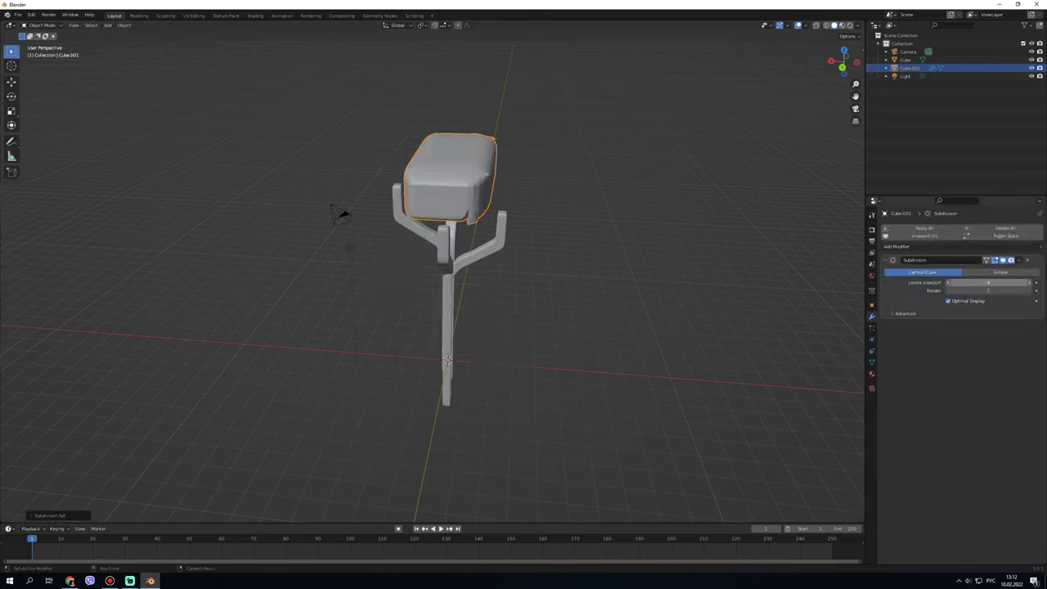
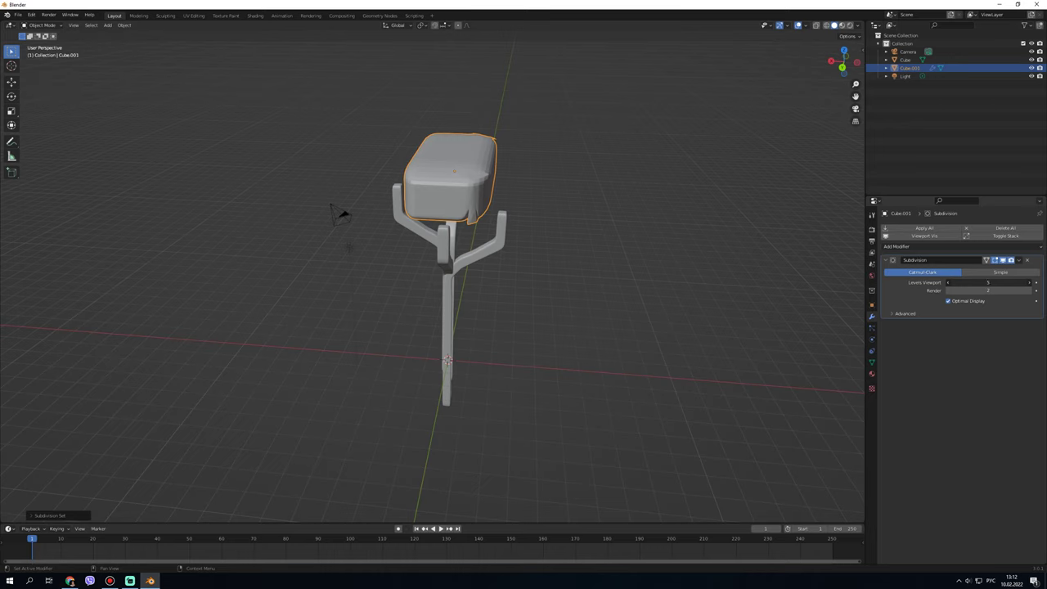
View the lamp from the front, orbit back into perspective, and bring up the Shift+A Add menu.
key(KP_1)
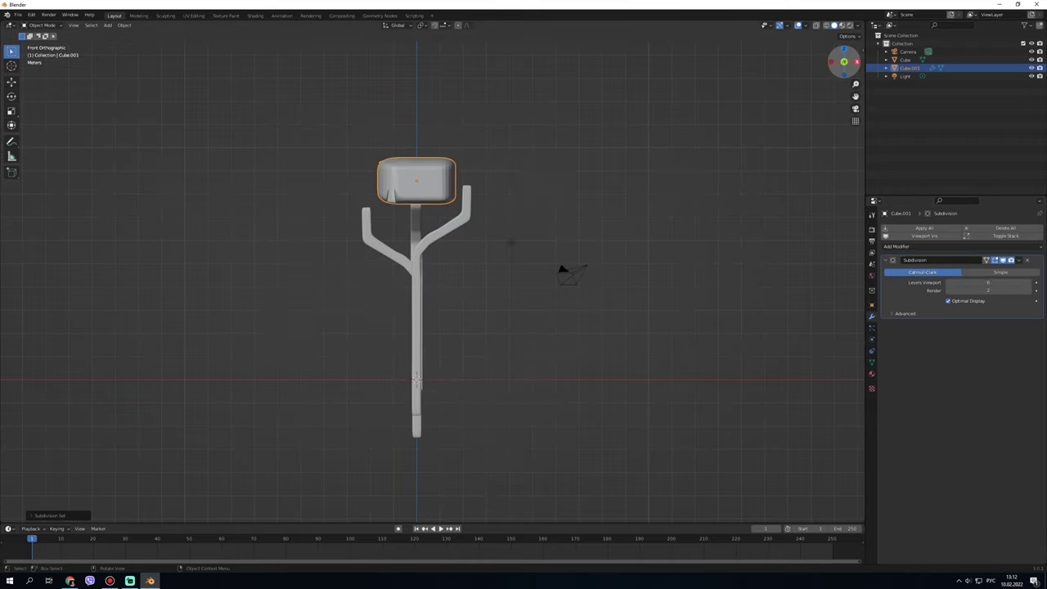
mouse_move(598, 258)
middle_down()
mouse_move(458, 278)
mouse_move(598, 303)
mouse_move(475, 295)
middle_up()
middle_drag(410, 250, 463, 238)
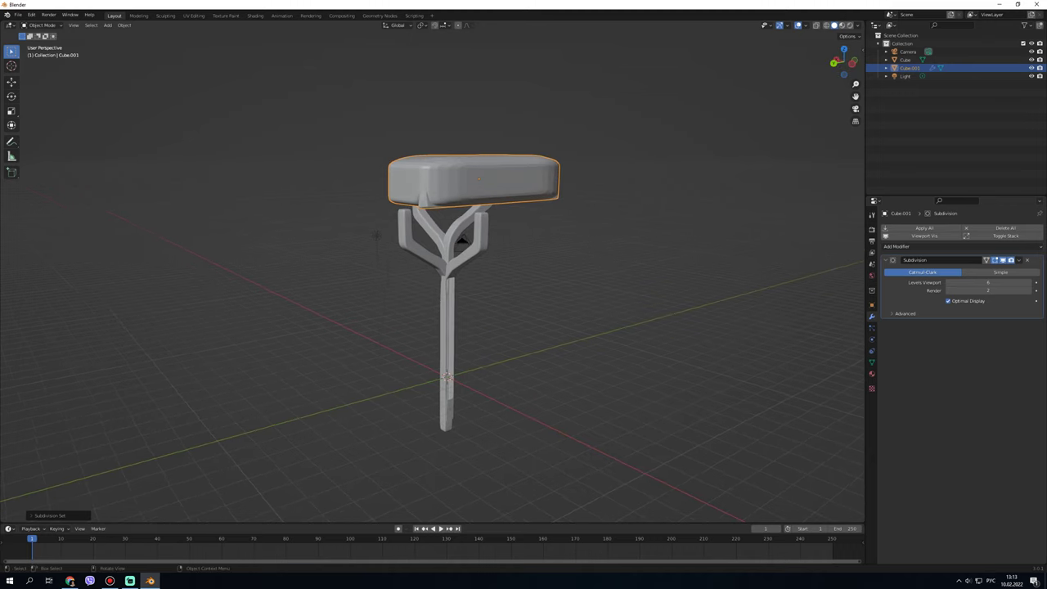
key(shift+a)
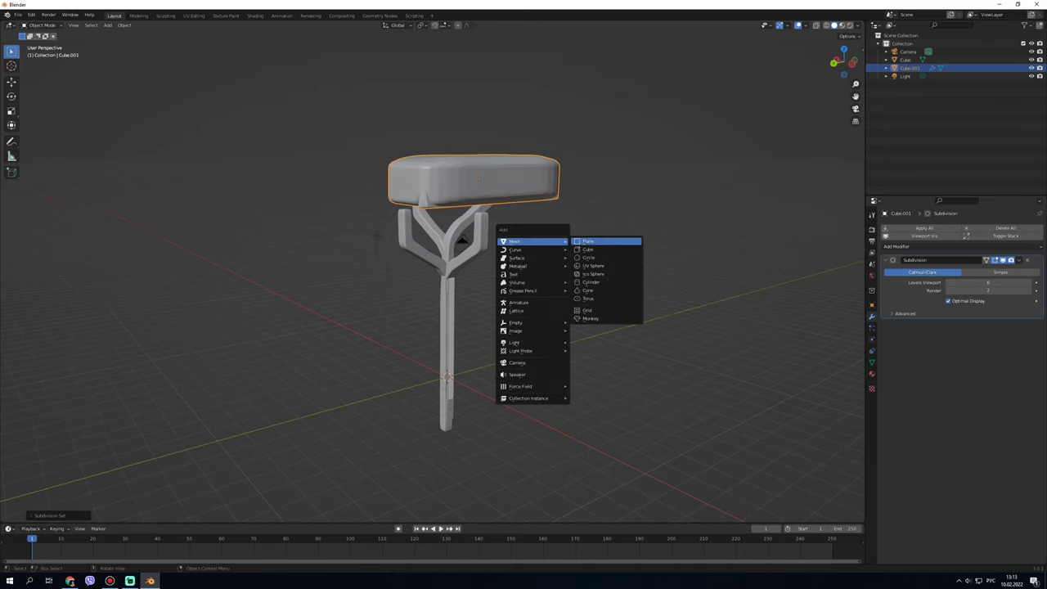
Add a cube and move it up and along X onto the pole's left branch.
click(588, 250)
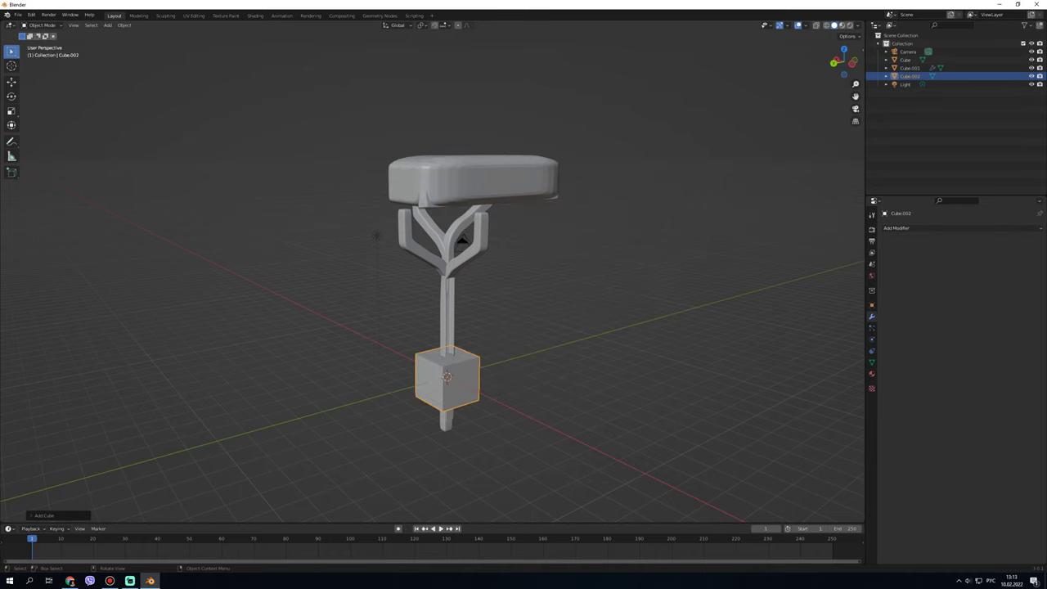
key(g)
key(z)
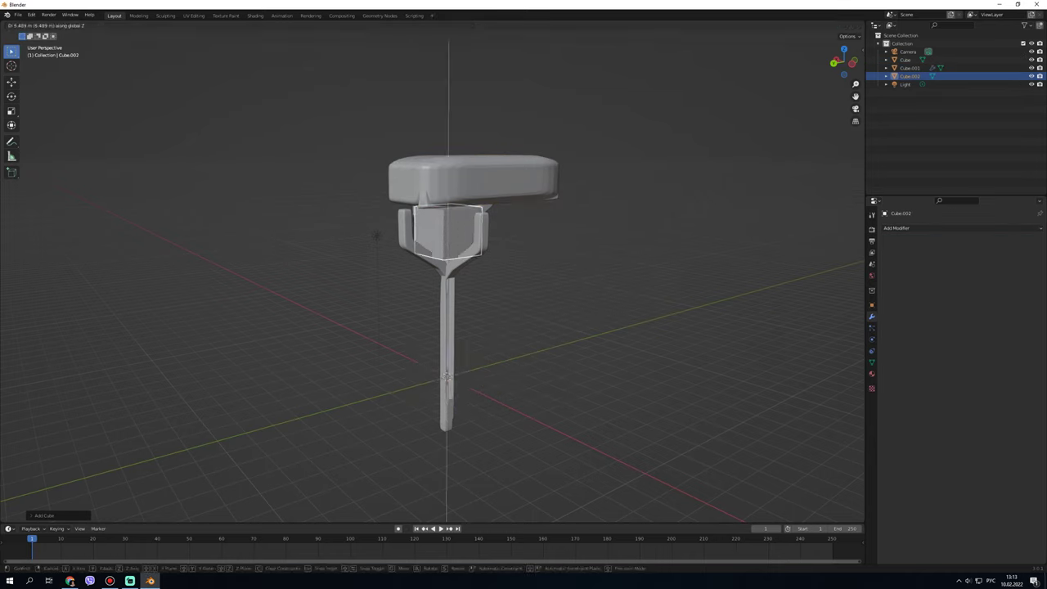
key(Return)
key(g)
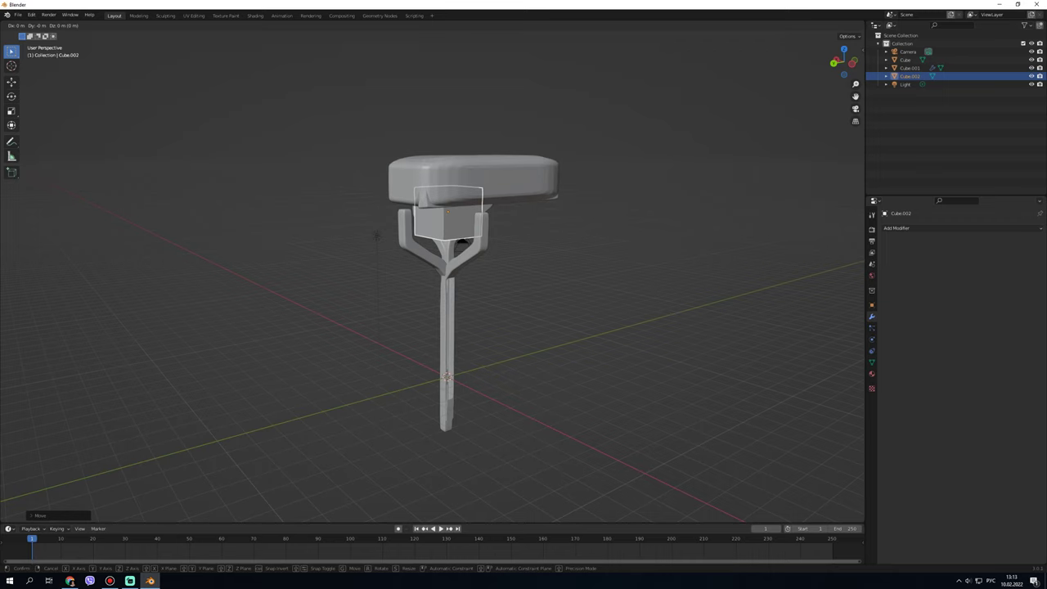
key(x)
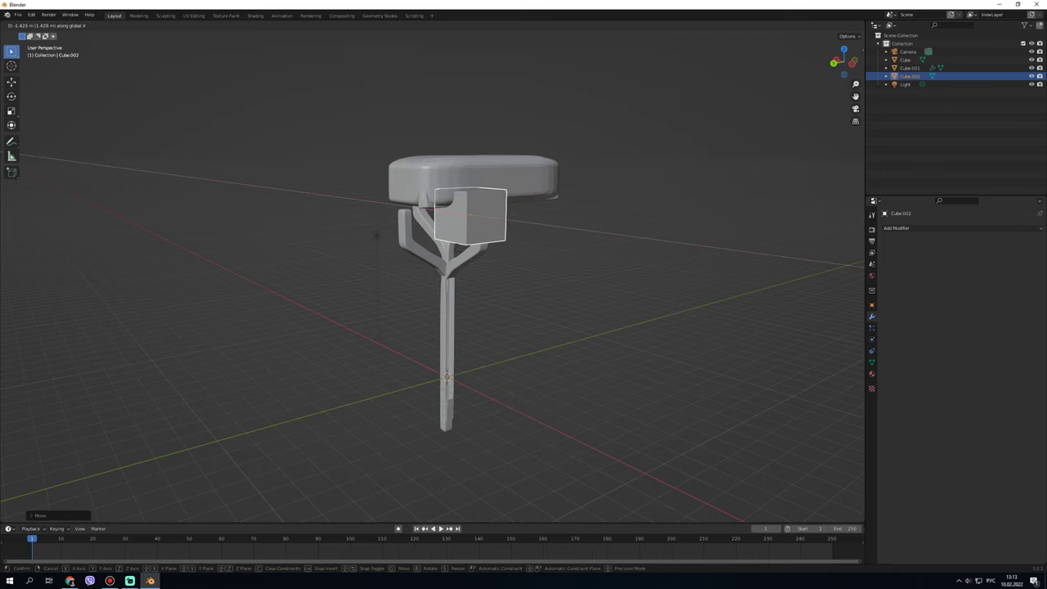
key(Return)
drag(843, 61, 826, 63)
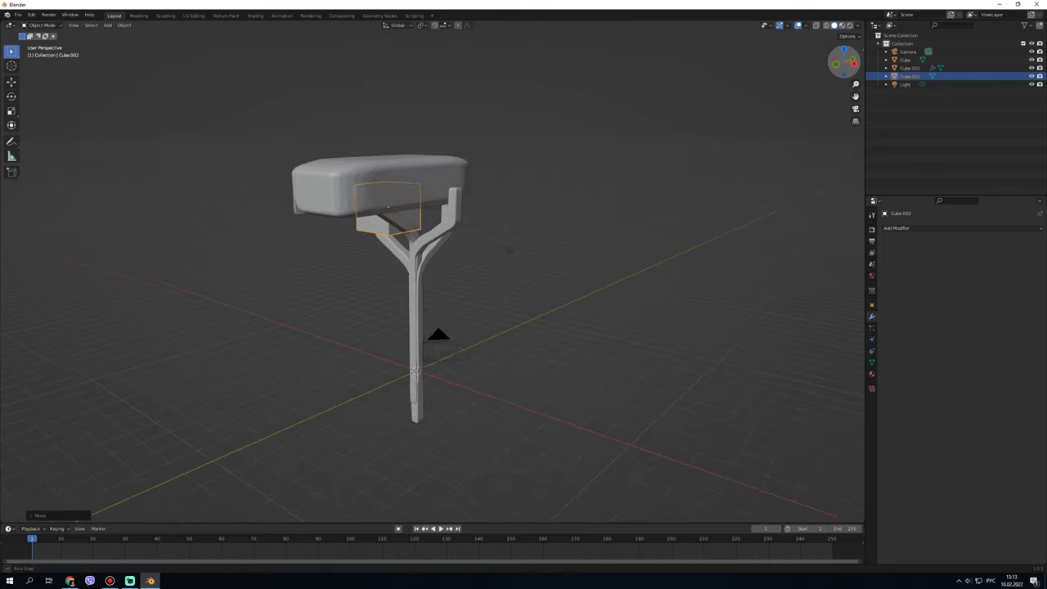
Round the cube with a Subdivision modifier, subdivide its mesh twice, and delete the large top box.
key(ctrl+4)
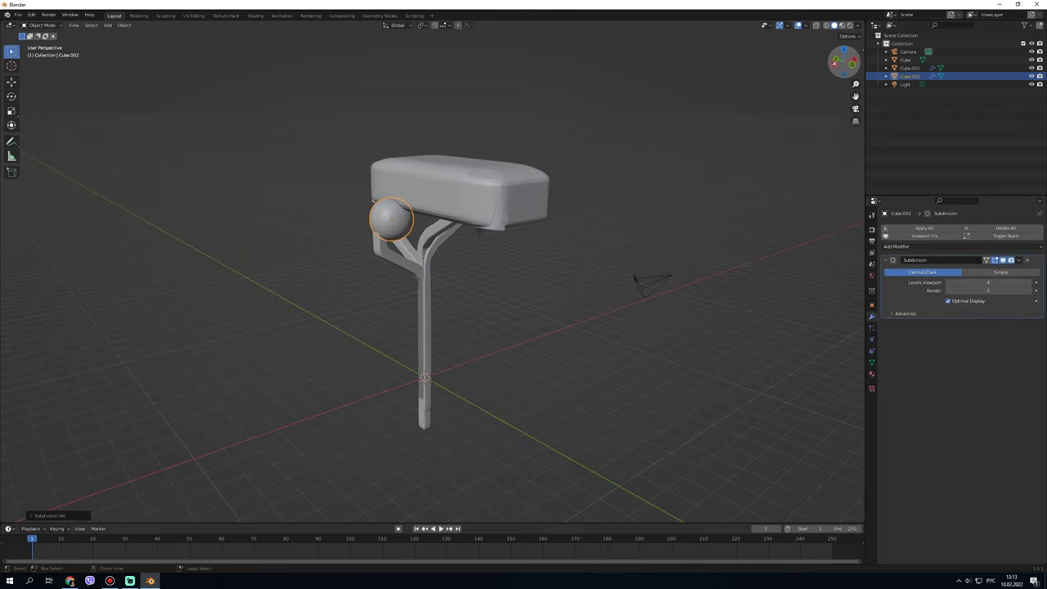
key(Tab)
right_click(342, 206)
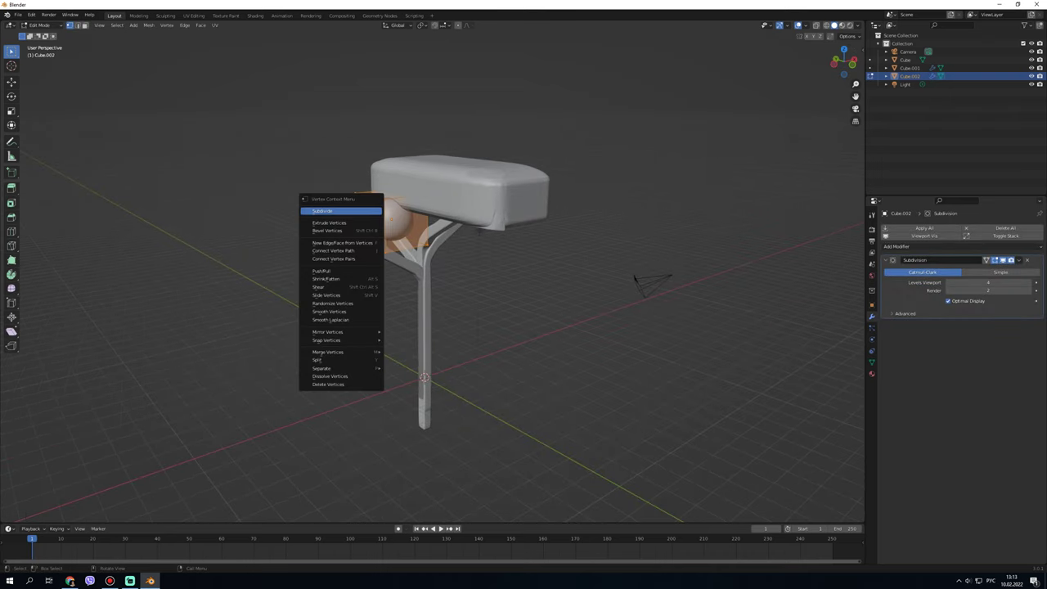
click(341, 208)
right_click(350, 208)
click(350, 210)
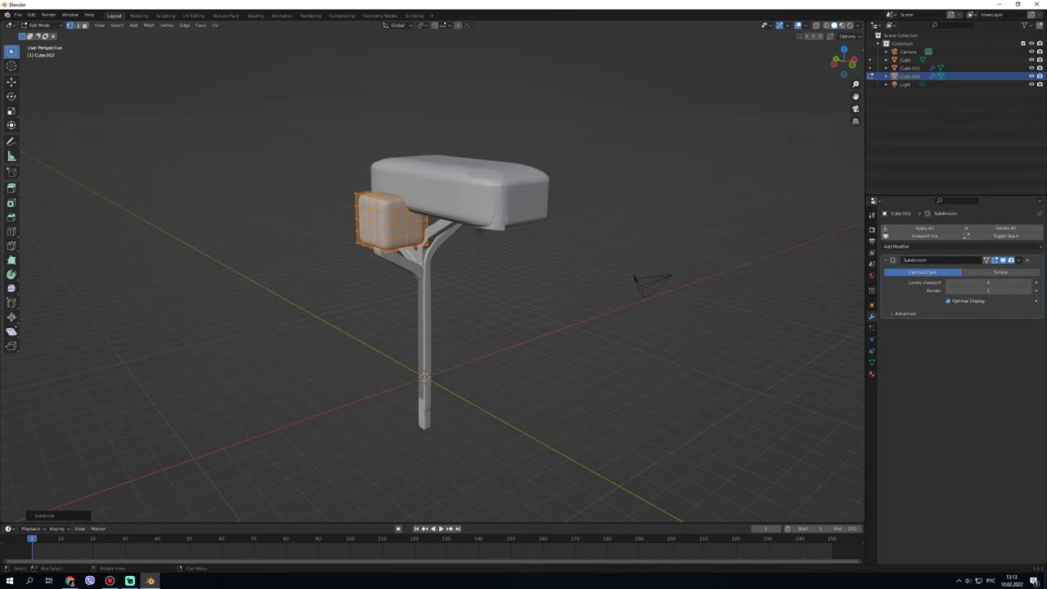
key(Tab)
click(451, 186)
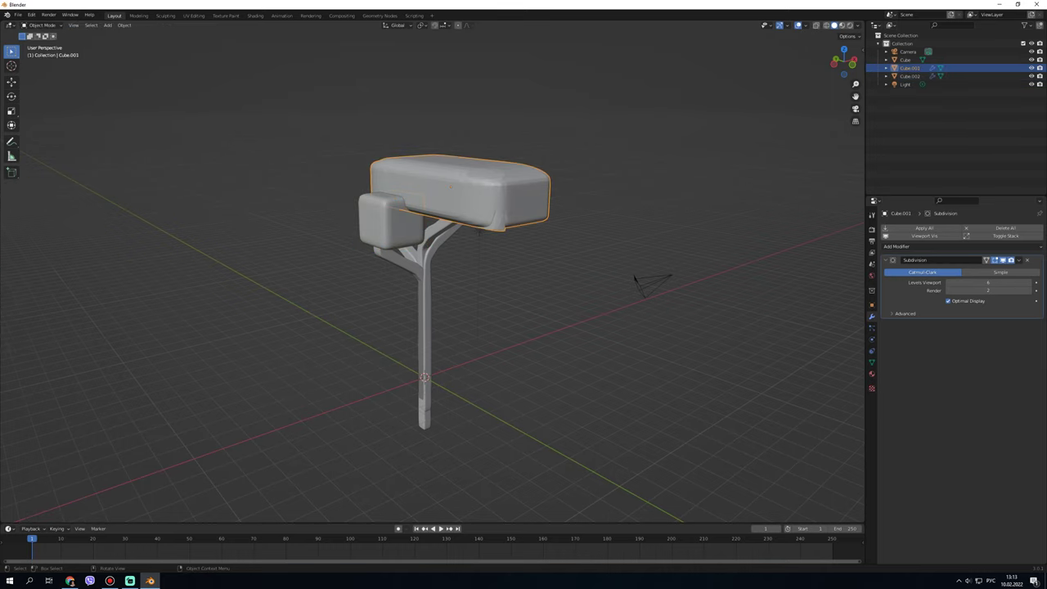
key(Delete)
Paste a copy of the rounded cube and move it along X, Y and Z to sit higher.
click(388, 215)
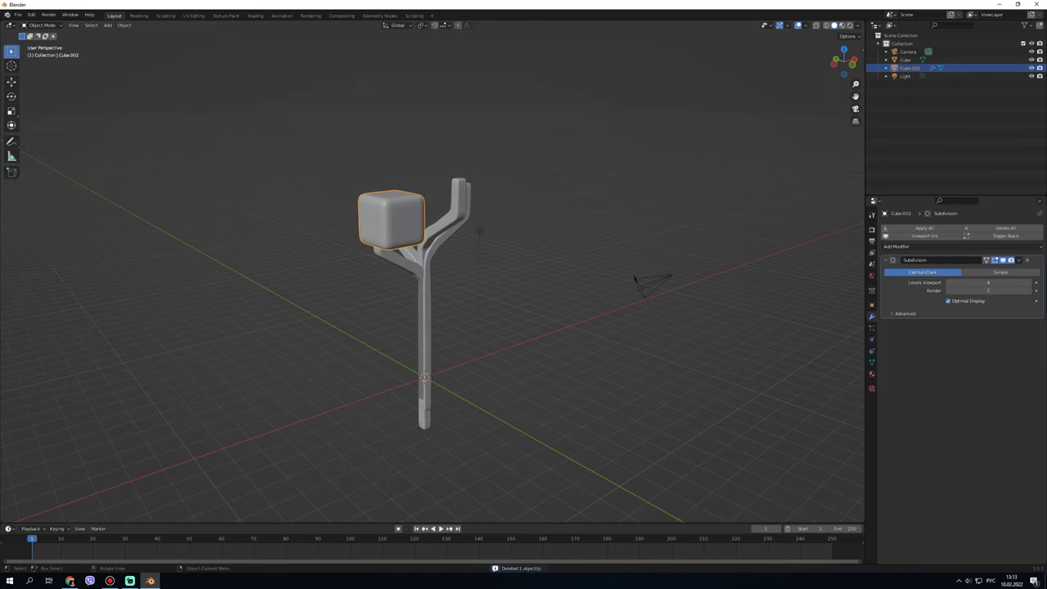
drag(844, 62, 834, 66)
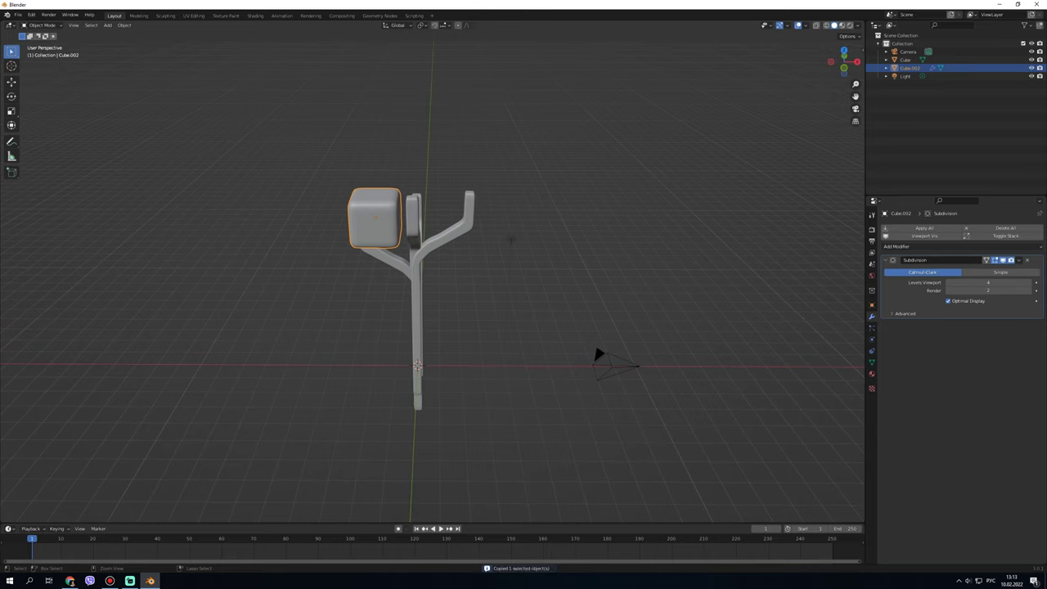
key(ctrl+v)
key(g)
key(x)
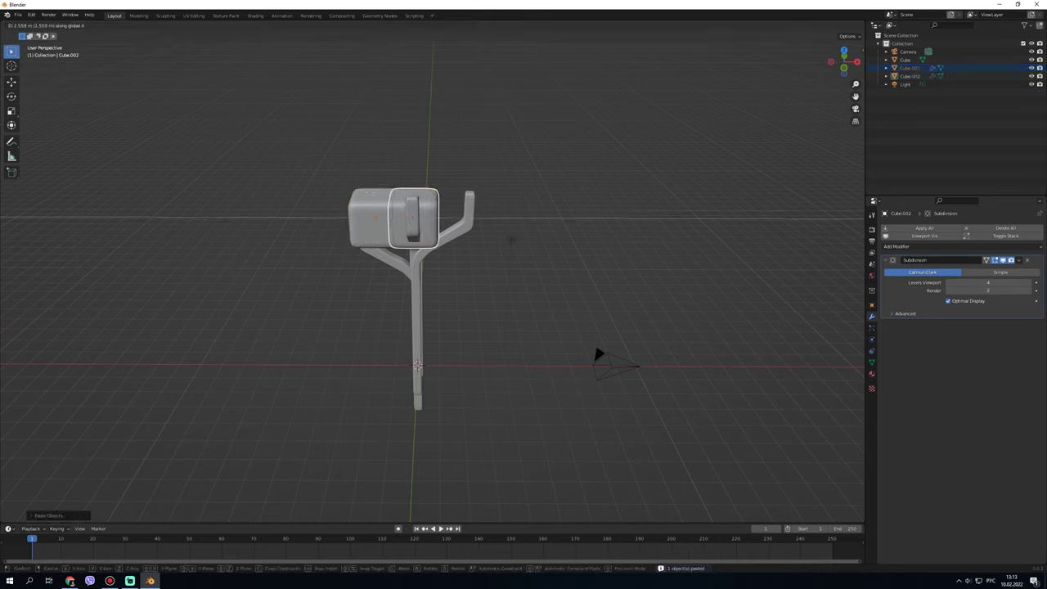
key(Return)
key(g)
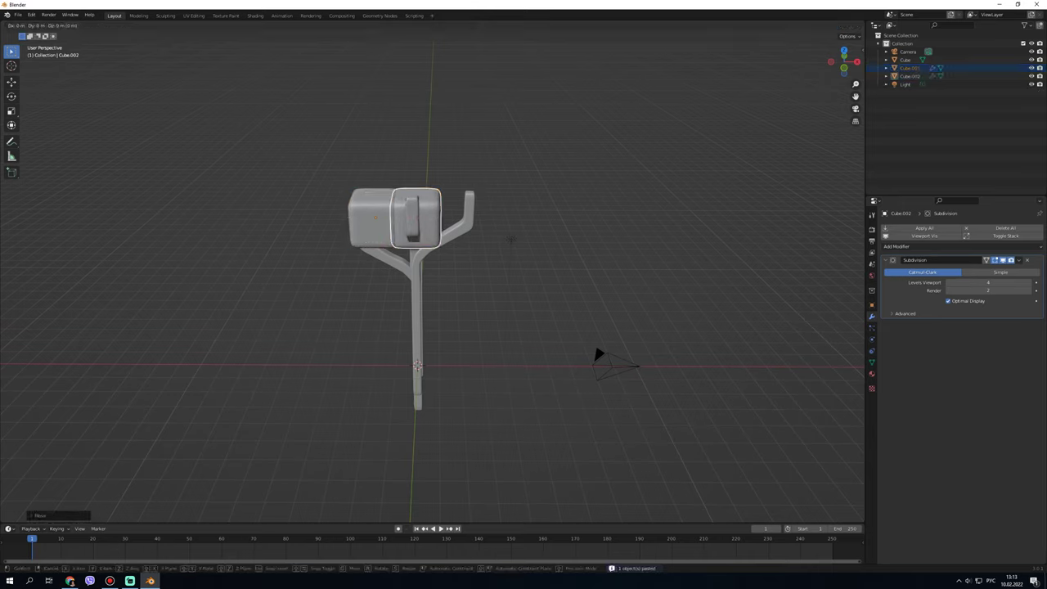
key(y)
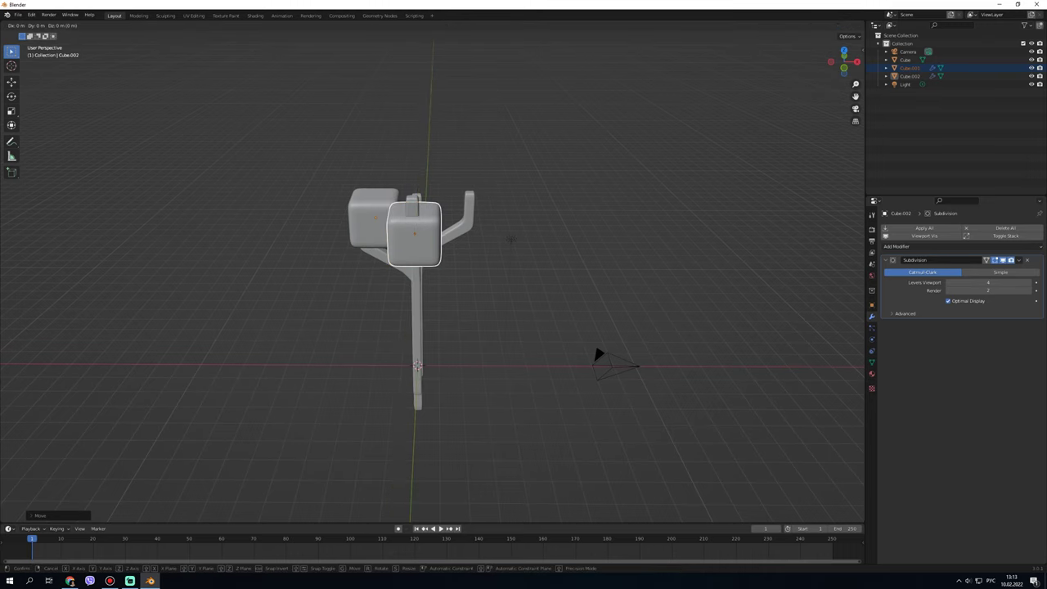
key(z)
key(Return)
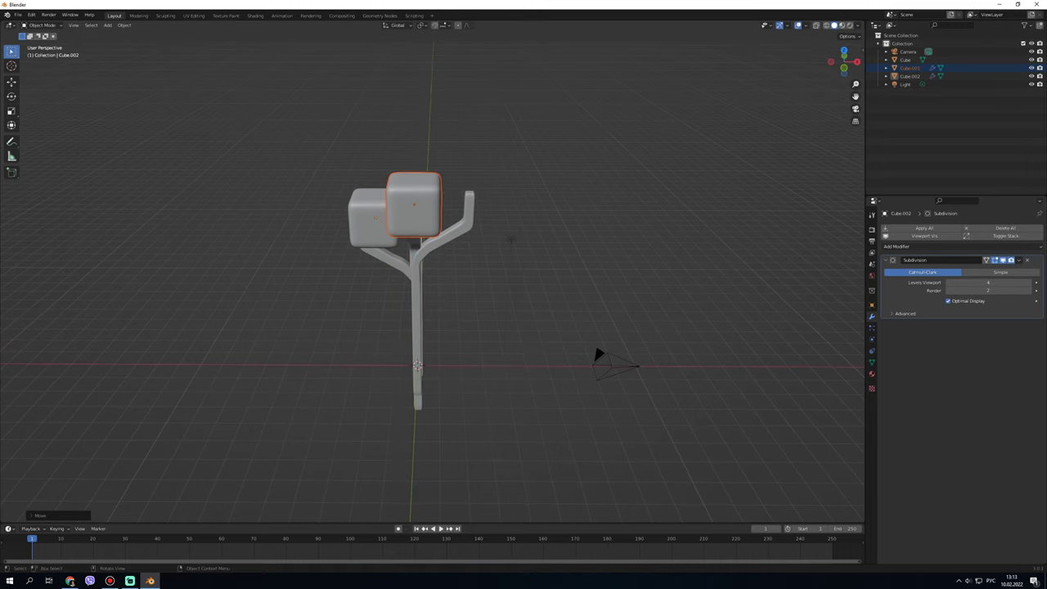
middle_drag(511, 239, 598, 251)
Stretch the copied box along Y to make it wider.
key(s)
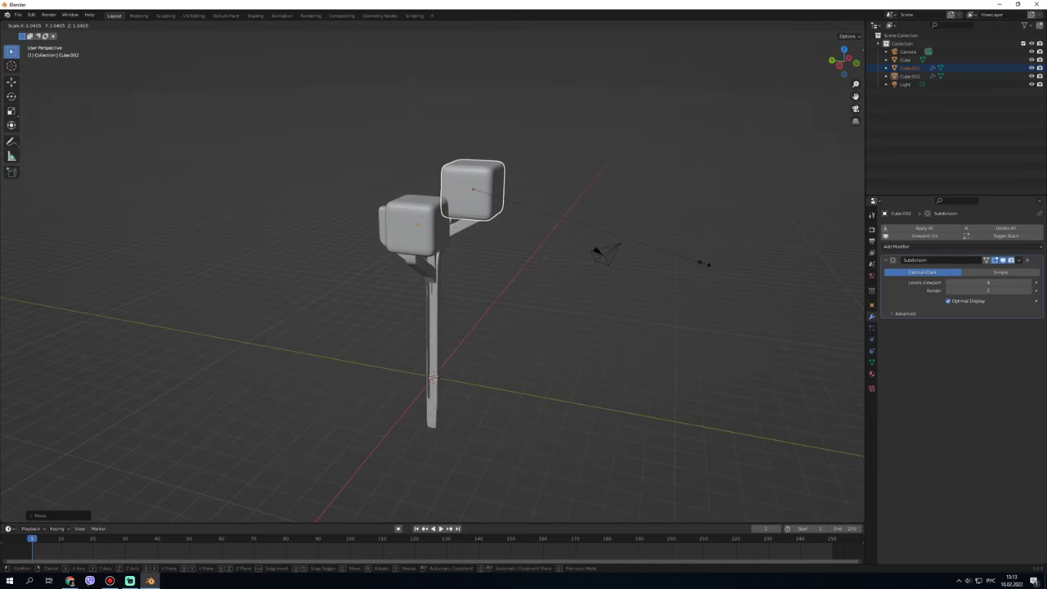
key(y)
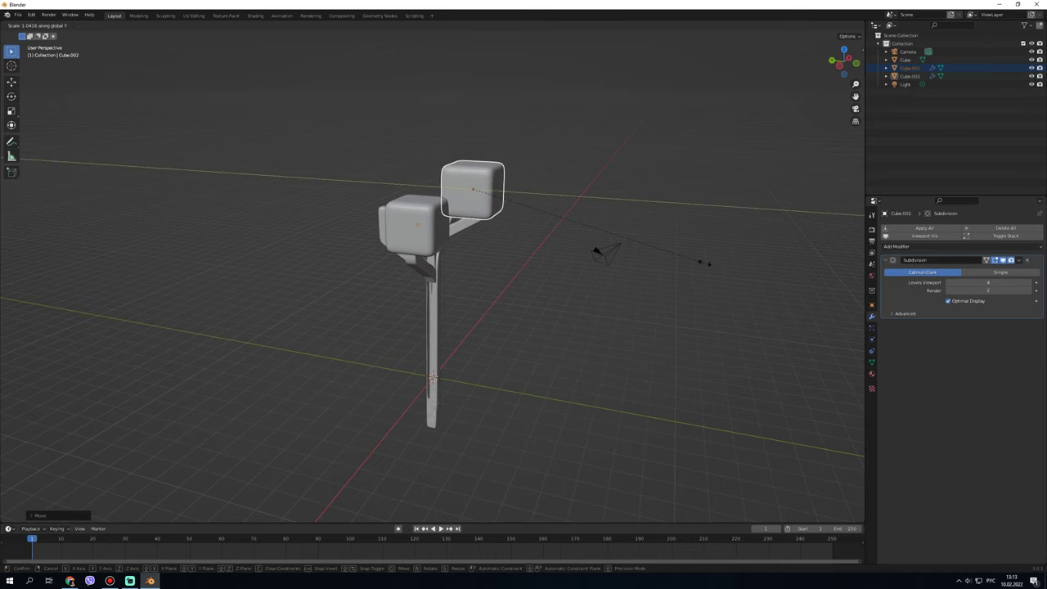
key(Return)
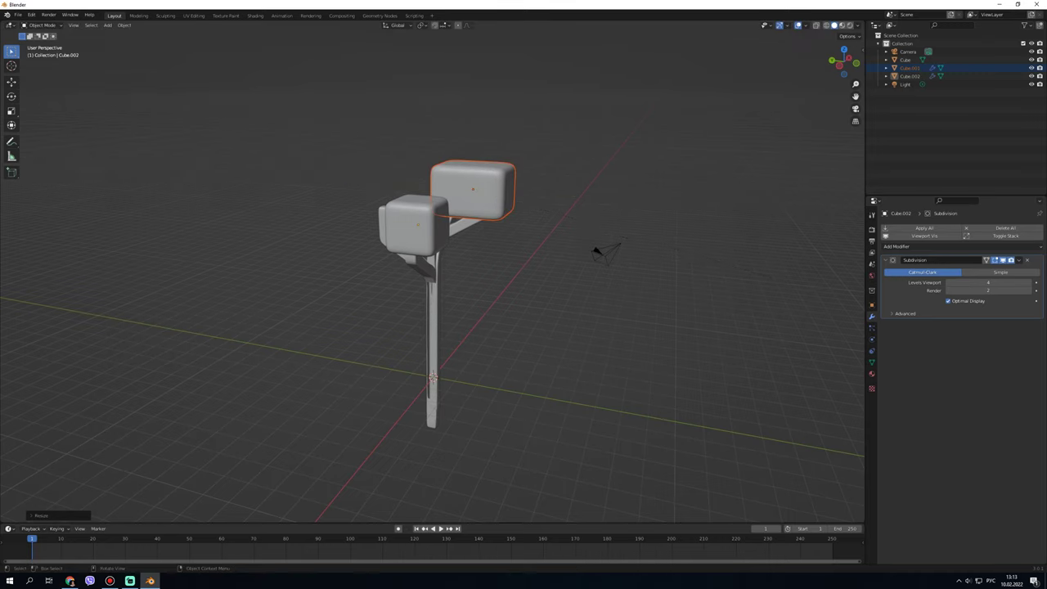
drag(843, 61, 810, 69)
Paste another copy of the rounded box, move it along Y and X, and stretch it along Y.
click(433, 198)
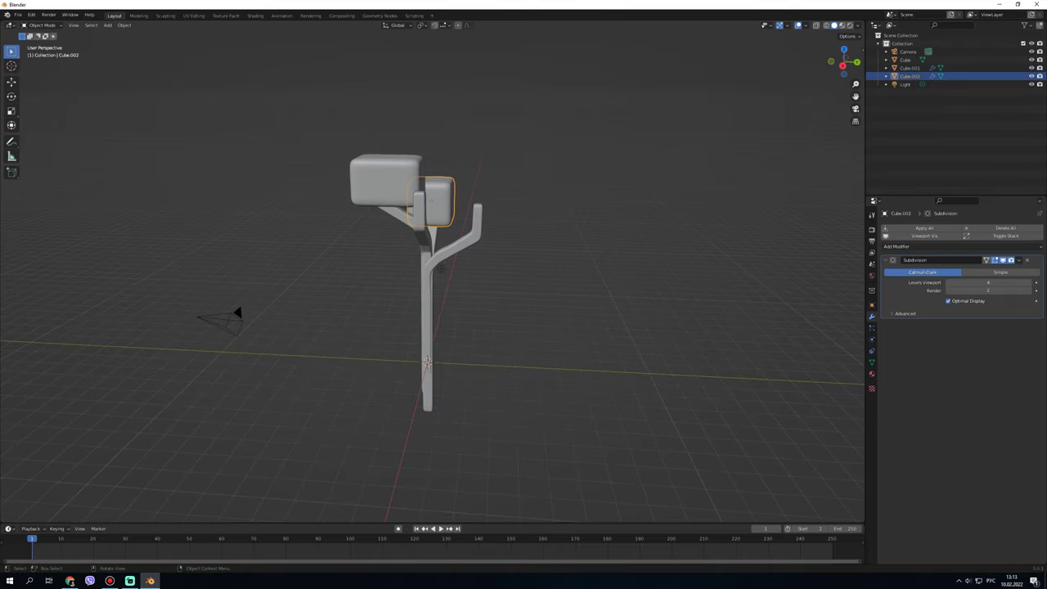
key(ctrl+v)
key(g)
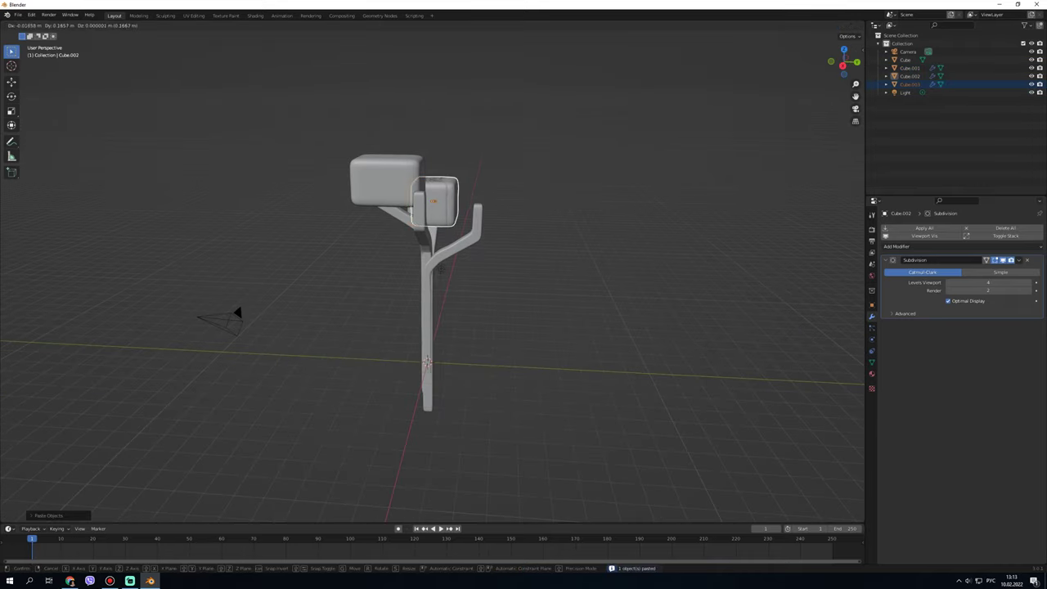
key(y)
key(Return)
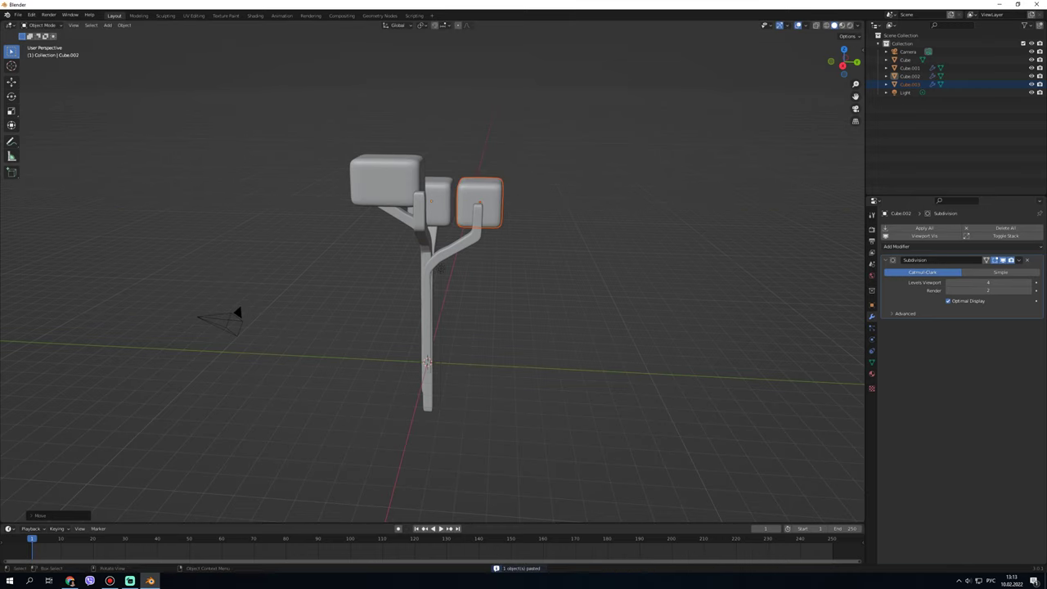
key(g)
key(x)
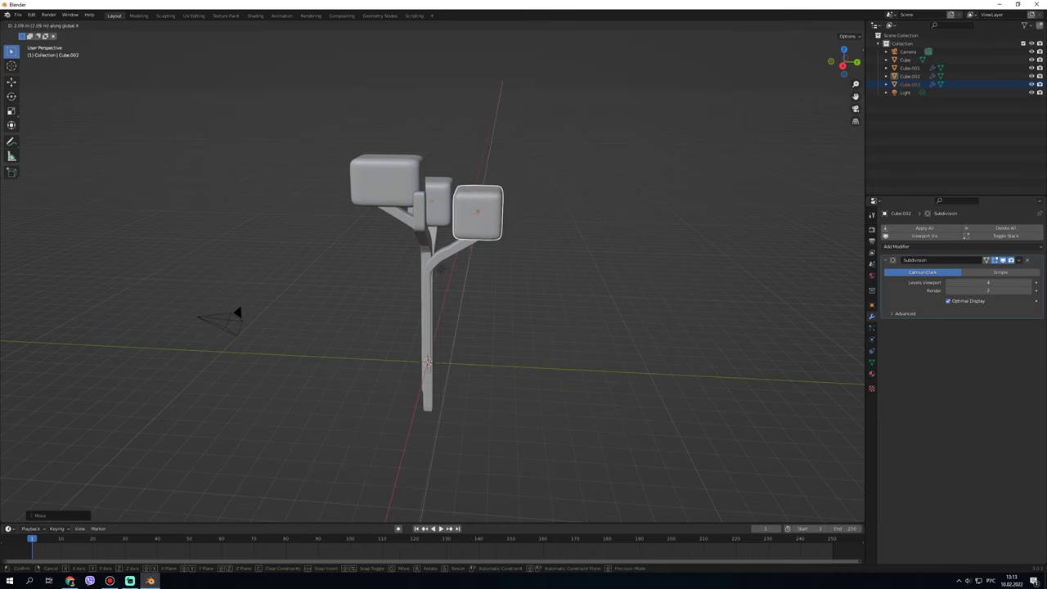
key(Return)
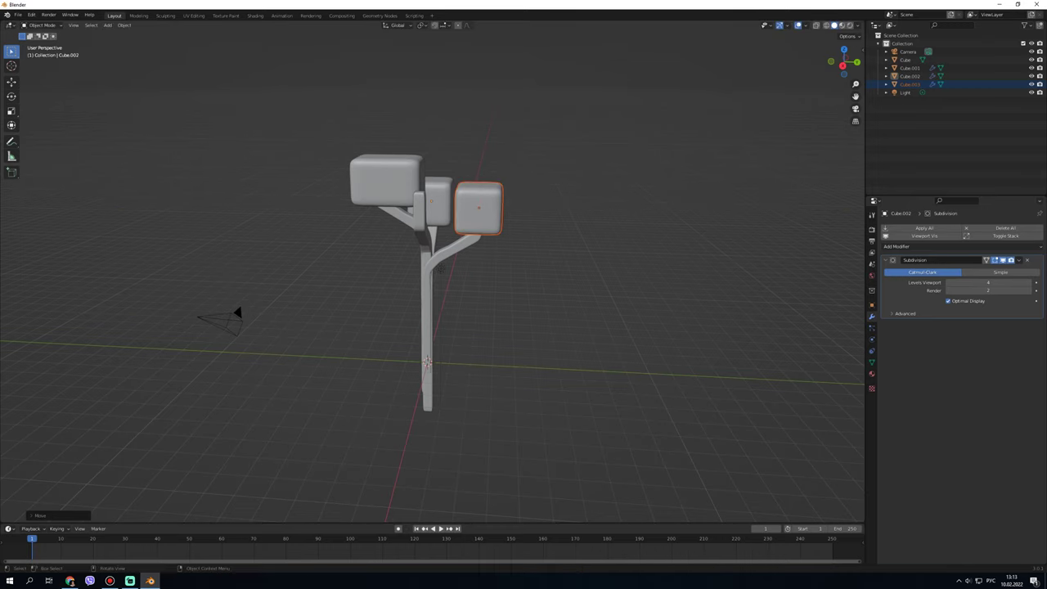
key(s)
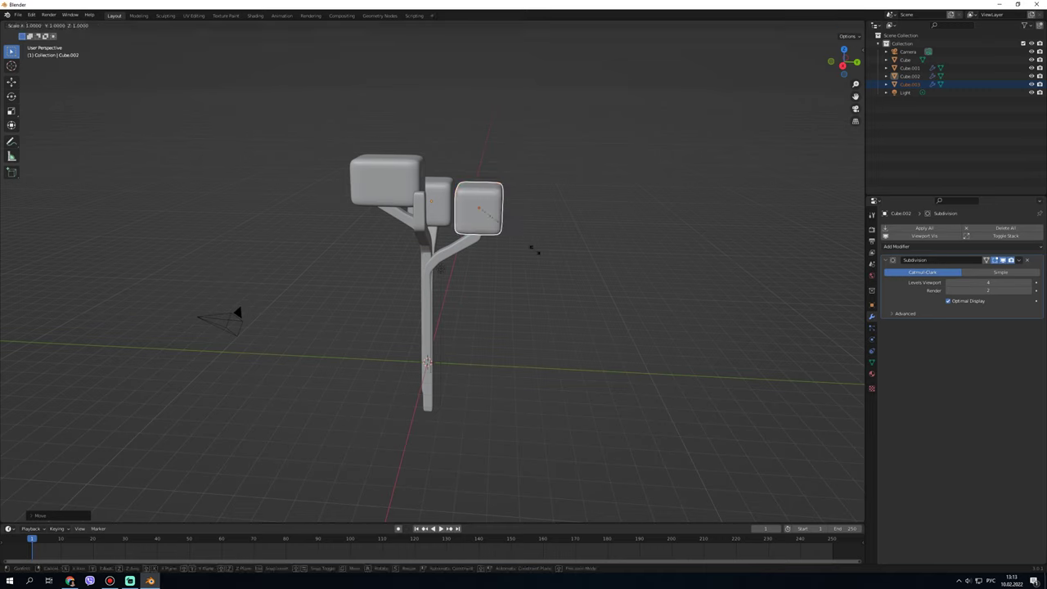
key(y)
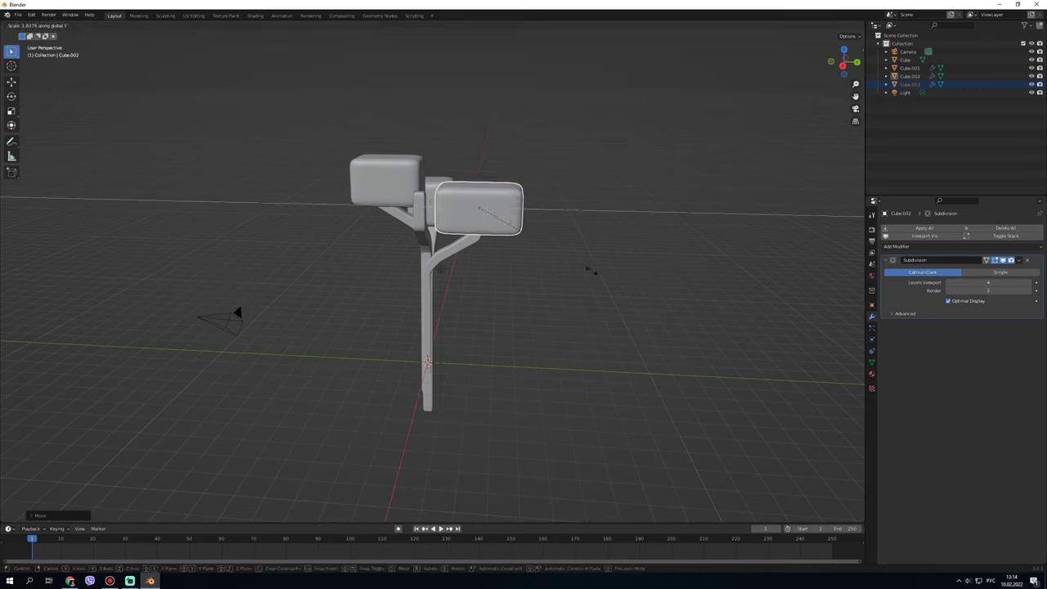
key(Return)
Slide the new box along X and scale it slightly taller along Z.
key(g)
key(x)
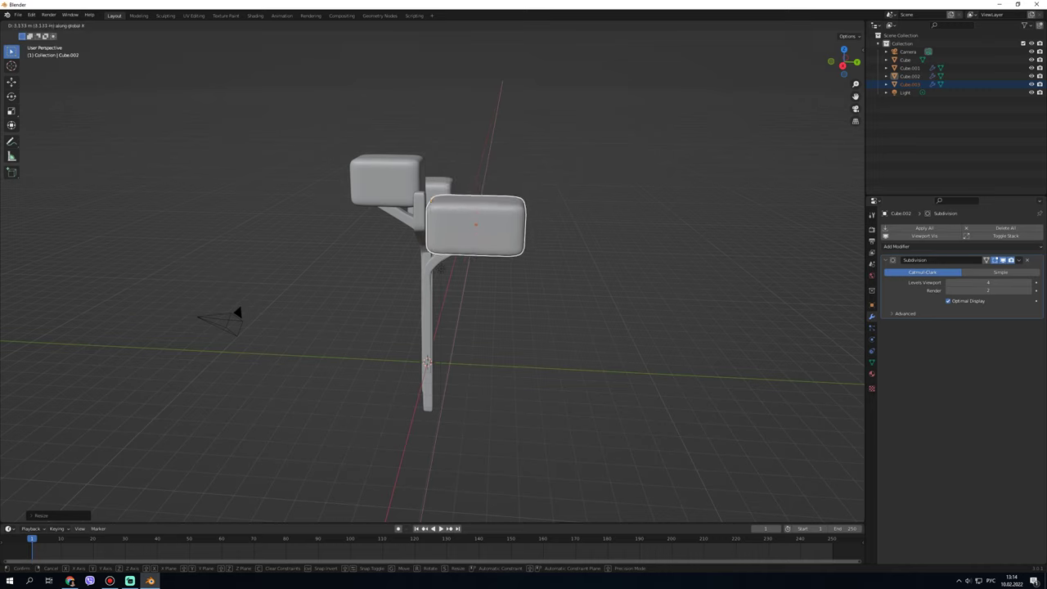
key(Return)
key(s)
key(z)
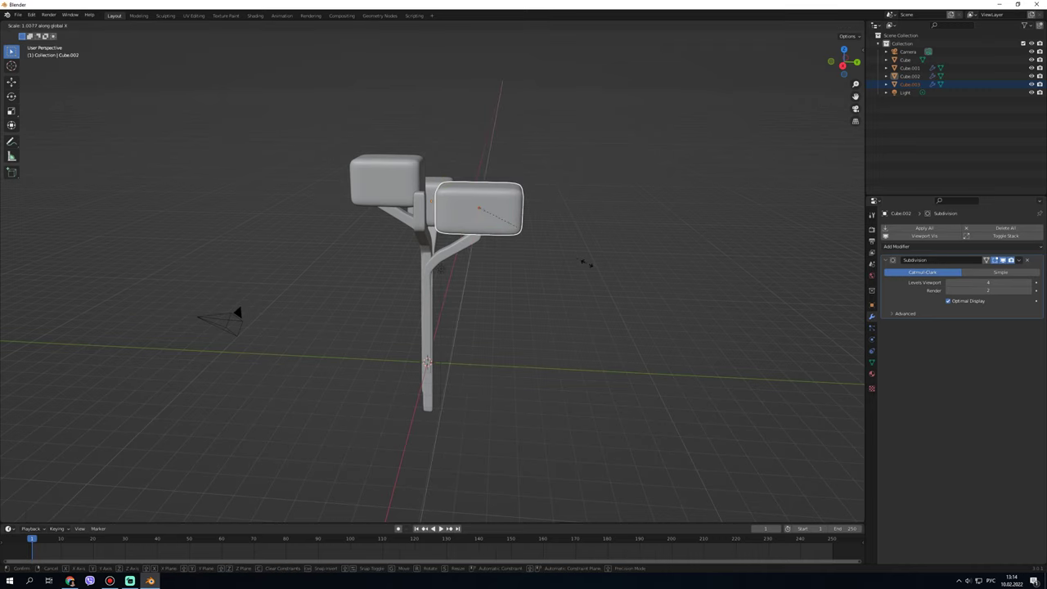
key(Return)
drag(844, 61, 843, 61)
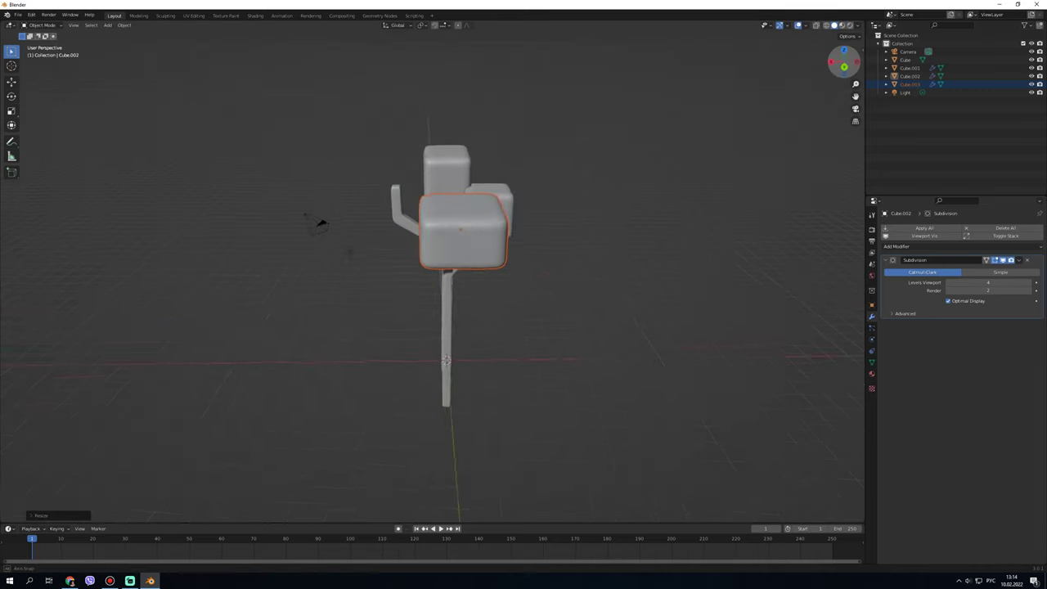
Move Cube.003 sideways along X so the heads spread either side of the pole.
click(908, 84)
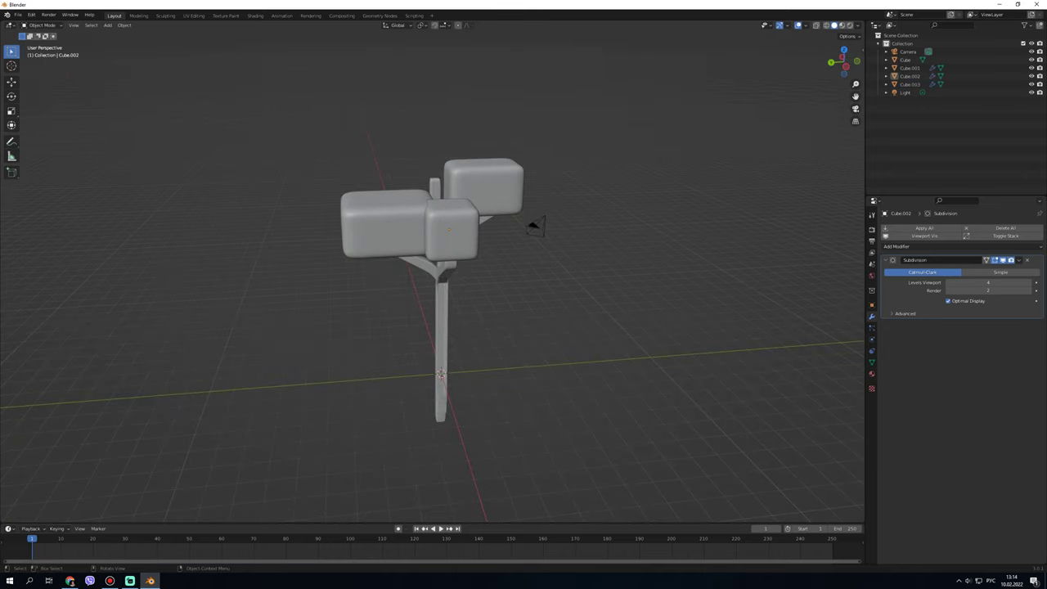
key(g)
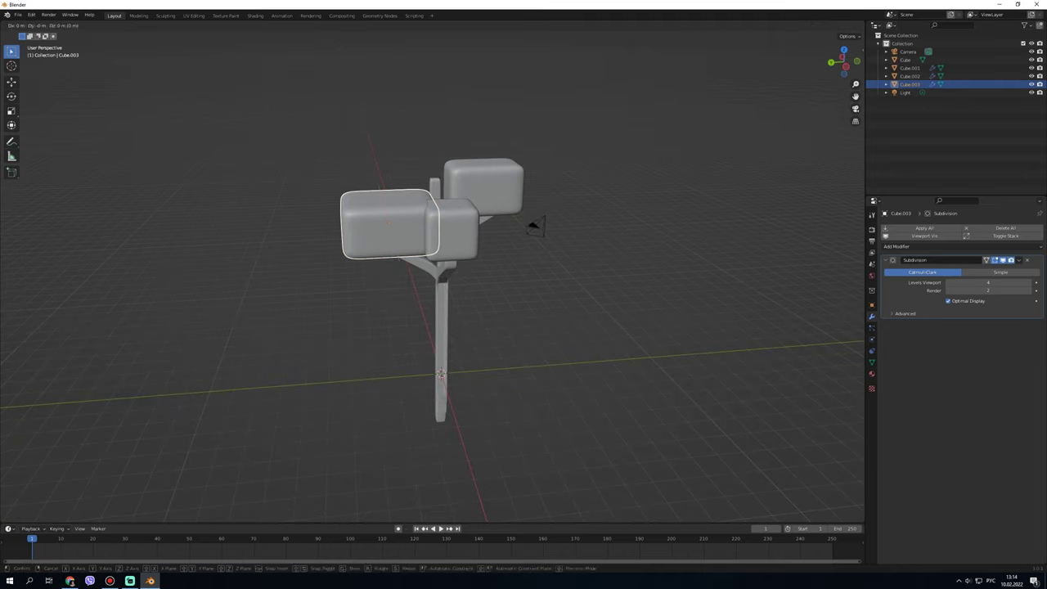
key(x)
key(Return)
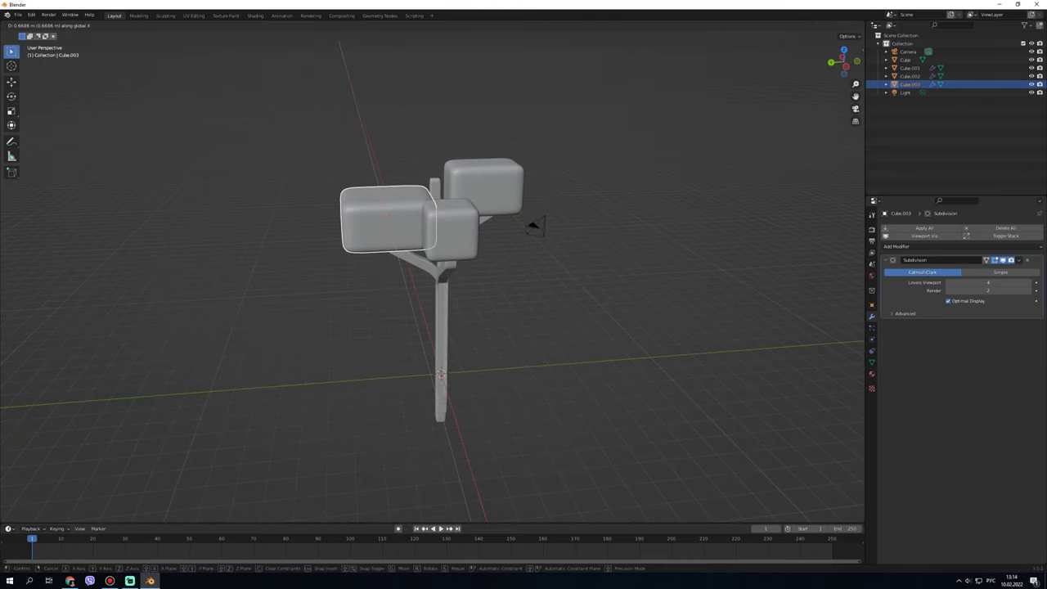
key(alt+a)
middle_drag(442, 327, 491, 327)
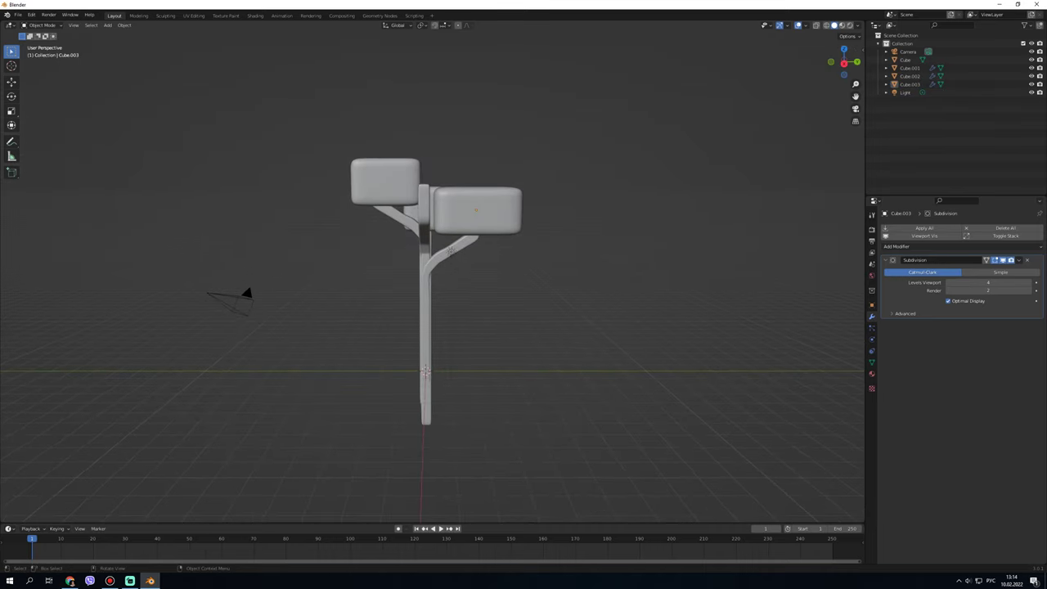
Add a new cube and lift it into place at the centre of the lamp heads.
key(shift+a)
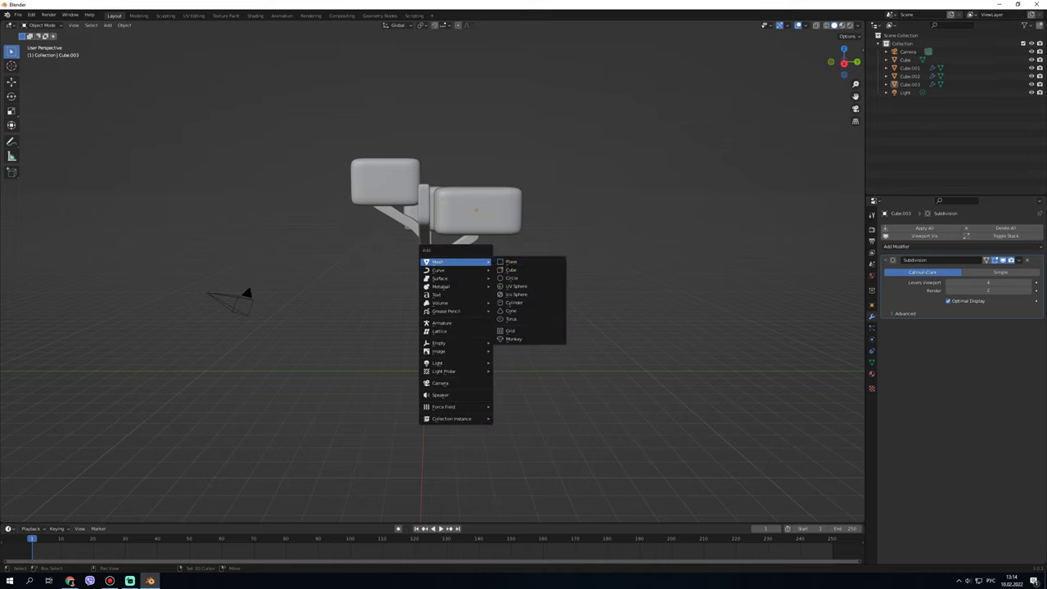
click(512, 270)
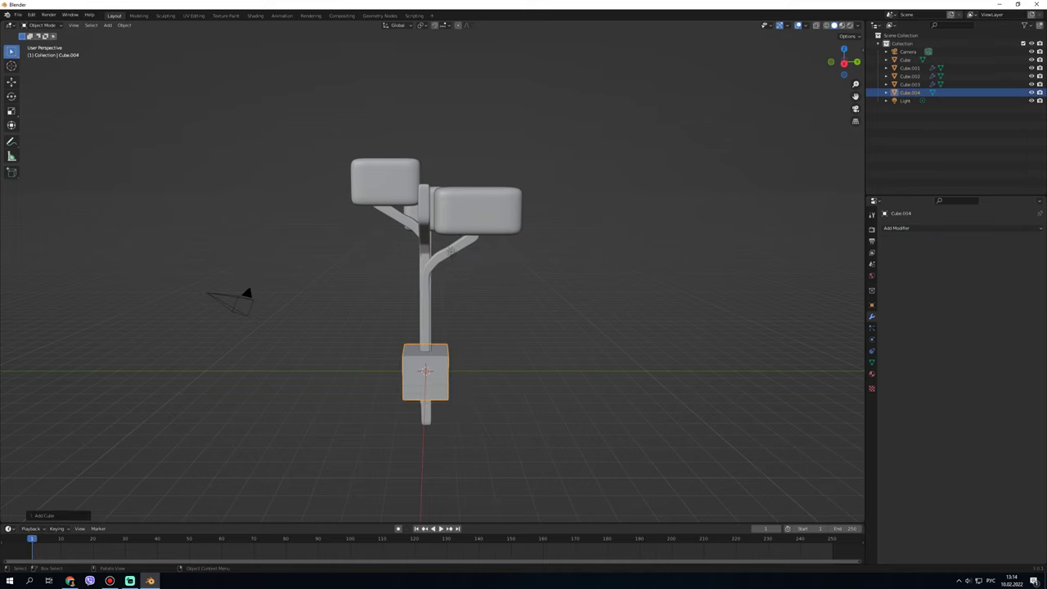
key(g)
key(z)
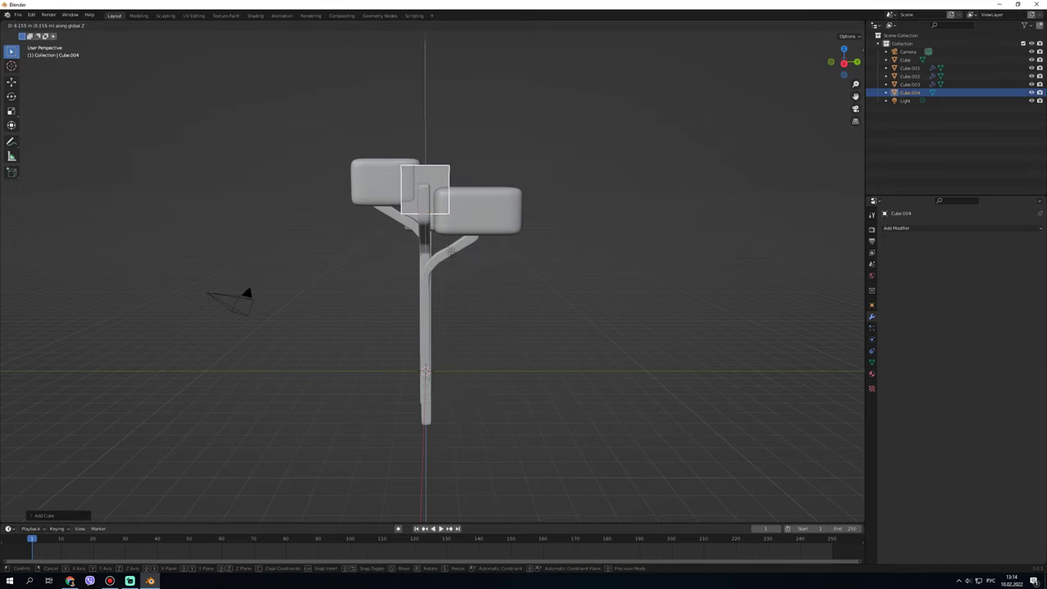
key(x)
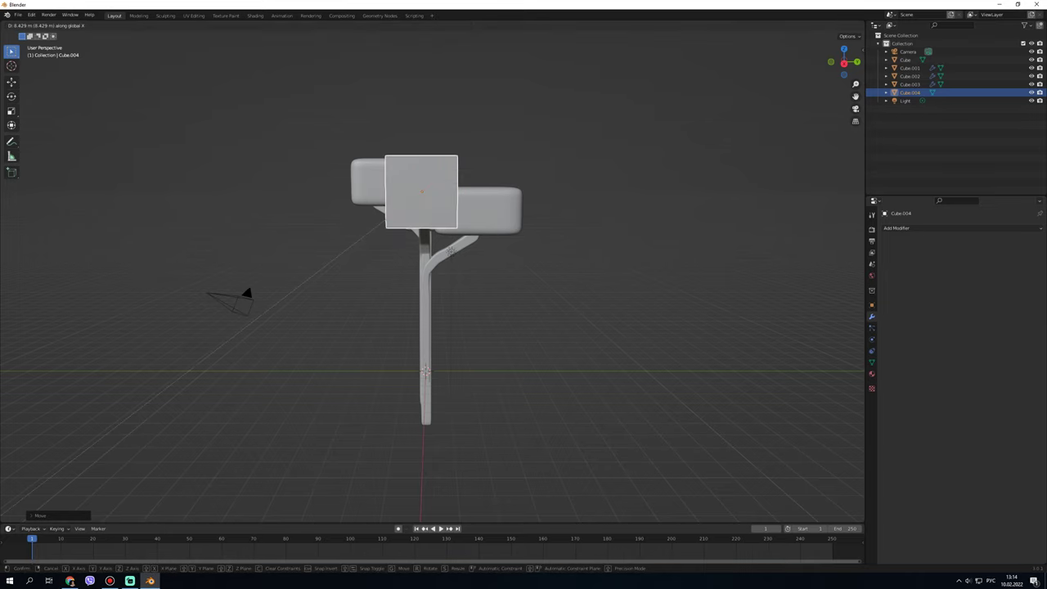
text(1000000000)
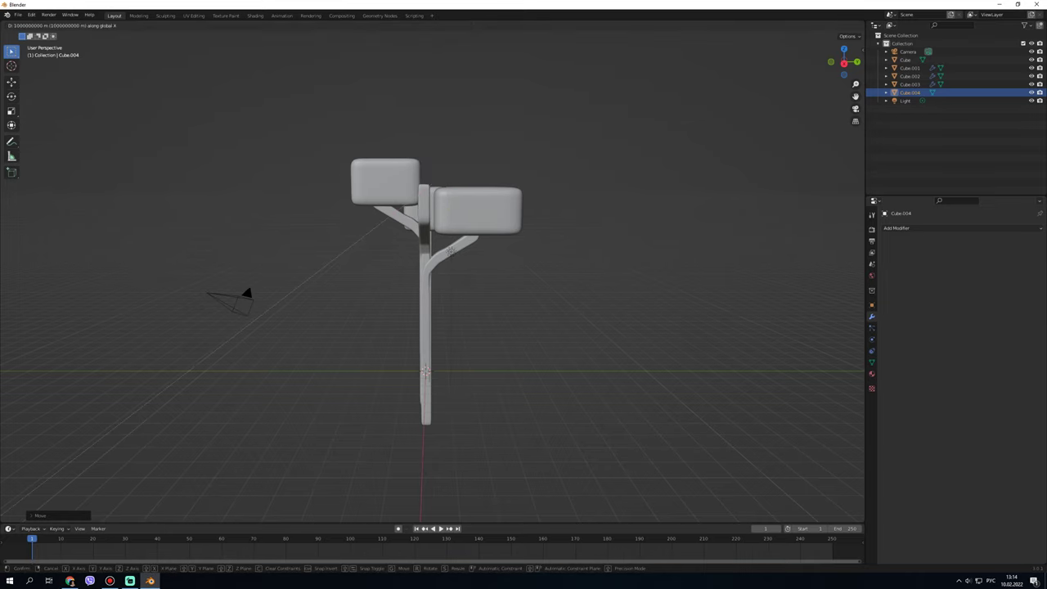
key(Escape)
drag(844, 63, 818, 75)
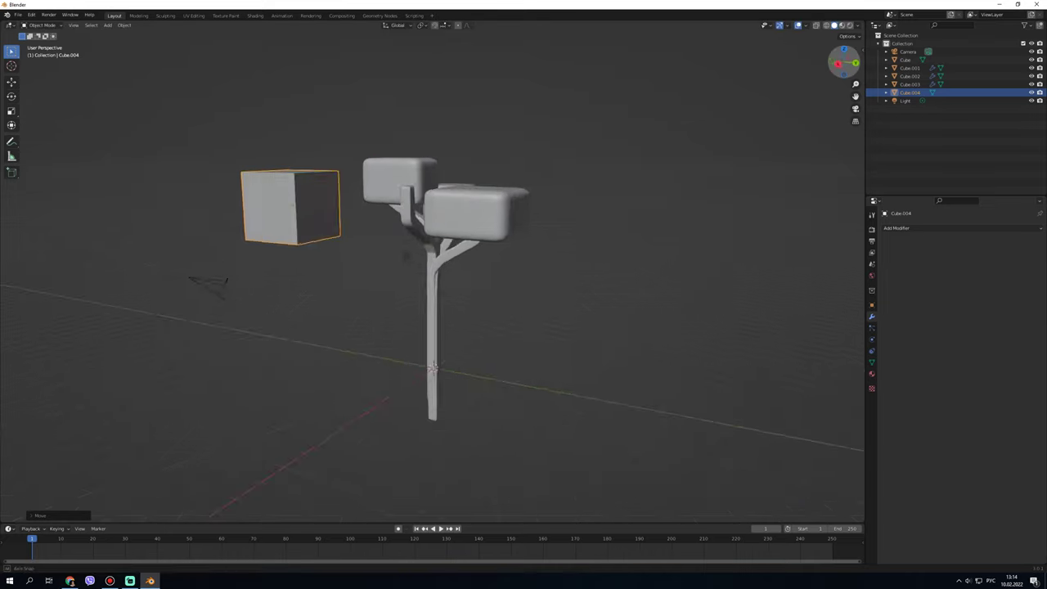
key(g)
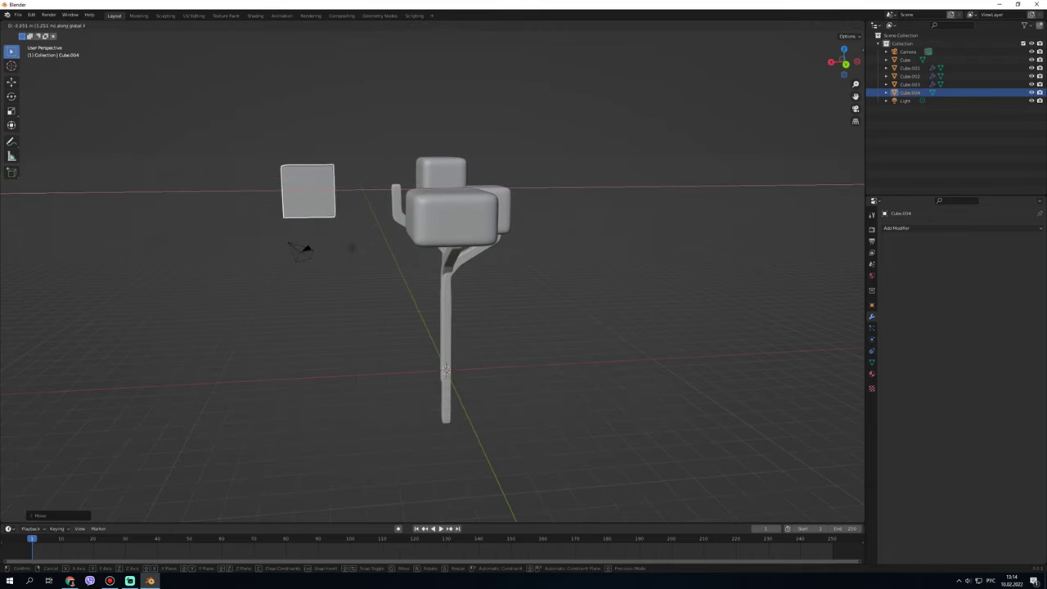
key(Return)
drag(844, 62, 513, 253)
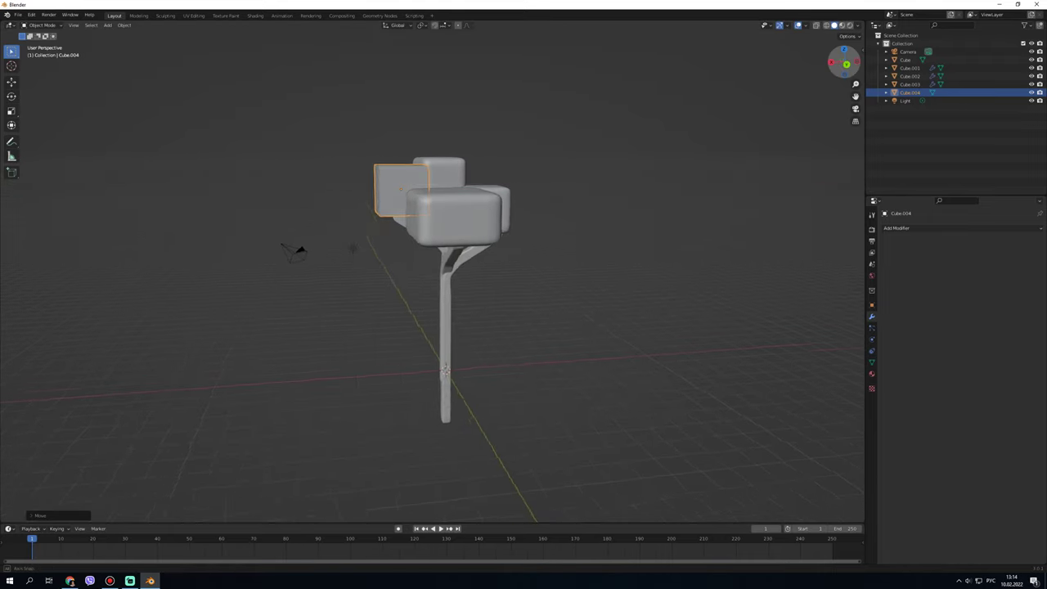
Apply Shade Smooth to the new cube.
key(Tab)
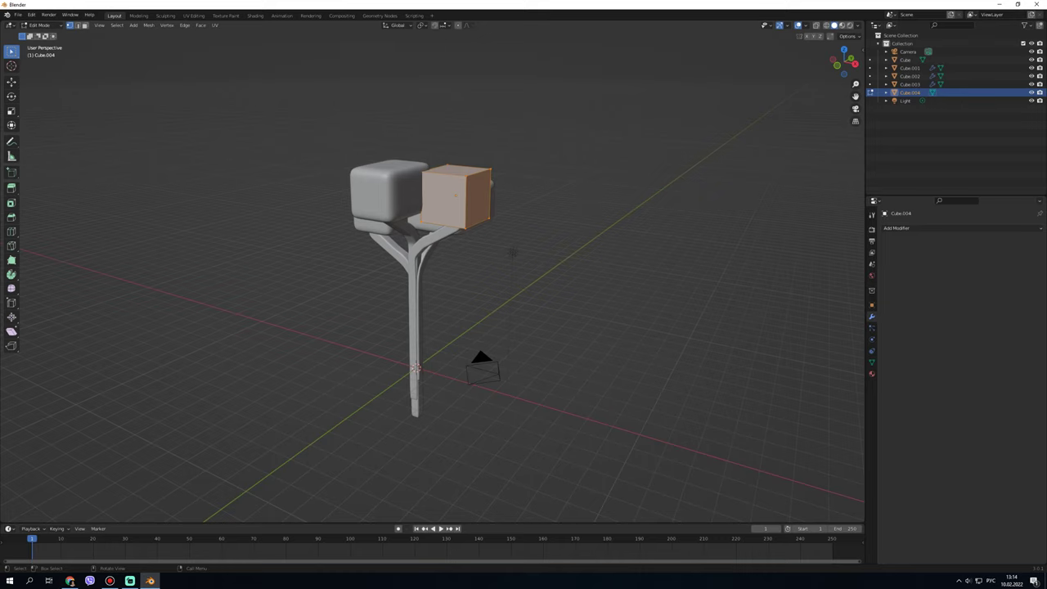
key(Tab)
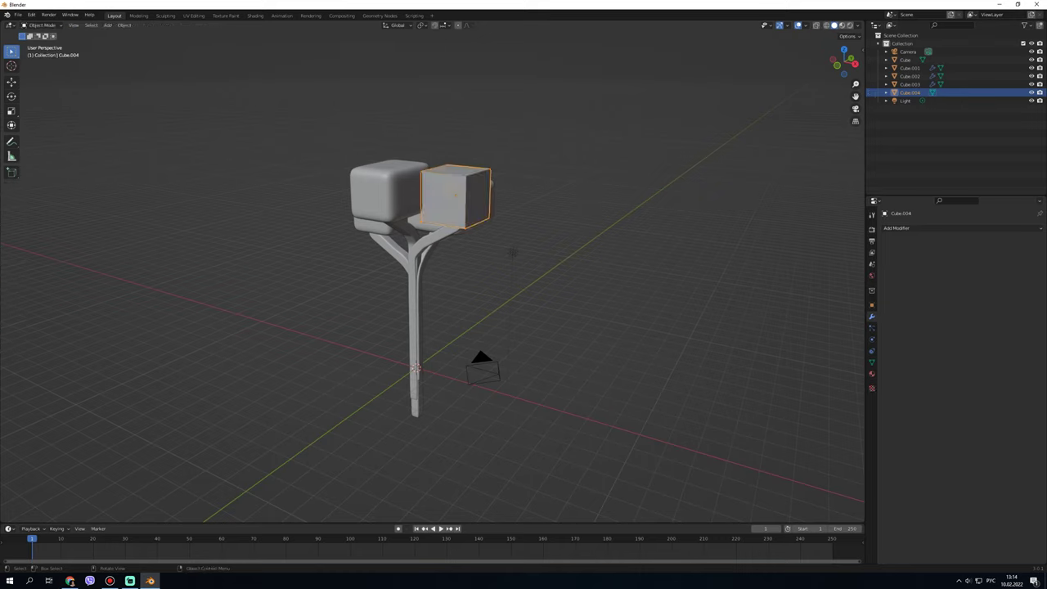
right_click(450, 203)
click(450, 202)
right_click(450, 203)
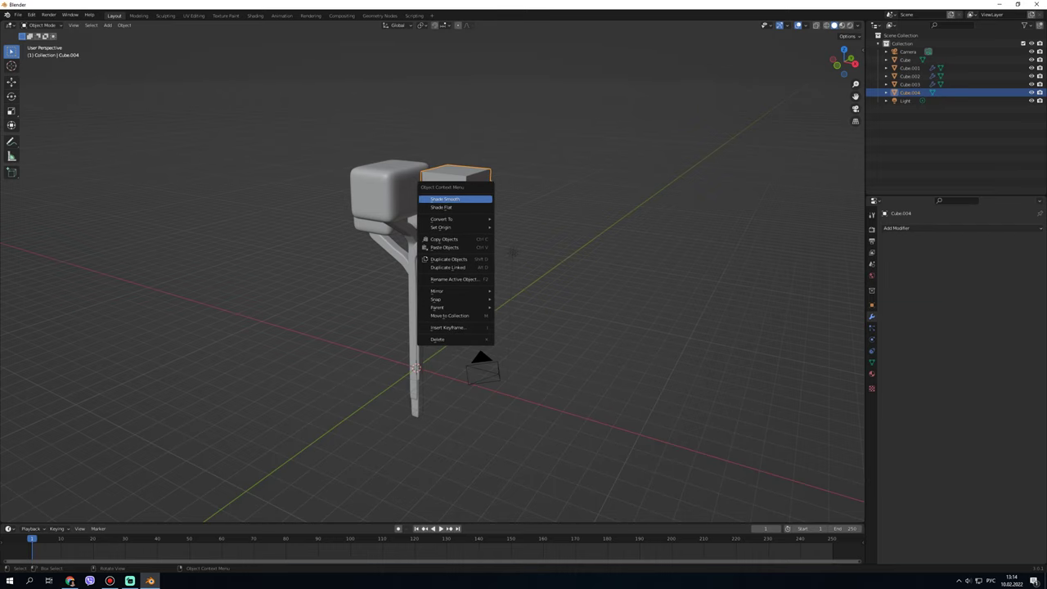
click(450, 203)
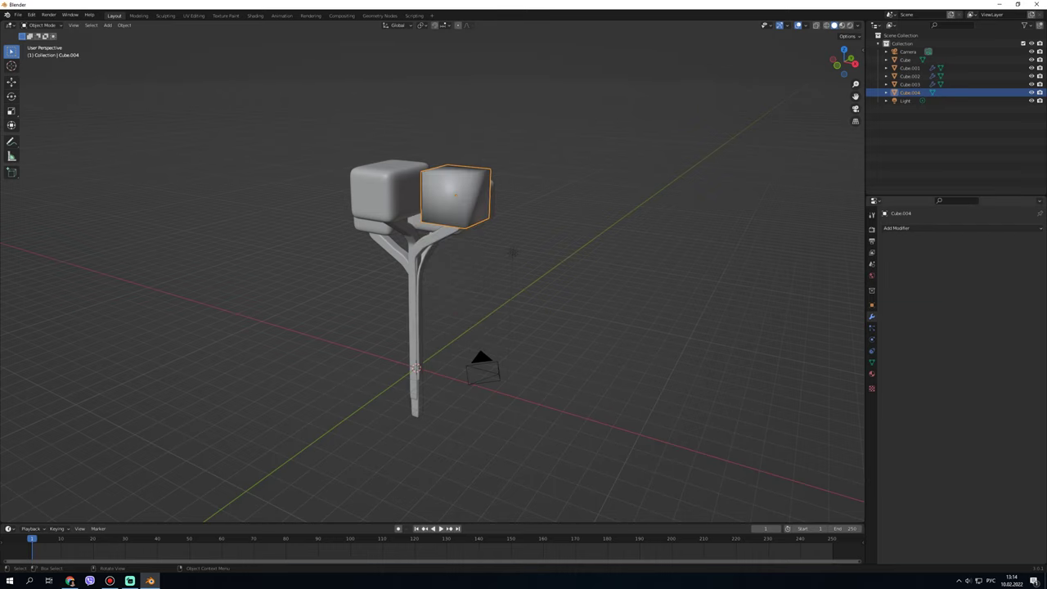
middle_drag(513, 252, 458, 262)
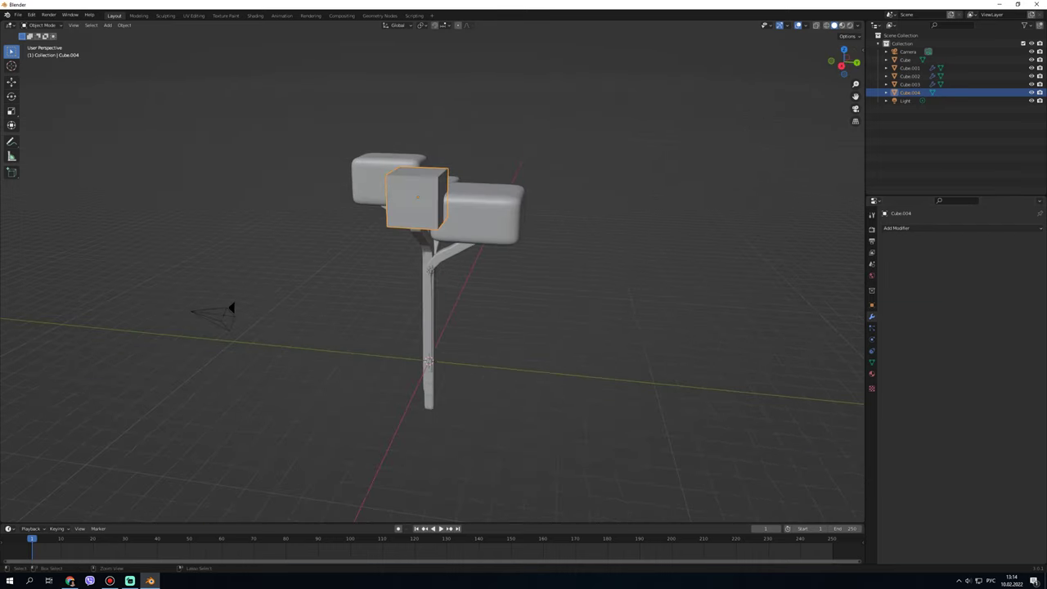
Add a Subdivision modifier with Ctrl+4 and subdivide the cube's mesh twice.
key(ctrl+4)
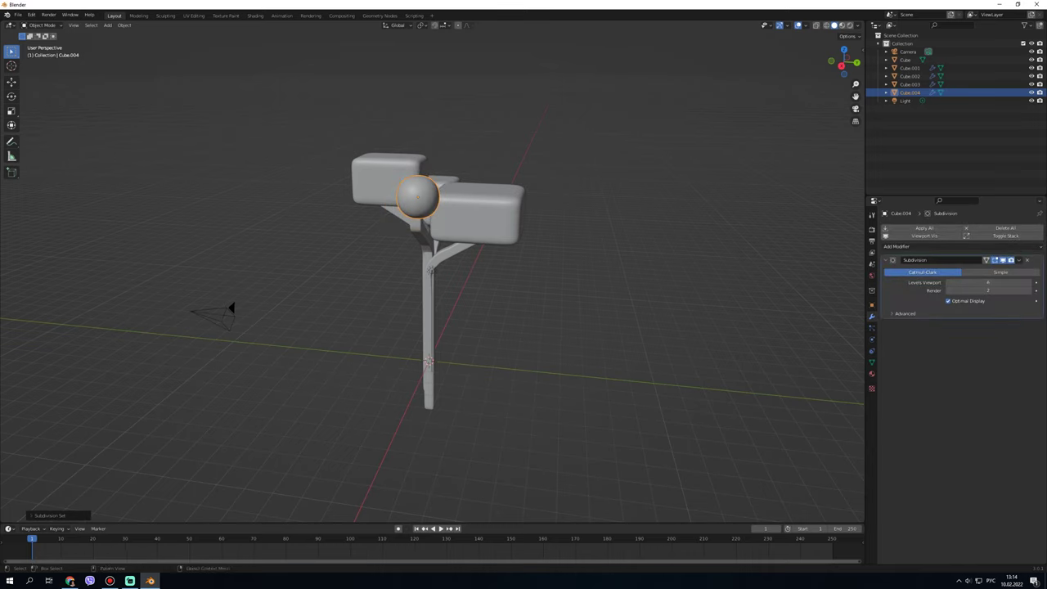
key(Tab)
right_click(396, 201)
click(396, 201)
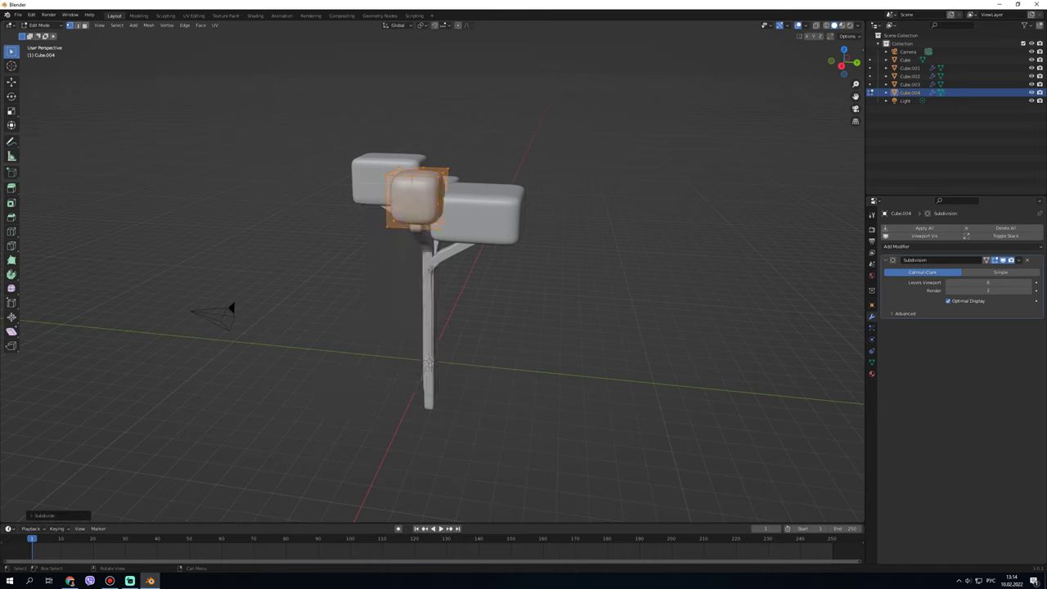
right_click(396, 201)
click(396, 201)
key(Tab)
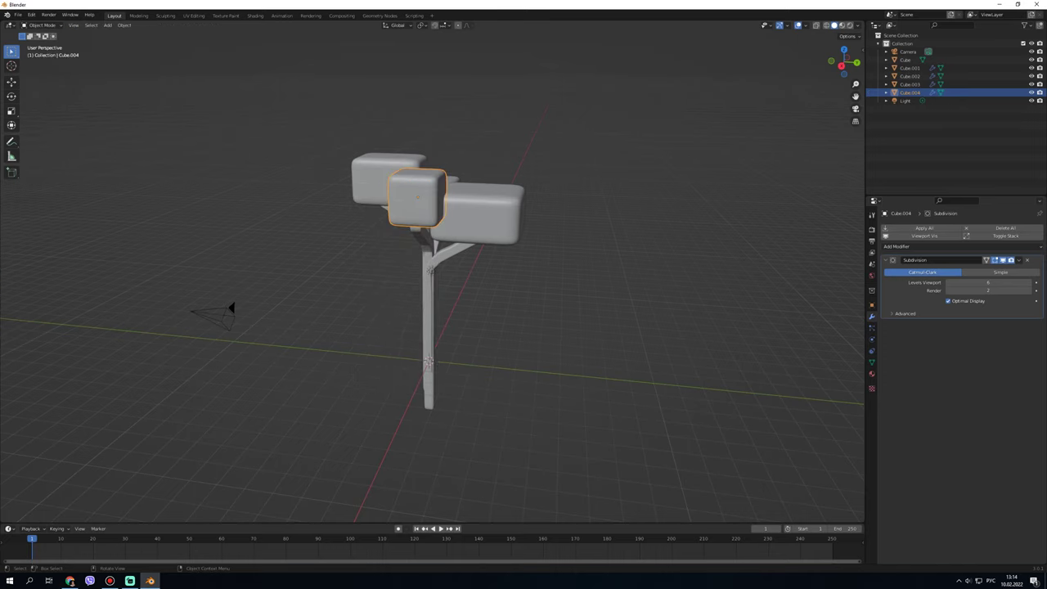
mouse_move(231, 308)
middle_down()
mouse_move(630, 307)
mouse_move(606, 243)
middle_up()
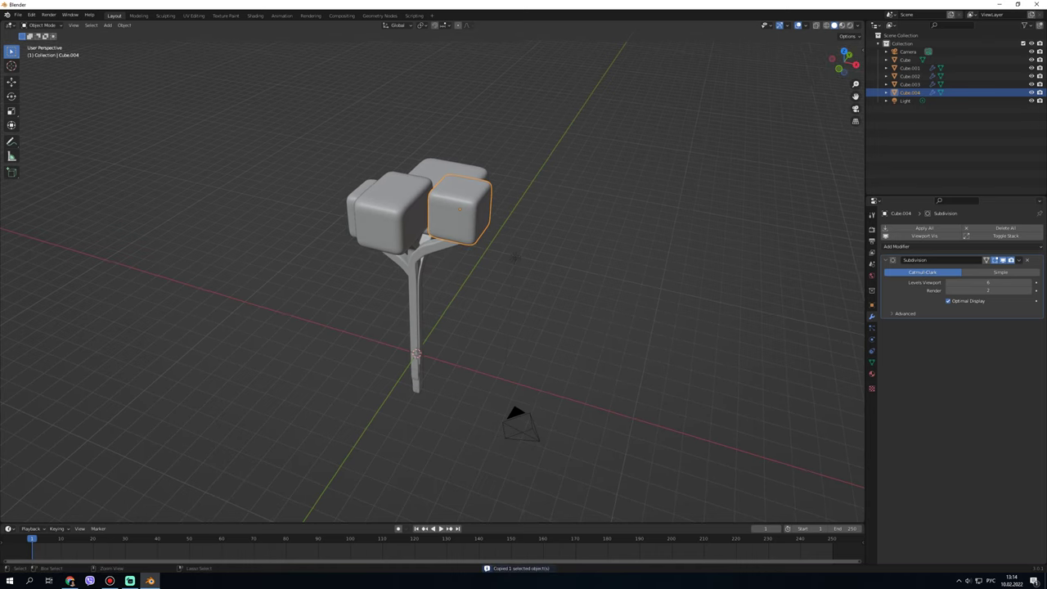
Paste a duplicate of the rounded box, move it along X, and stretch it along X.
key(ctrl+v)
key(g)
key(x)
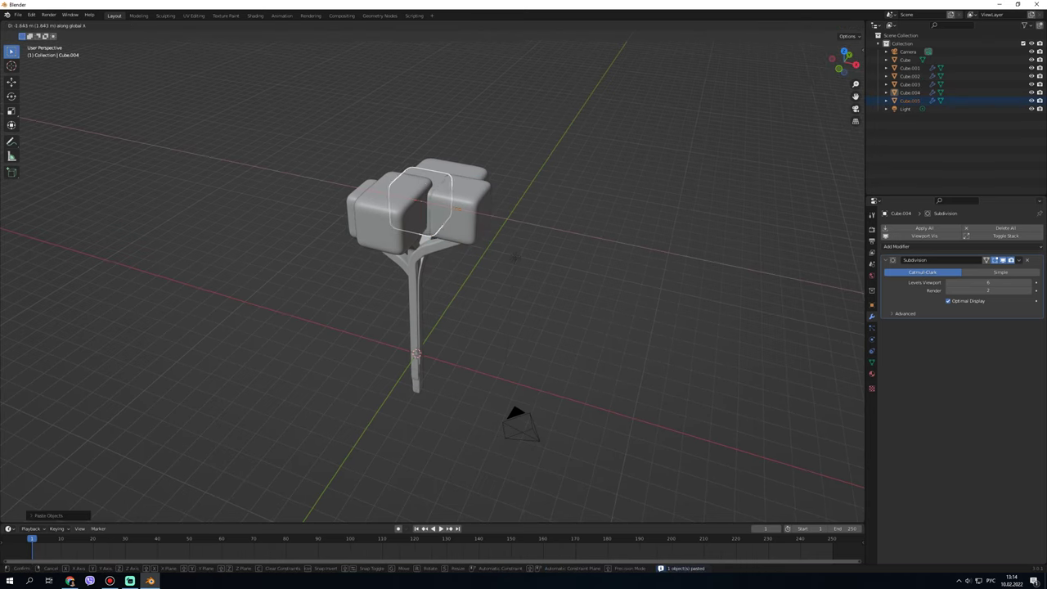
key(s)
key(x)
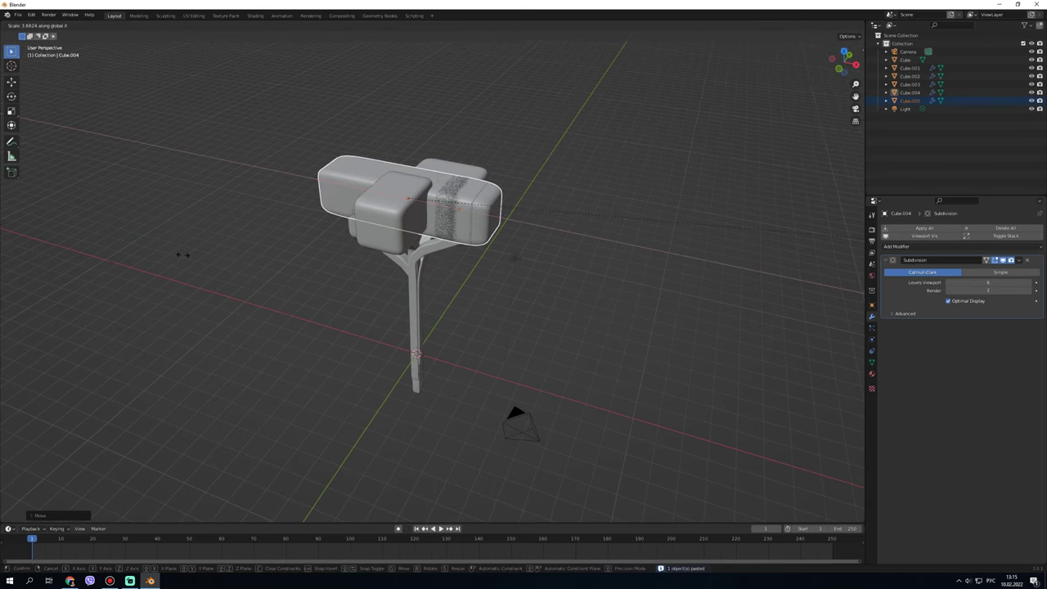
click(253, 230)
drag(846, 64, 844, 62)
Widen the duplicate further along X and slide it to the right.
key(s)
key(x)
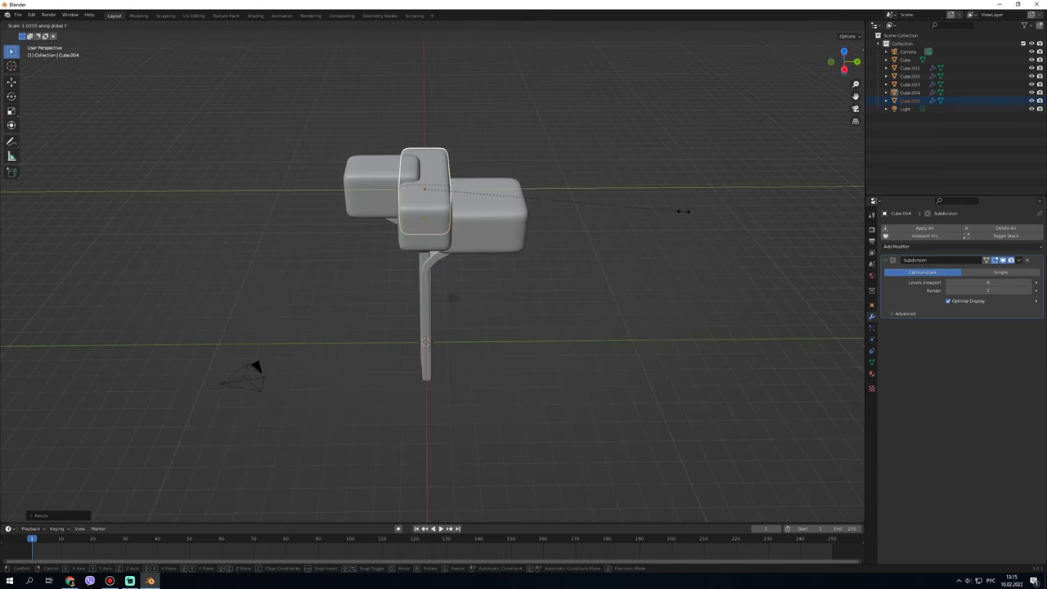
key(Return)
key(g)
key(x)
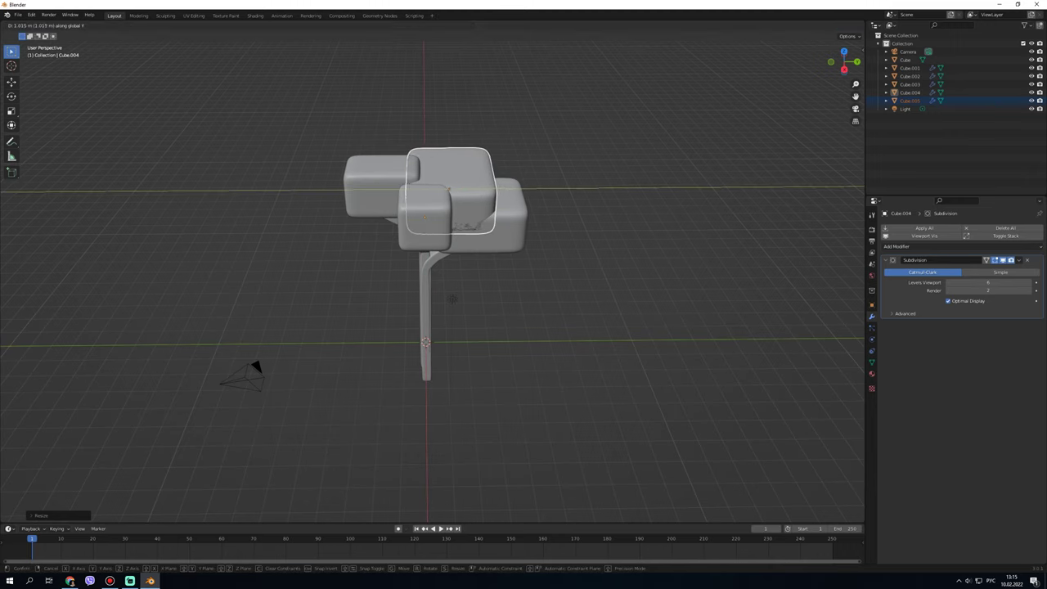
key(Return)
drag(844, 61, 835, 64)
key(Tab)
key(Tab)
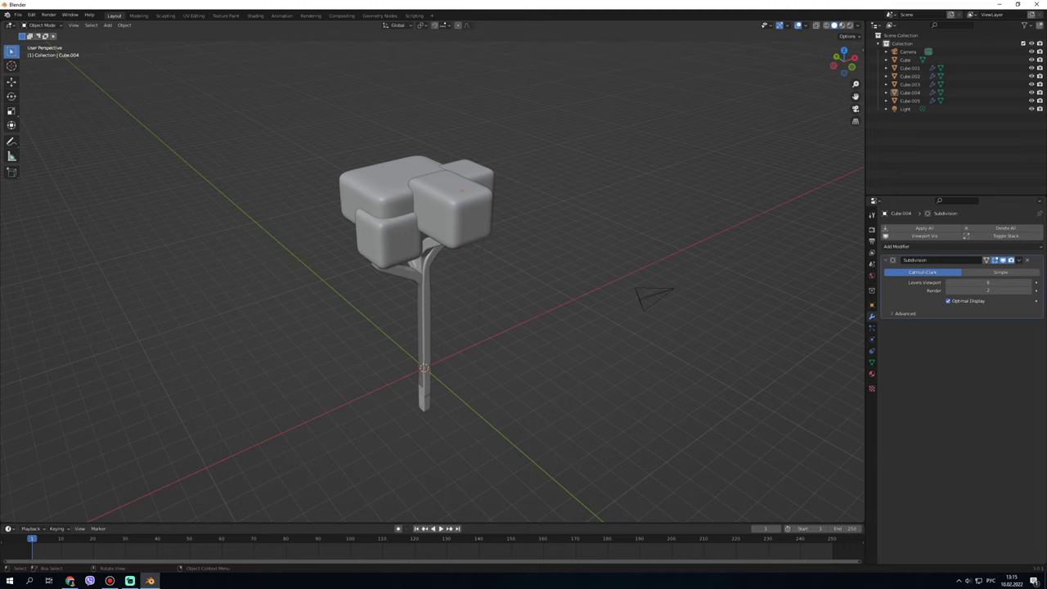
drag(844, 62, 843, 64)
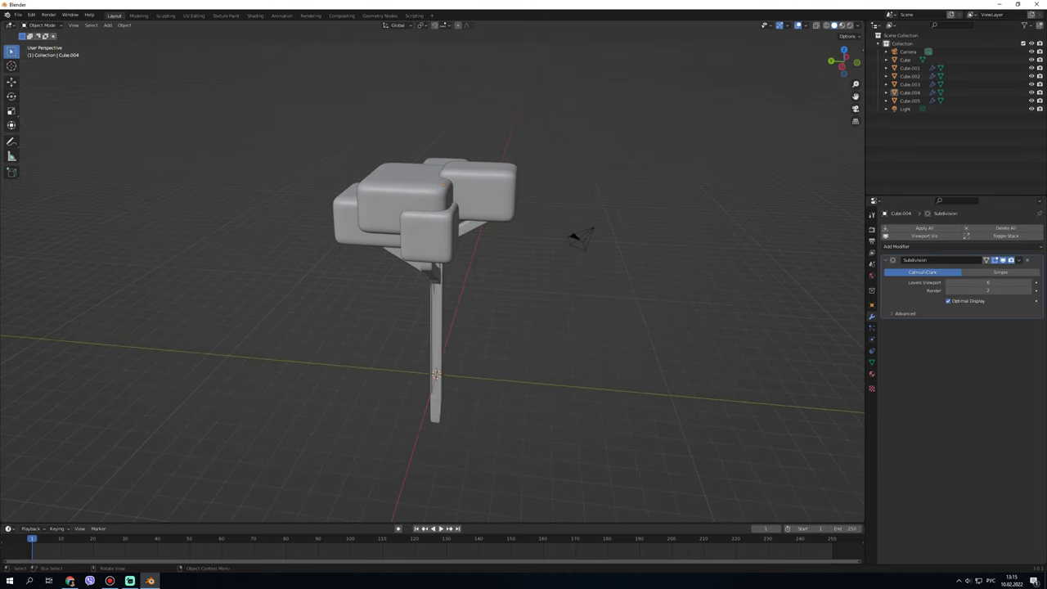
Shrink Cube.005 along X, then reselect it.
click(908, 100)
key(s)
key(x)
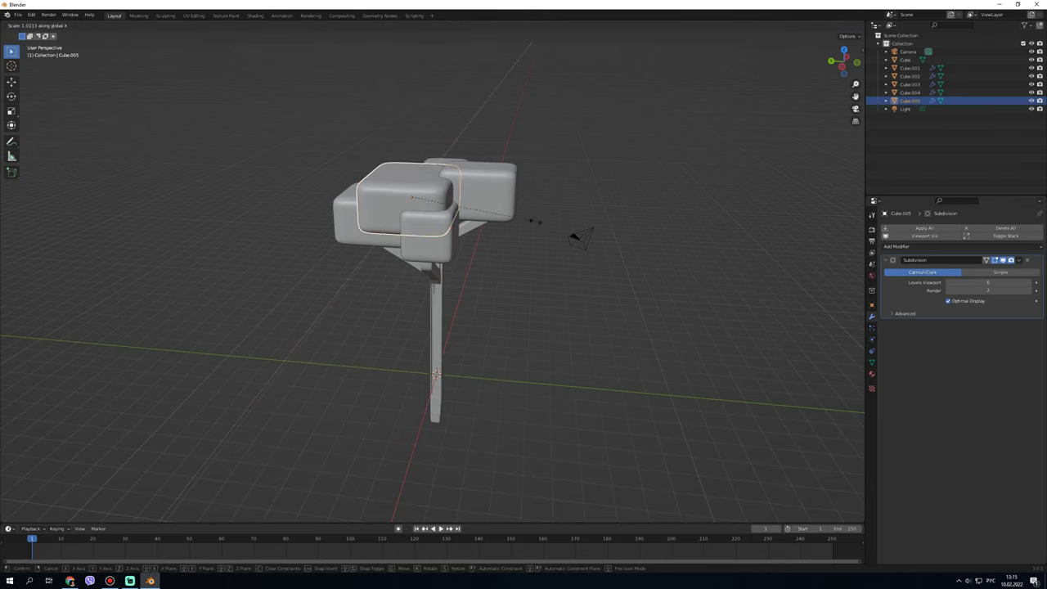
click(497, 223)
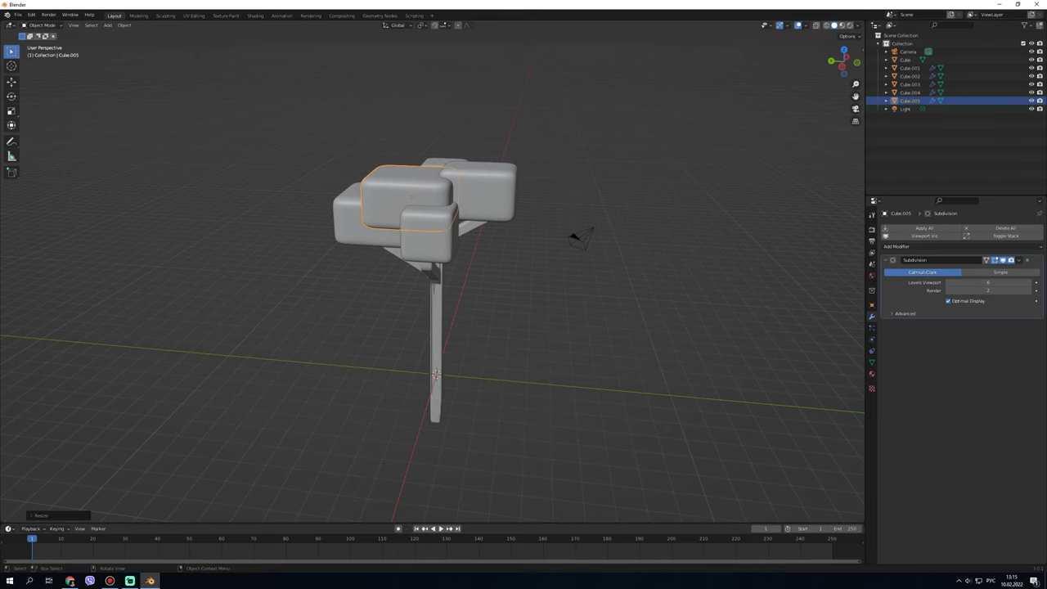
middle_drag(497, 223, 459, 195)
key(alt+a)
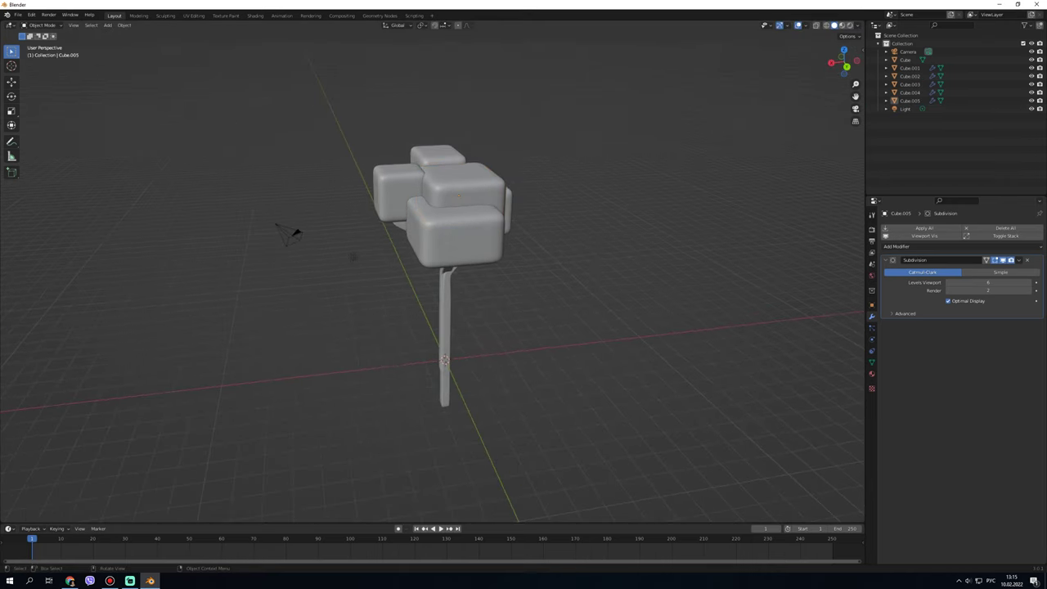
click(459, 195)
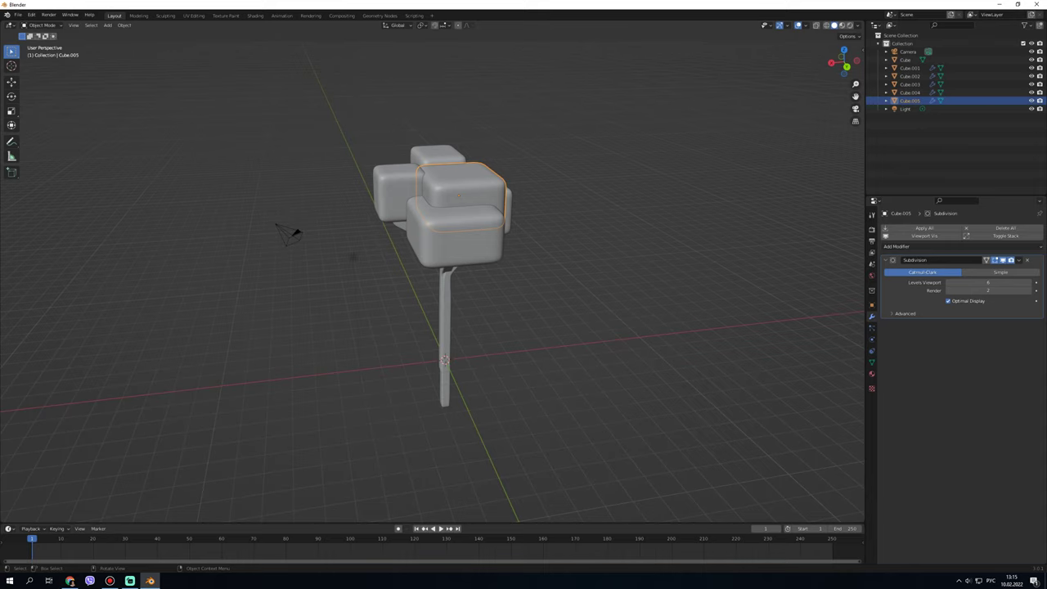
Apply the Subdivision modifiers on Cube.005 and Cube.003.
click(925, 229)
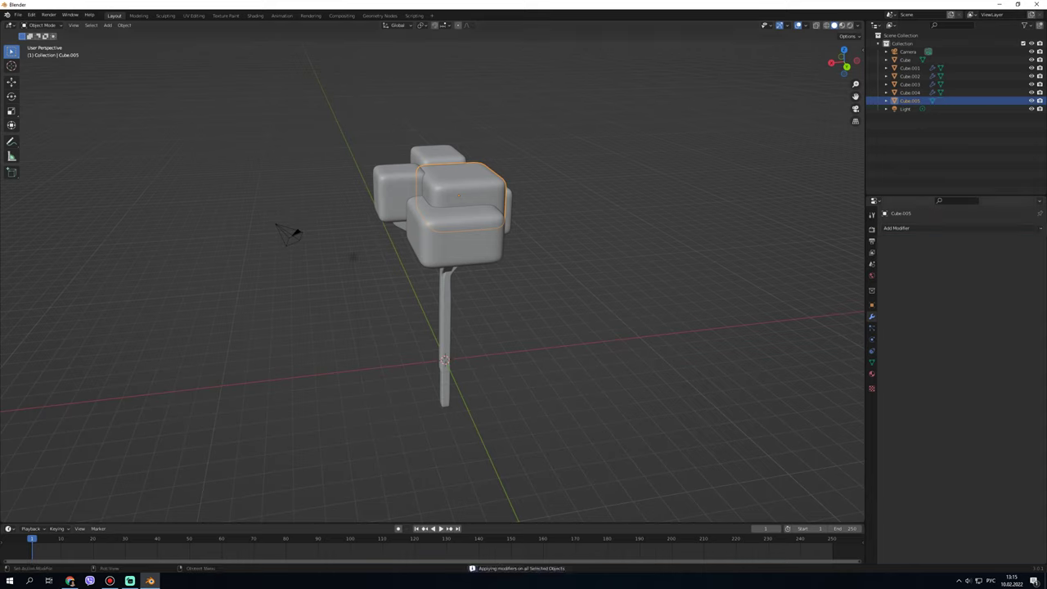
click(454, 229)
click(1039, 245)
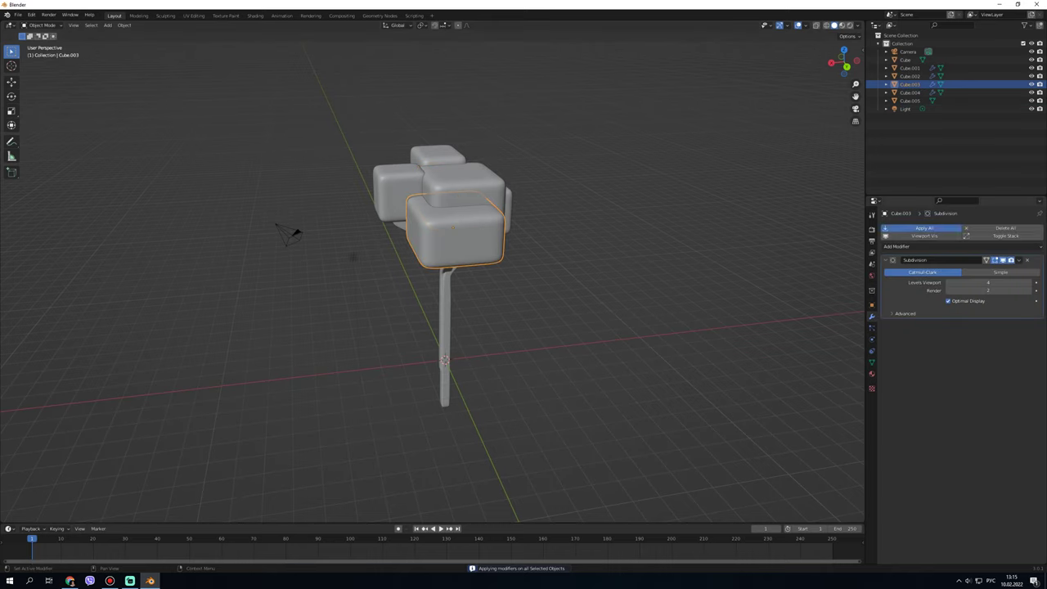
click(923, 229)
Apply the subdivisions on Cube.004, Cube.002 and Cube.001, then clear the selection.
click(909, 92)
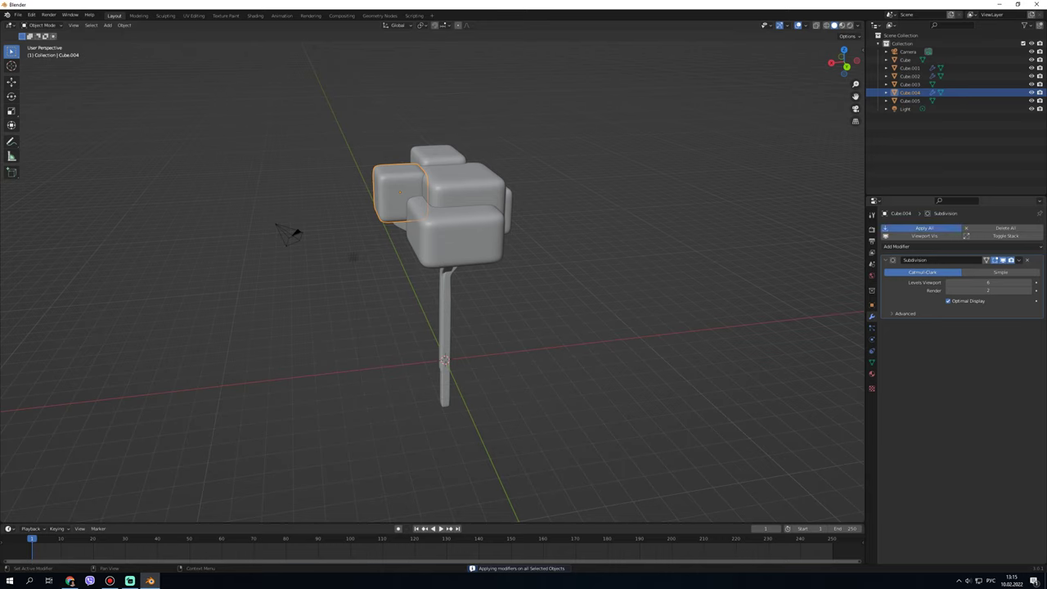
click(923, 230)
click(909, 76)
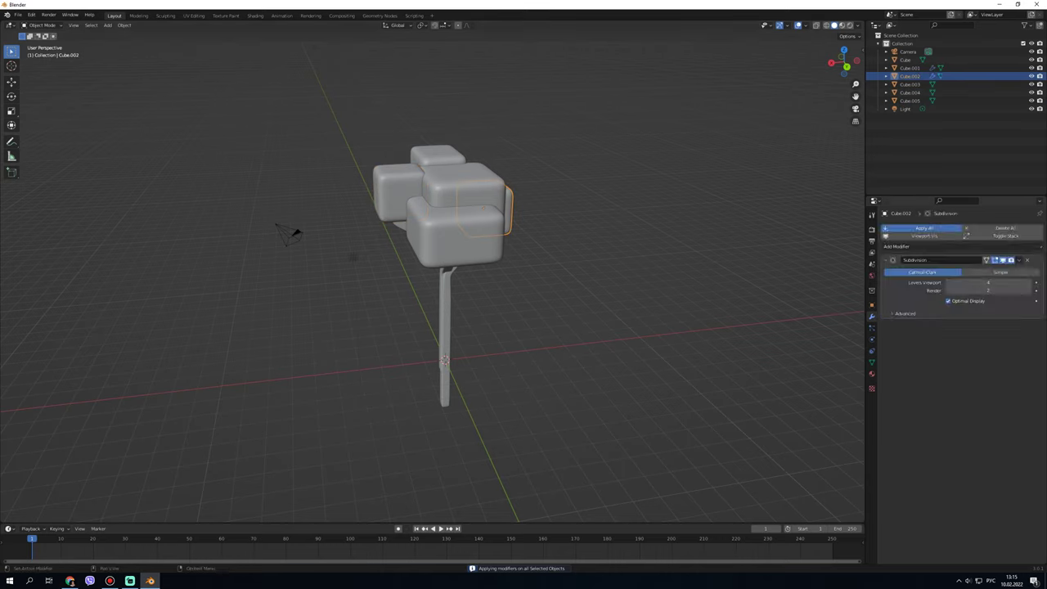
click(923, 230)
click(910, 68)
click(923, 230)
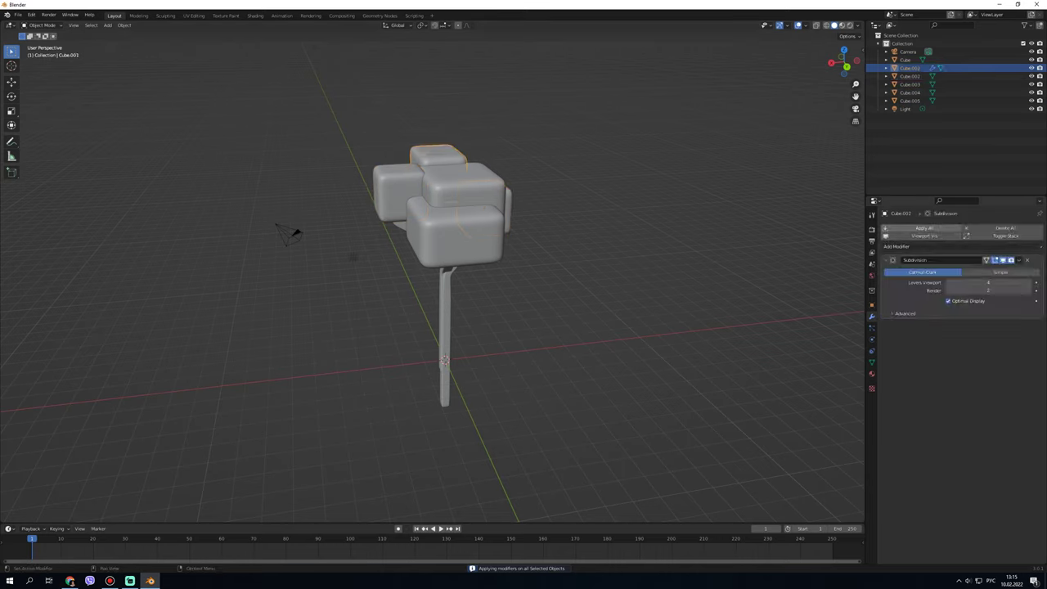
drag(841, 61, 488, 231)
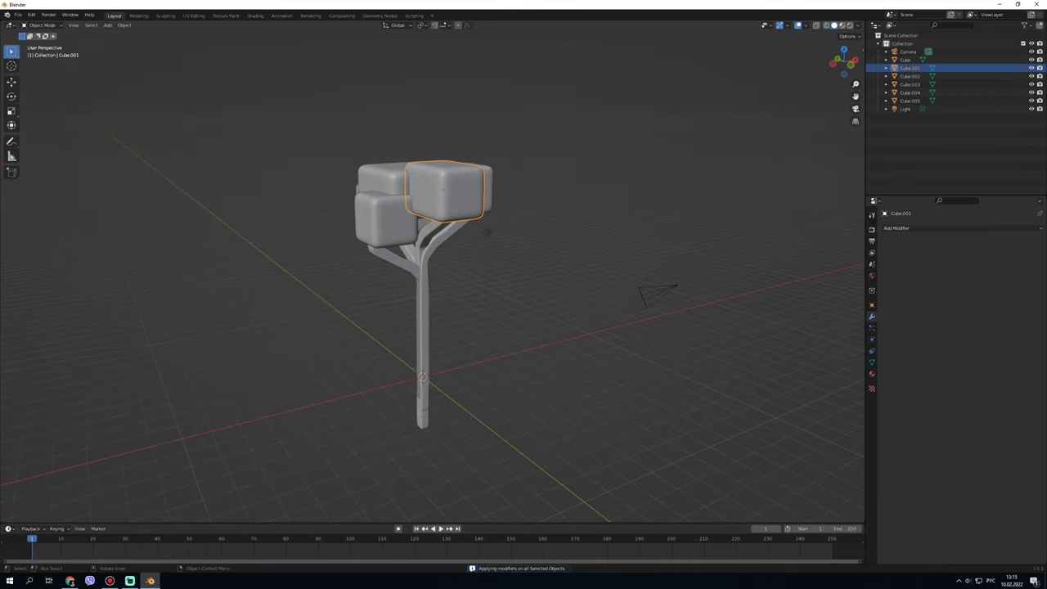
click(488, 231)
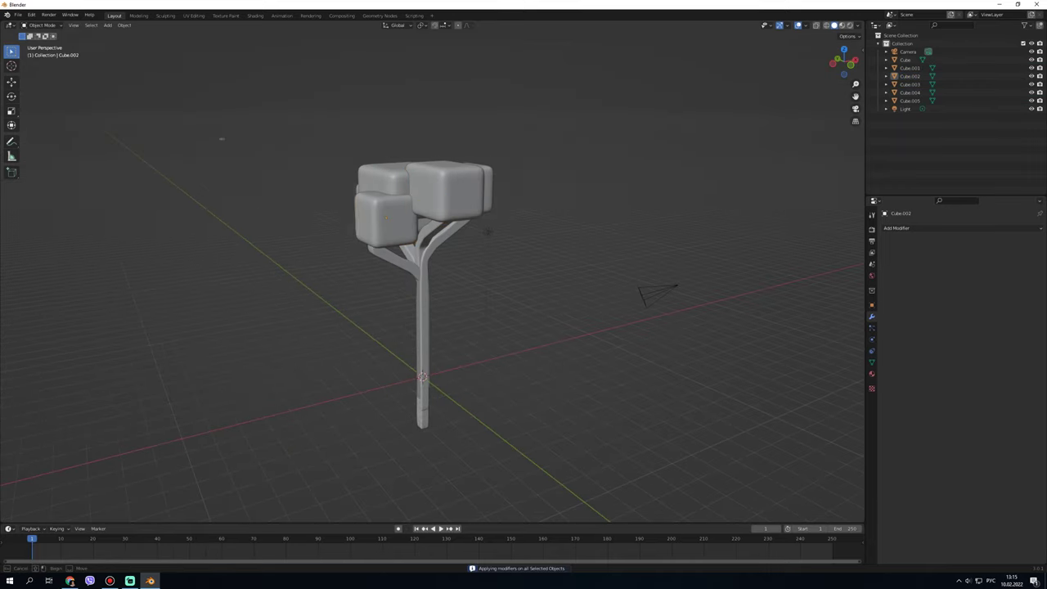
key(a)
key(alt+a)
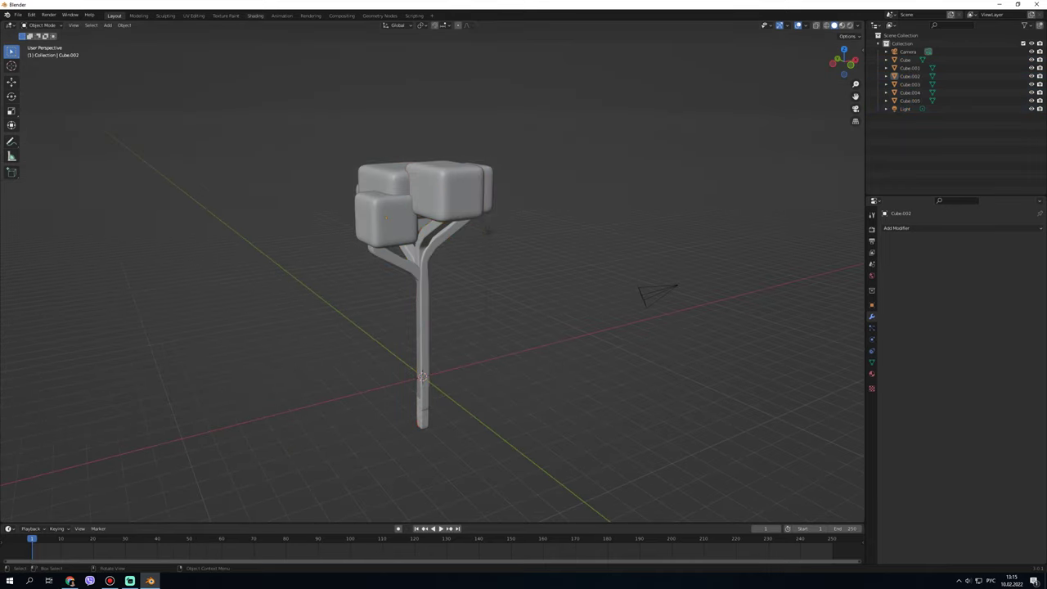
Switch to the Shading workspace and frame the lamp's box canopy.
click(165, 15)
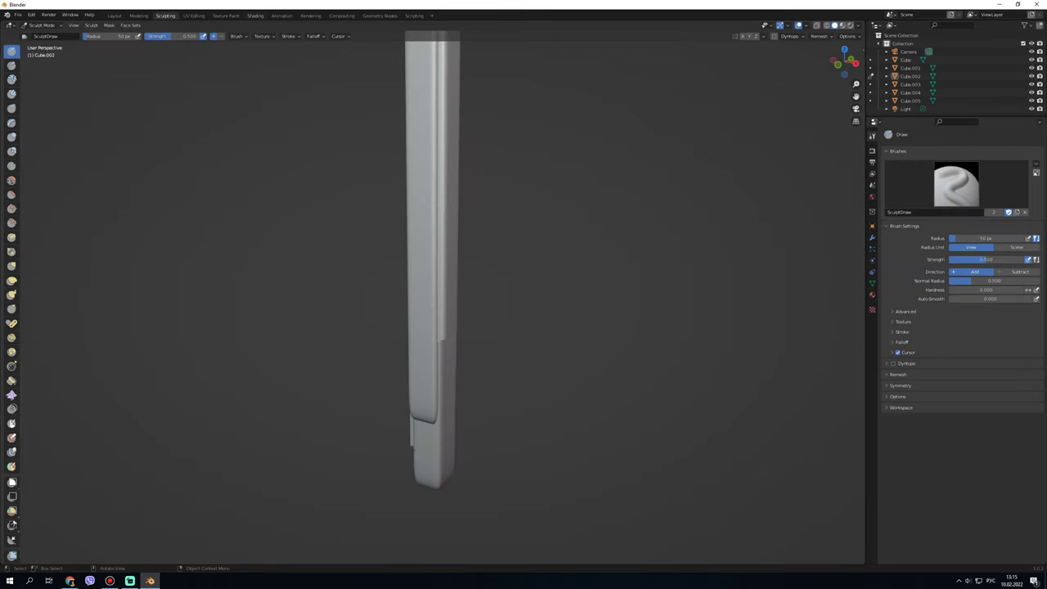
scroll(423, 197, down, 2)
scroll(423, 198, down, 1)
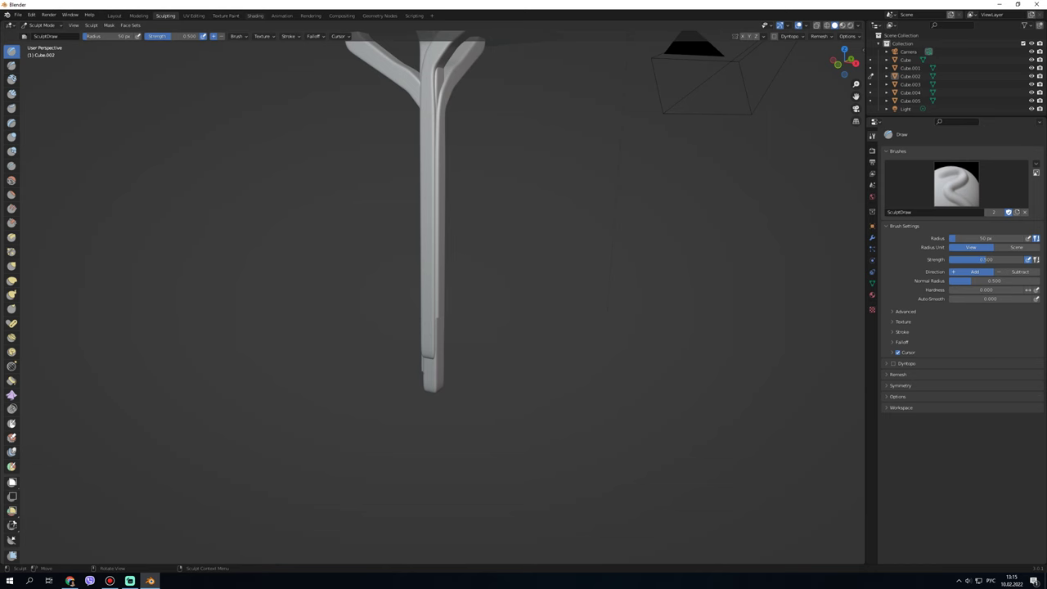
click(256, 16)
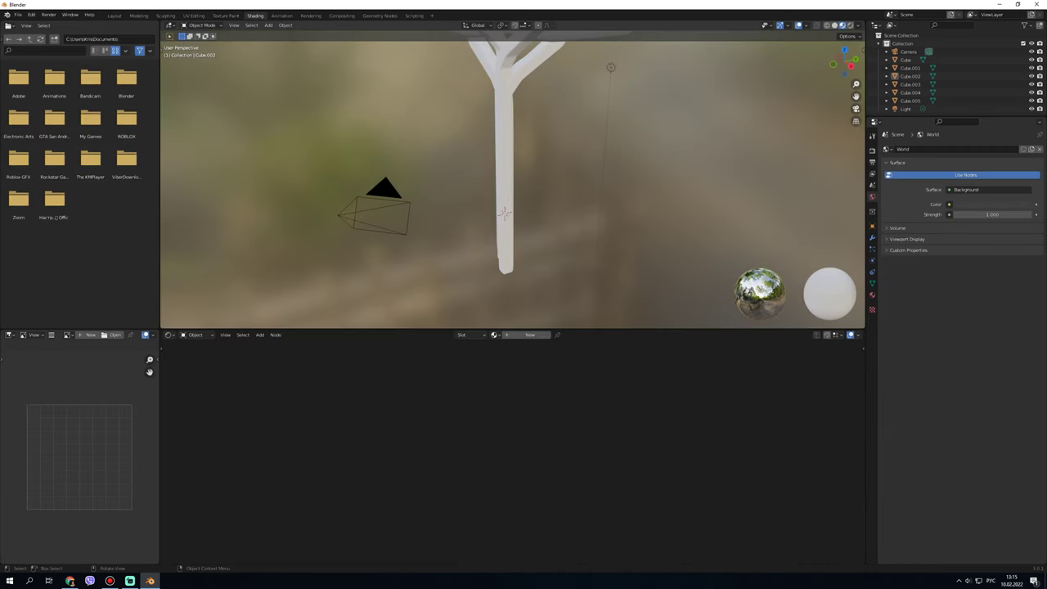
drag(856, 96, 856, 253)
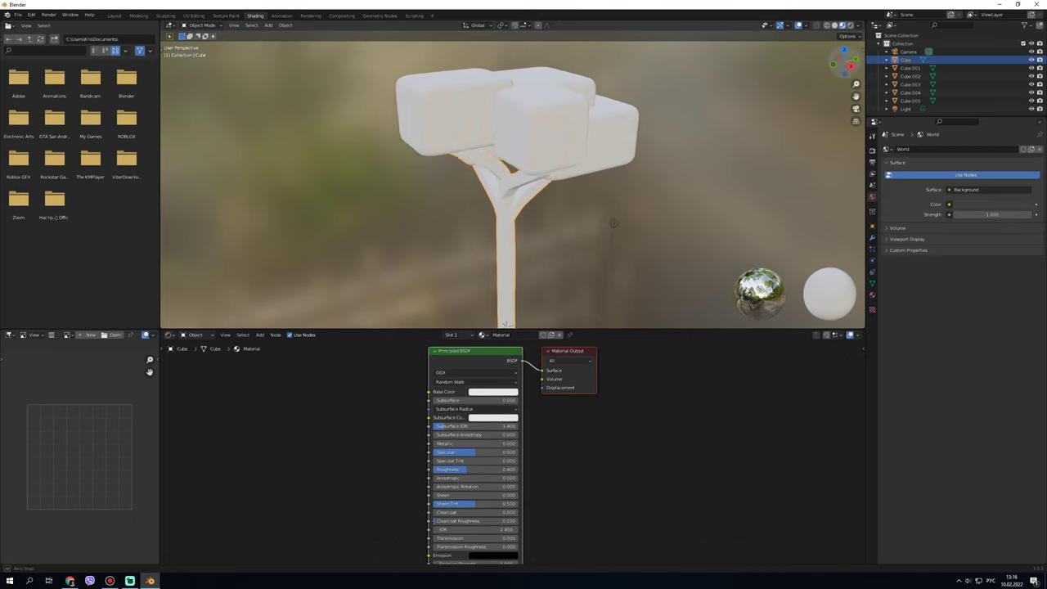
drag(842, 63, 813, 191)
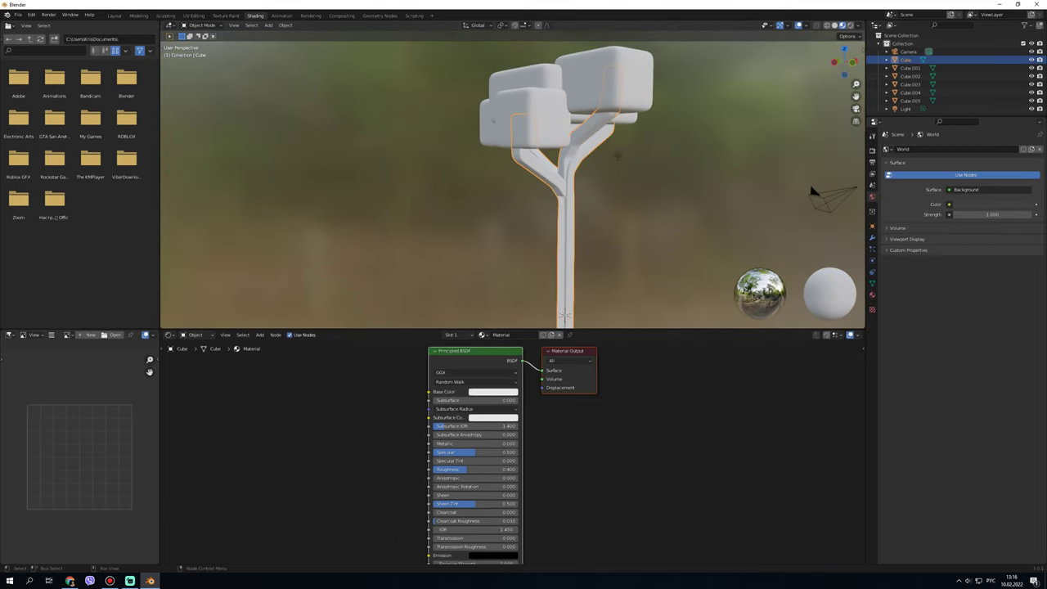
key(alt+a)
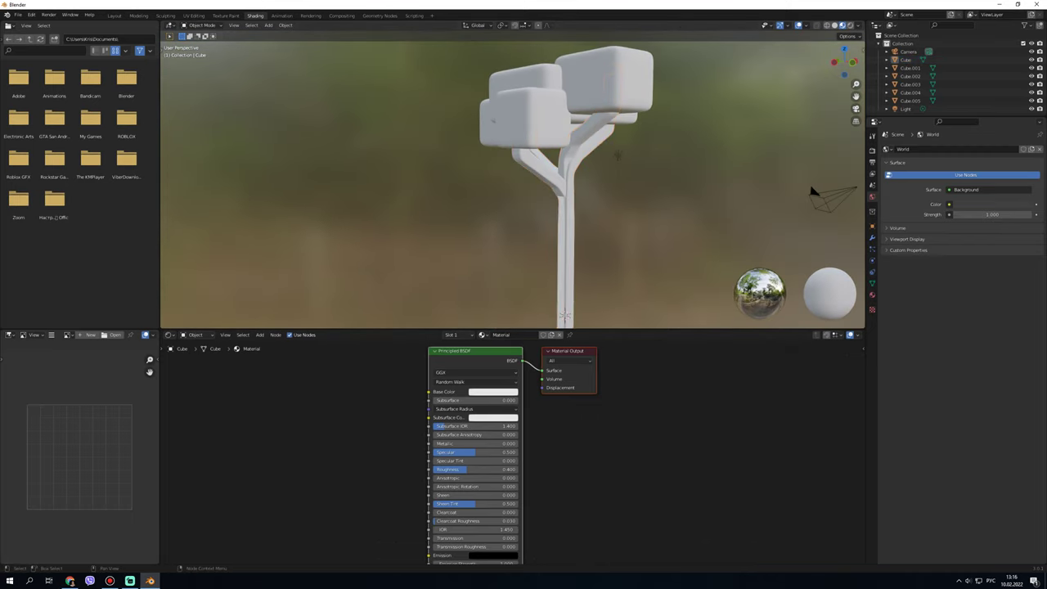
Set pole material Roughness and Specular 0, Metallic ~0.46, Sheen and Sheen Tint 1, Clearcoat 0.
mouse_move(474, 426)
mouse_down()
mouse_move(507, 426)
mouse_move(433, 426)
mouse_up()
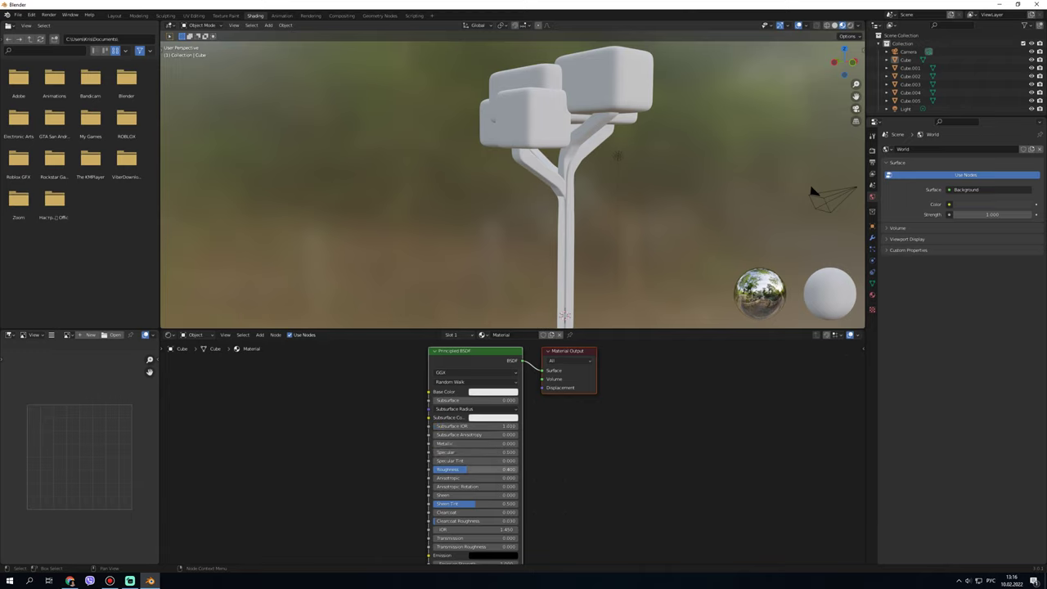
key(BackSpace)
key(BackSpace)
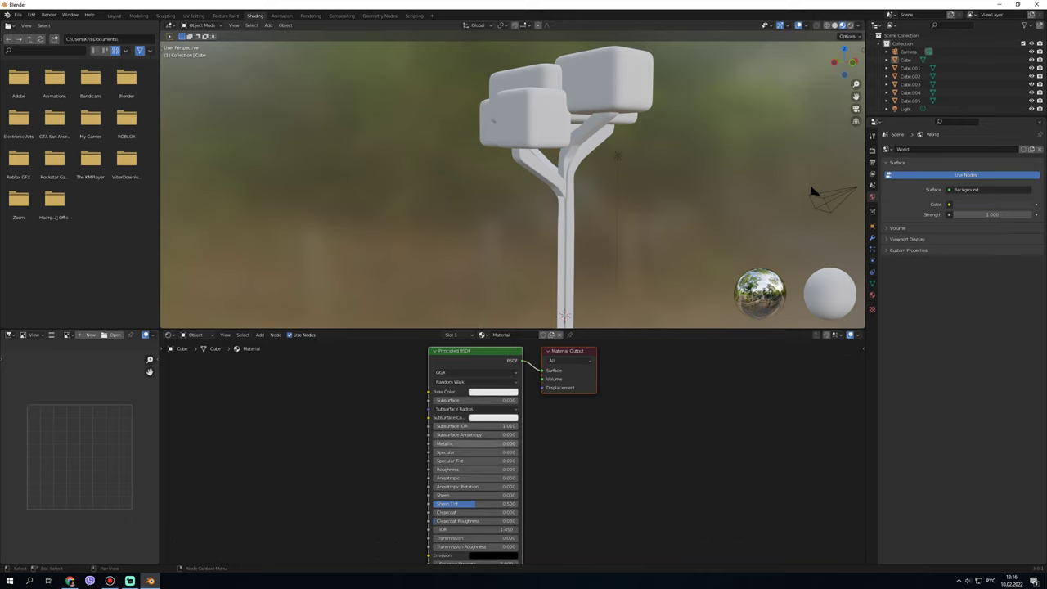
drag(442, 444, 465, 444)
mouse_move(467, 503)
mouse_down()
mouse_move(499, 495)
mouse_move(515, 520)
mouse_move(463, 521)
mouse_up()
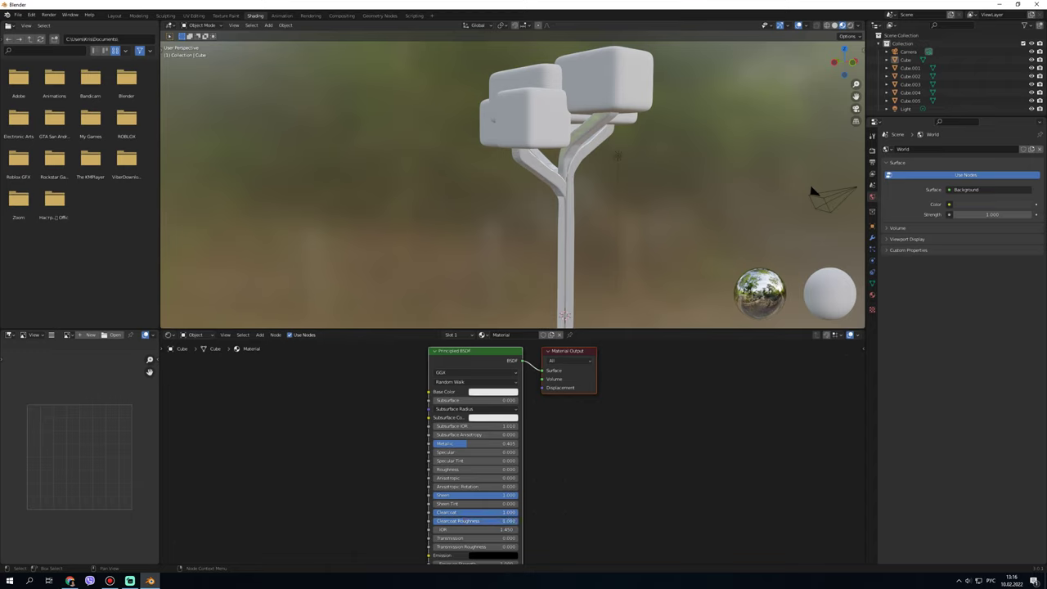
mouse_move(490, 512)
mouse_down()
mouse_move(433, 520)
mouse_move(519, 512)
mouse_up()
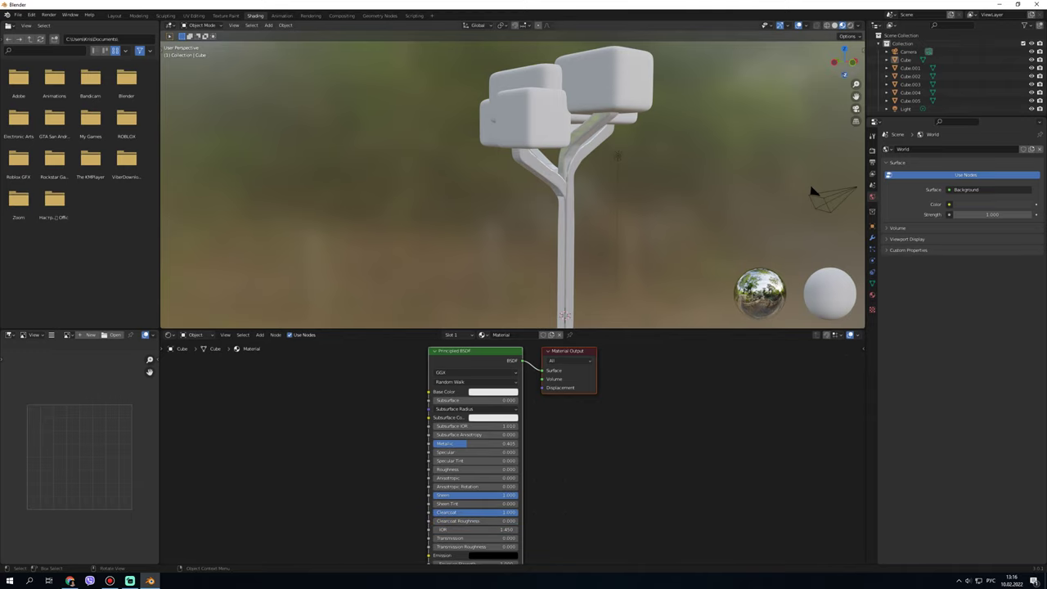
middle_drag(618, 155, 551, 161)
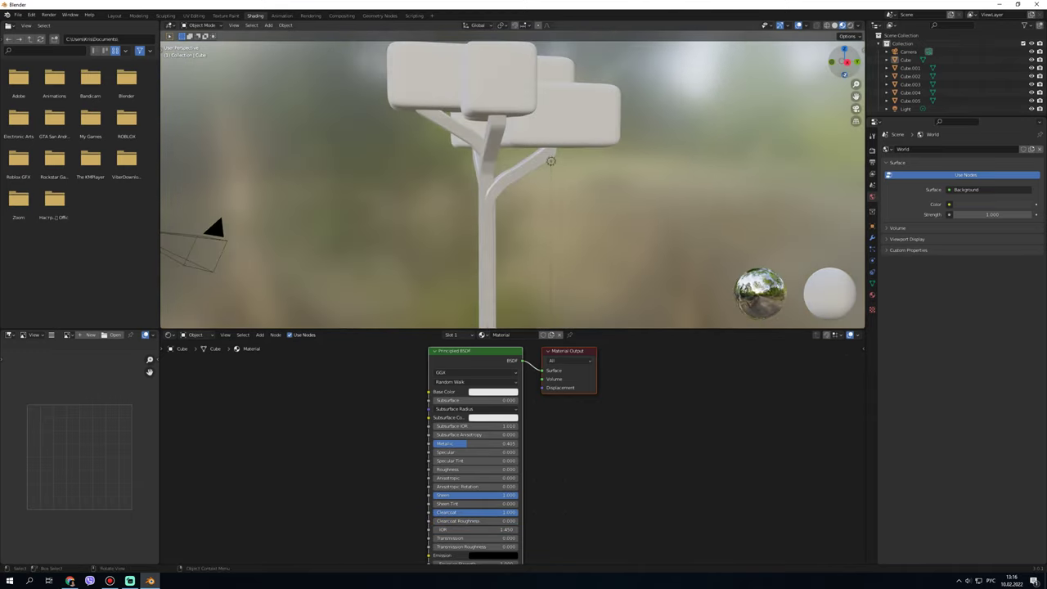
scroll(540, 188, down, 2)
scroll(523, 221, down, 2)
scroll(507, 253, down, 1)
scroll(494, 283, up, 1)
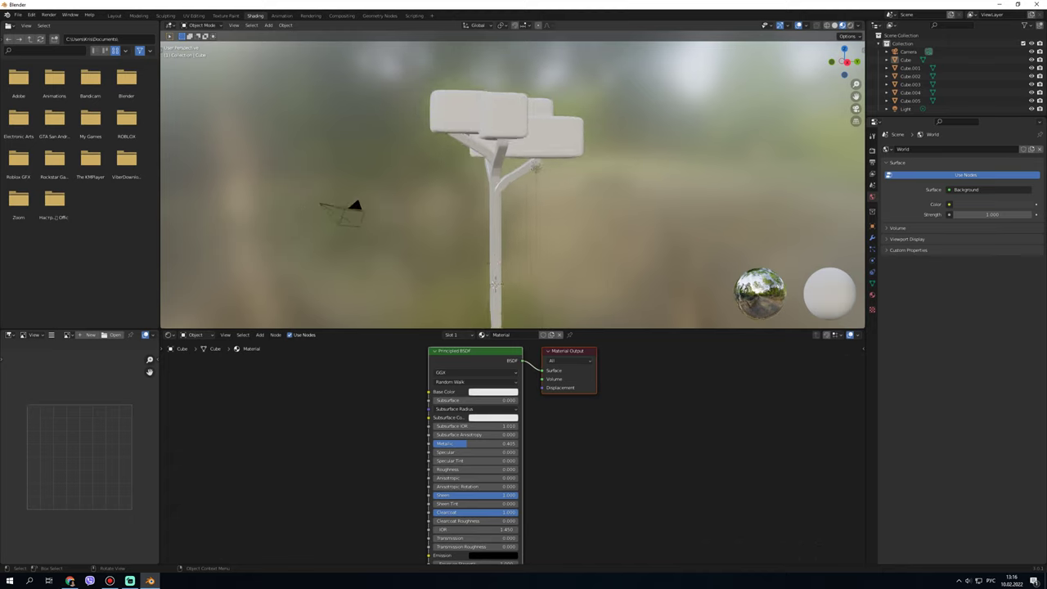
scroll(512, 184, down, 1)
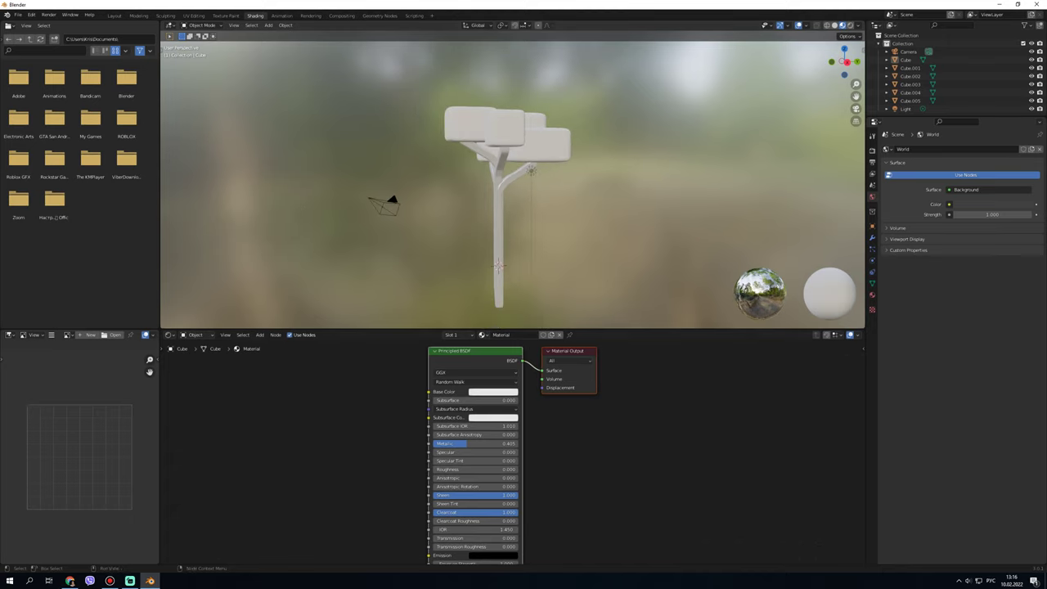
Tint the pole tan-orange and give Cube.004 a new pink material.
click(494, 392)
drag(502, 310, 495, 320)
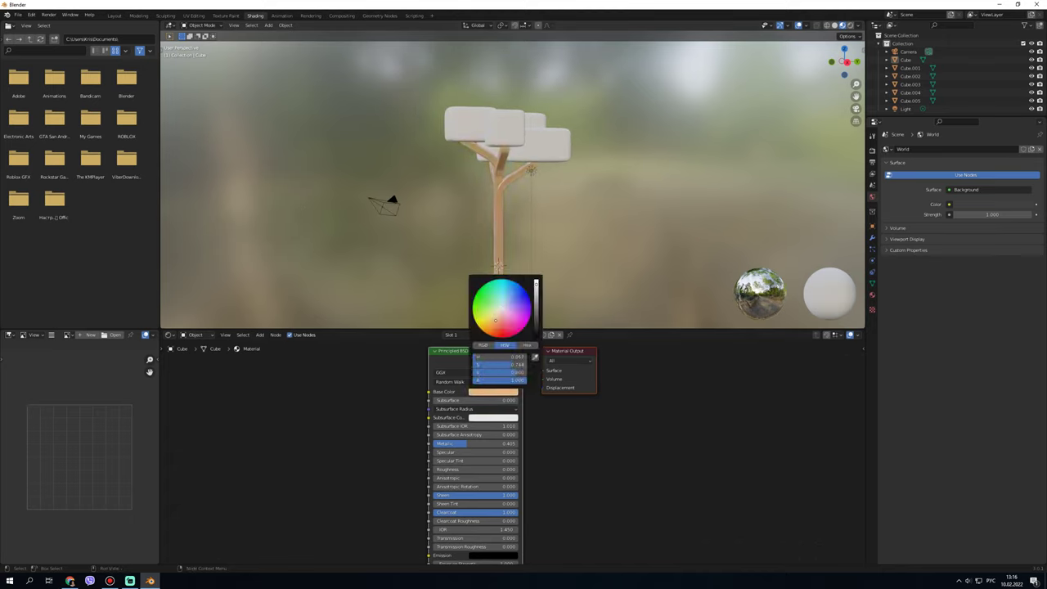
click(910, 93)
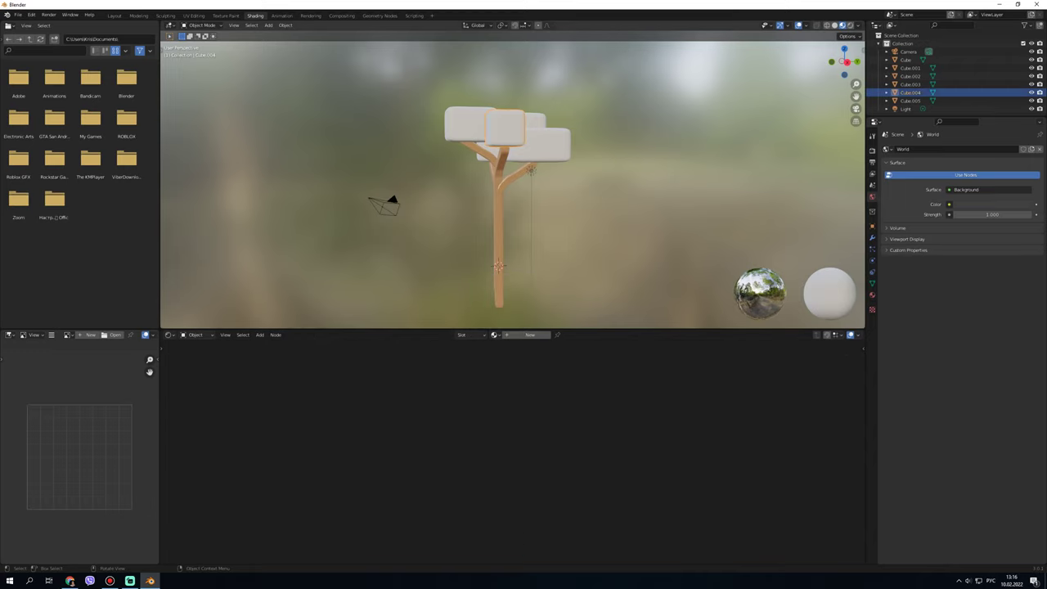
drag(846, 62, 826, 65)
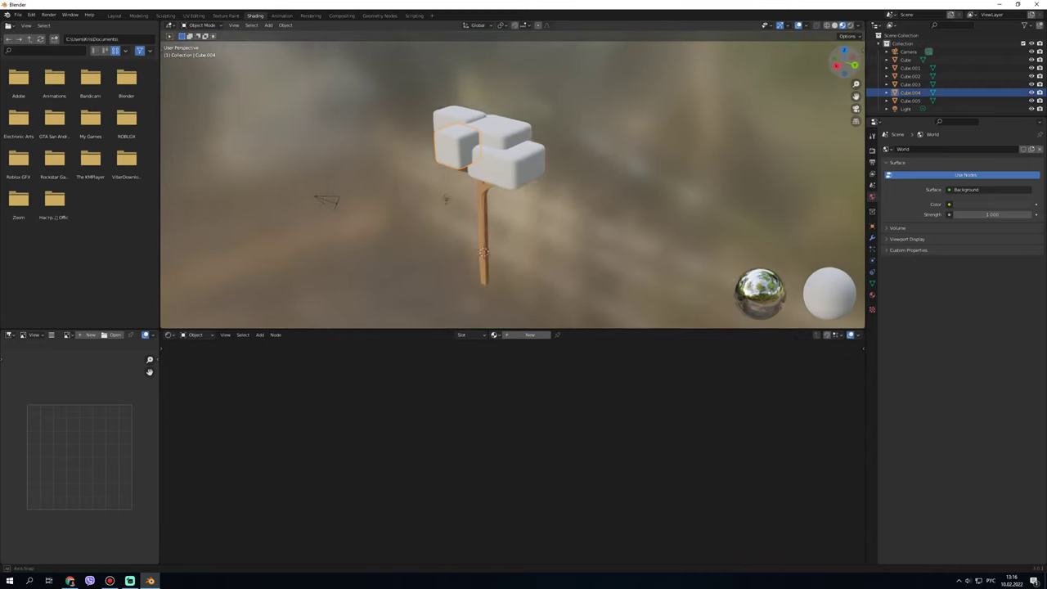
click(530, 335)
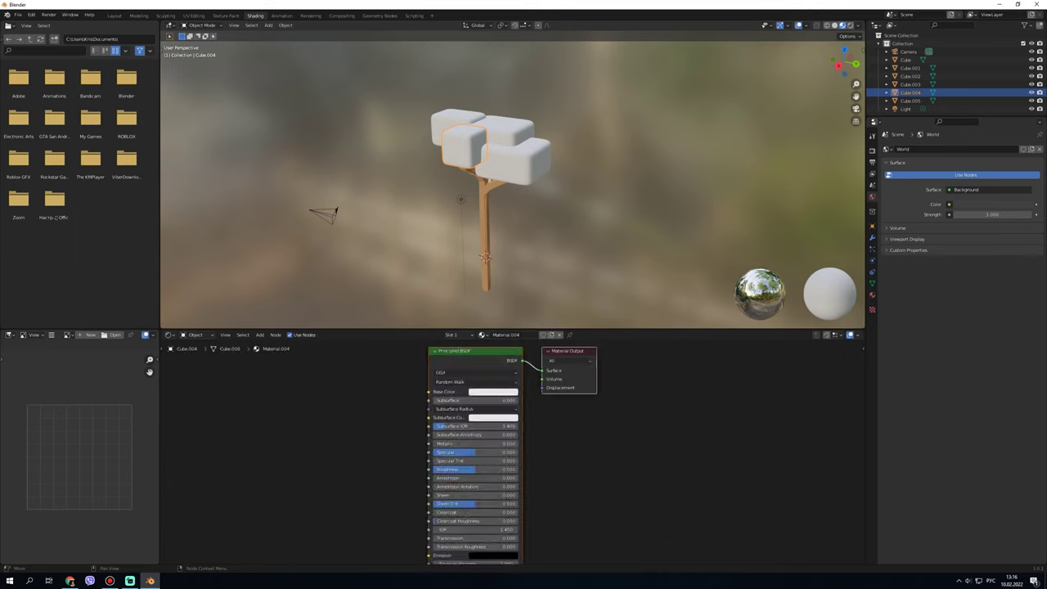
click(492, 392)
click(506, 316)
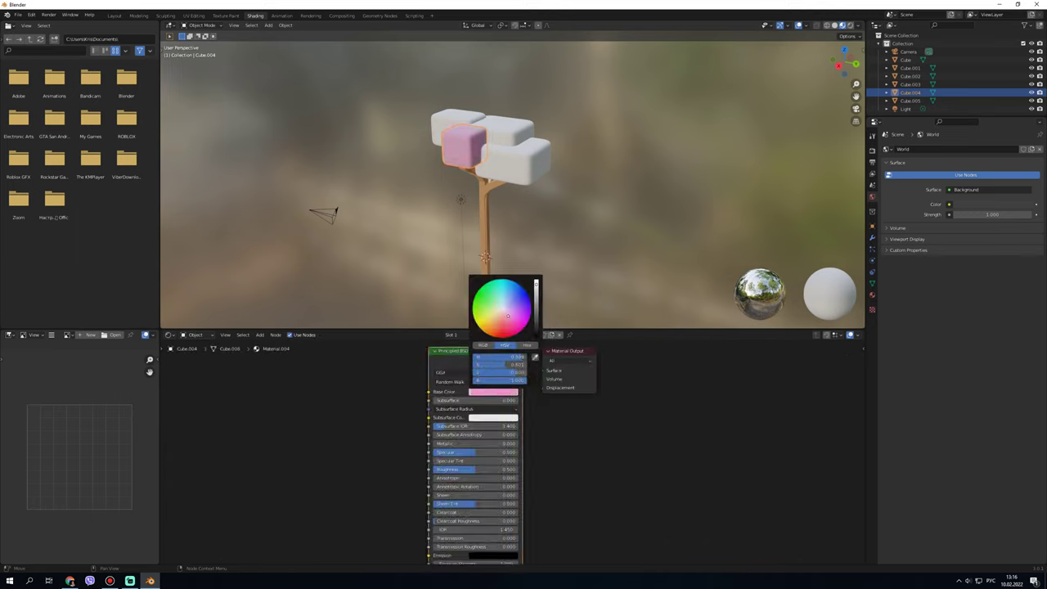
Give Cube.003 a new lavender-purple material.
click(514, 159)
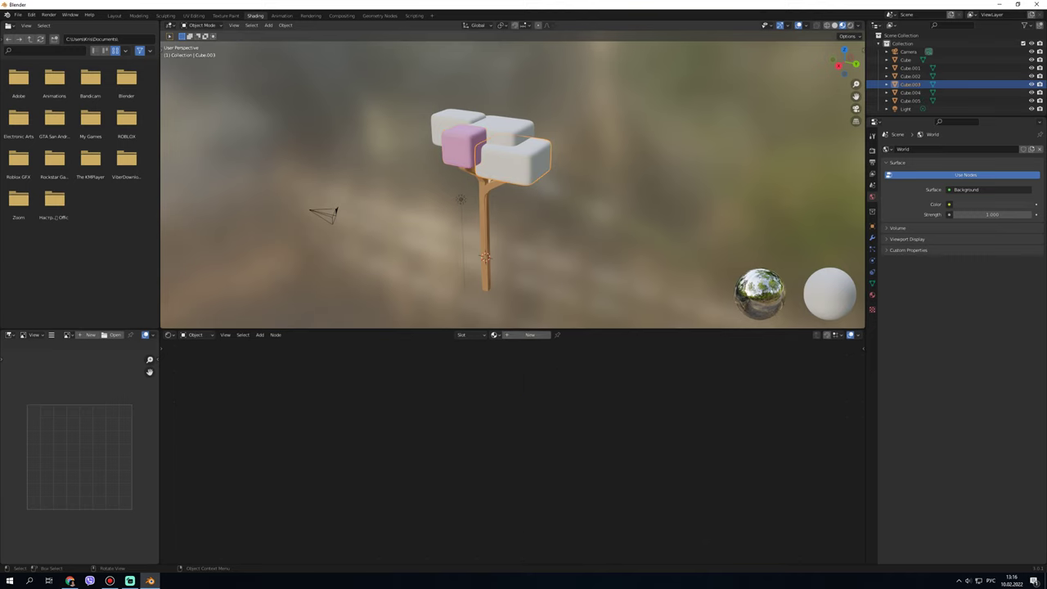
click(530, 335)
click(492, 392)
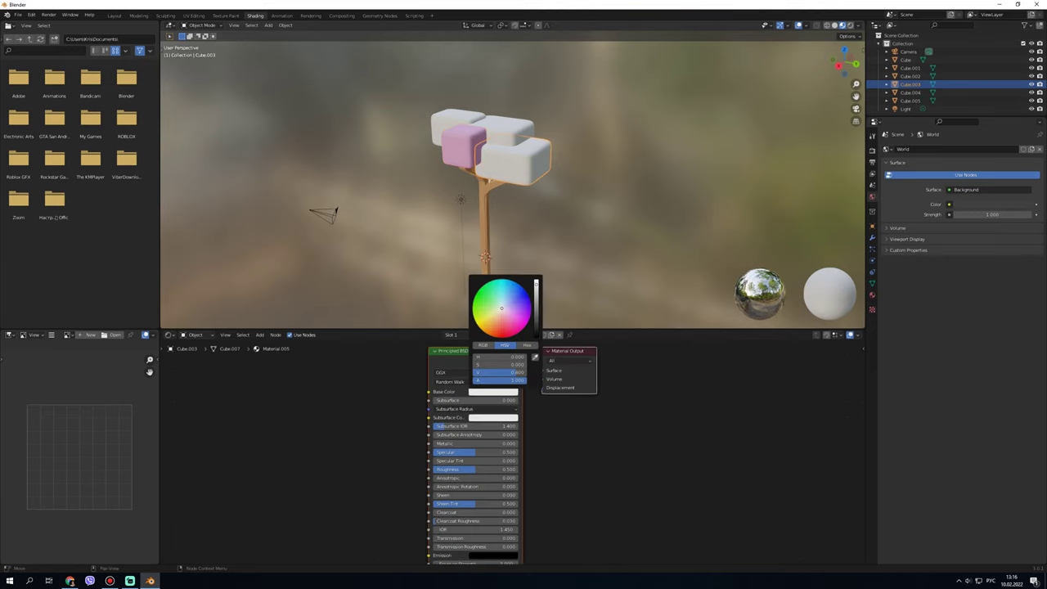
drag(501, 308, 511, 303)
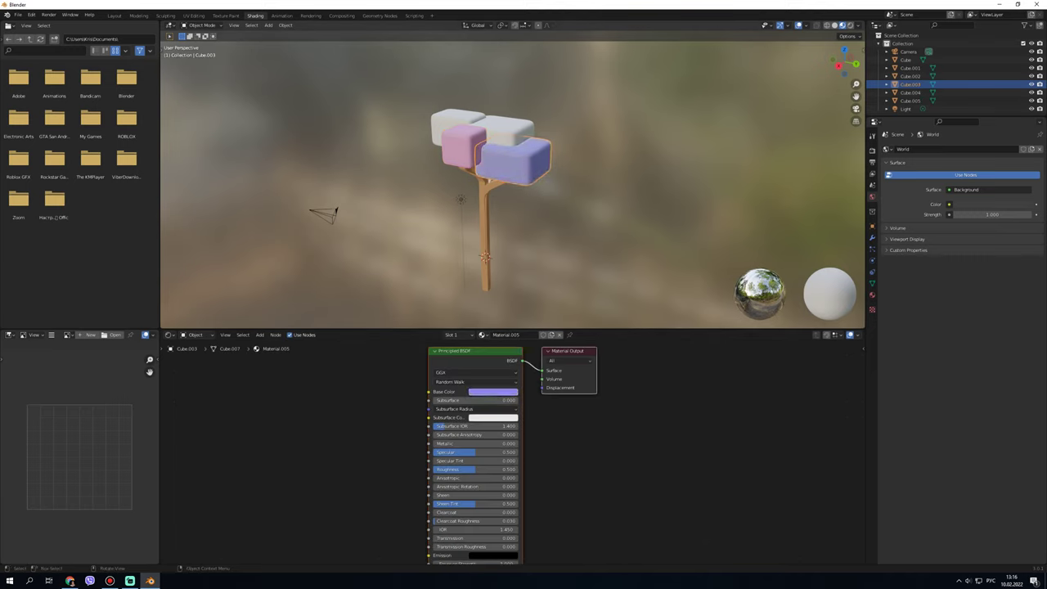
Give Cube.005 a new material and set its base colour to purple.
click(509, 130)
click(507, 334)
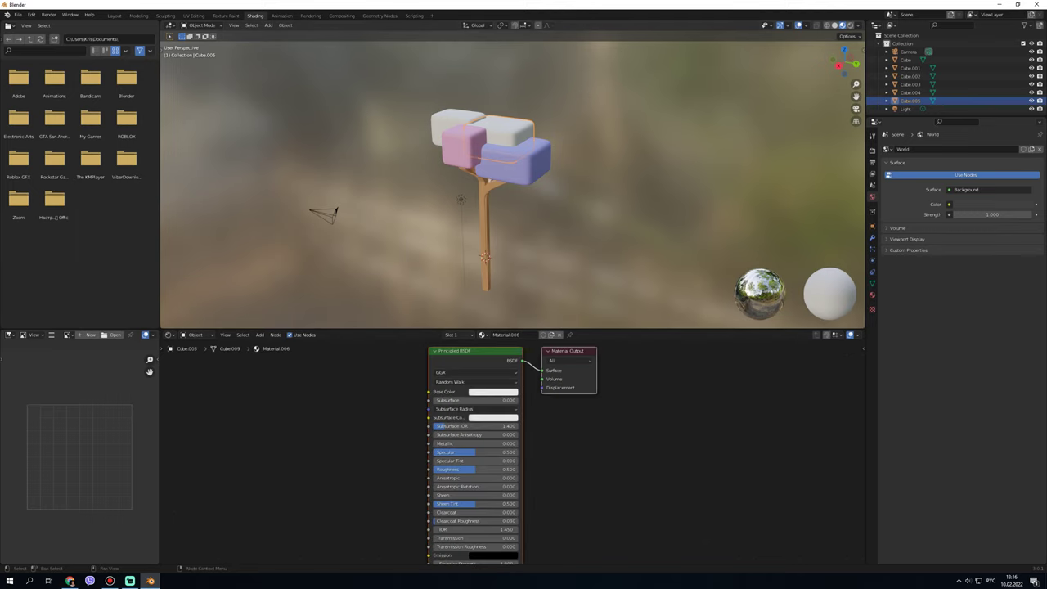
click(492, 392)
click(493, 392)
key(ctrl+v)
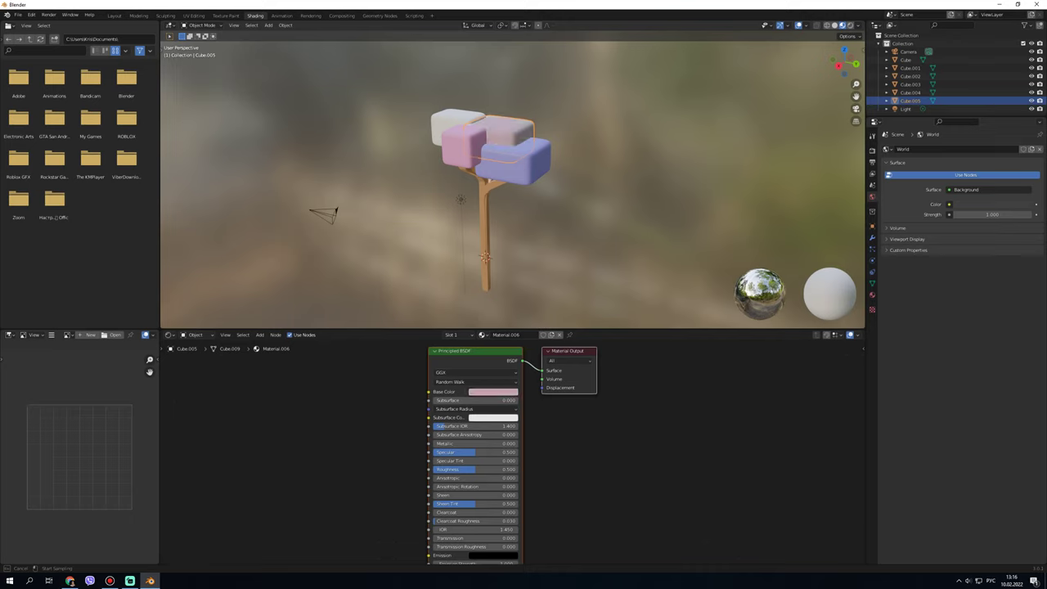
click(493, 392)
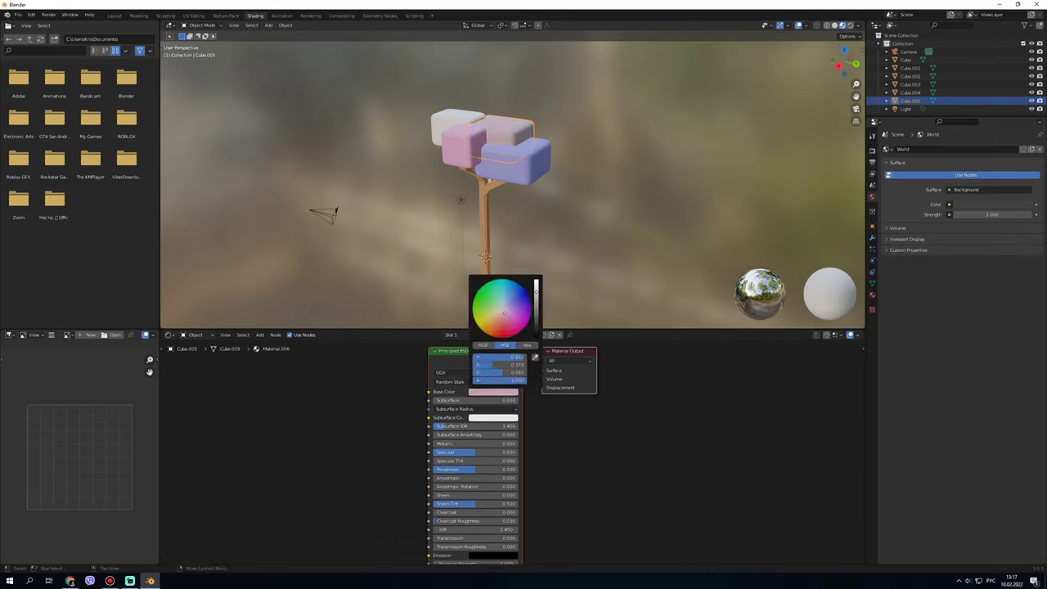
drag(504, 312, 517, 308)
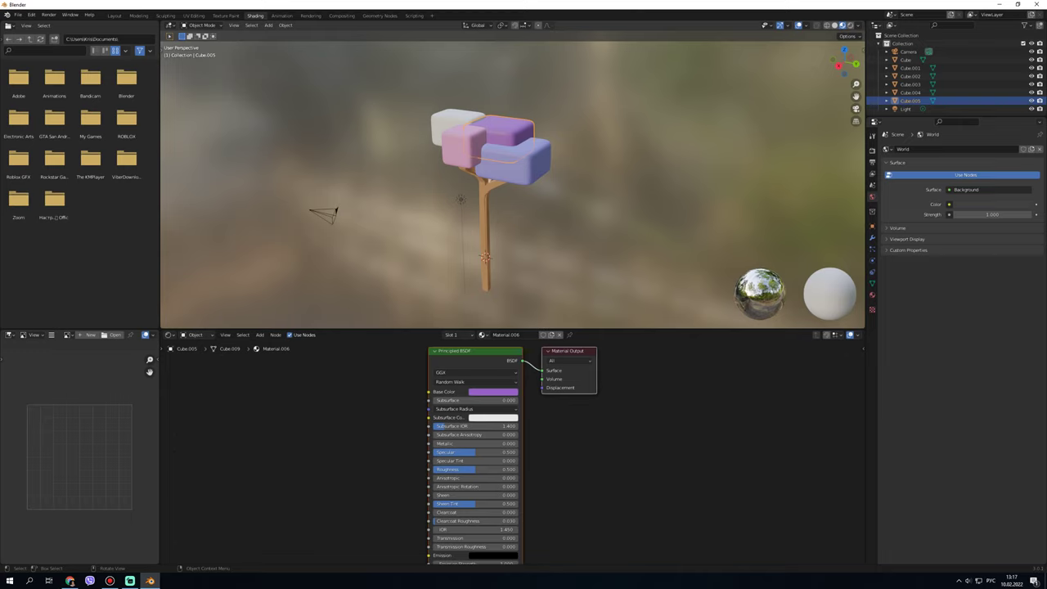
click(454, 123)
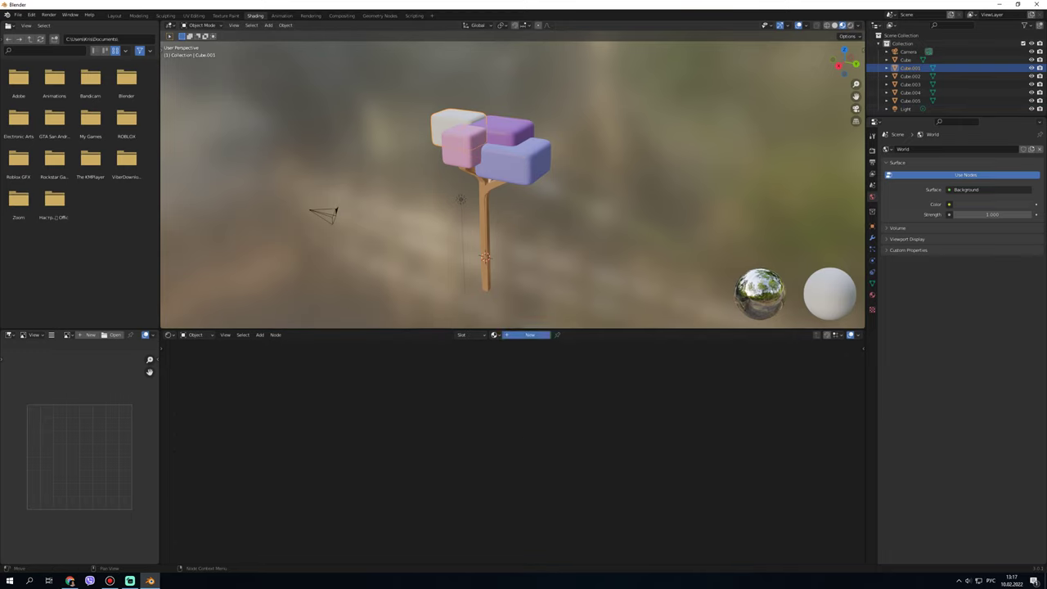
Add a new material to Cube.001 and tint it magenta pink.
click(530, 334)
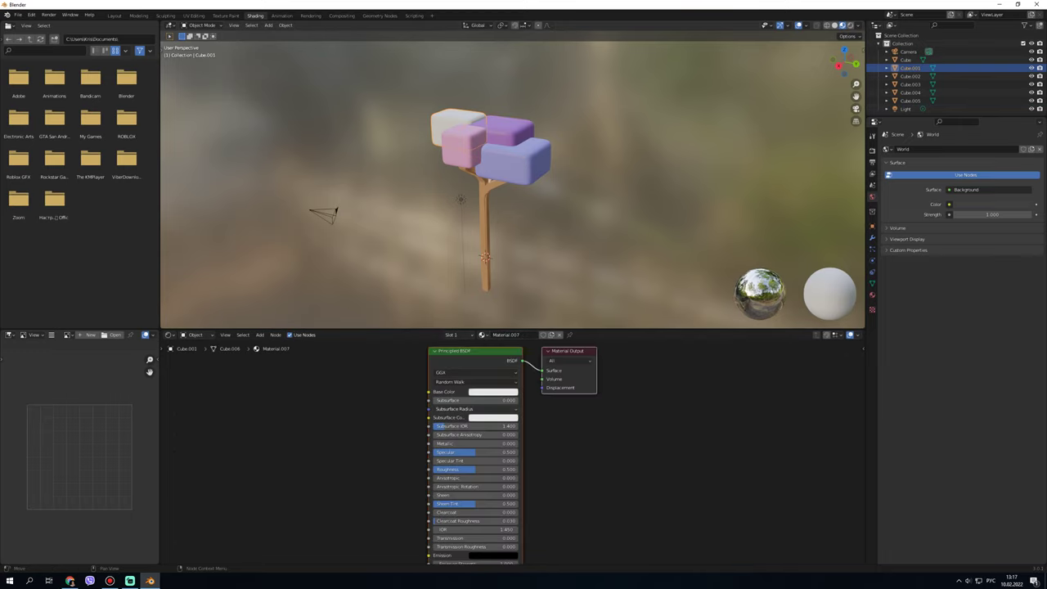
click(492, 392)
drag(501, 308, 514, 312)
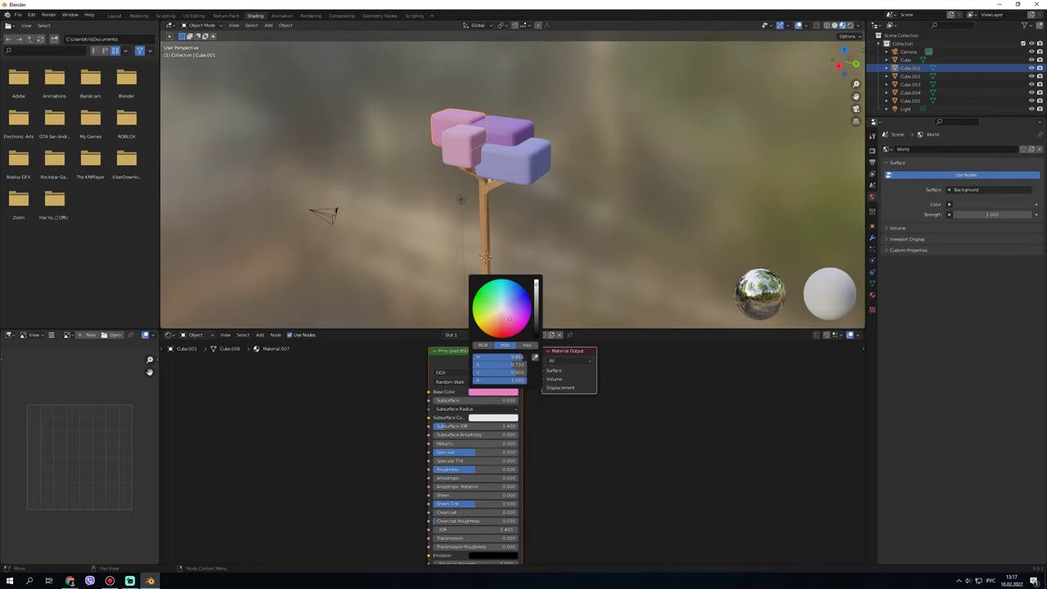
key(alt+a)
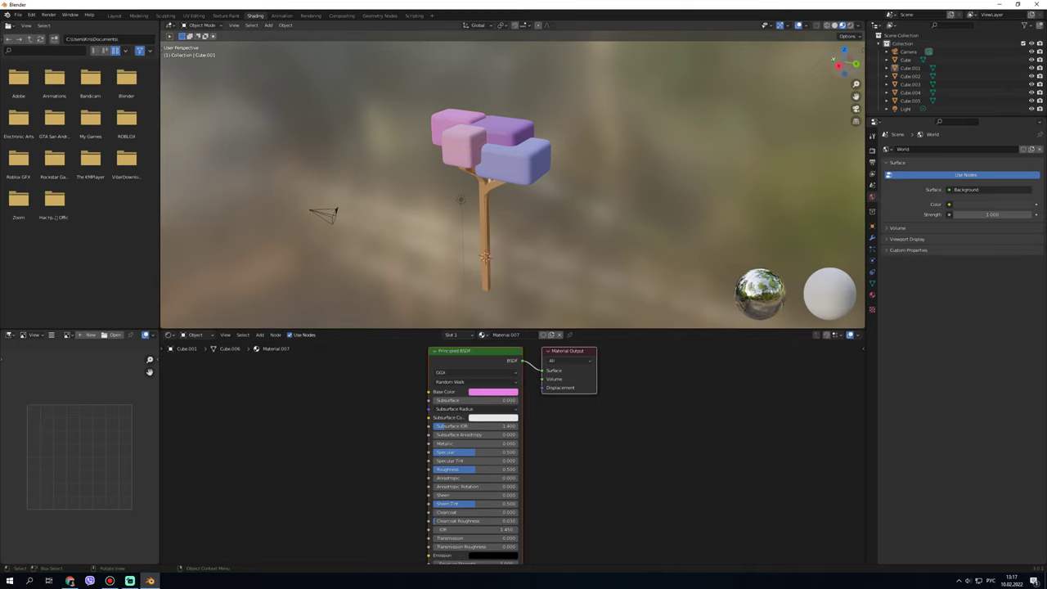
mouse_move(490, 245)
middle_down()
mouse_move(523, 245)
mouse_move(491, 246)
middle_up()
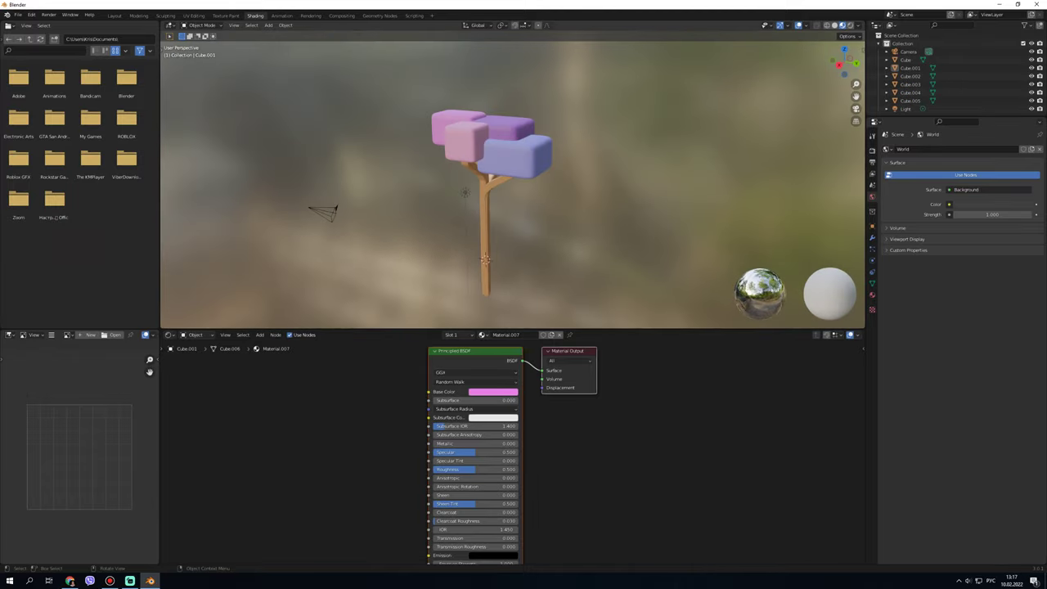
Shift the front box Cube.003's base colour from lavender to a purplish pink.
click(514, 156)
click(493, 392)
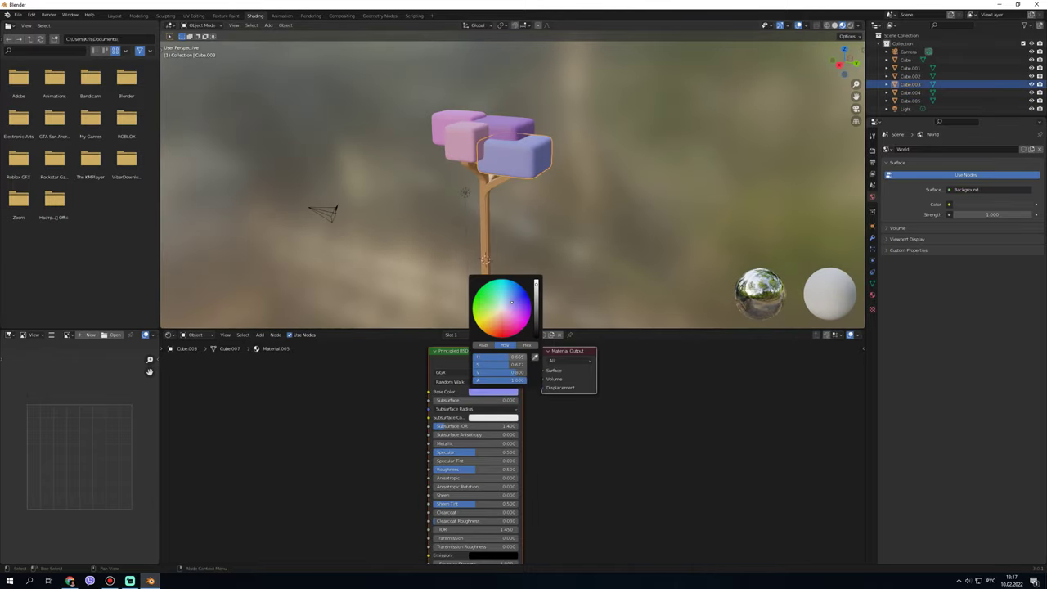
drag(512, 302, 511, 314)
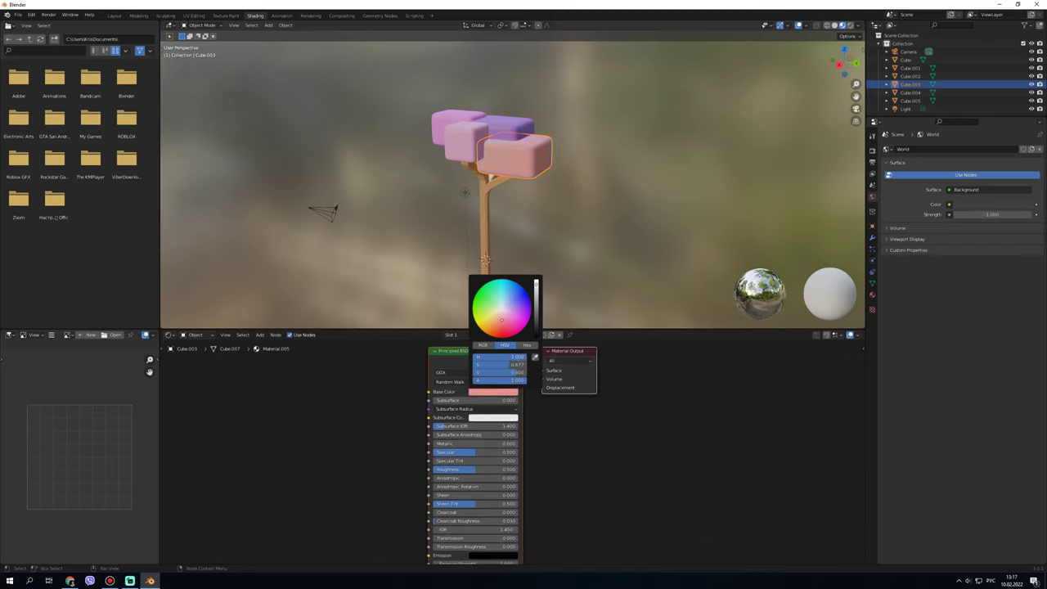
click(492, 392)
drag(502, 320, 512, 311)
drag(513, 307, 513, 309)
mouse_move(524, 188)
middle_down()
mouse_move(549, 162)
mouse_move(573, 188)
middle_up()
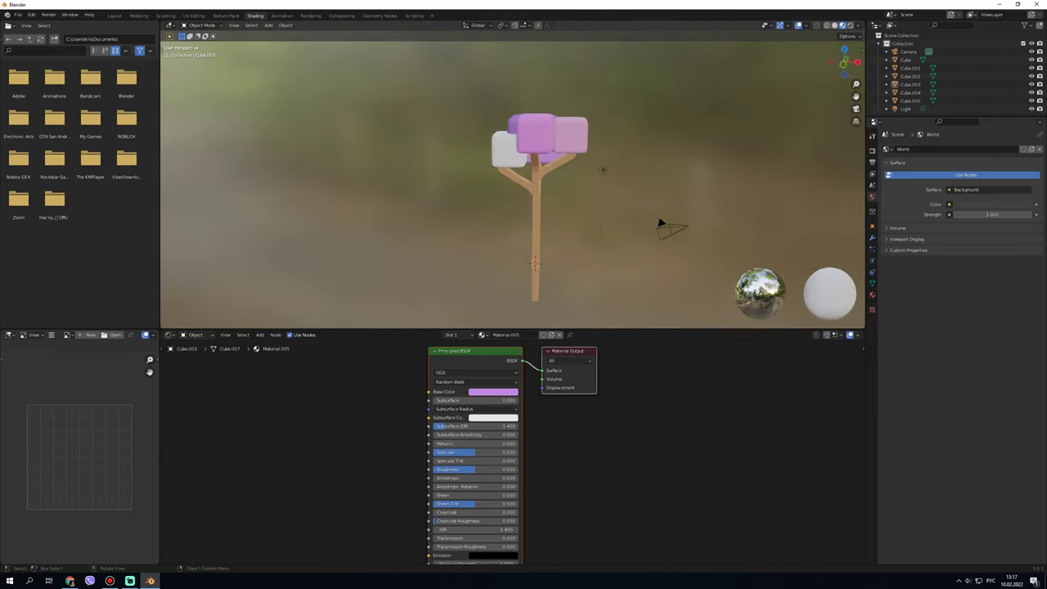
Set the white box Cube.002's base colour to purple.
click(536, 135)
click(508, 149)
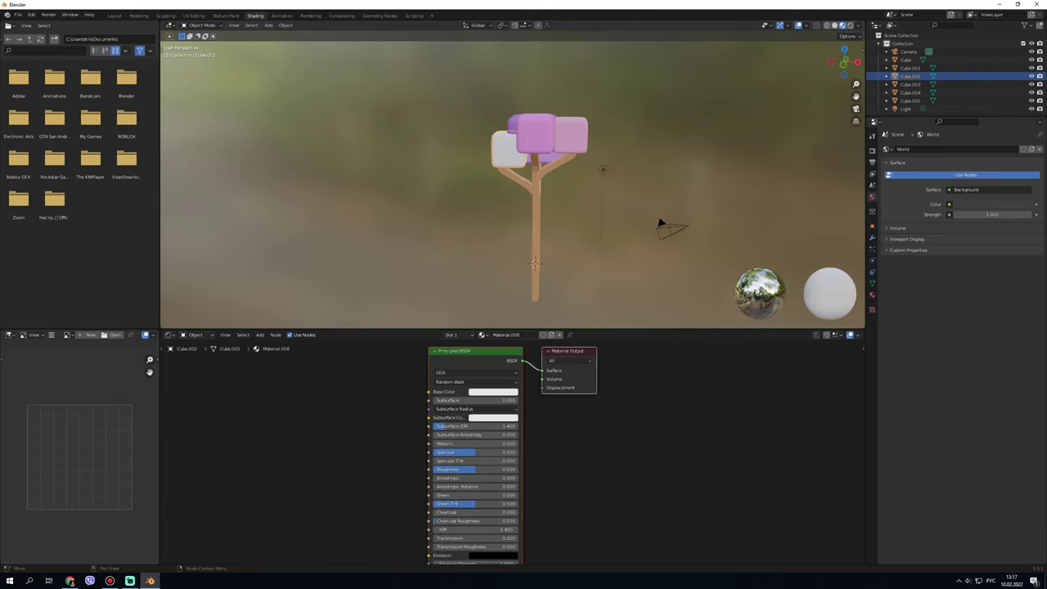
click(493, 392)
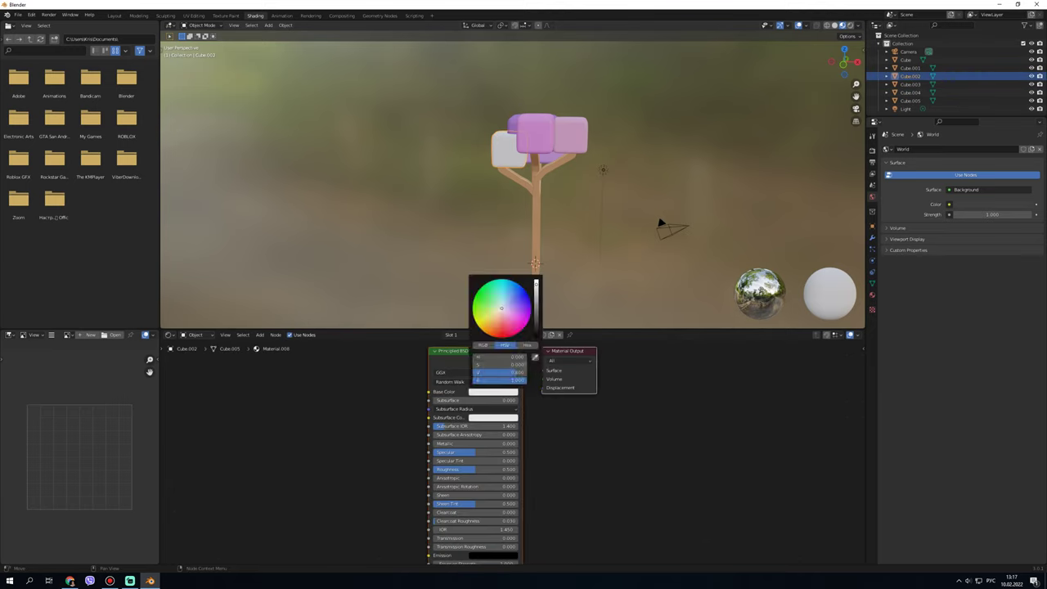
drag(478, 358, 511, 357)
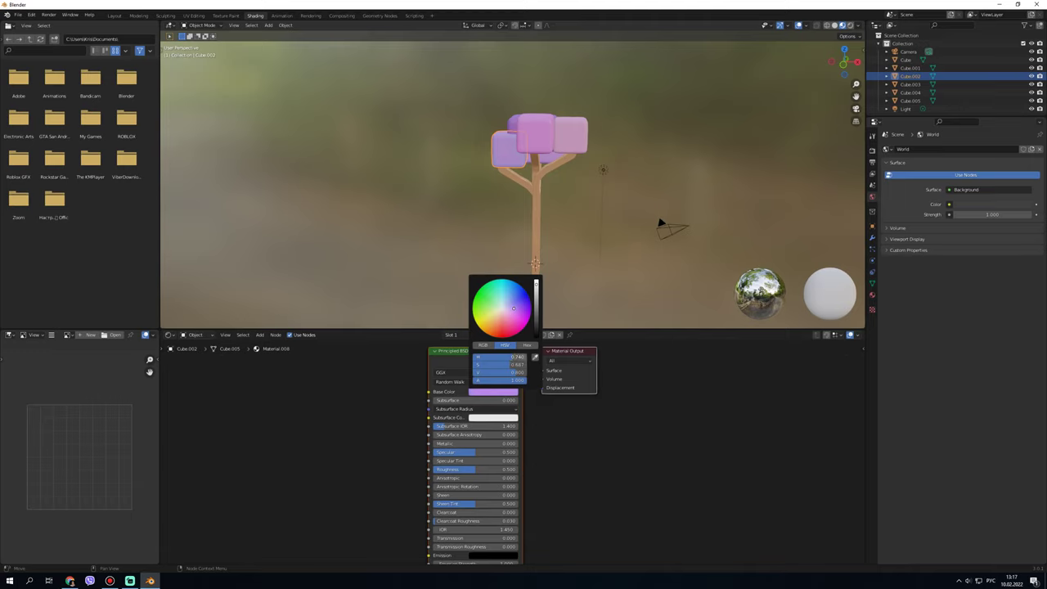
drag(499, 364, 516, 364)
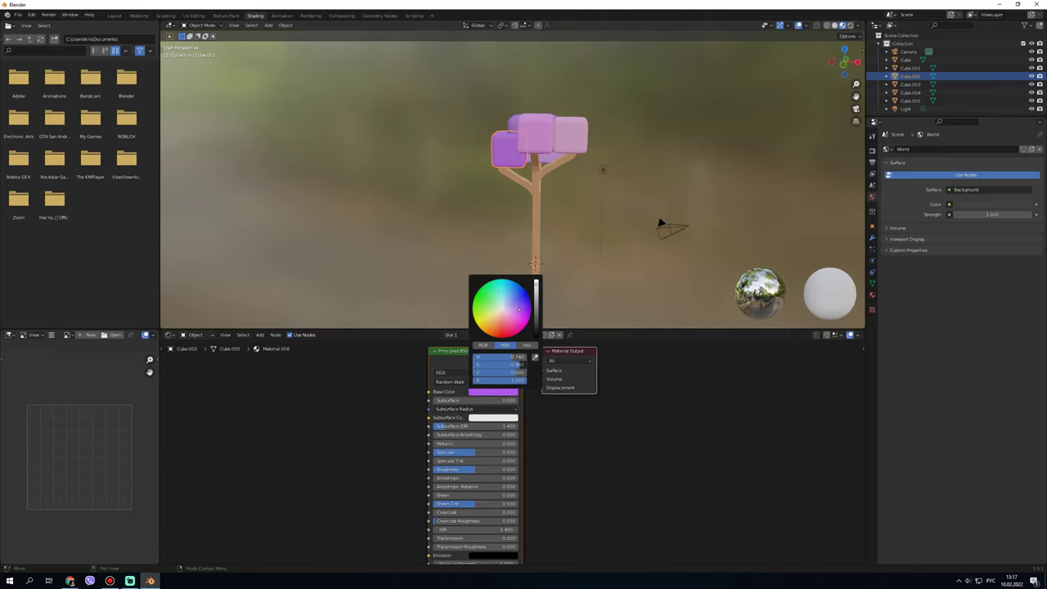
middle_drag(565, 245, 589, 205)
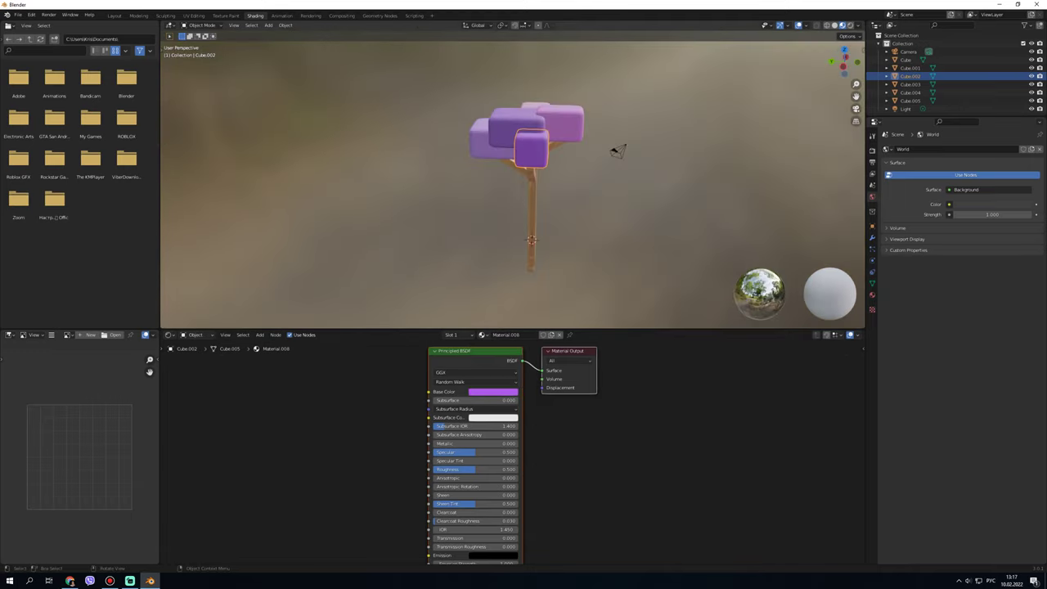
Change Cube.002 from purple to pink, deselect everything, and return to Layout.
click(493, 392)
drag(496, 357, 515, 357)
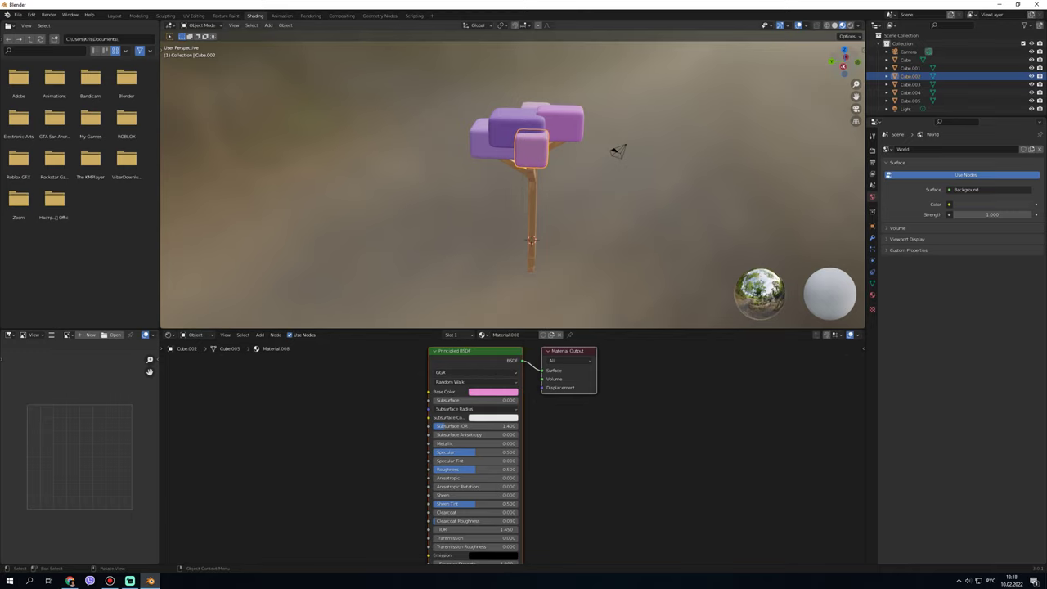
middle_drag(532, 205, 458, 196)
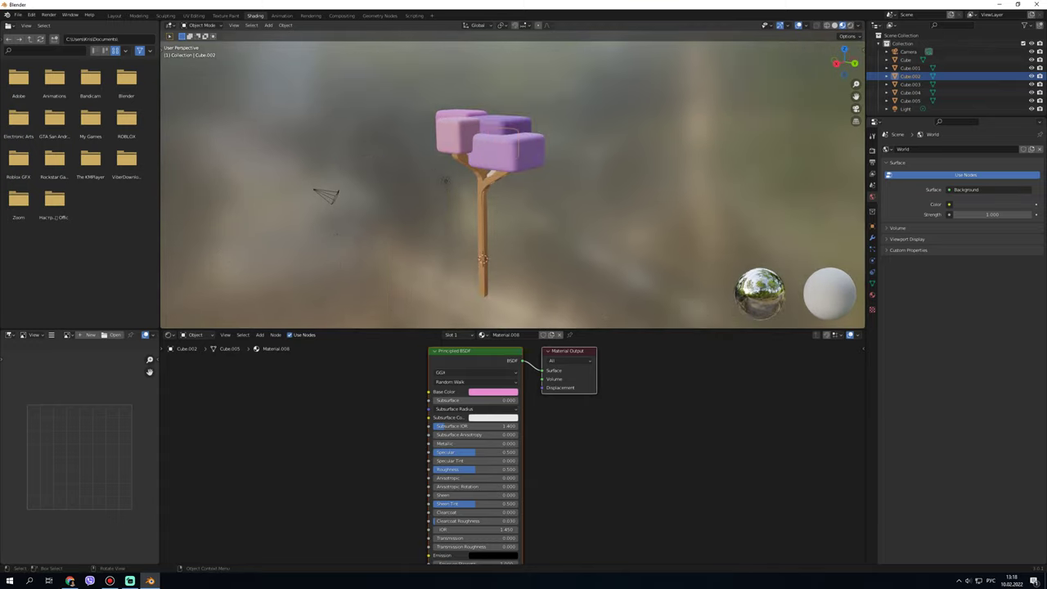
key(alt+a)
drag(845, 62, 850, 66)
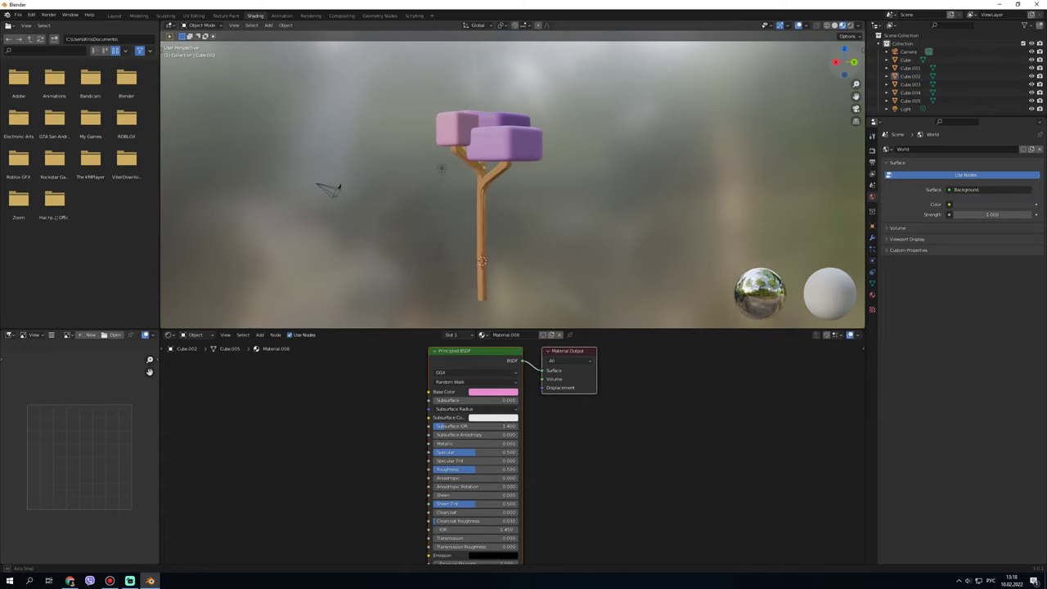
click(503, 143)
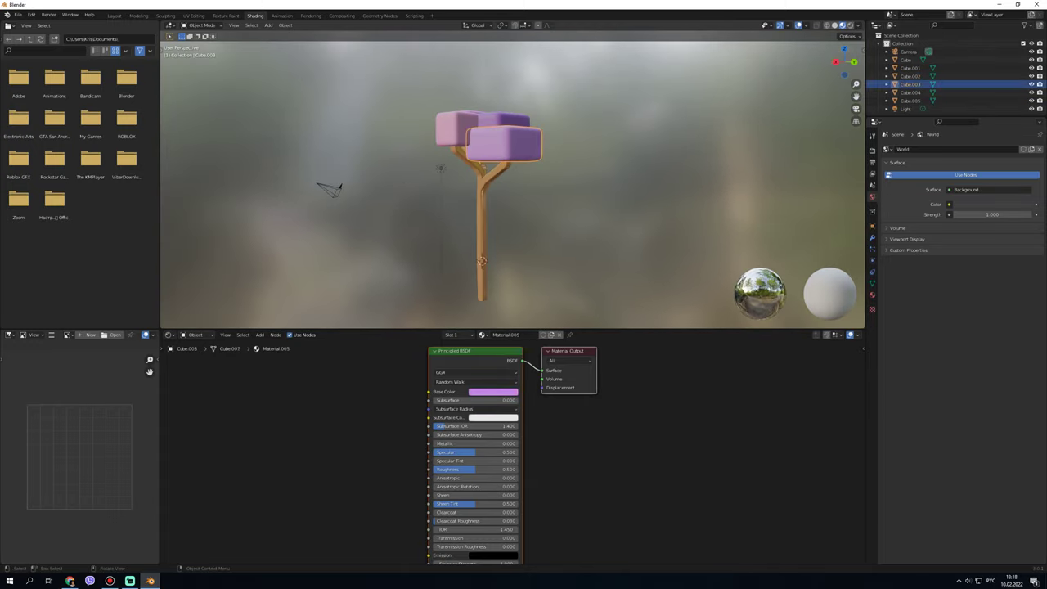
key(alt+a)
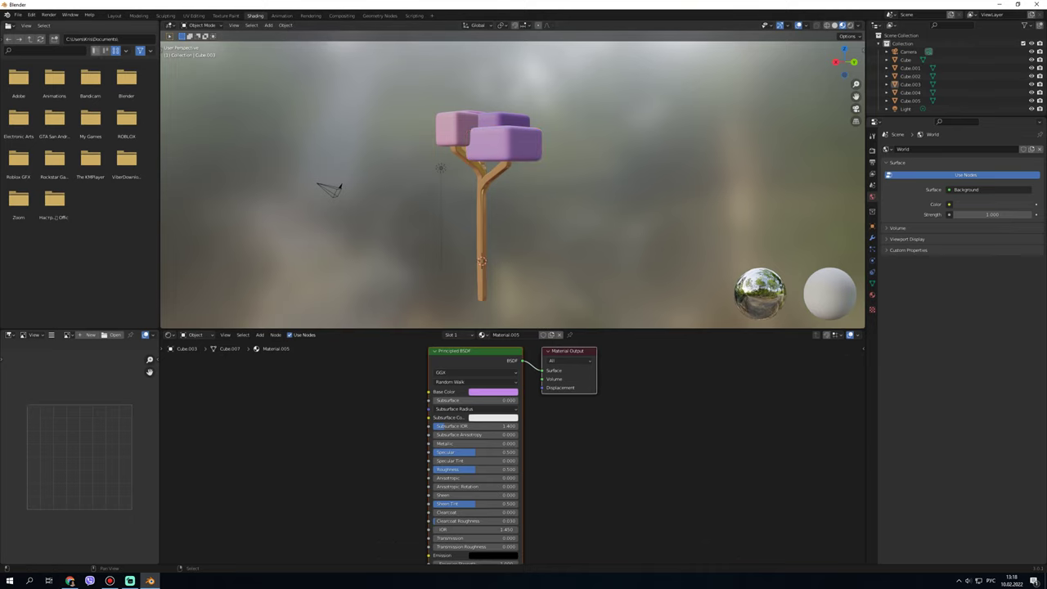
click(115, 16)
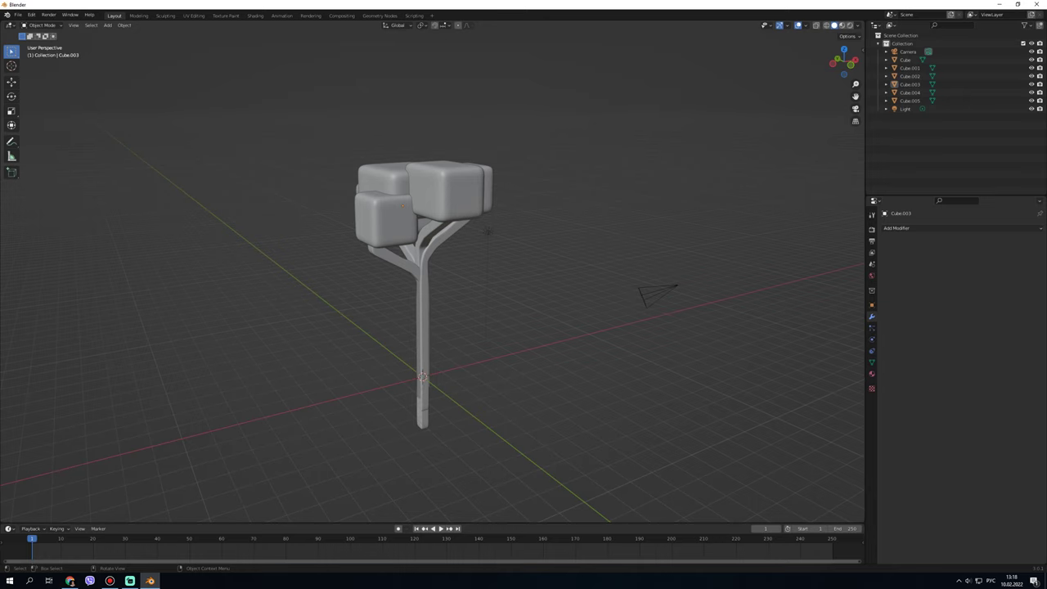
Scale the camera to about 0.565 and move it along X and Y.
click(659, 294)
key(KP_0)
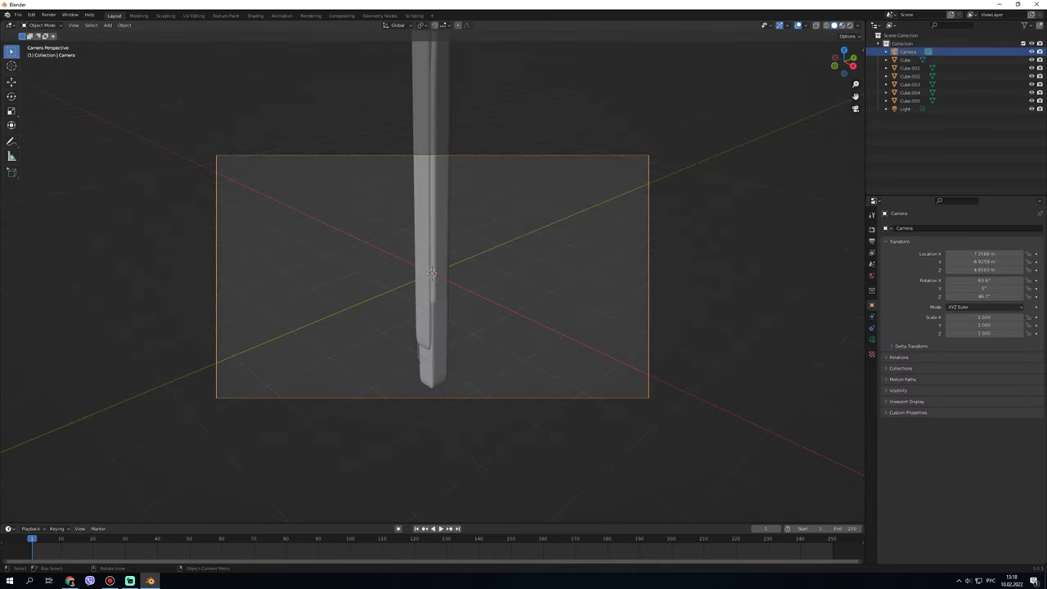
key(s)
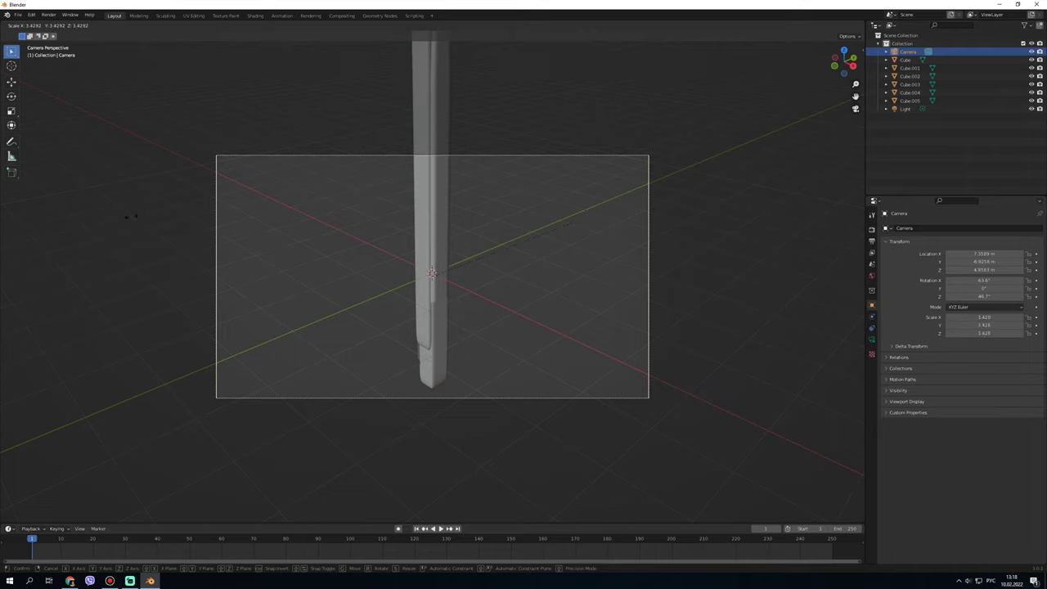
click(161, 207)
key(s)
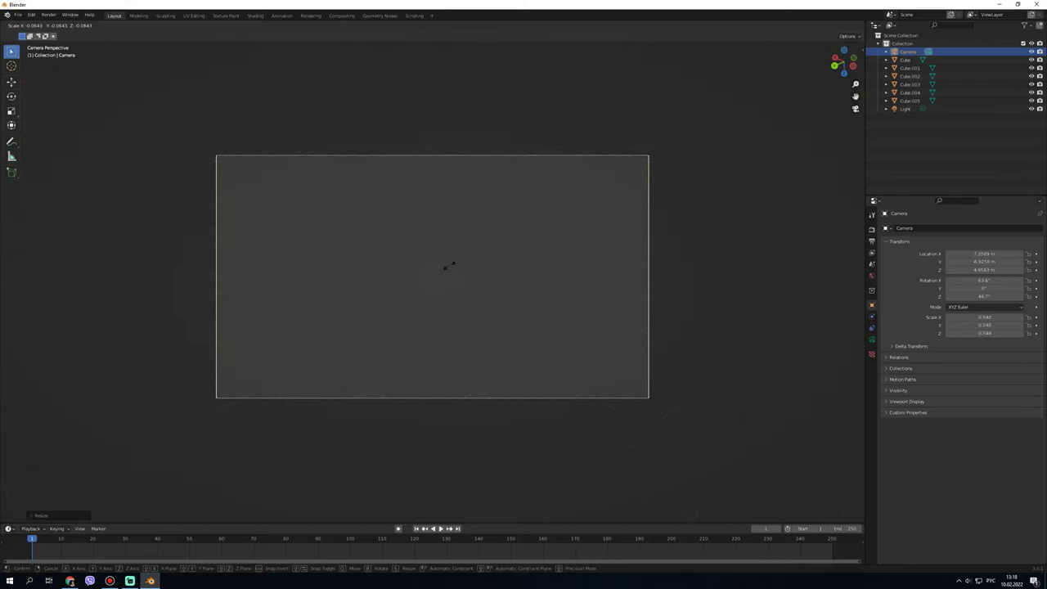
click(381, 164)
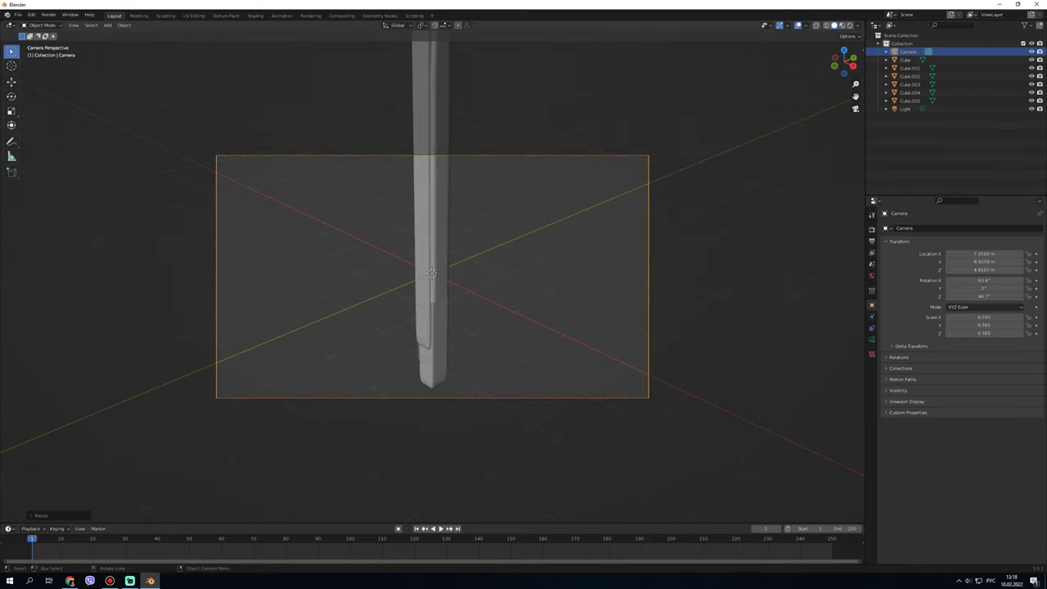
scroll(539, 146, down, 3)
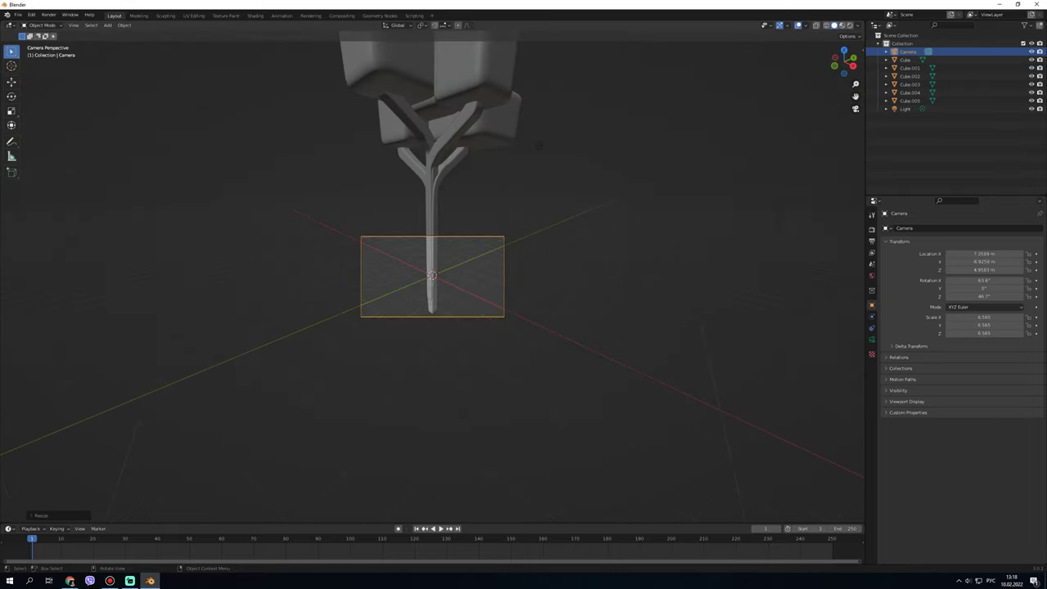
scroll(539, 146, up, 4)
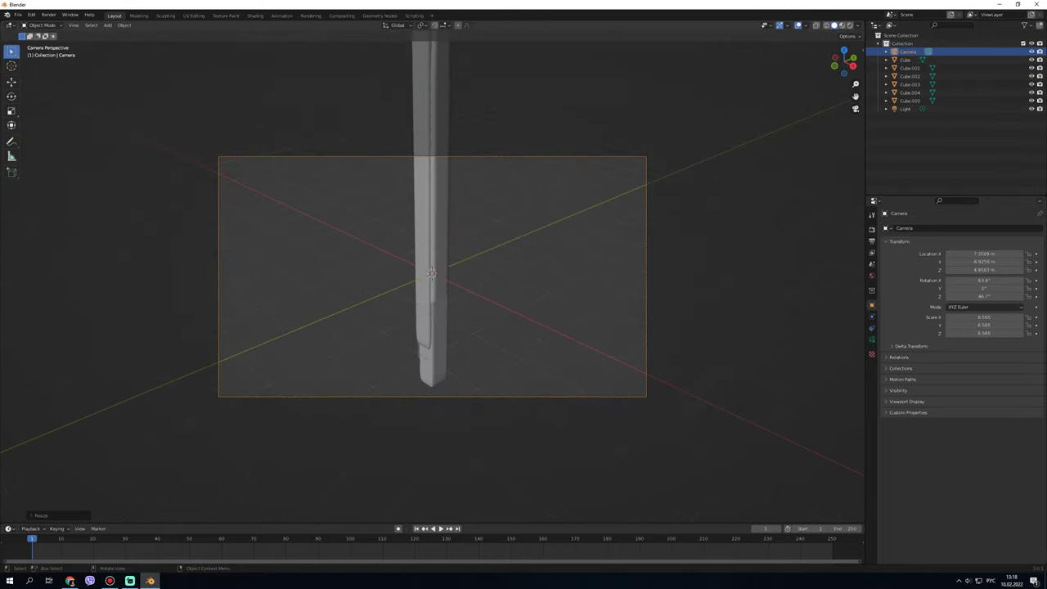
key(g)
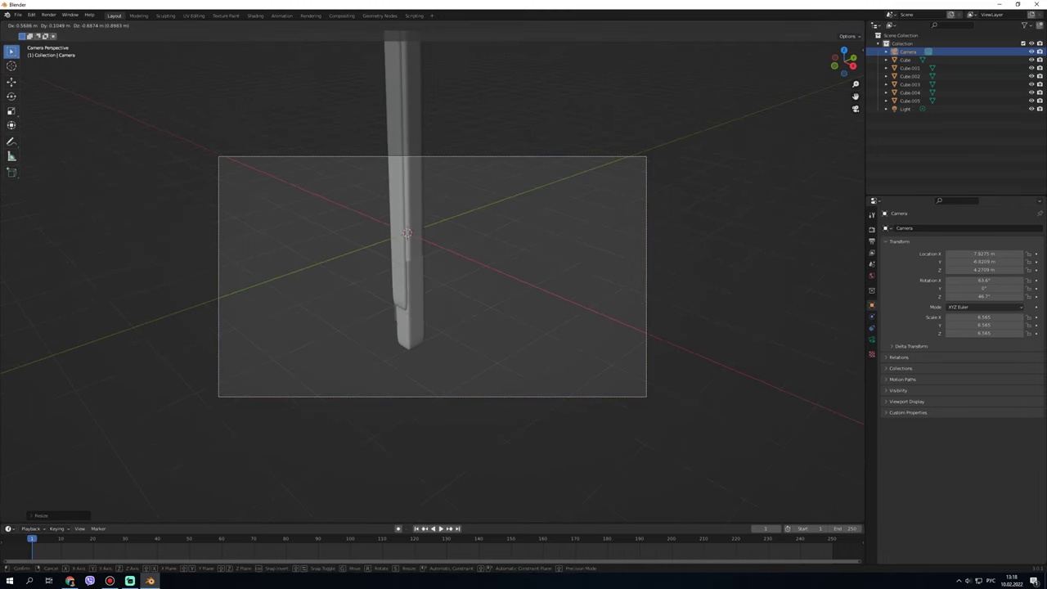
key(x)
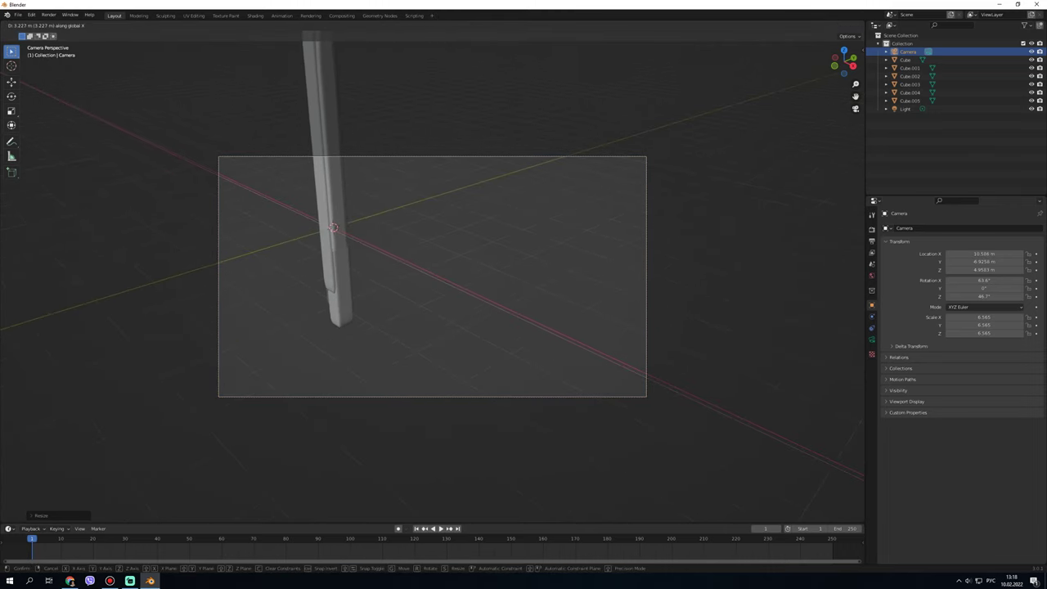
key(y)
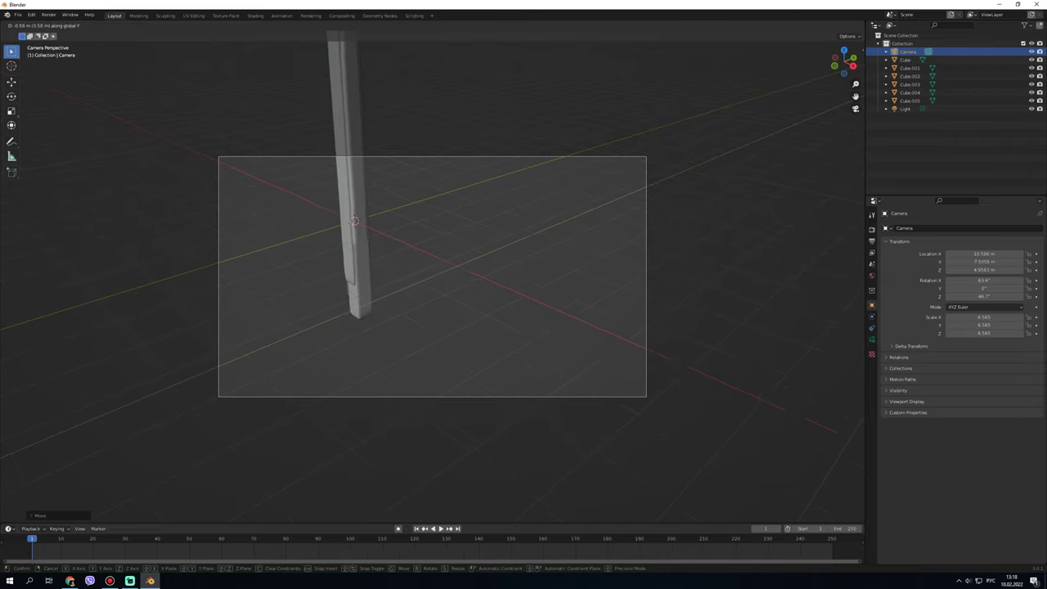
key(Return)
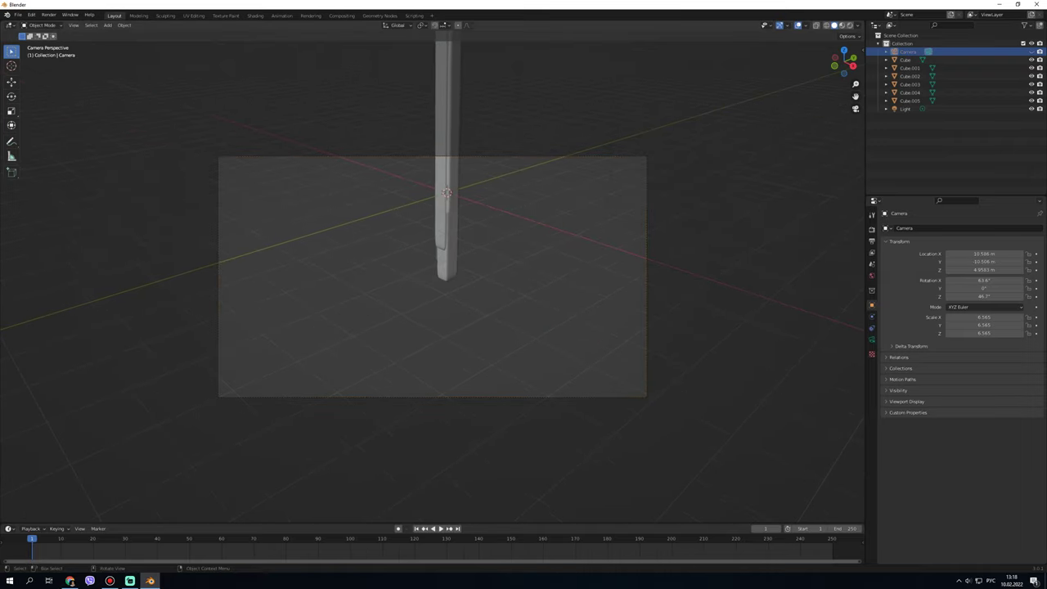
Switch to Material Preview, select the brown trunk, and check the tree through the camera.
key(z)
click(276, 281)
scroll(278, 278, down, 1)
scroll(279, 279, down, 5)
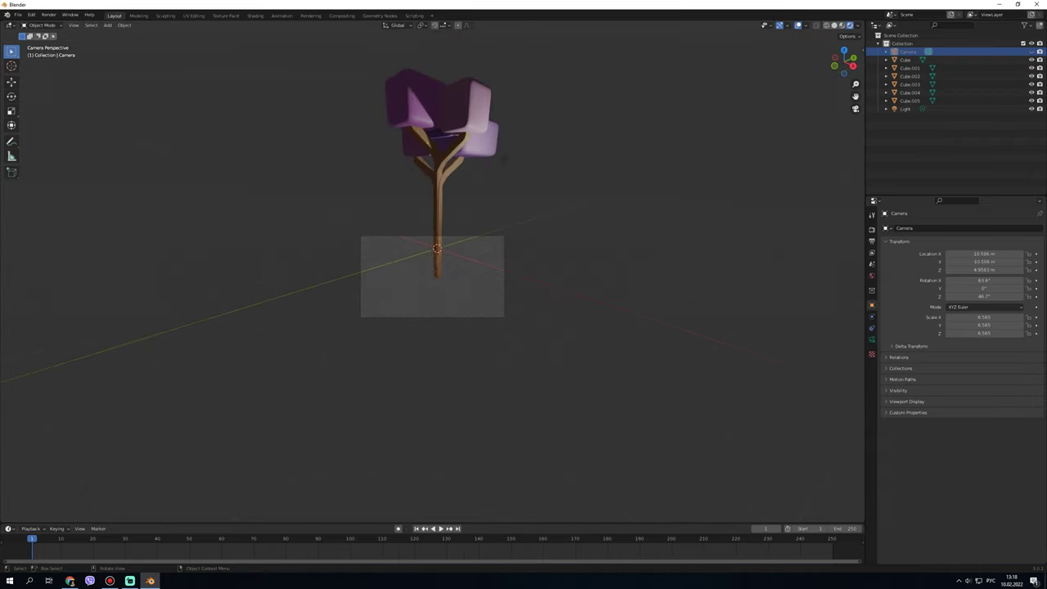
key(z)
click(437, 253)
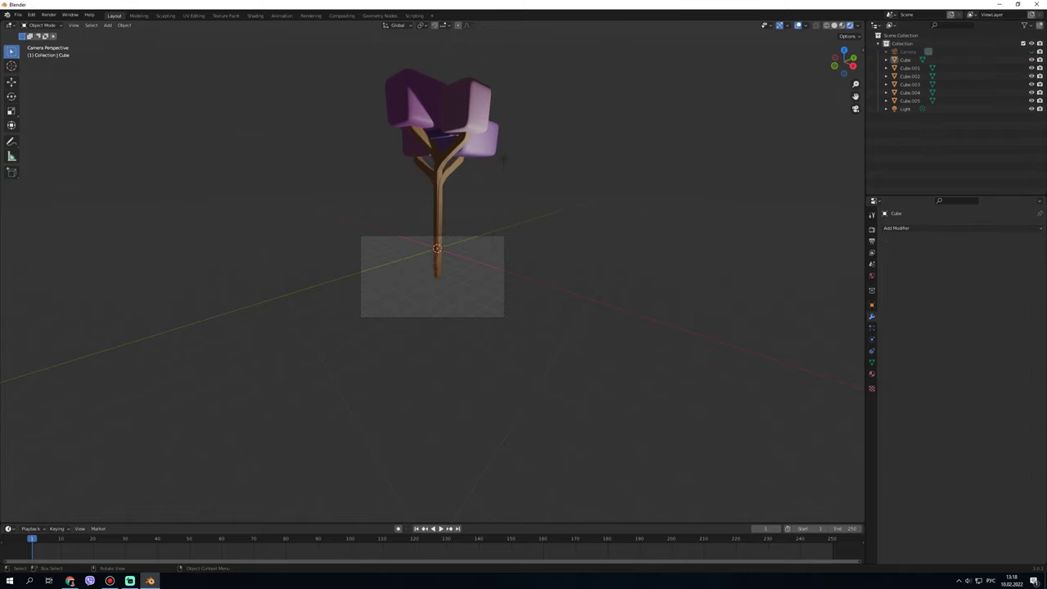
mouse_move(843, 61)
mouse_down()
mouse_move(440, 248)
mouse_move(478, 175)
mouse_up()
scroll(478, 174, up, 3)
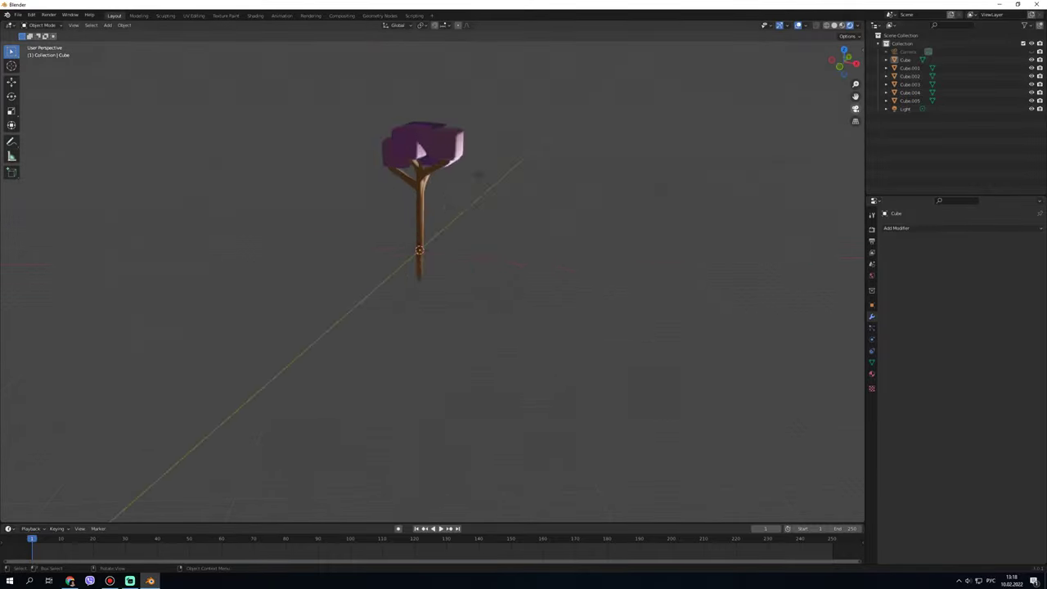
key(KP_0)
scroll(504, 160, up, 4)
scroll(504, 160, up, 3)
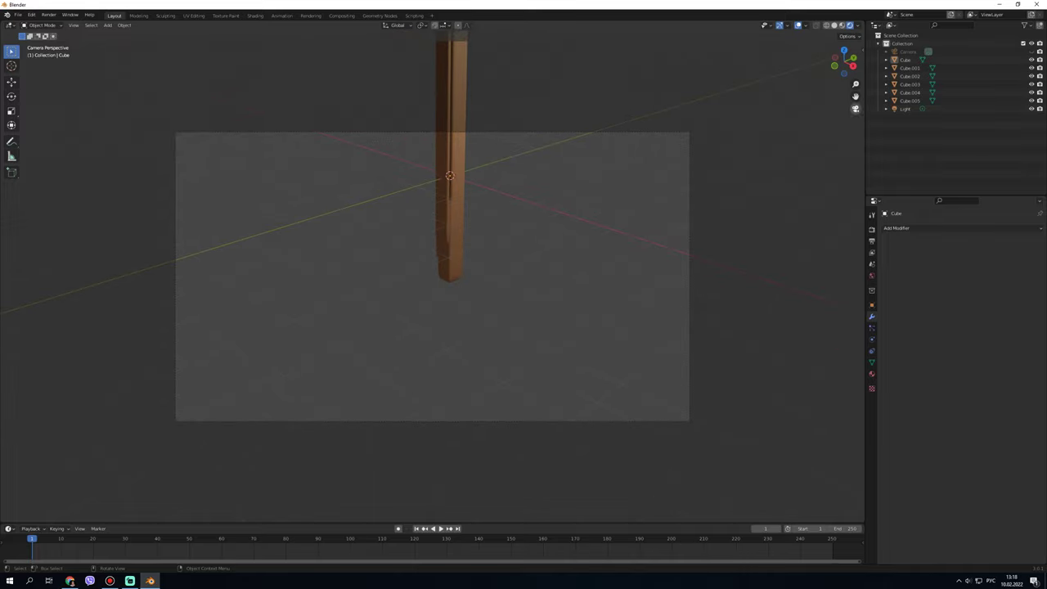
key(KP_0)
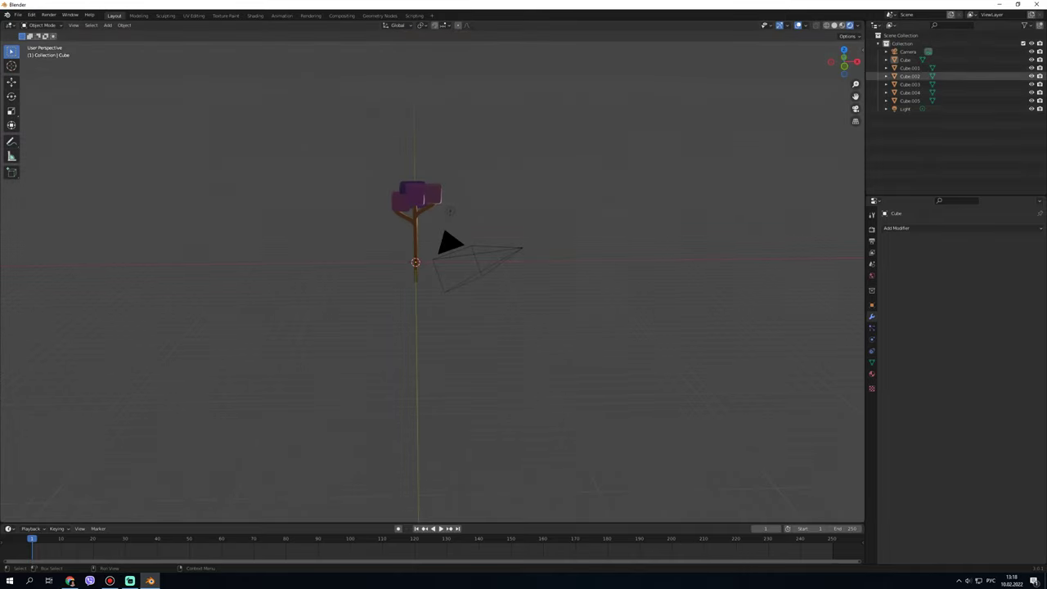
Scale the camera up to 47.714 and move it far out from the tree.
click(450, 244)
drag(843, 58, 848, 62)
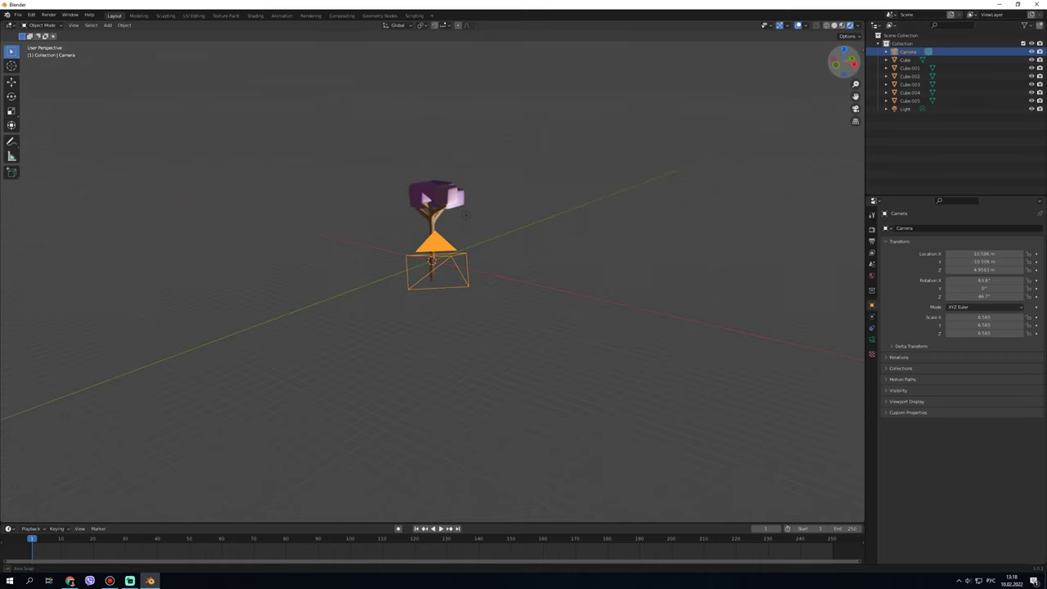
key(s)
click(483, 357)
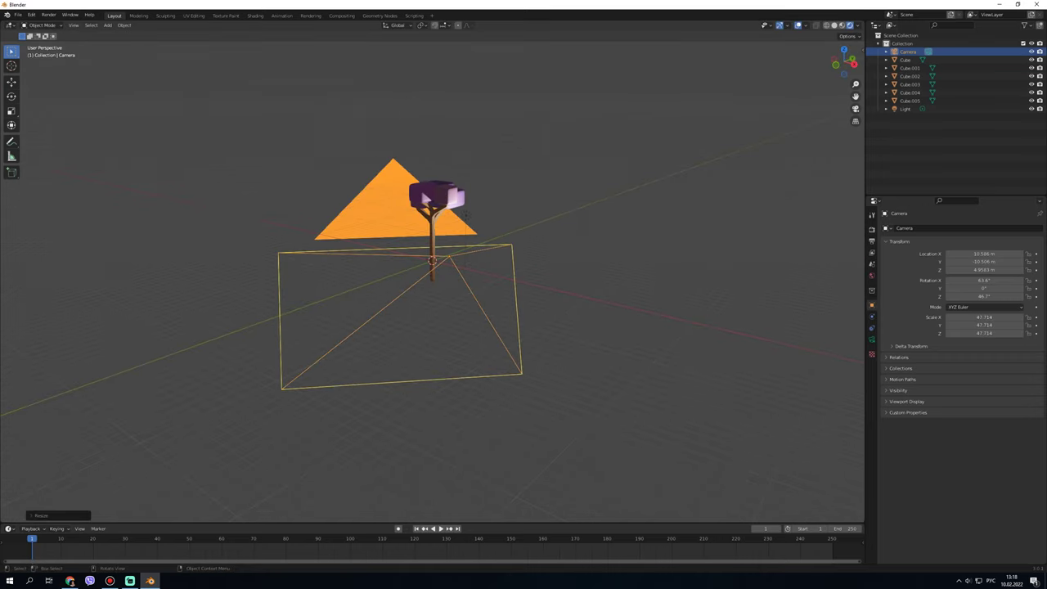
key(g)
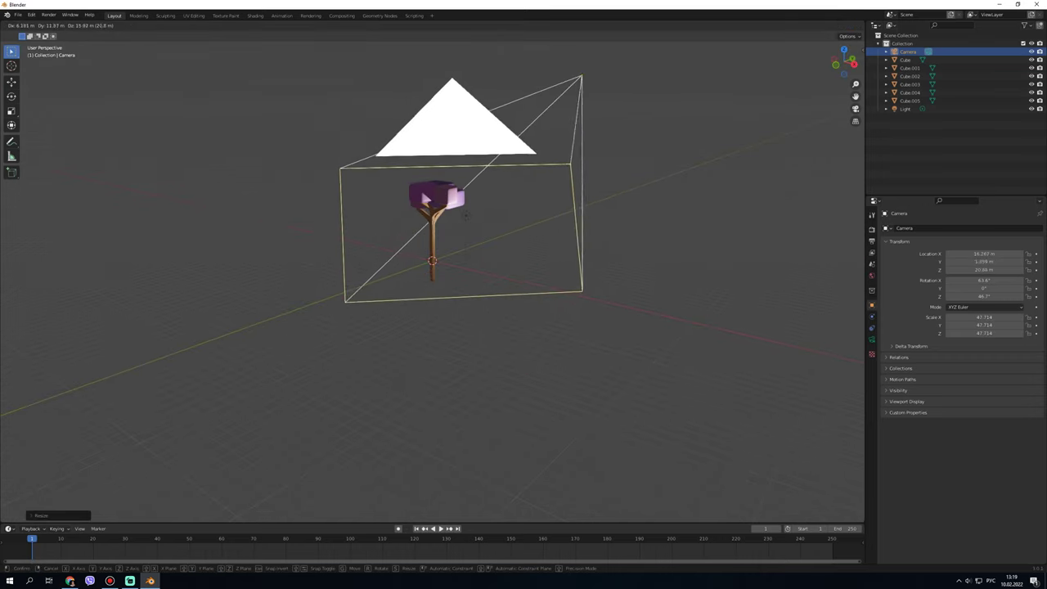
click(420, 187)
drag(845, 62, 847, 64)
key(g)
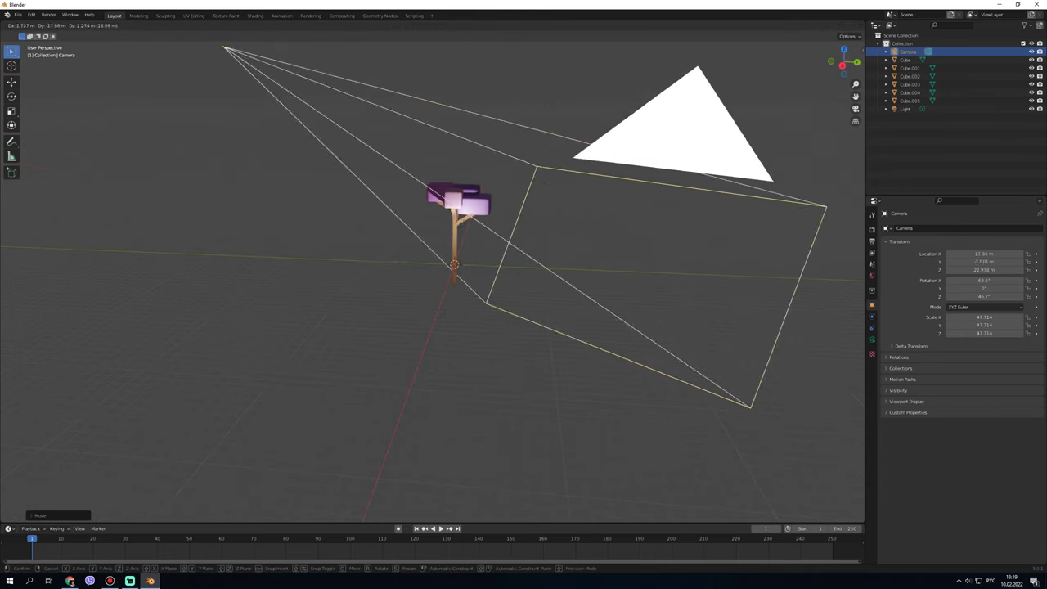
click(197, 212)
Shift the camera sideways using back, left and top views, then rotate it toward the lamp.
click(857, 62)
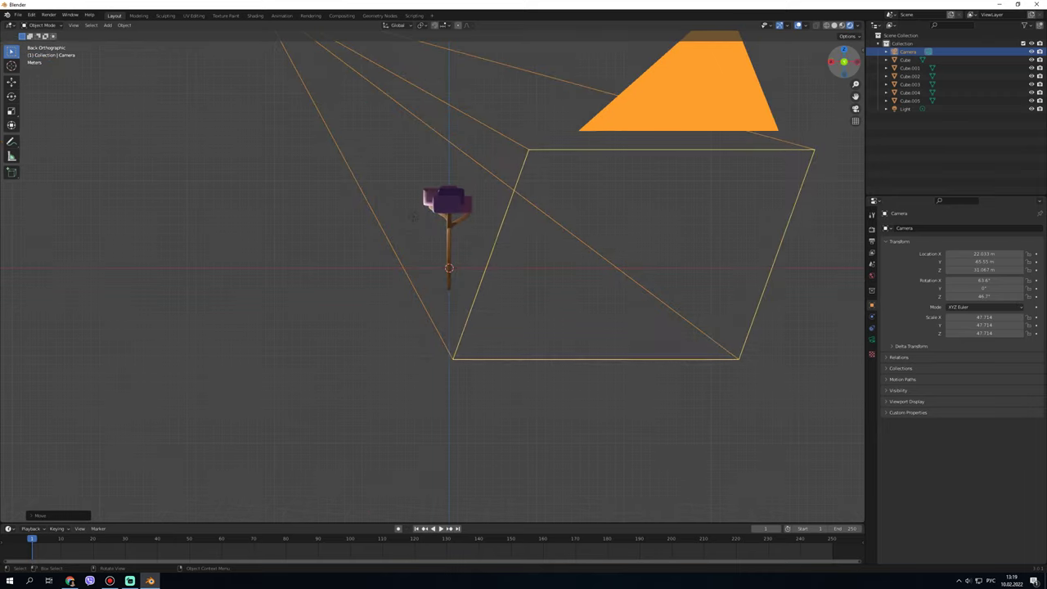
key(g)
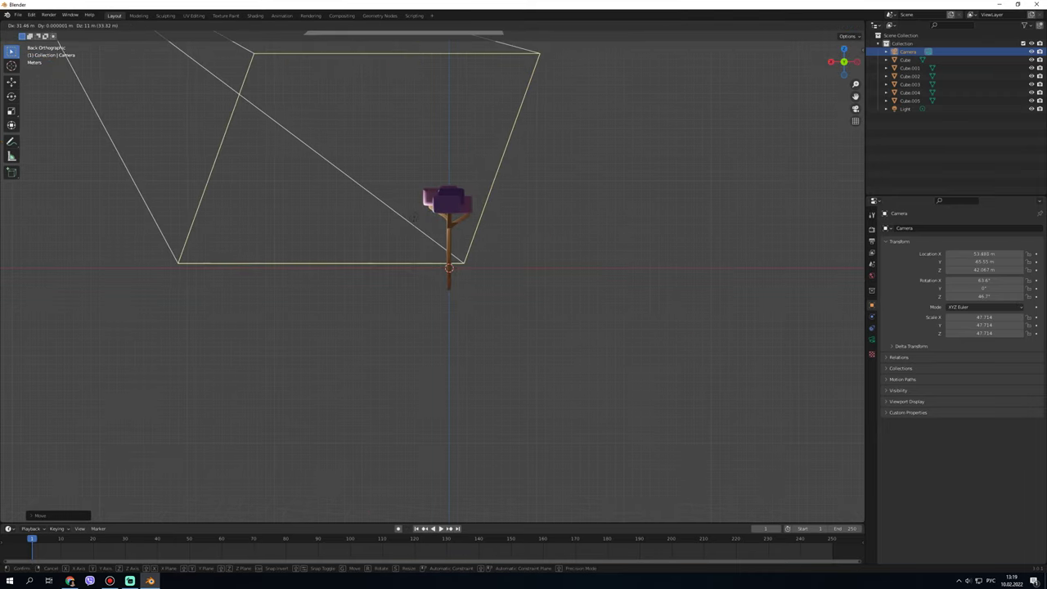
click(414, 218)
click(856, 62)
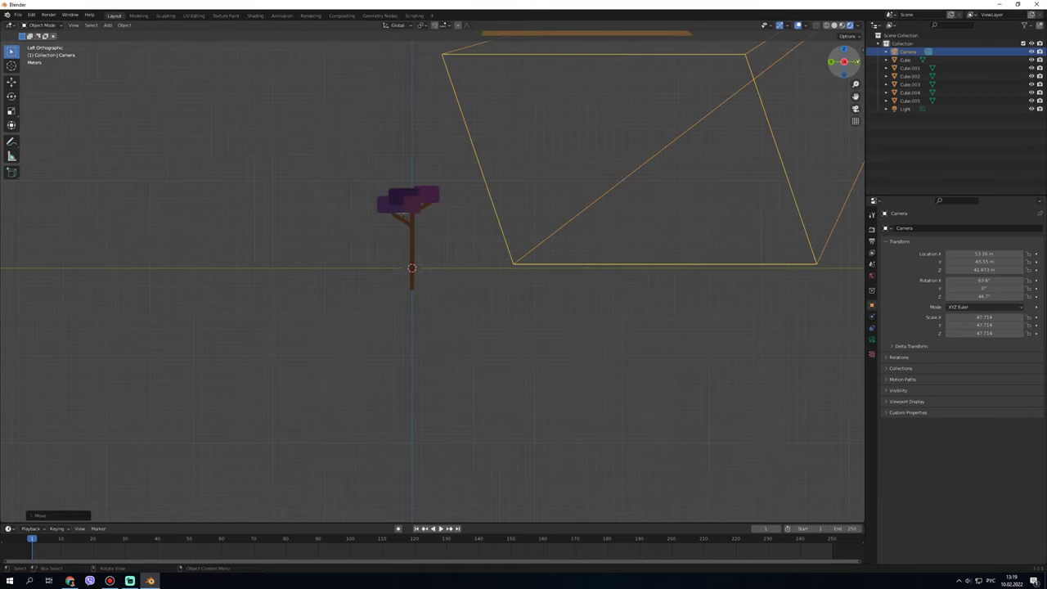
click(844, 49)
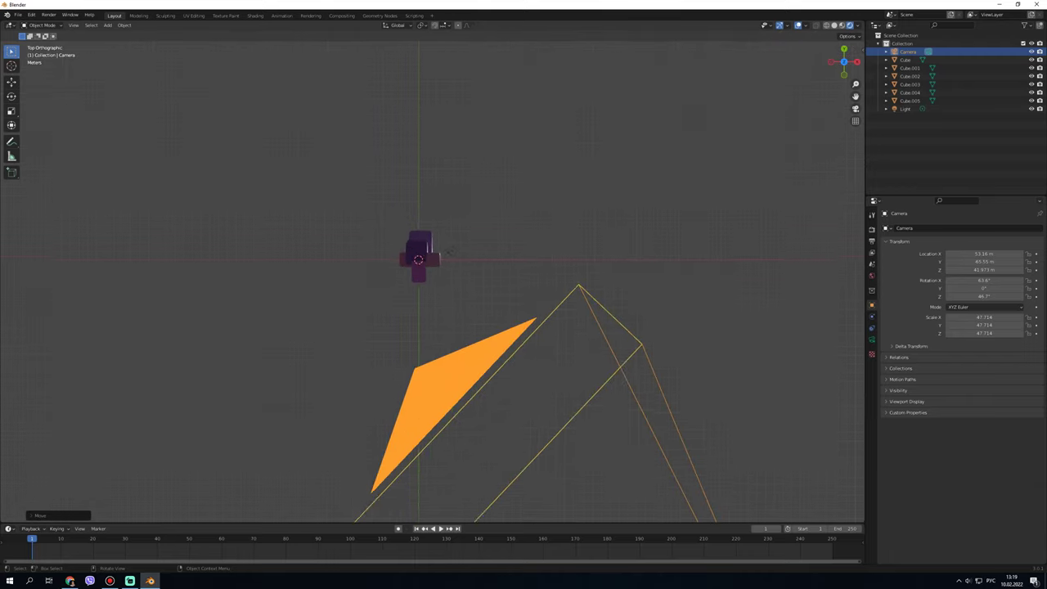
drag(844, 62, 818, 102)
key(r)
key(r)
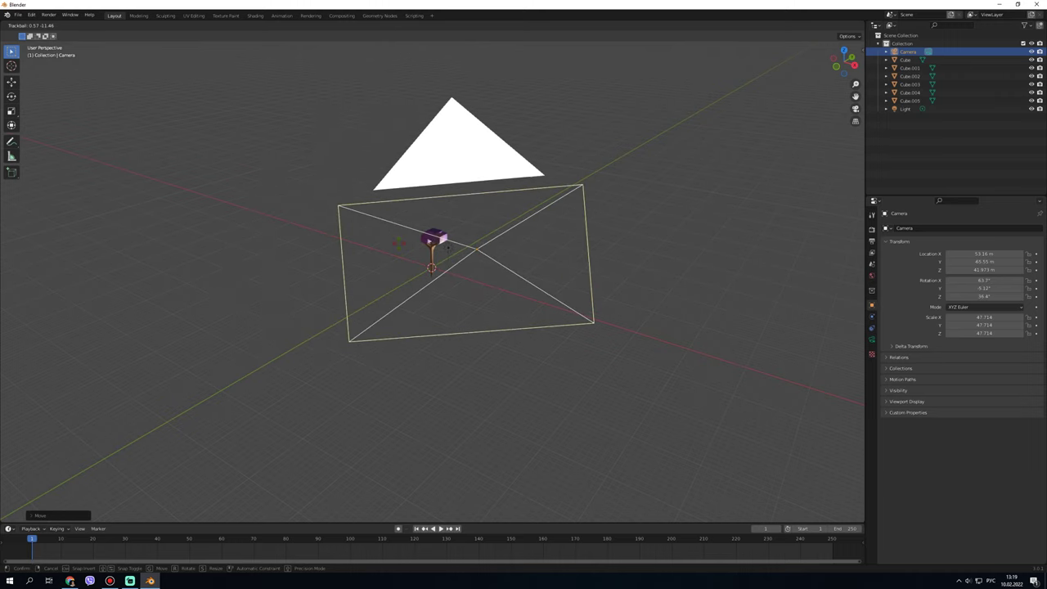
click(448, 247)
Render a test image from the camera with F12.
drag(844, 57, 842, 62)
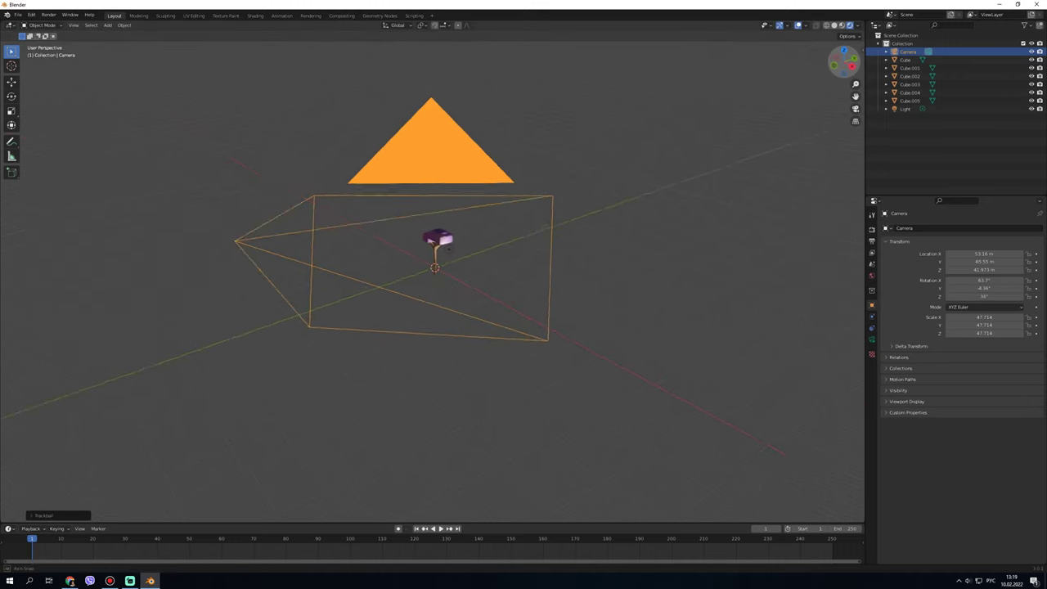
key(F12)
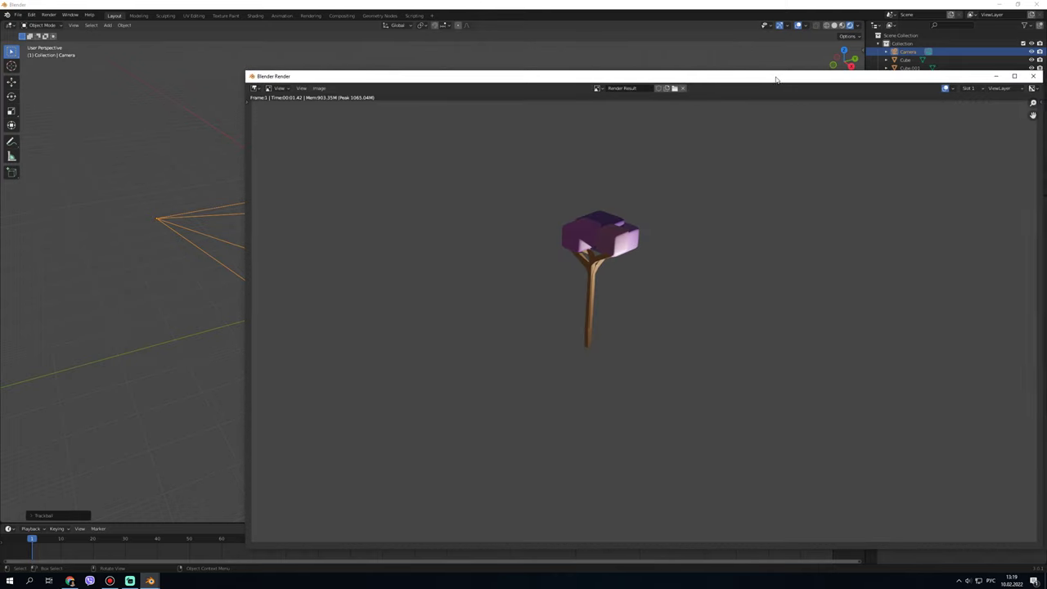
drag(647, 76, 514, 49)
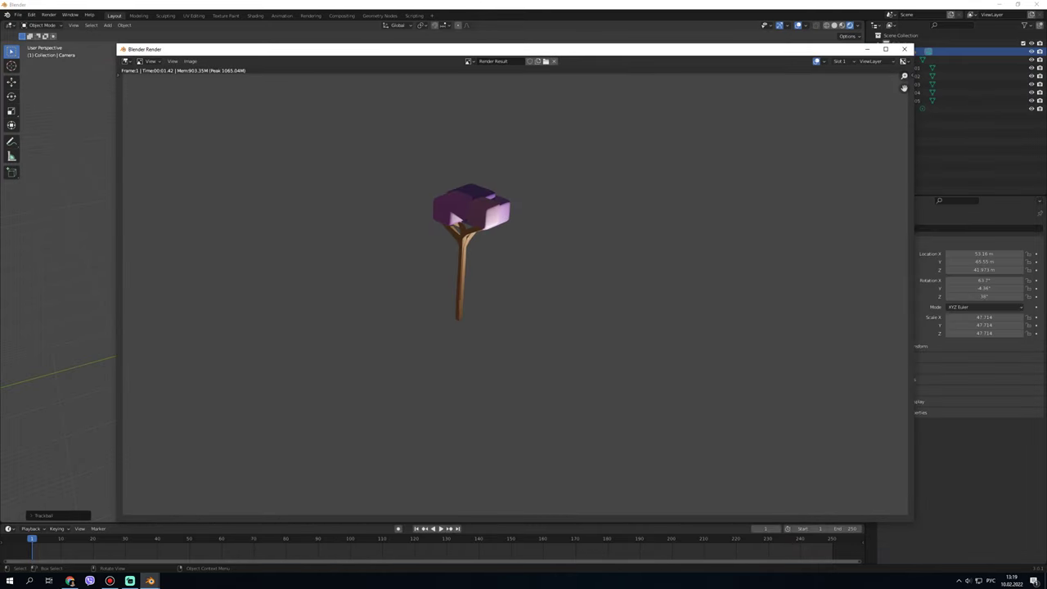
click(904, 50)
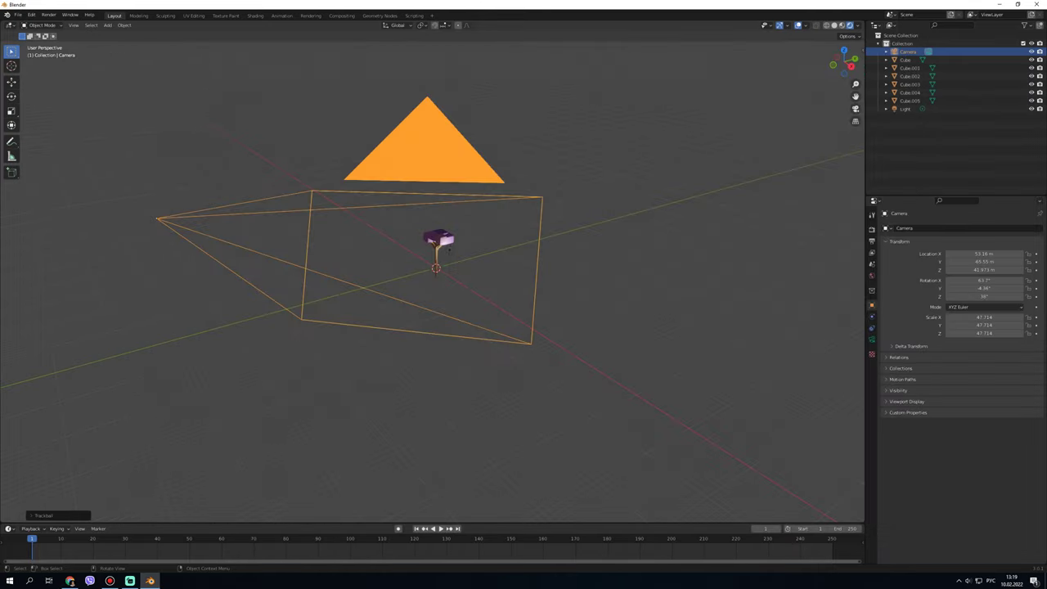
Make the light a Sun with strength 1.000 and render again.
click(905, 109)
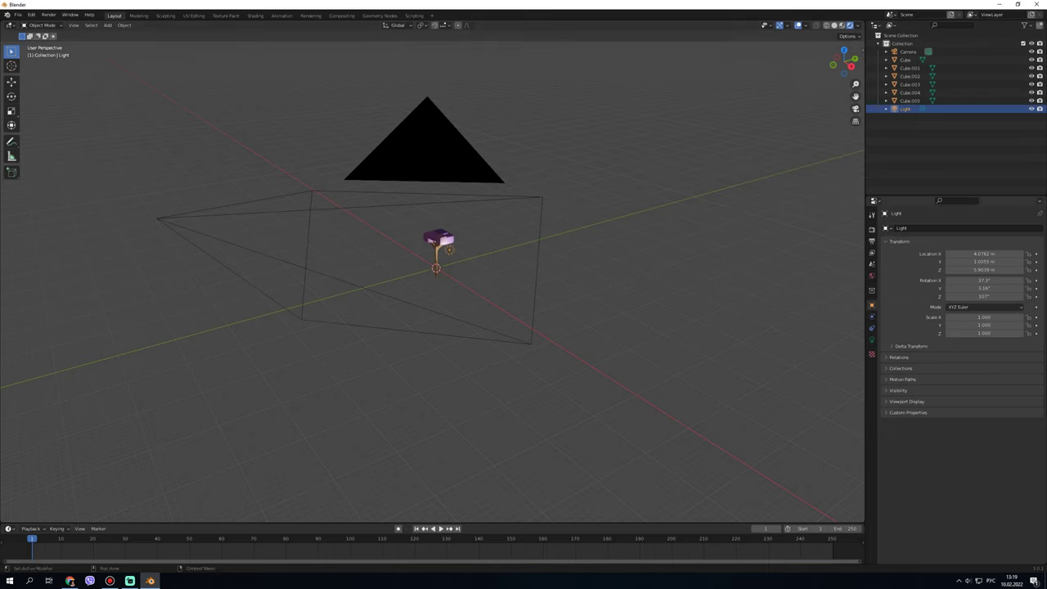
click(872, 340)
click(946, 265)
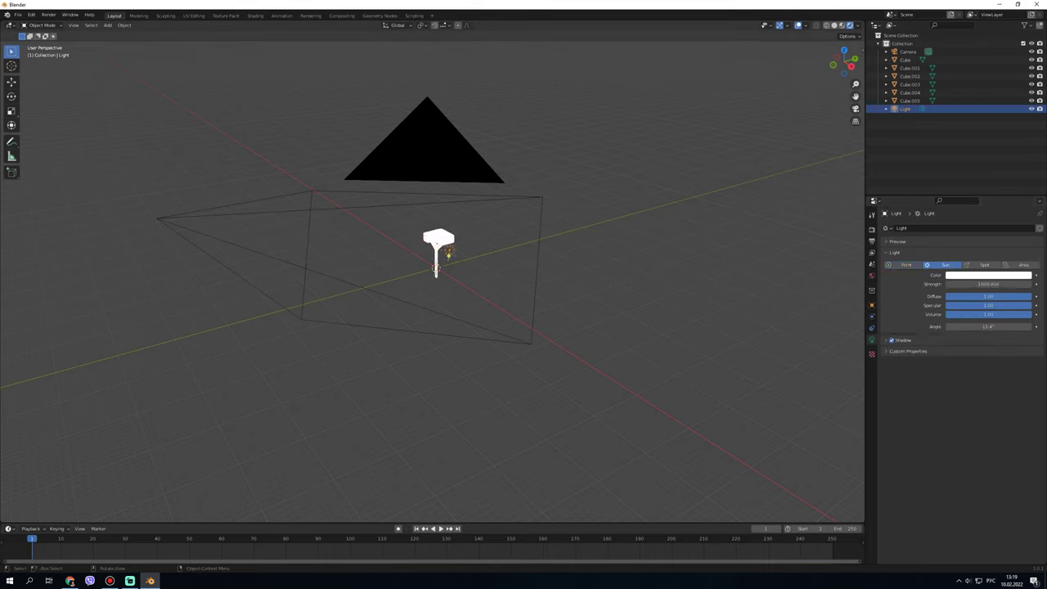
click(989, 284)
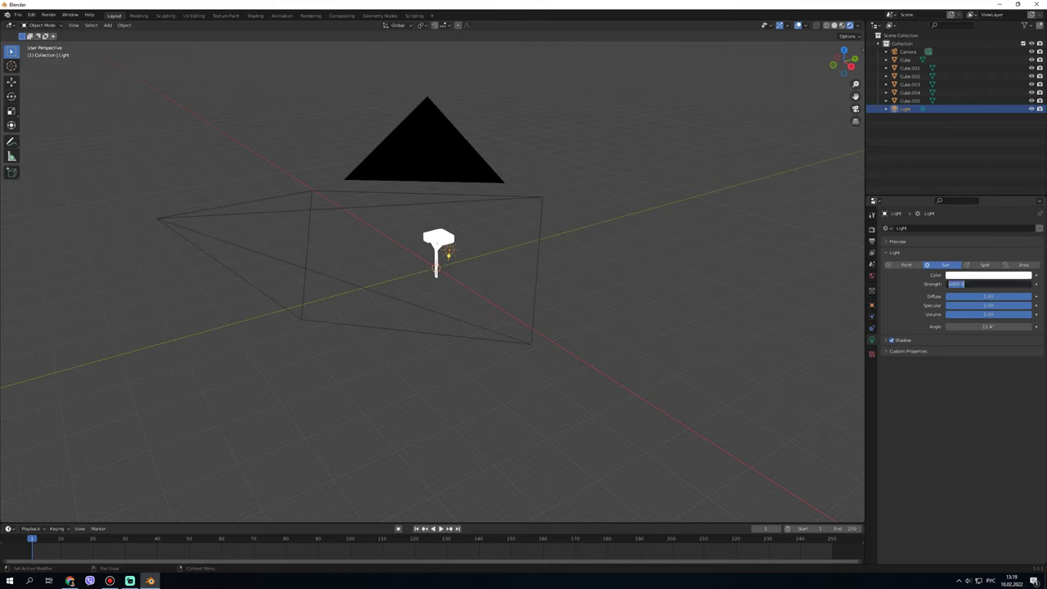
key(Return)
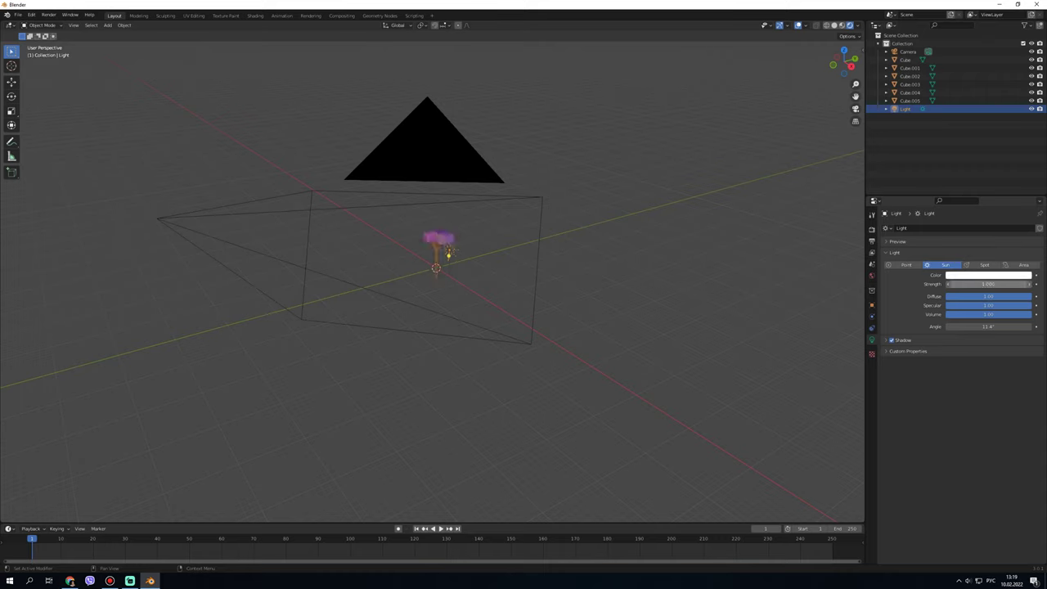
key(F12)
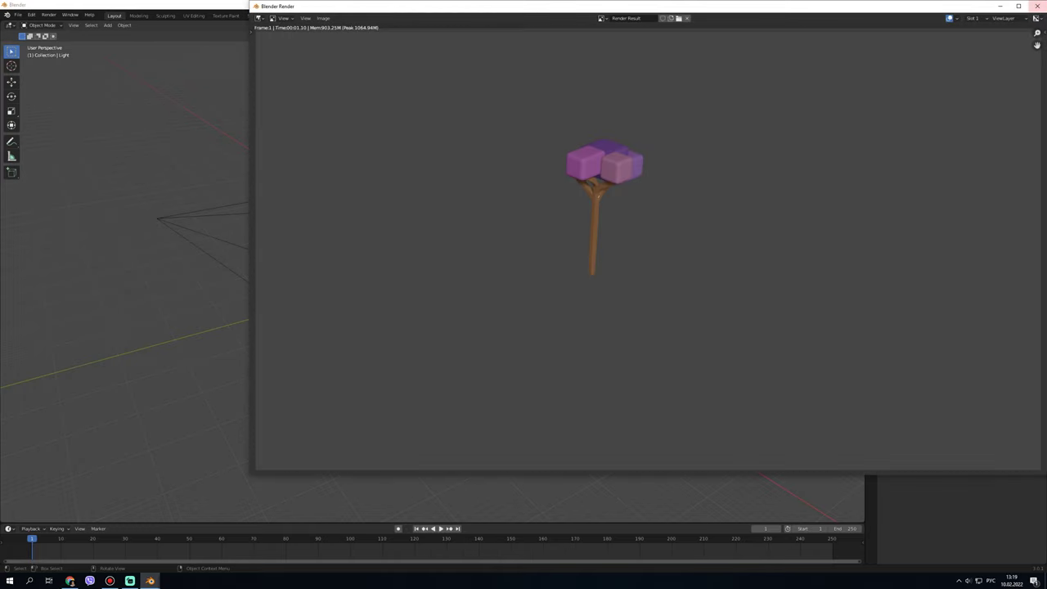
click(1037, 6)
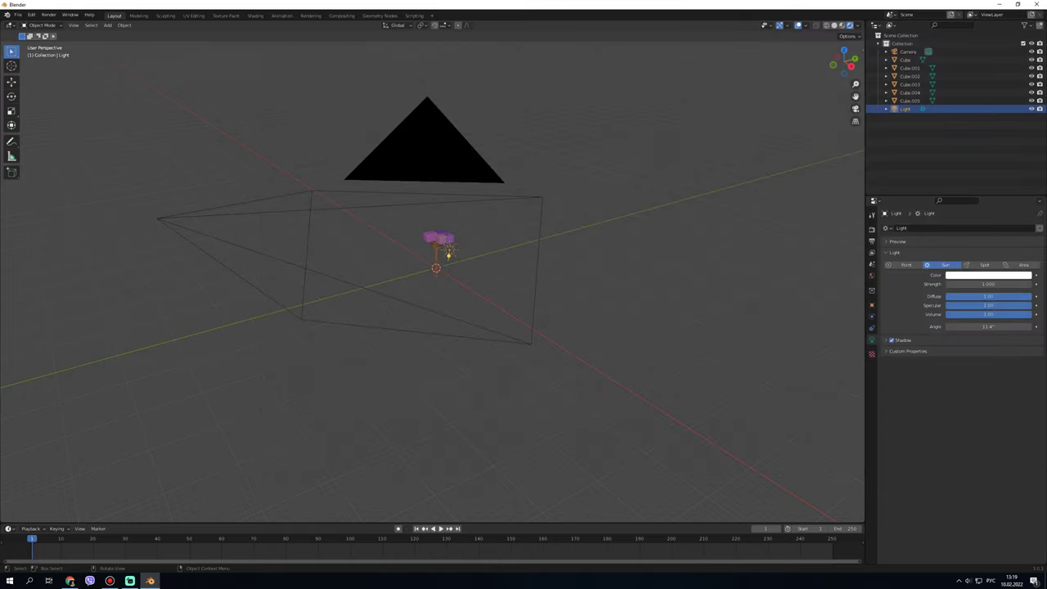
click(536, 270)
Resize the camera from camera view, cancel a stray transform, and frame the camera.
key(KP_0)
key(s)
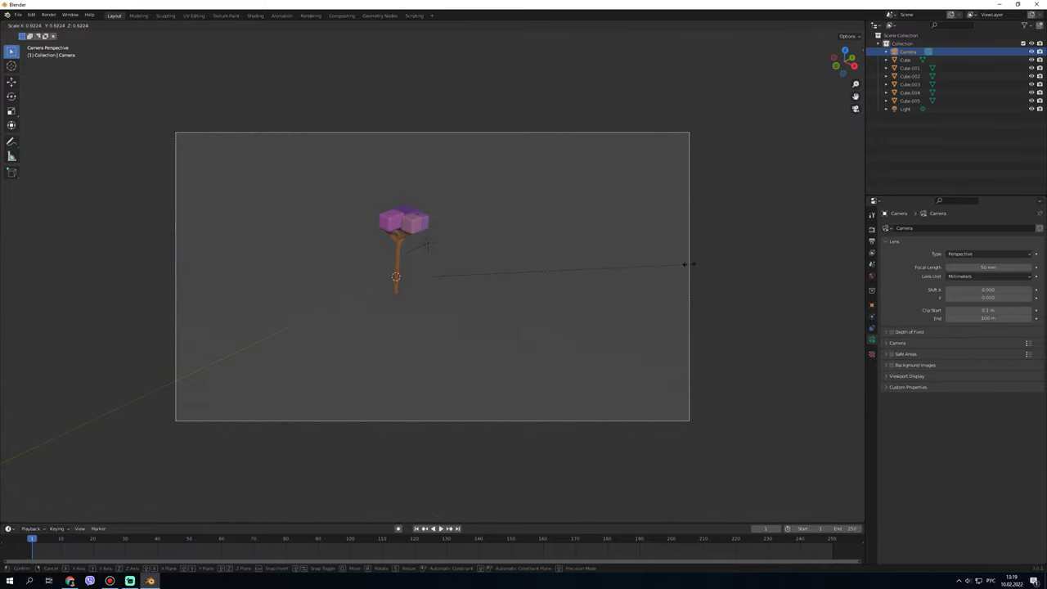
click(483, 262)
scroll(482, 262, down, 1)
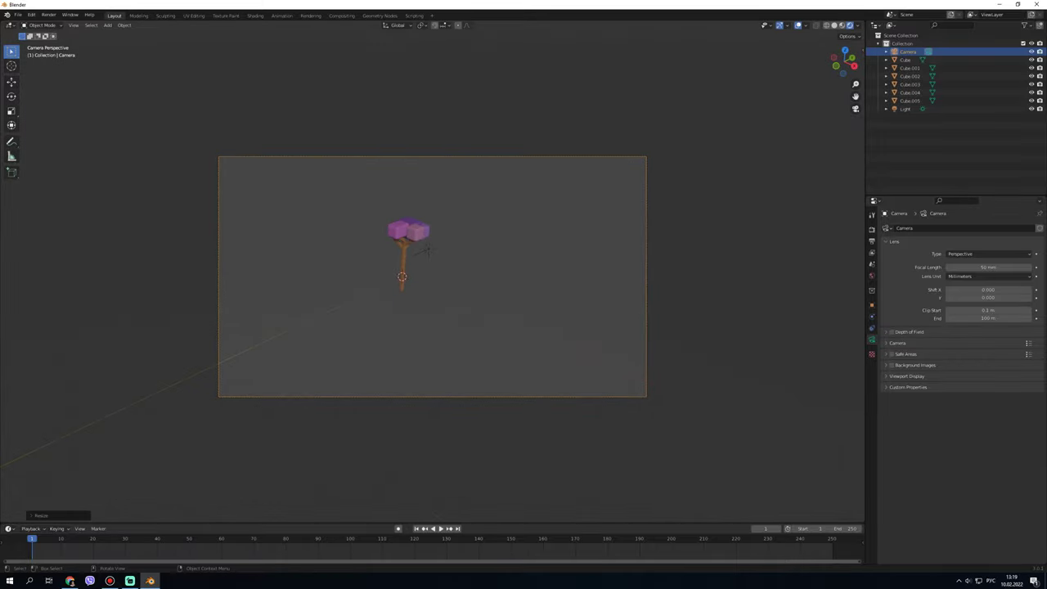
drag(844, 62, 837, 67)
key(s)
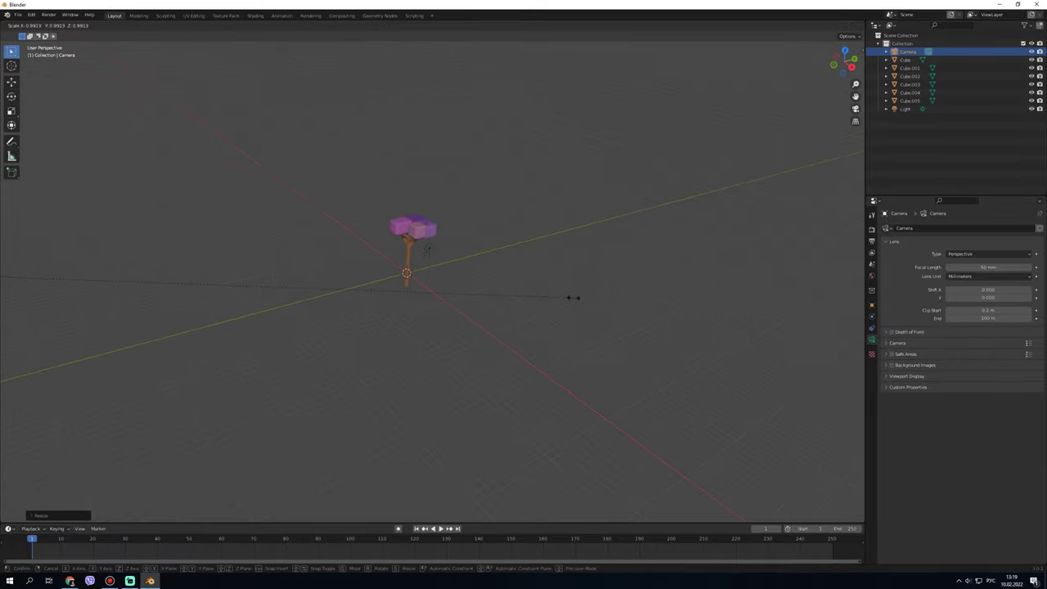
key(g)
key(Escape)
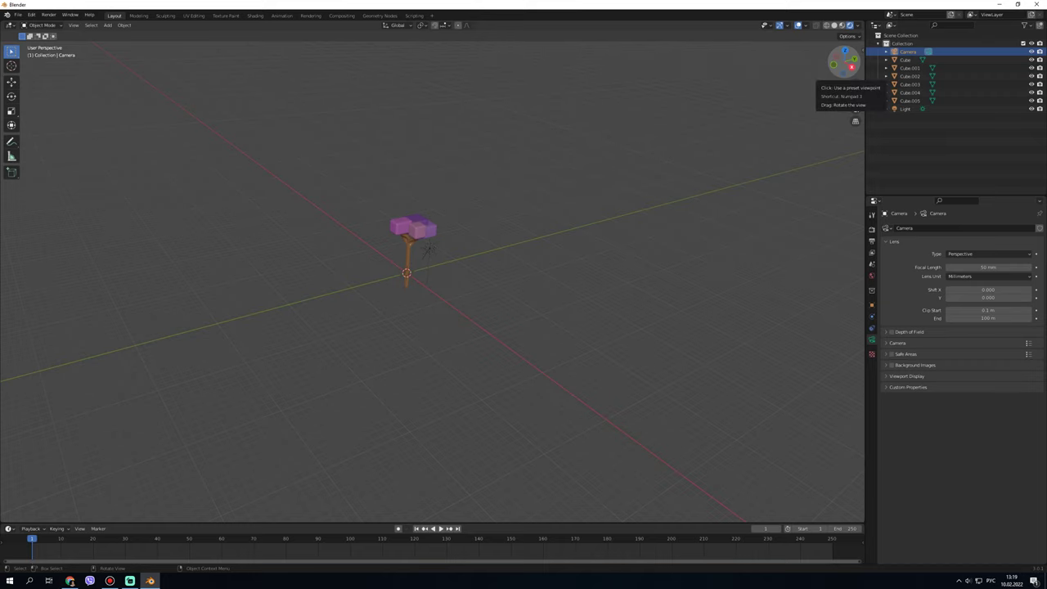
key(KP_Decimal)
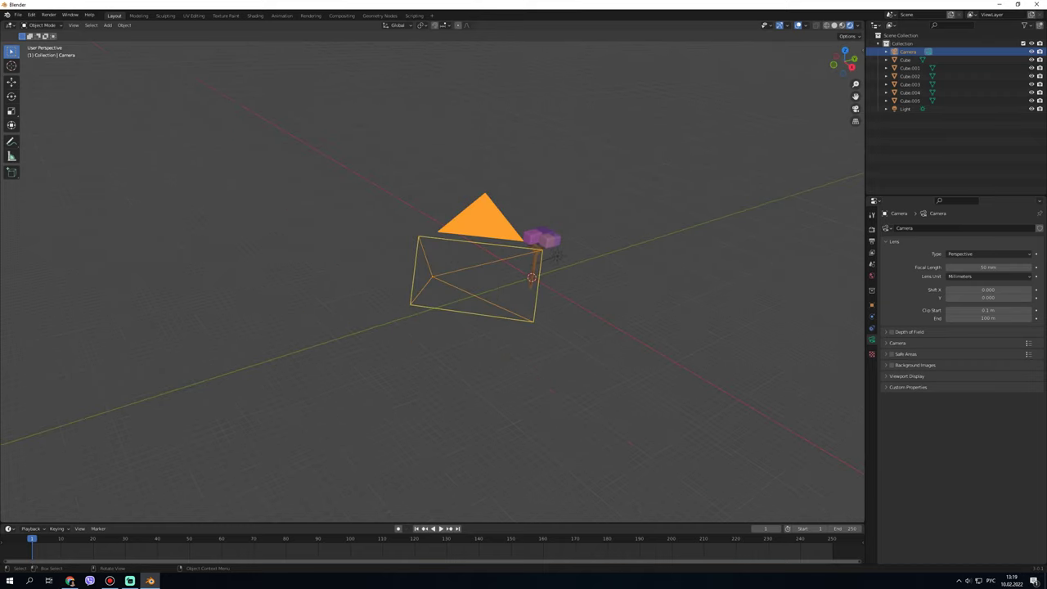
Shrink the camera and look through it again.
click(855, 108)
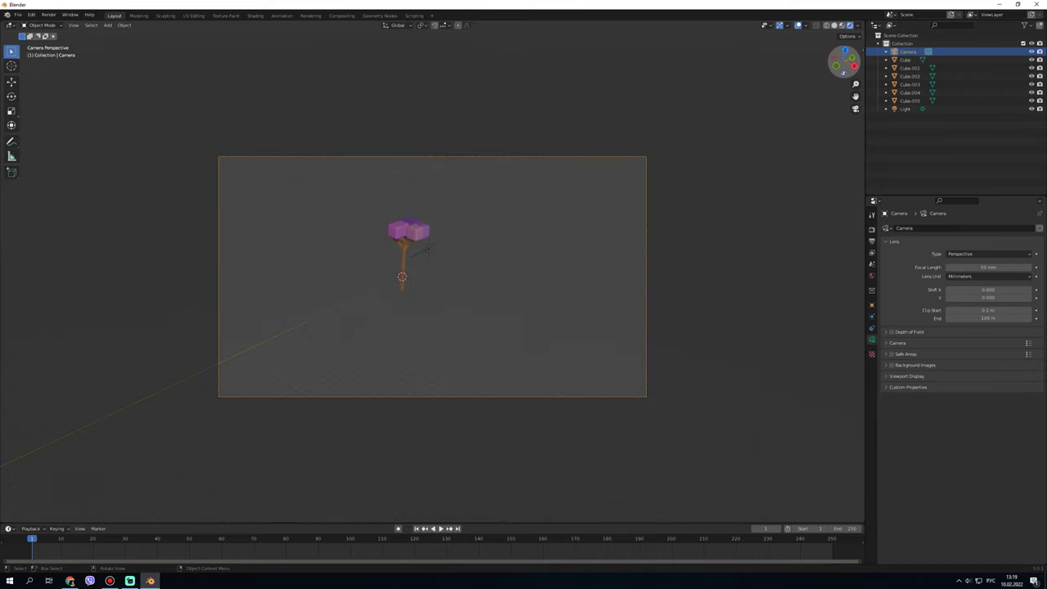
drag(845, 59, 851, 64)
key(s)
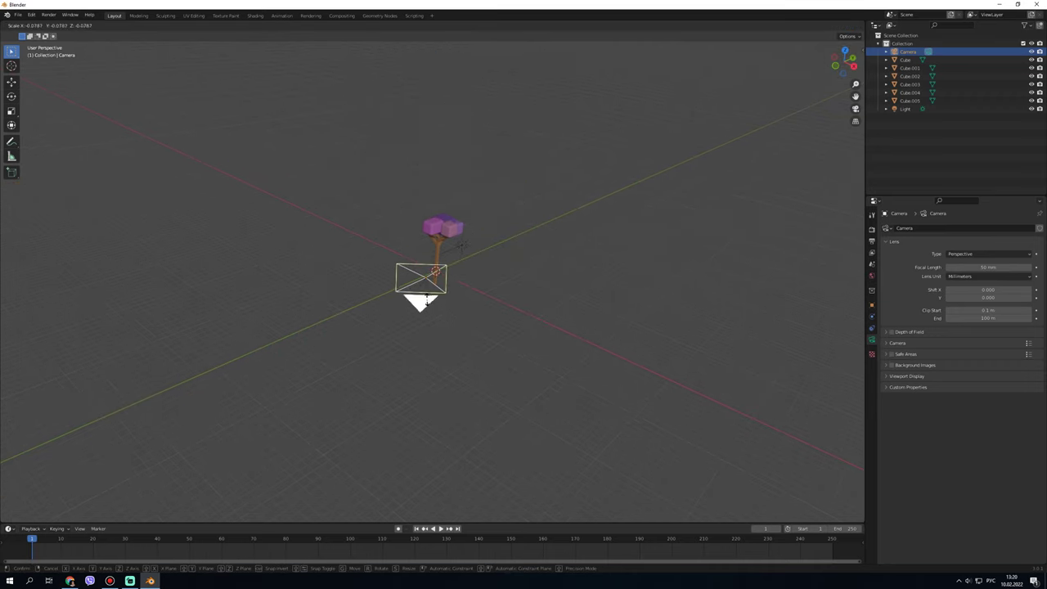
click(434, 271)
click(854, 109)
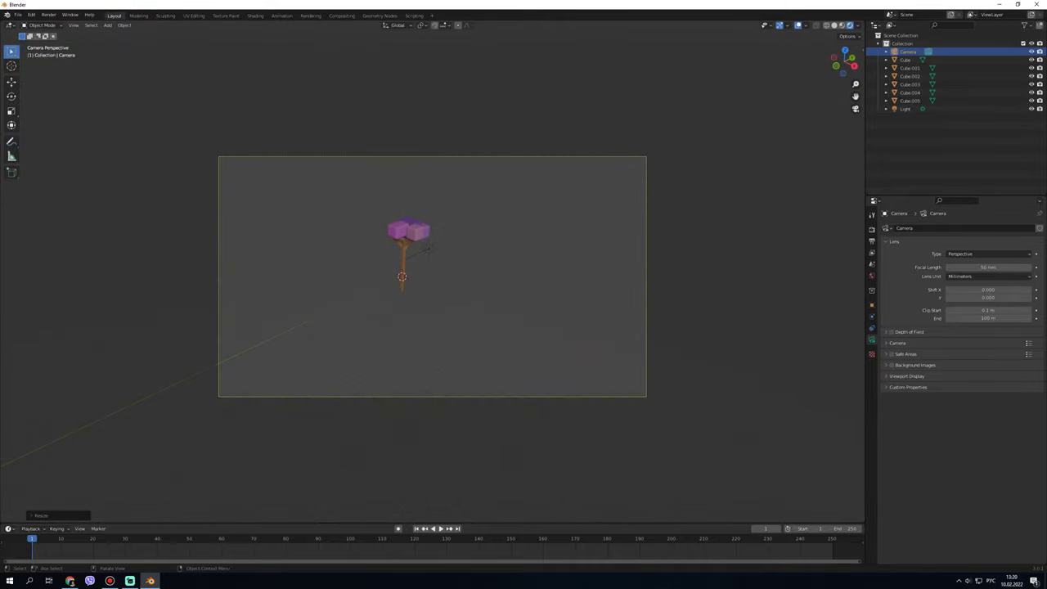
Move the camera along X and Y and rotate it so the tree is centred.
key(g)
key(x)
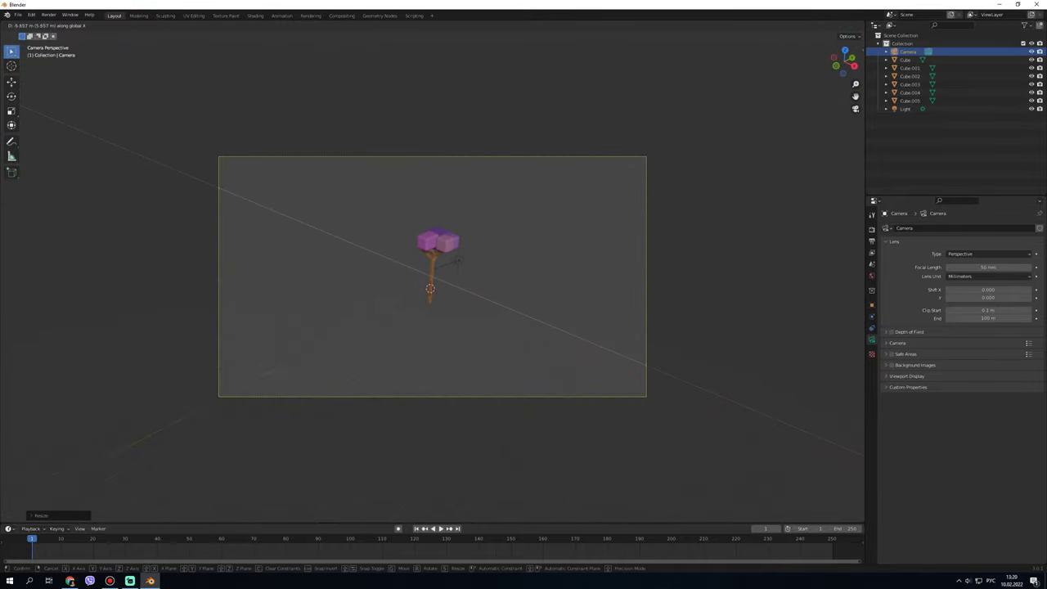
key(Return)
key(g)
key(y)
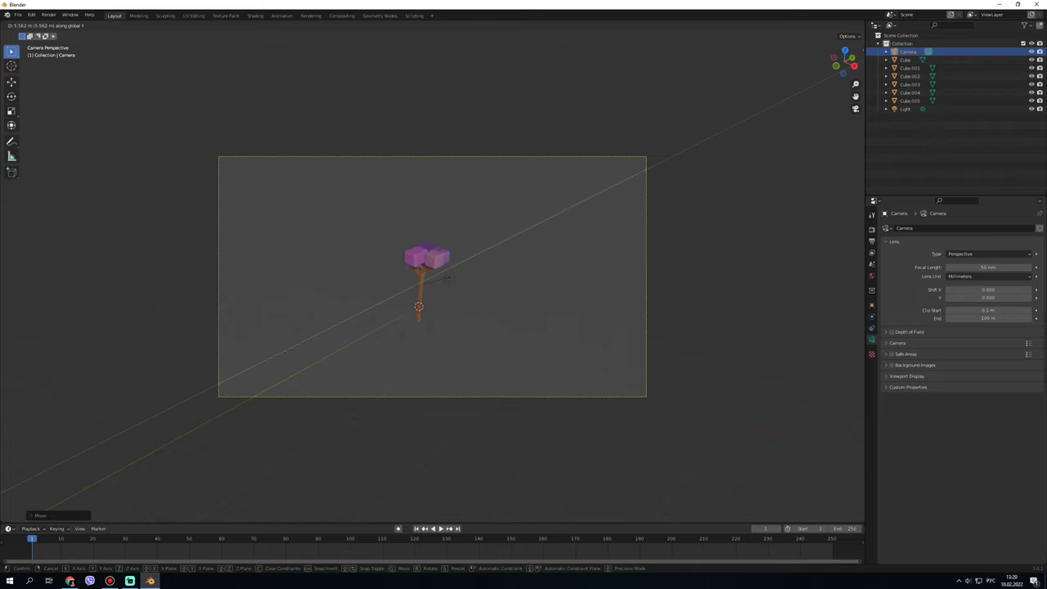
key(Return)
key(r)
key(r)
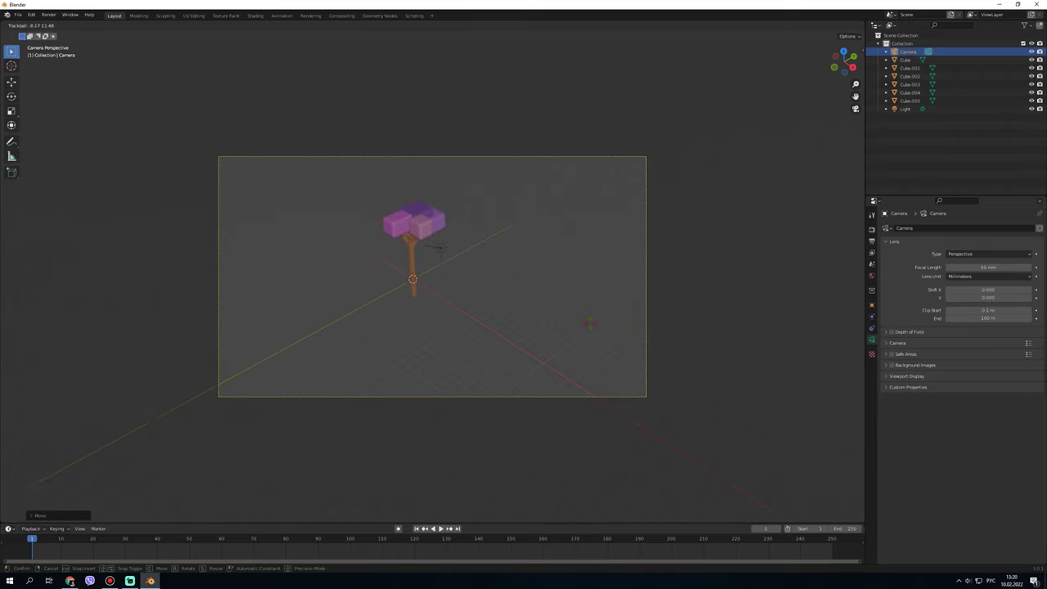
click(592, 323)
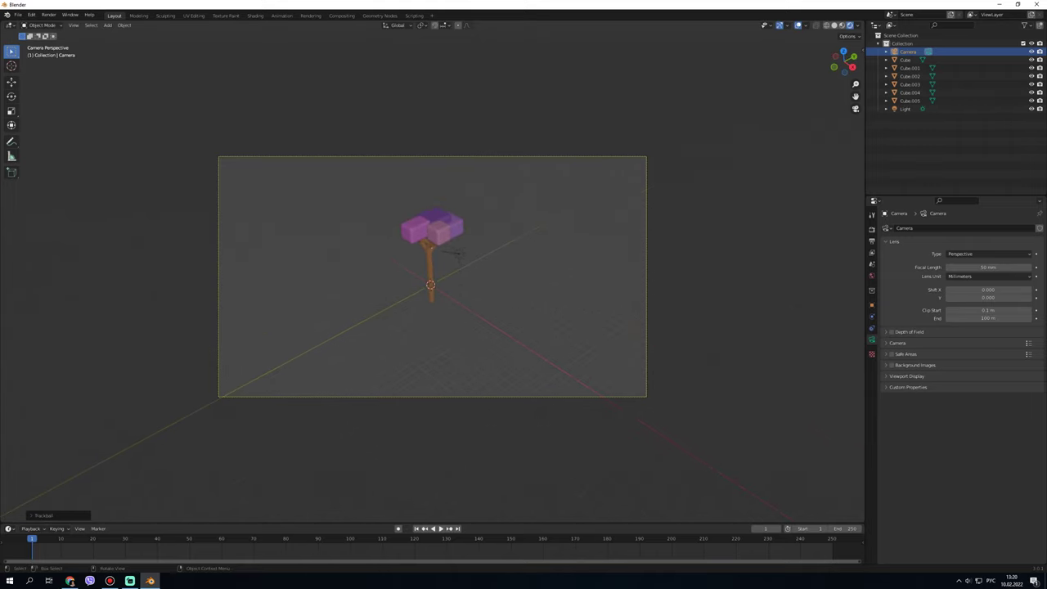
key(KP_0)
Switch to the front view and move the camera to a new position.
scroll(432, 278, down, 2)
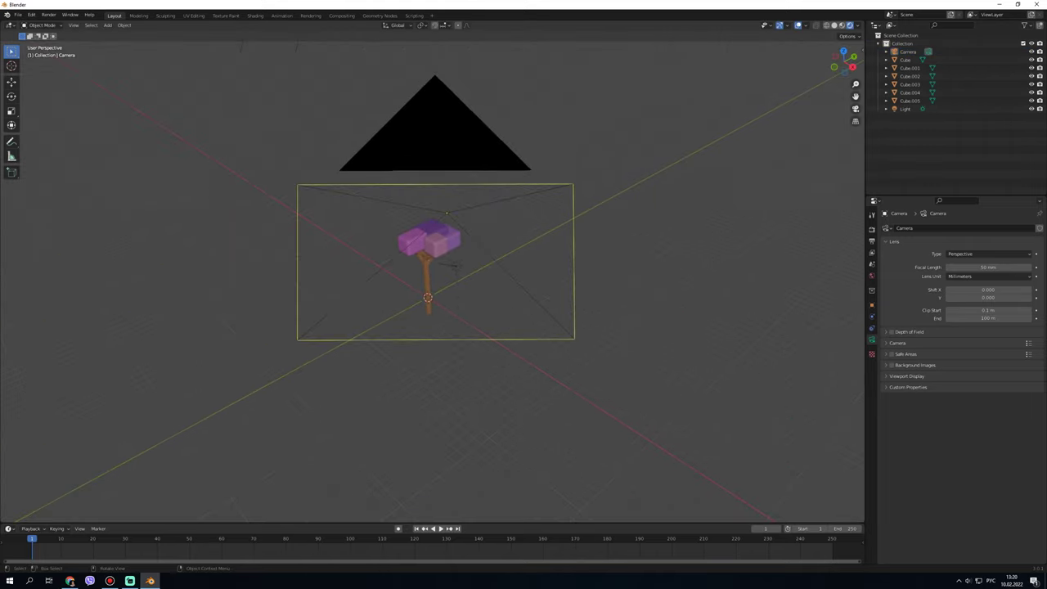
scroll(432, 278, down, 2)
drag(843, 62, 838, 57)
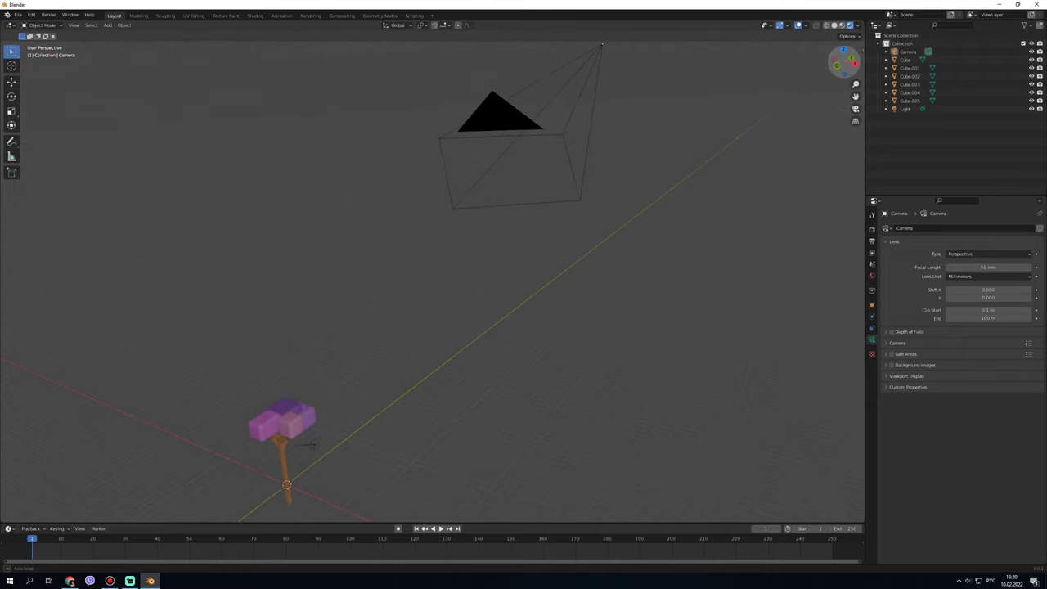
click(844, 62)
scroll(432, 279, down, 5)
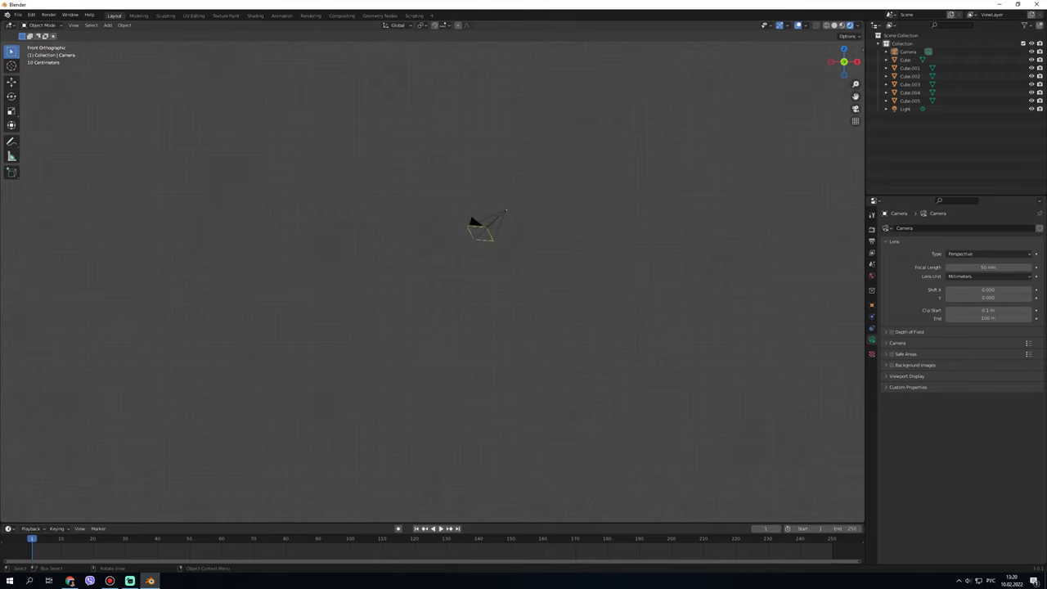
scroll(434, 273, down, 5)
scroll(435, 275, up, 4)
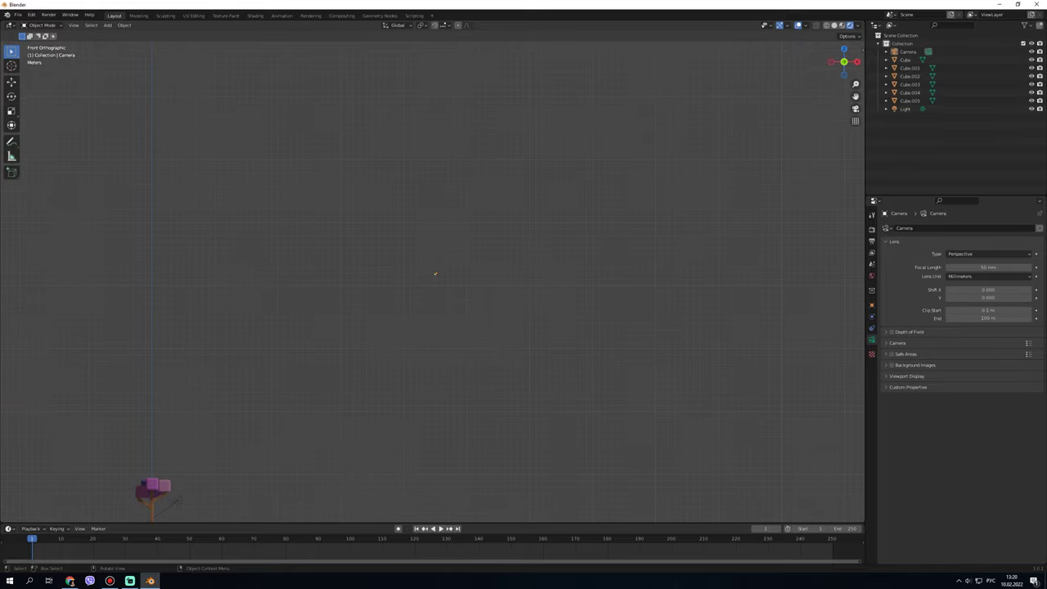
key(g)
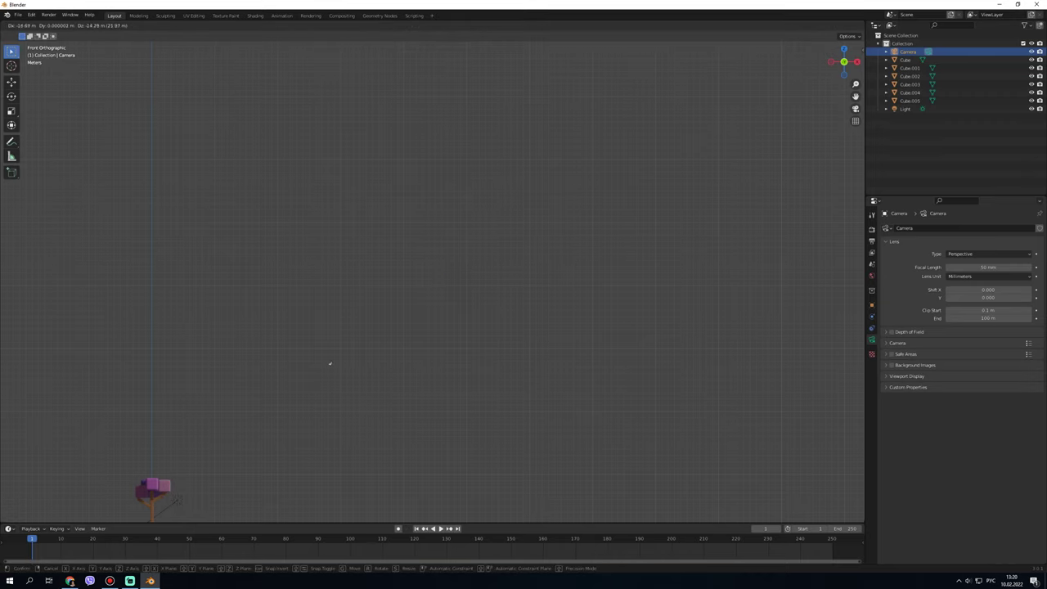
click(250, 421)
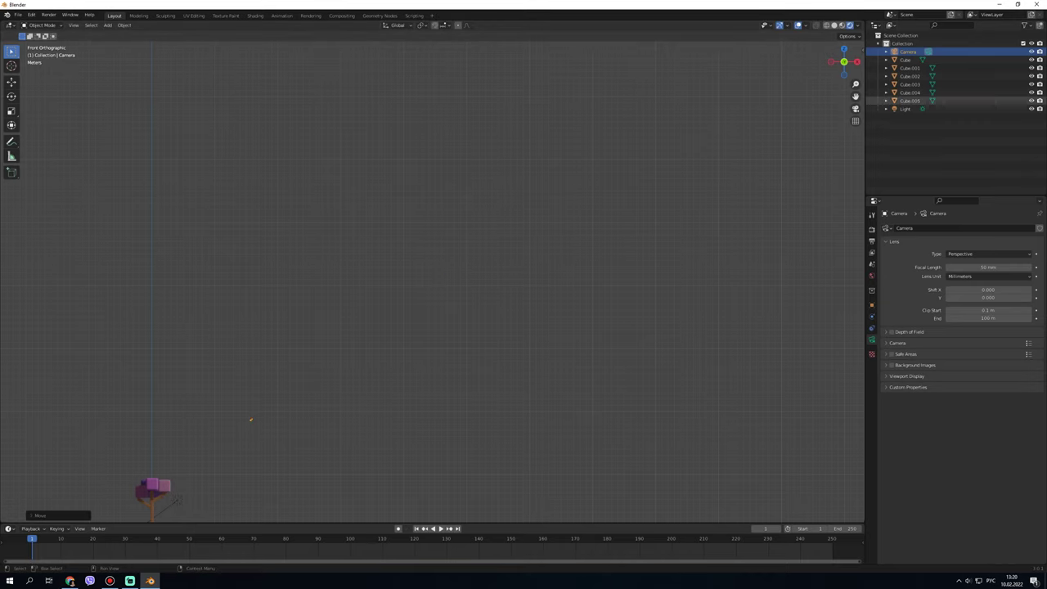
middle_drag(250, 420, 300, 352)
Look through the camera and rotate it freely and around X and Y to aim at the lamp.
key(KP_0)
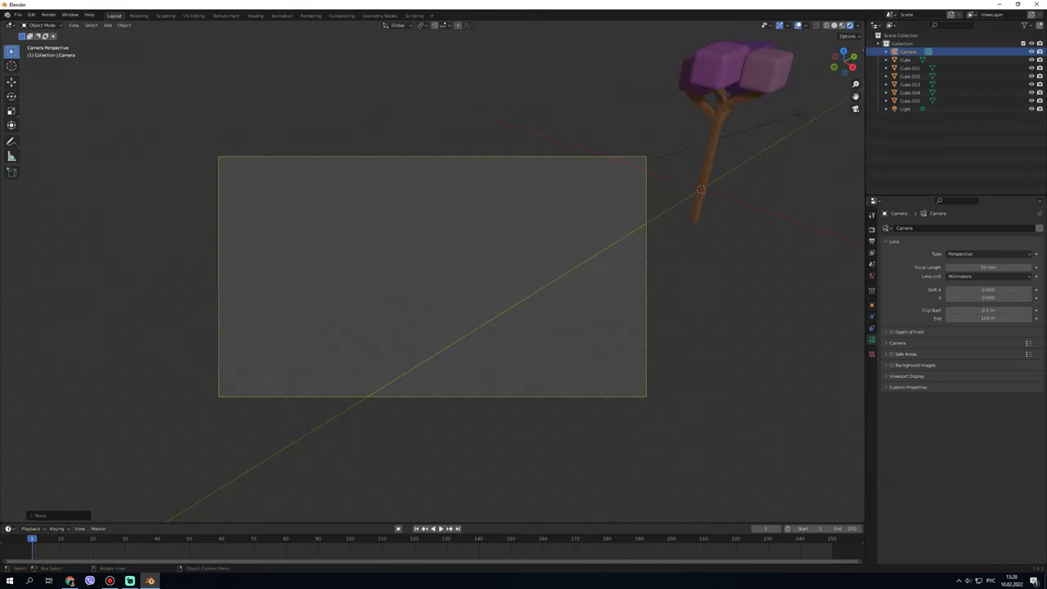
key(r)
key(r)
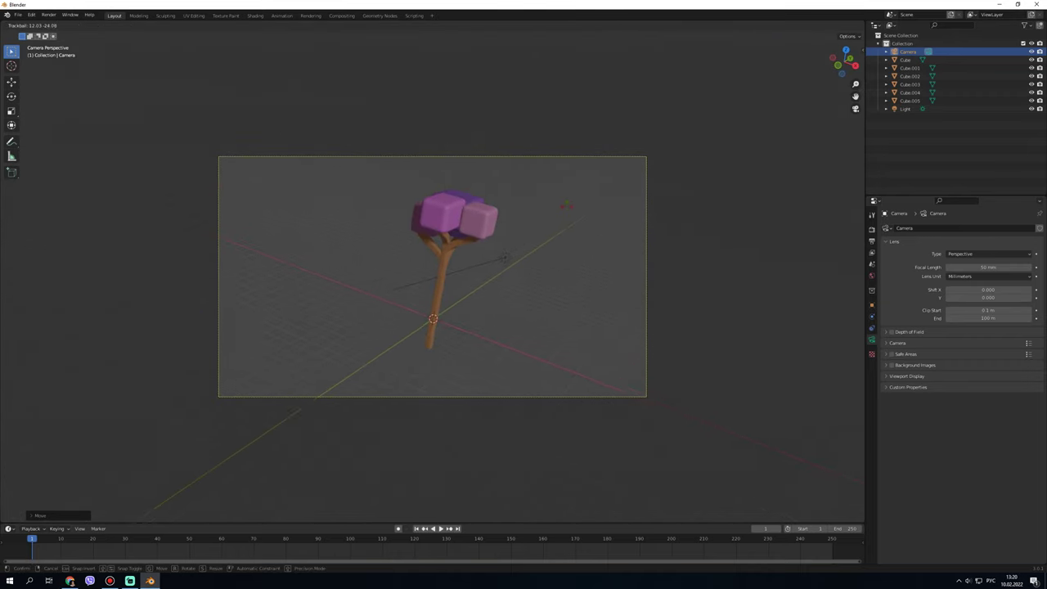
key(Return)
key(r)
key(x)
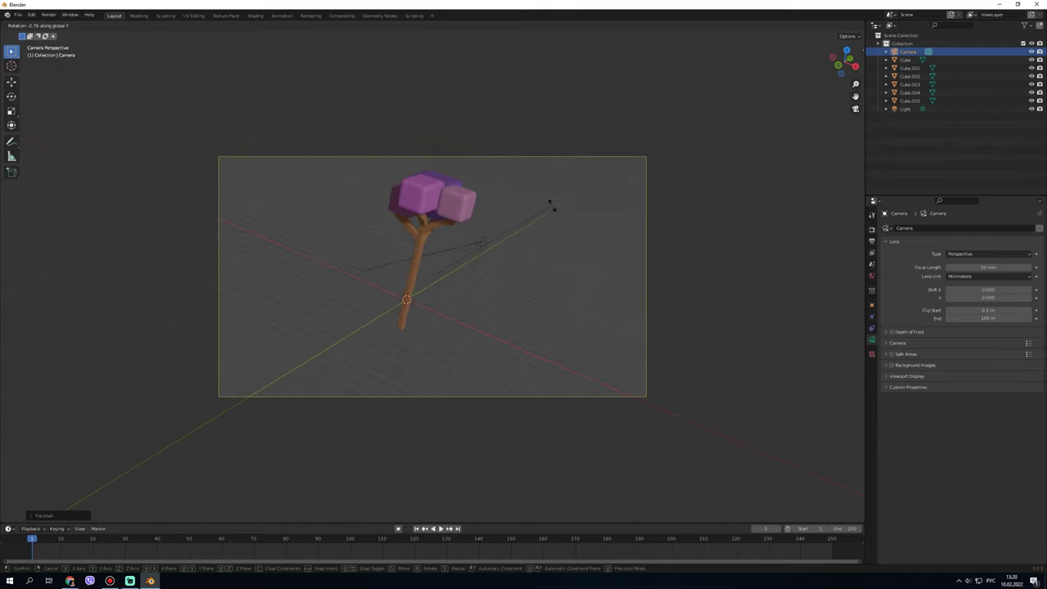
key(y)
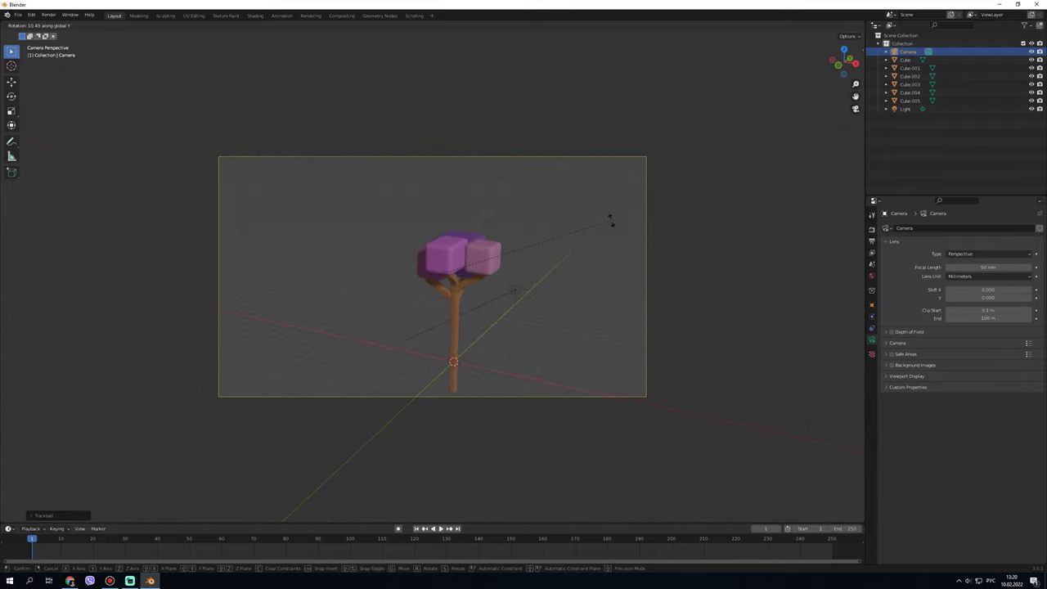
key(Return)
key(r)
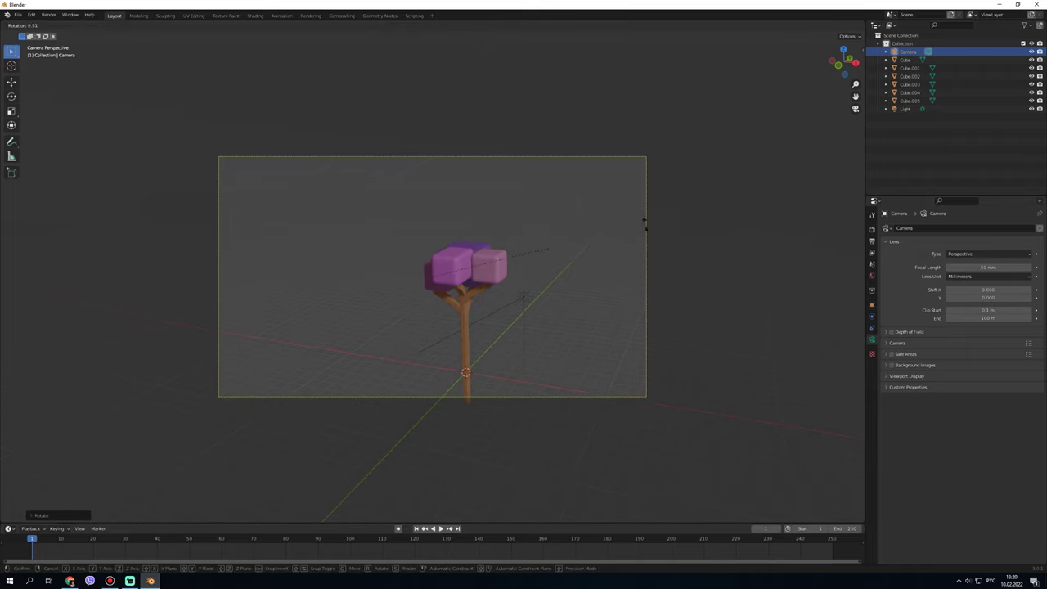
key(Return)
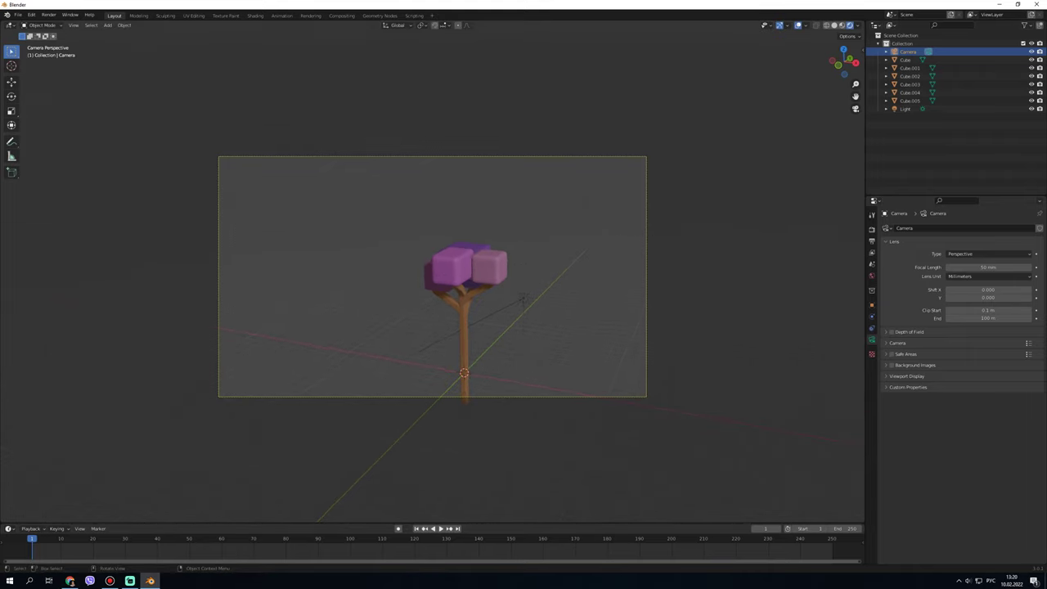
Slide the camera so the lamp is centred in frame and render a test image.
key(g)
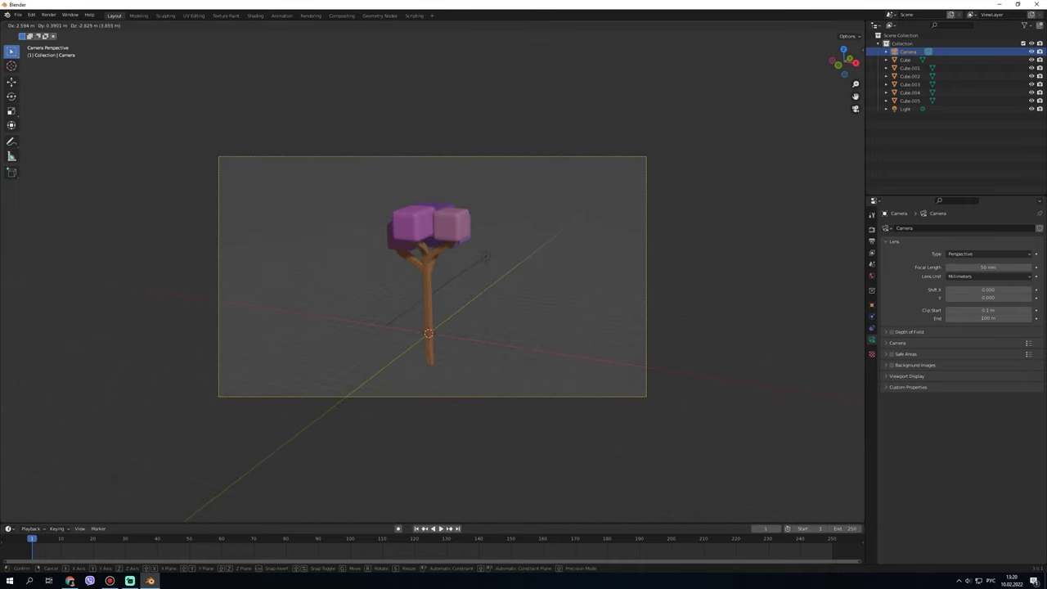
key(Return)
key(F12)
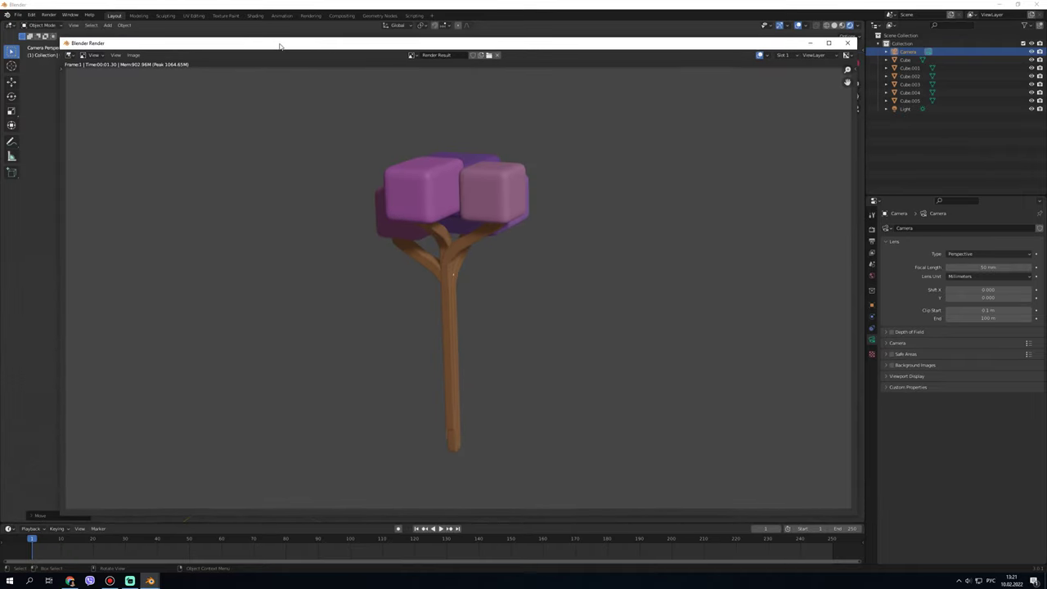
Select the pole and pink/purple box heads while leaving the sun light unselected.
click(846, 42)
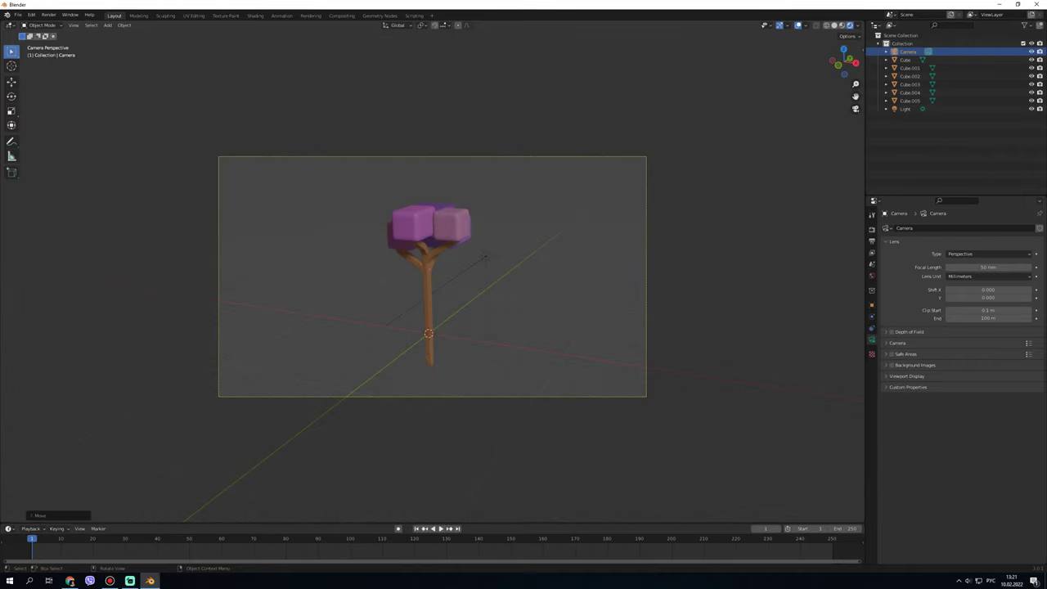
click(429, 295)
drag(351, 190, 492, 382)
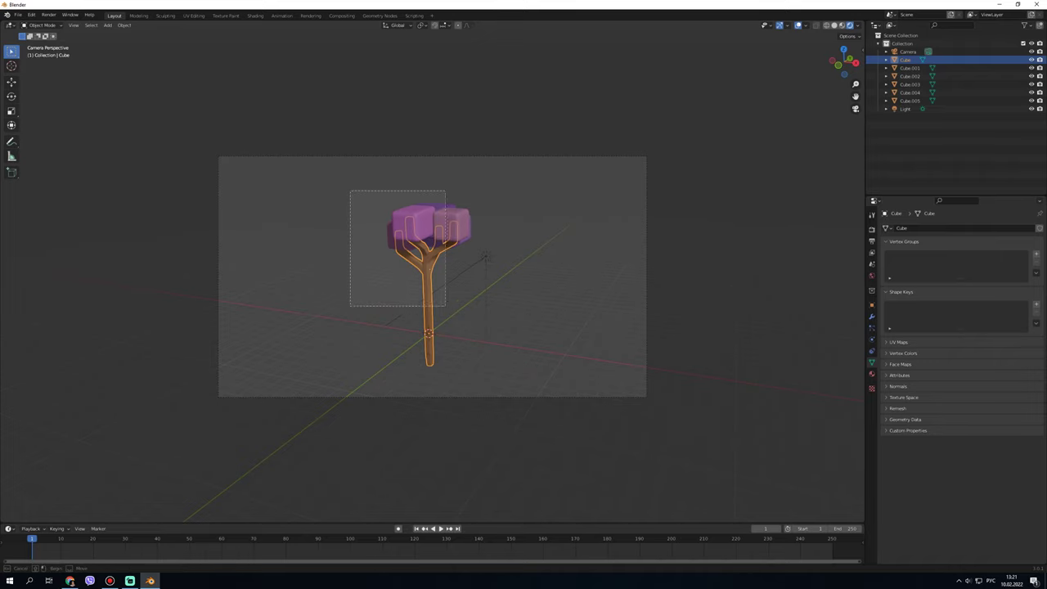
click(486, 256)
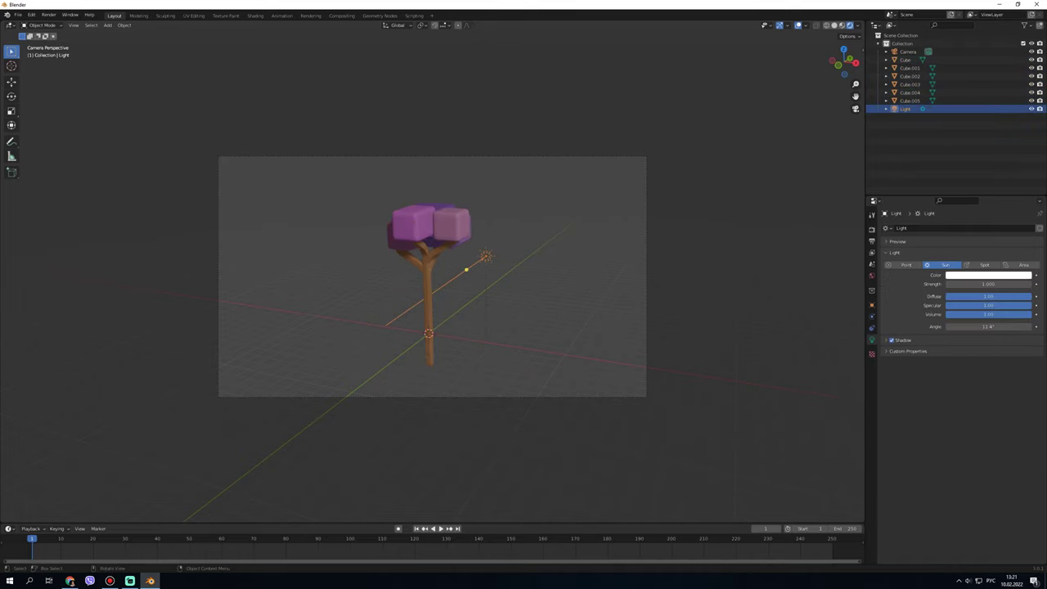
shift+drag(368, 206, 470, 367)
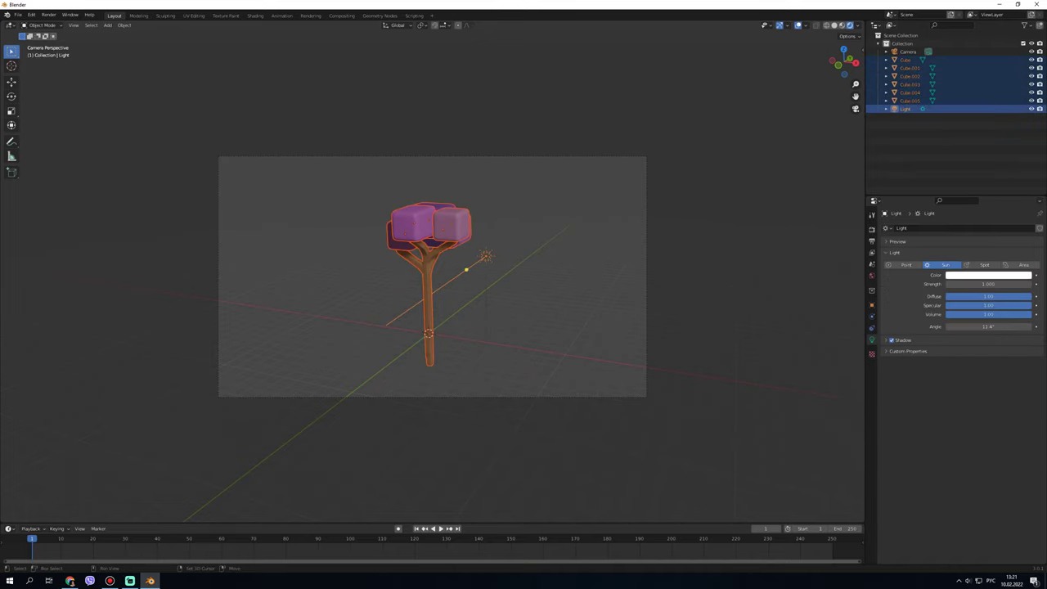
ctrl+click(486, 256)
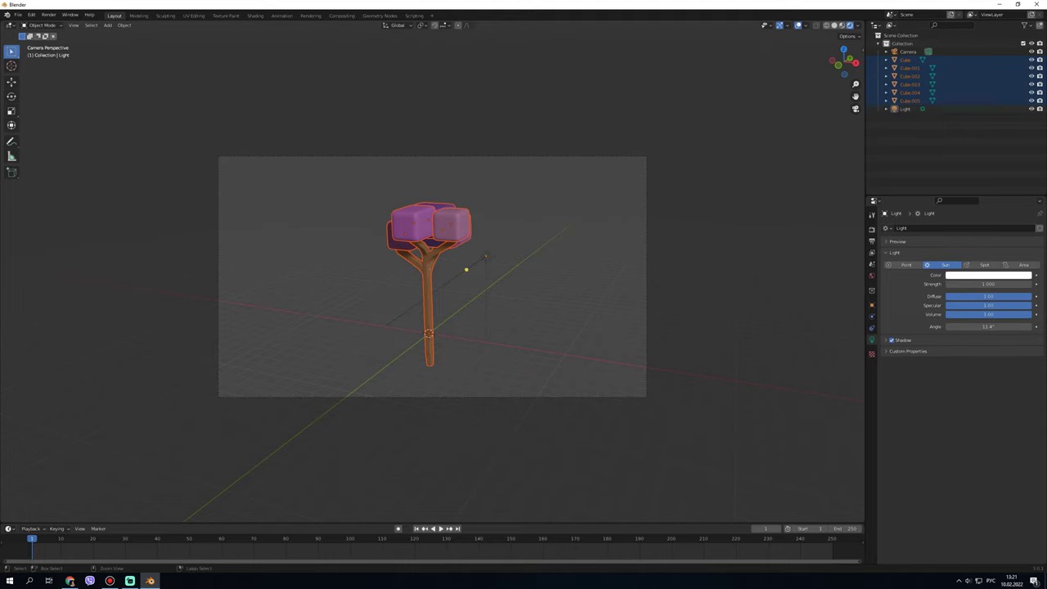
Rotate the lamp parts around the Z axis and render the result.
key(r)
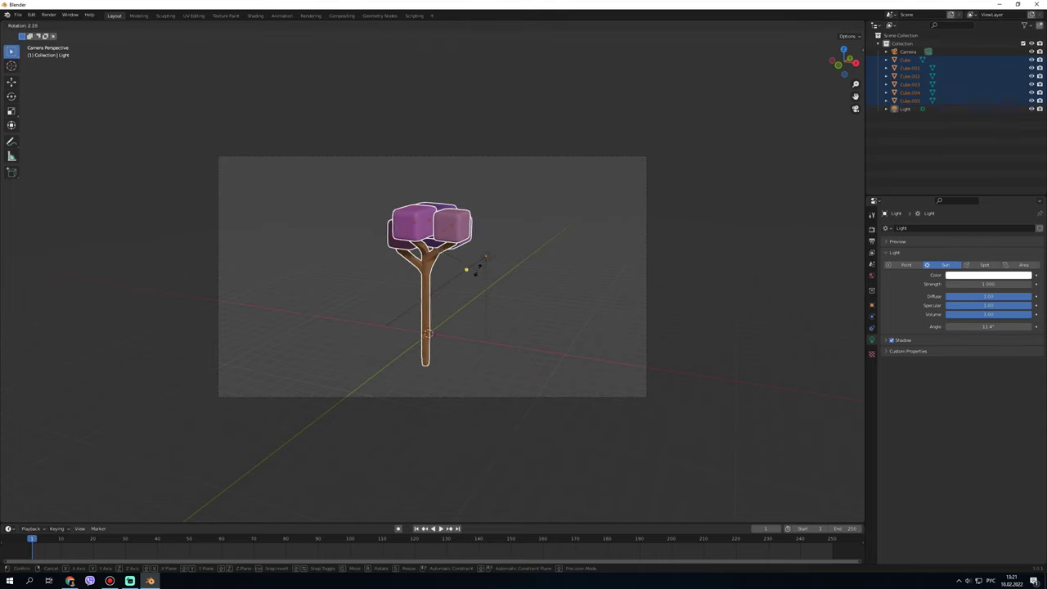
key(z)
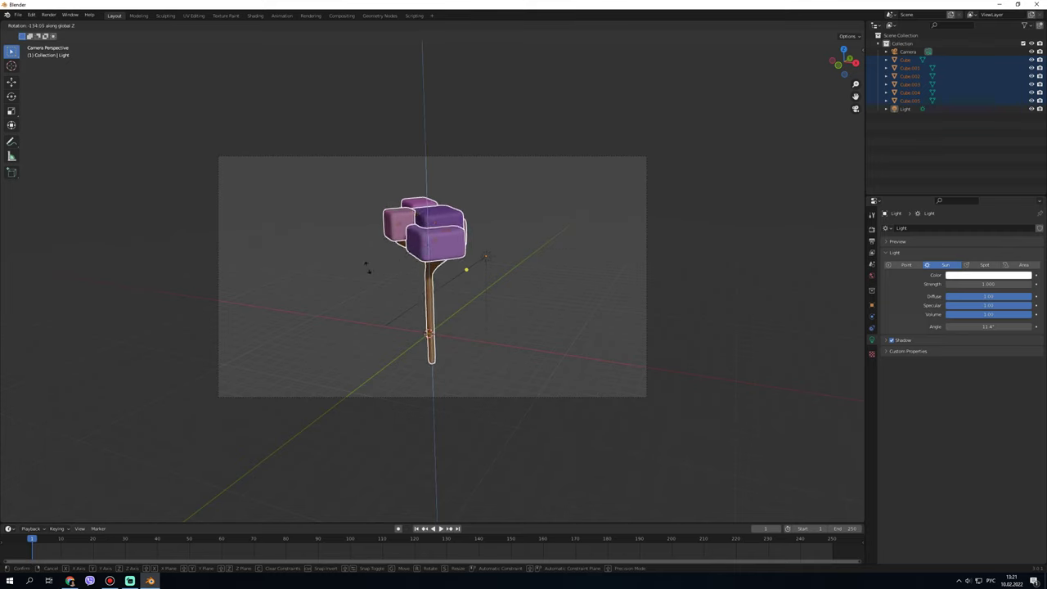
click(412, 272)
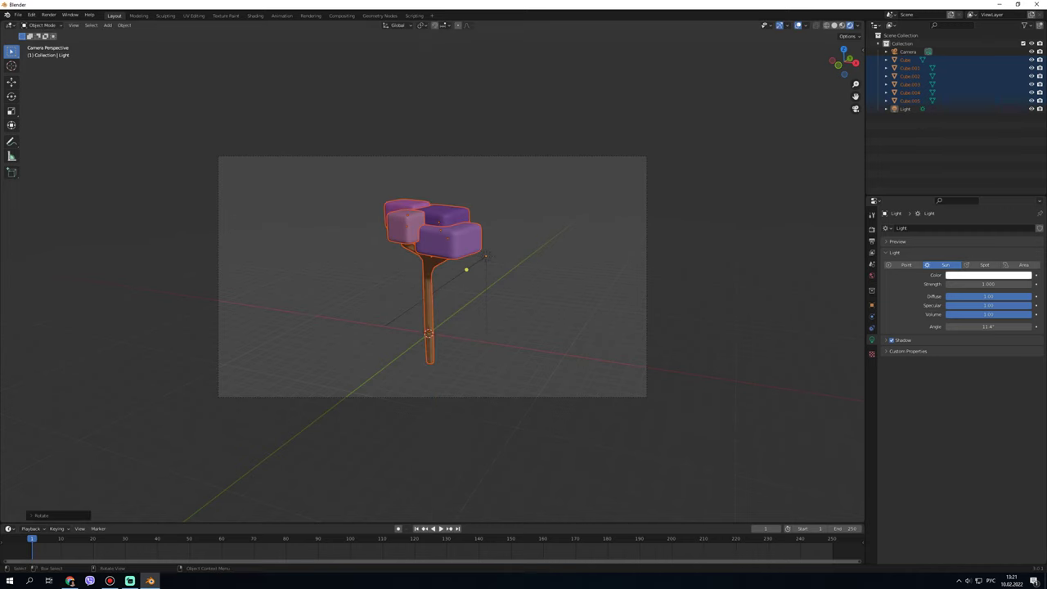
key(F12)
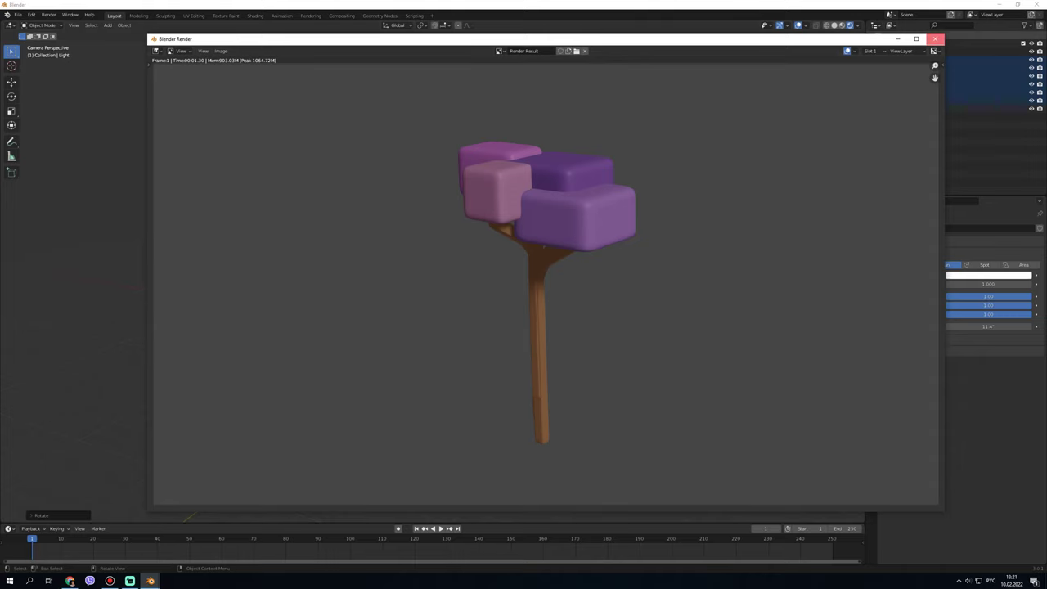
click(935, 38)
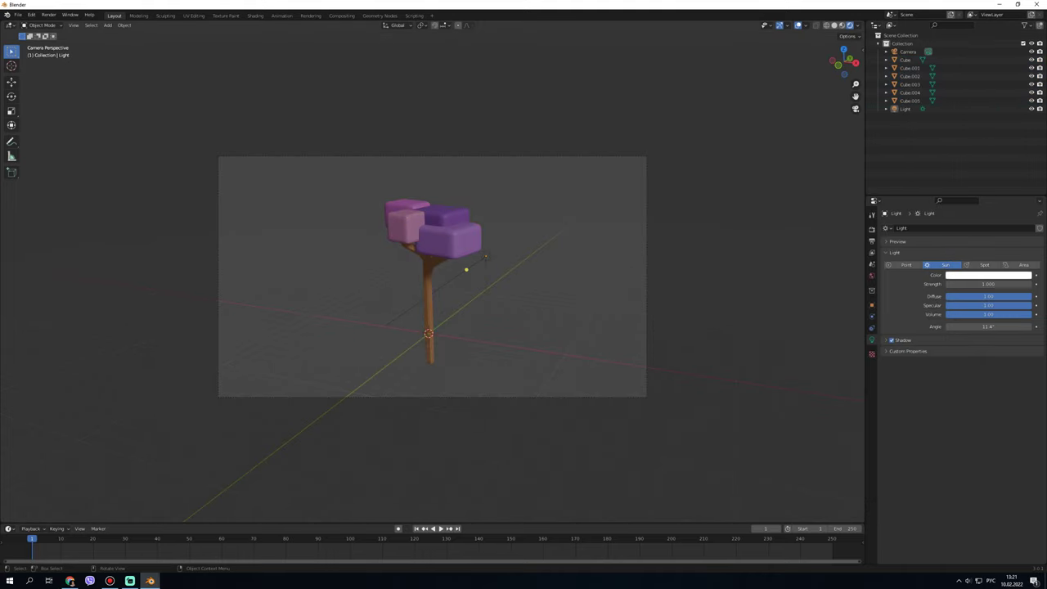